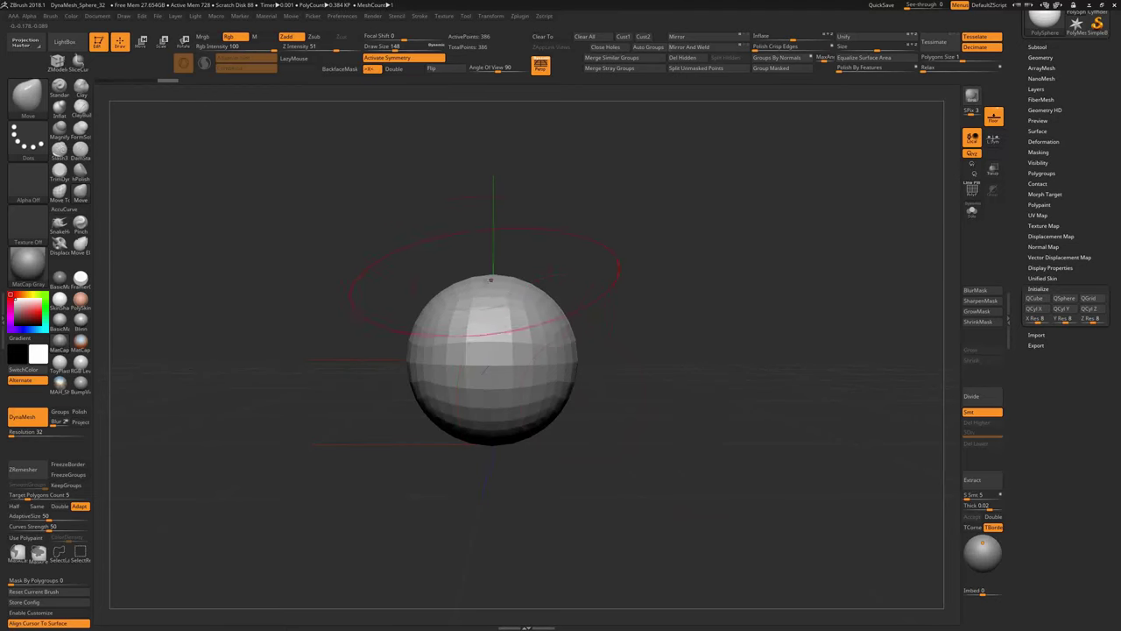
Stretch the PolySphere into an egg-shaped head with a brow ridge and indented eye-socket band using Move
drag(490, 278, 491, 241)
mouse_move(633, 305)
mouse_down()
mouse_move(708, 401)
mouse_move(672, 410)
mouse_up()
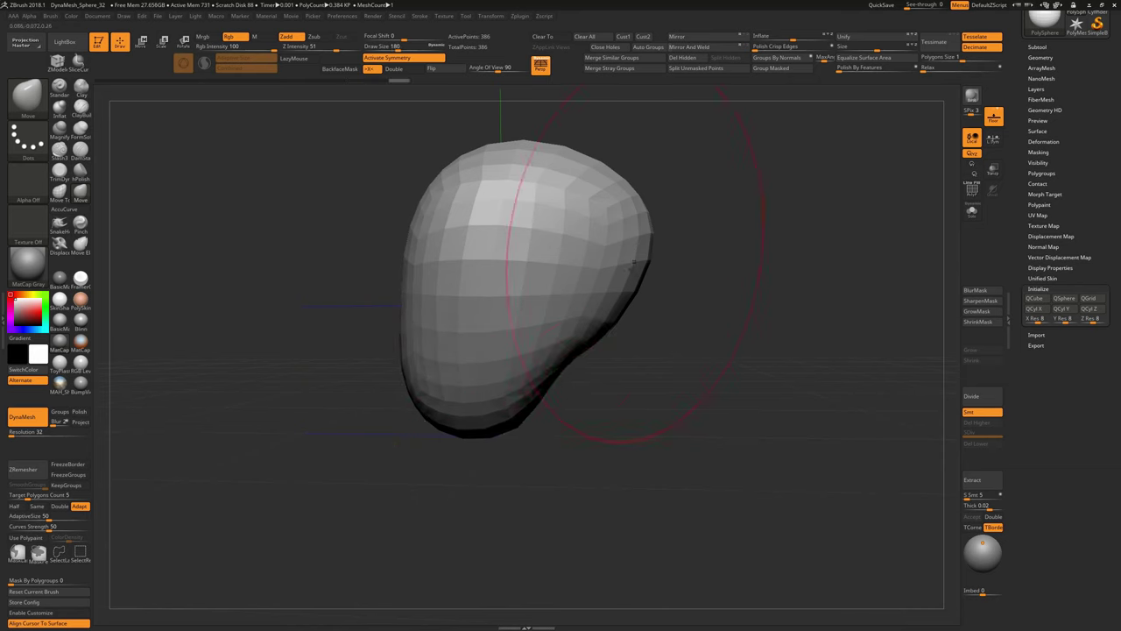
mouse_move(633, 262)
mouse_down()
mouse_move(672, 421)
mouse_move(754, 434)
mouse_up()
key(f)
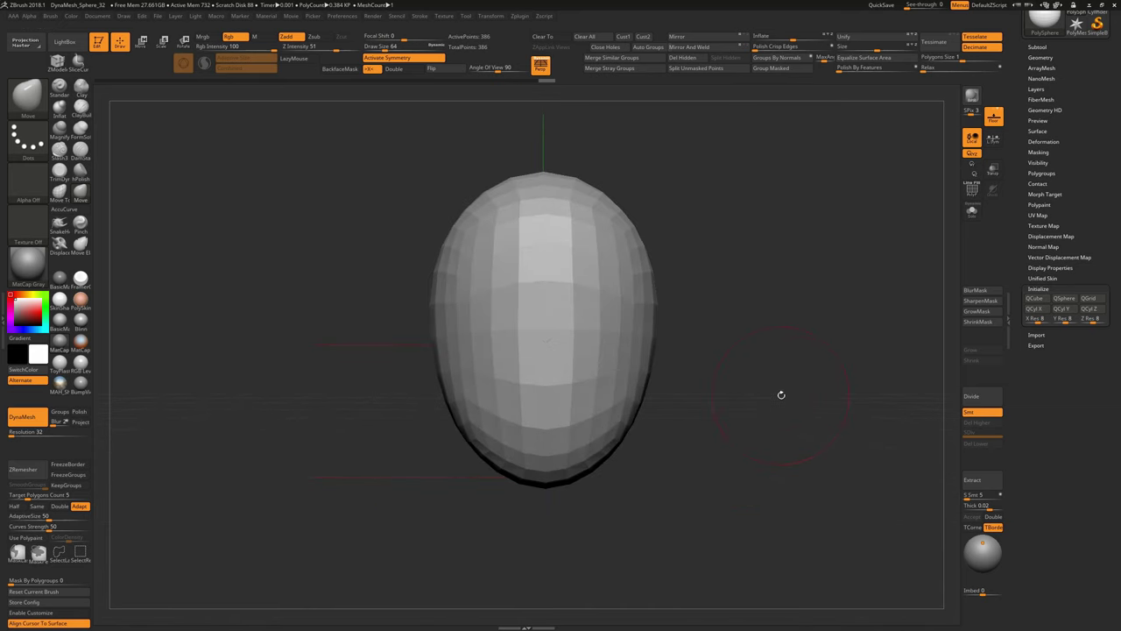
drag(781, 395, 711, 403)
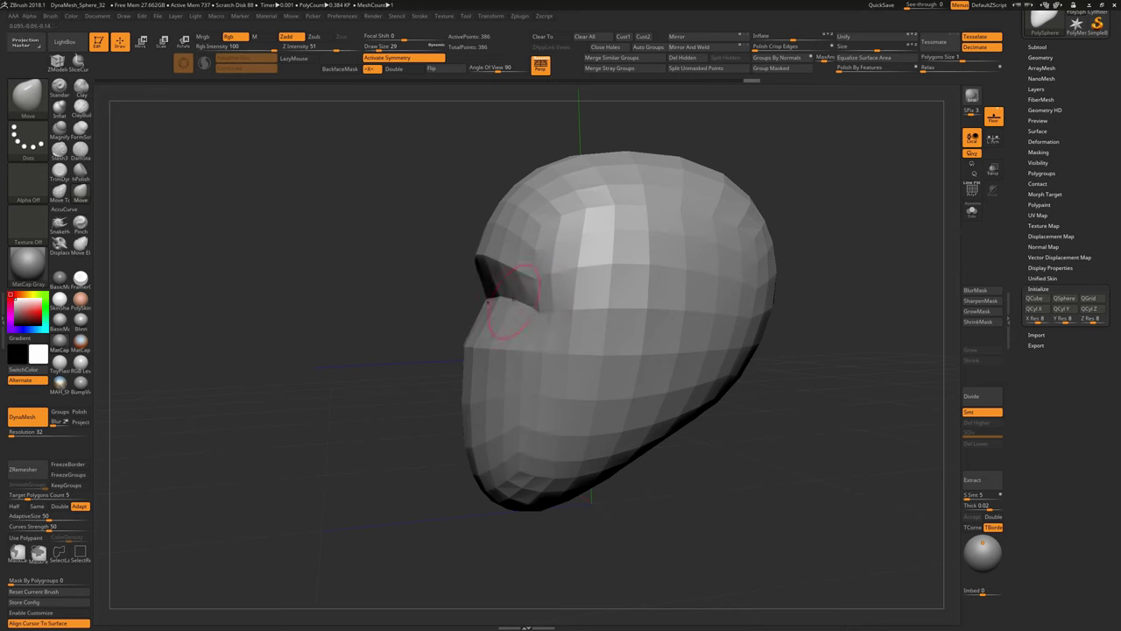
drag(704, 473, 744, 465)
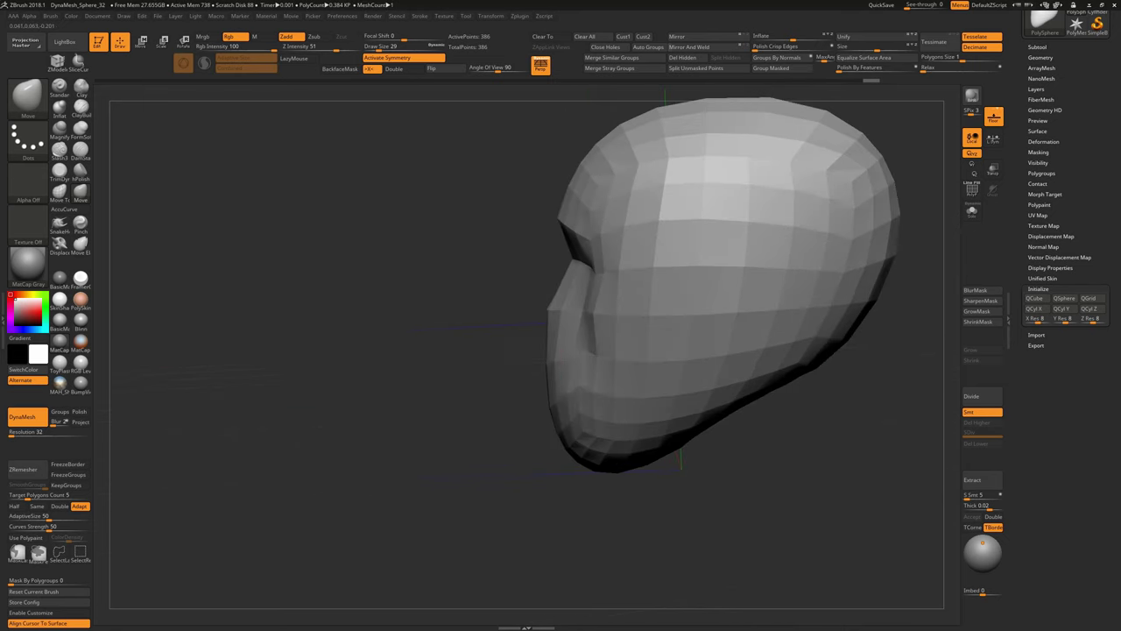
mouse_move(525, 377)
mouse_down()
mouse_move(646, 435)
mouse_move(941, 535)
mouse_up()
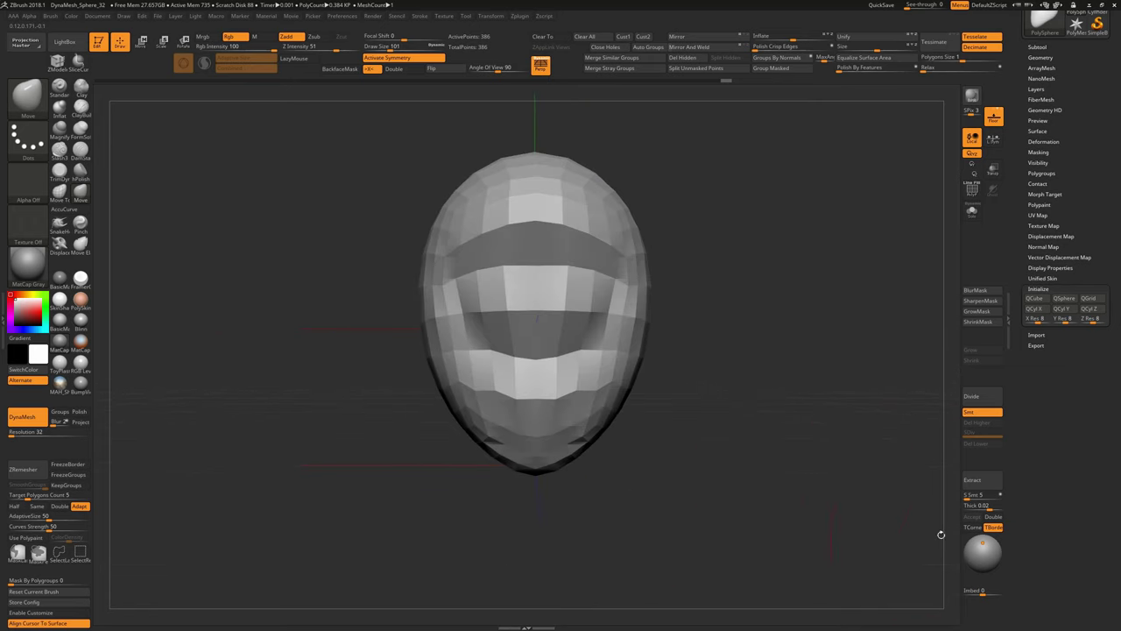
Subdivide the head and carve the brow and mouth line with DamStandard
click(987, 399)
mouse_move(876, 455)
mouse_down()
mouse_move(458, 459)
mouse_move(450, 413)
mouse_up()
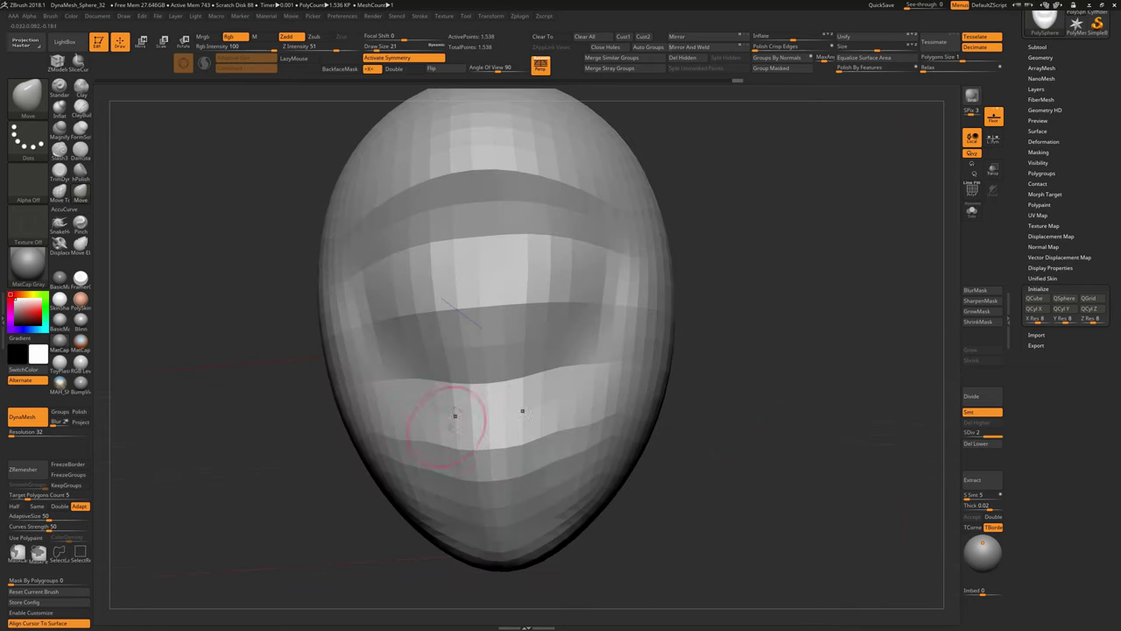
key(b)
key(d)
key(s)
drag(736, 364, 509, 383)
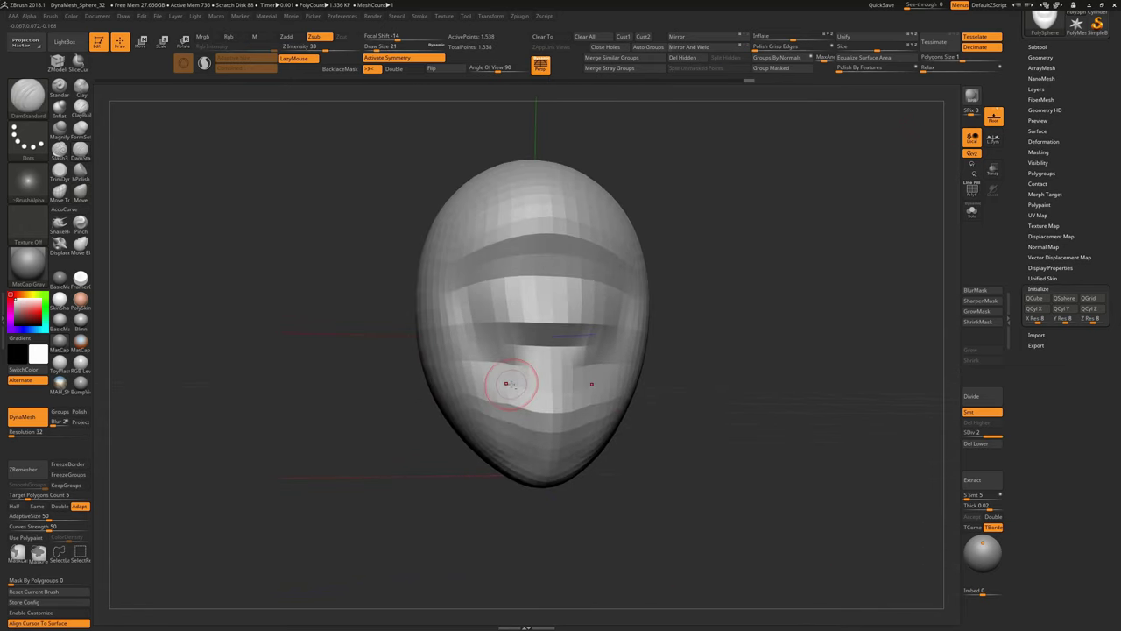
drag(701, 350, 563, 290)
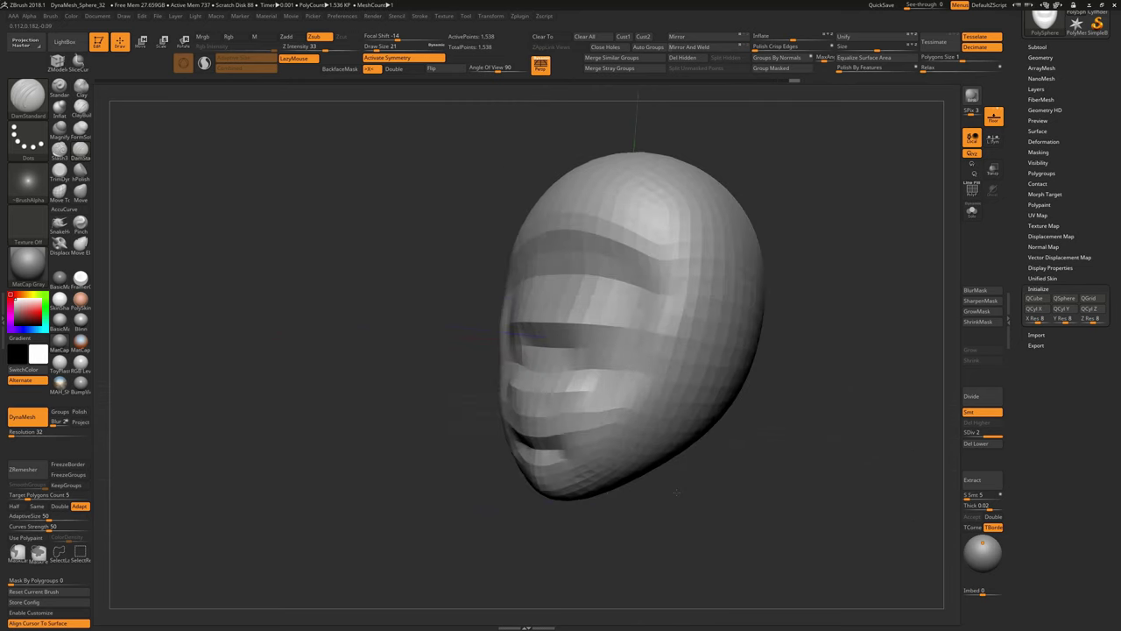
Subdivide once more and build up the nose and brow with ClayBuildup
key(ctrl+d)
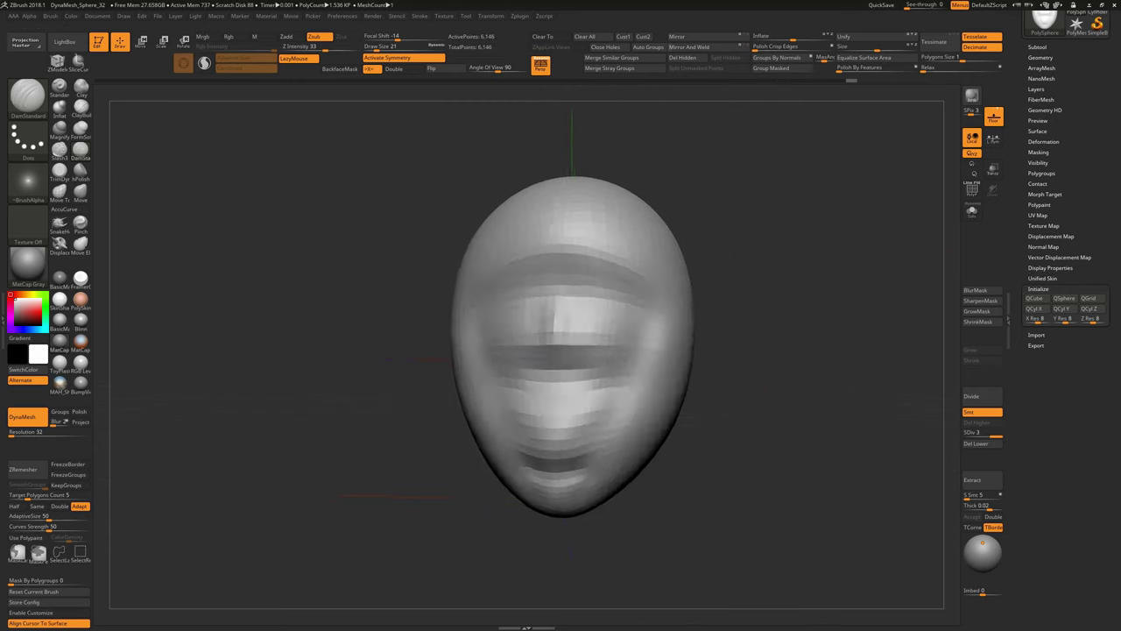
key(b)
key(c)
key(b)
mouse_move(525, 342)
mouse_down()
mouse_move(543, 296)
mouse_move(628, 397)
mouse_move(739, 429)
mouse_up()
key(b)
Drag DynaMesh Resolution very low and remesh the head to a 198-point egg
key(m)
key(v)
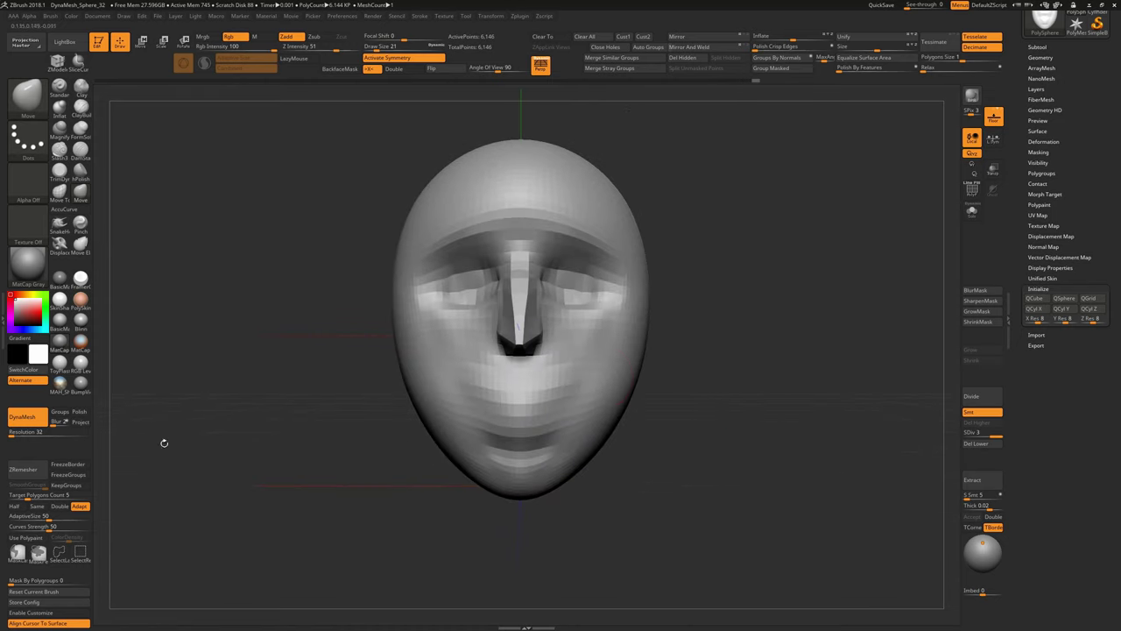
ctrl+drag(350, 399, 362, 405)
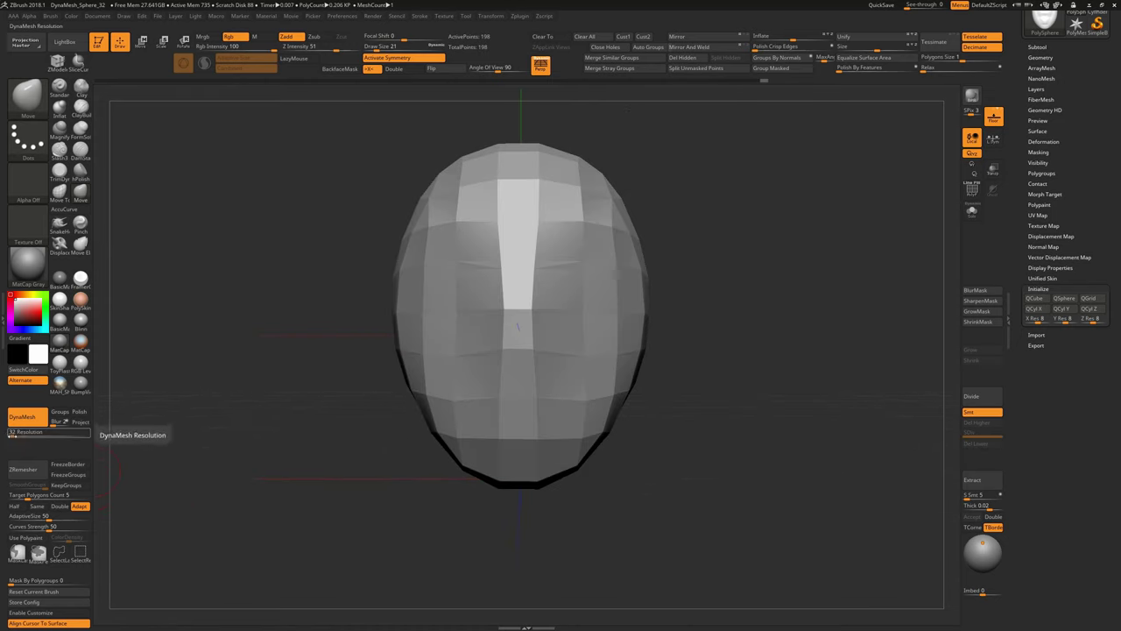
Undo the coarse remesh and DynaMesh the head at resolution 384
key(ctrl+z)
ctrl+drag(784, 465, 794, 471)
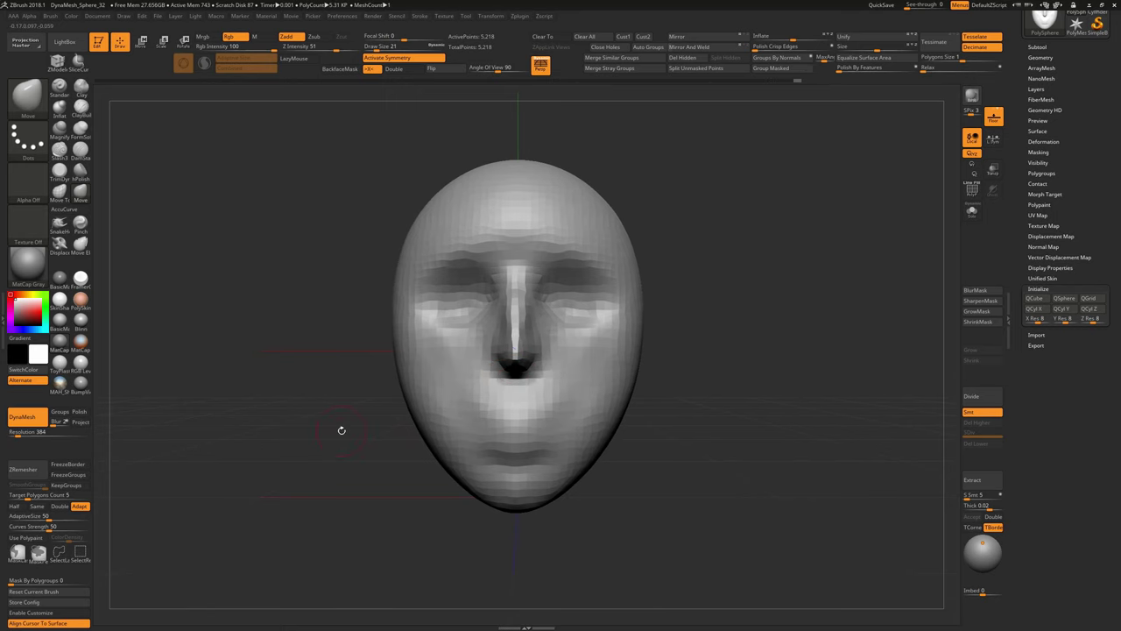
mouse_move(342, 430)
mouse_down()
mouse_move(414, 509)
mouse_move(489, 359)
mouse_move(478, 358)
mouse_move(631, 376)
mouse_move(707, 452)
mouse_up()
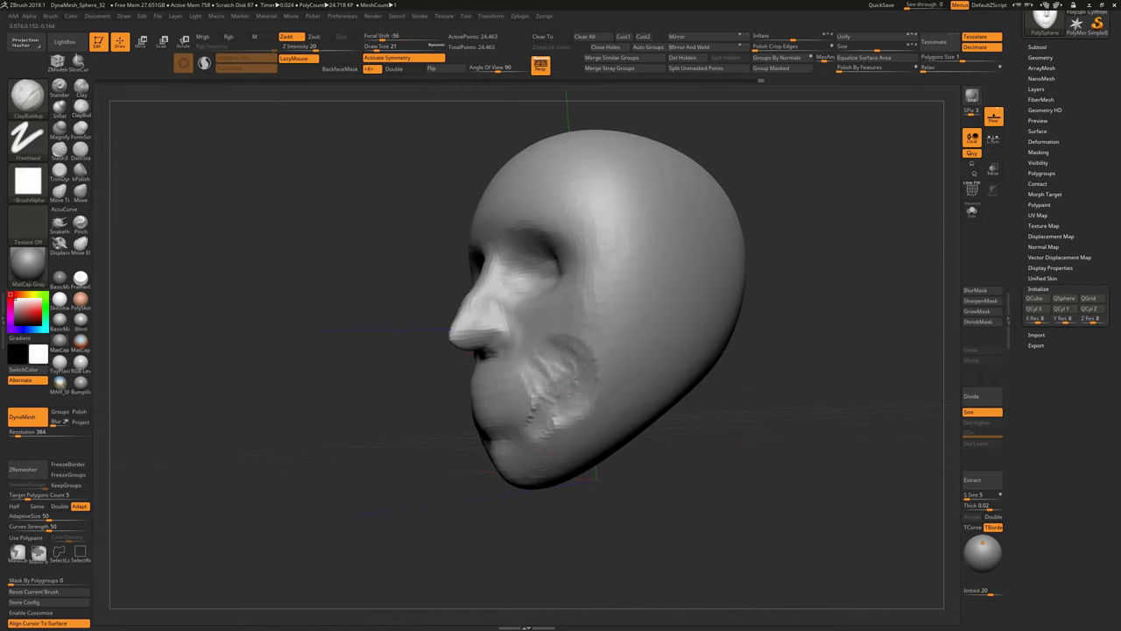
Build up the cheeks, nose and jaw profile with ClayBuildup and the Move brush
shift+drag(420, 399, 407, 404)
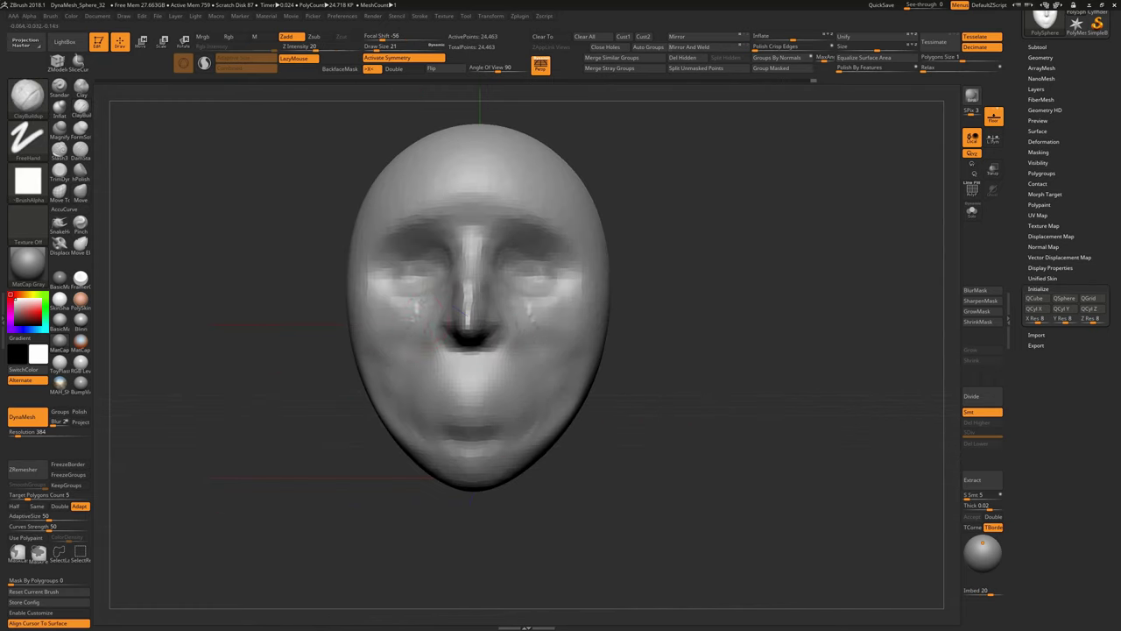
mouse_move(614, 438)
mouse_down()
mouse_move(660, 451)
mouse_move(671, 465)
mouse_up()
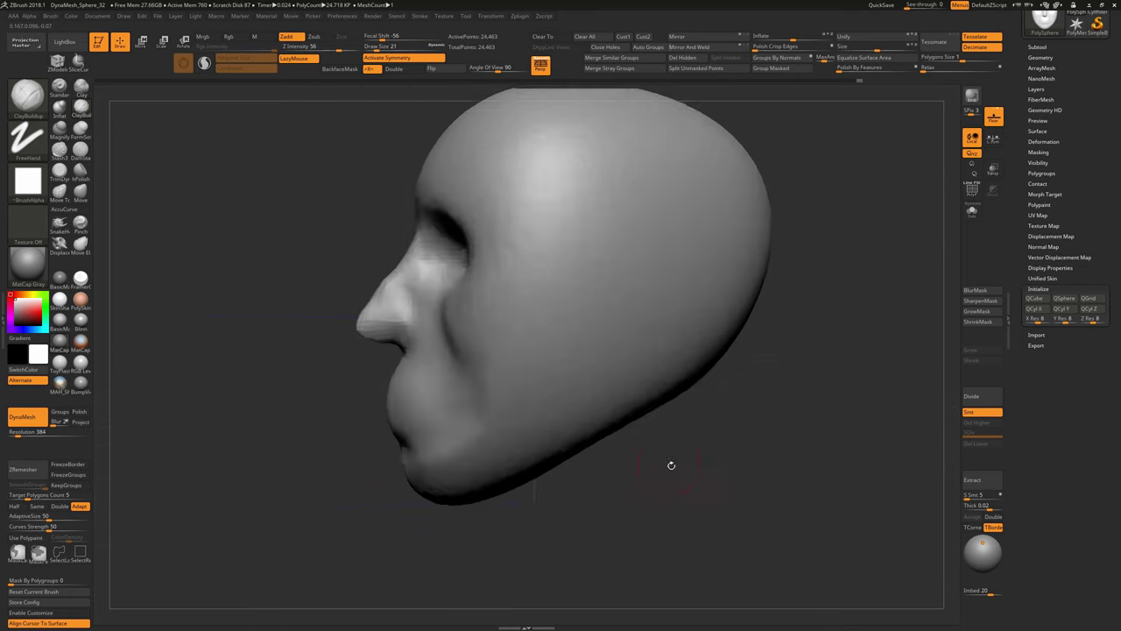
key(b)
key(m)
key(v)
mouse_move(526, 561)
mouse_down()
mouse_move(411, 287)
mouse_move(602, 323)
mouse_up()
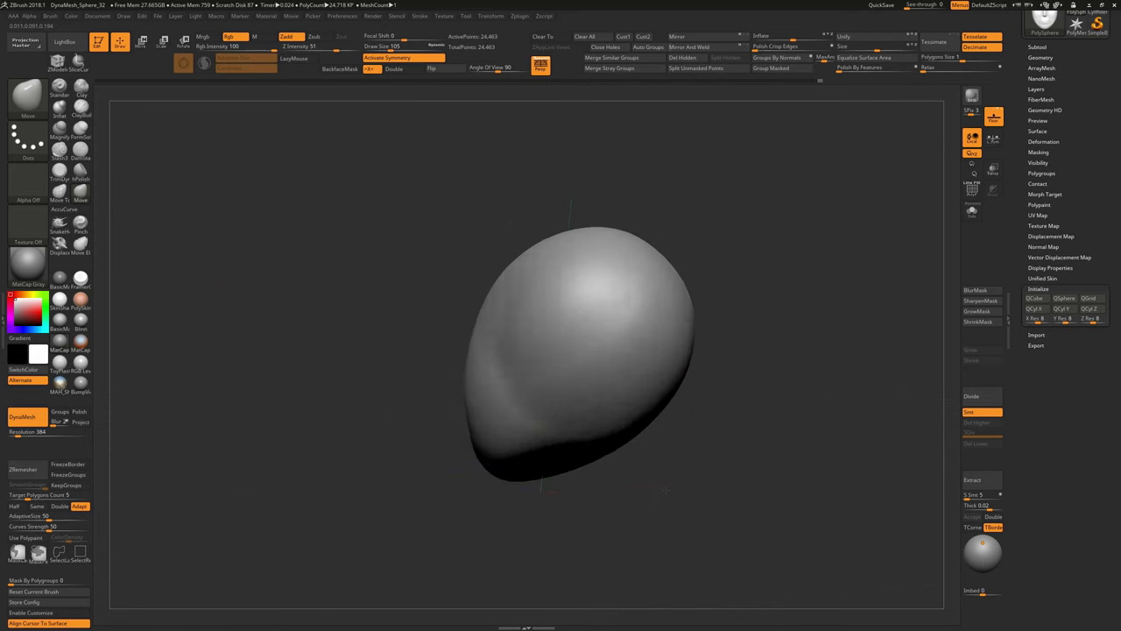
Smooth the mouth and nose, then pull a neck from the head's underside with Move and Transpose
mouse_move(602, 323)
mouse_down()
mouse_move(447, 266)
mouse_move(725, 428)
mouse_up()
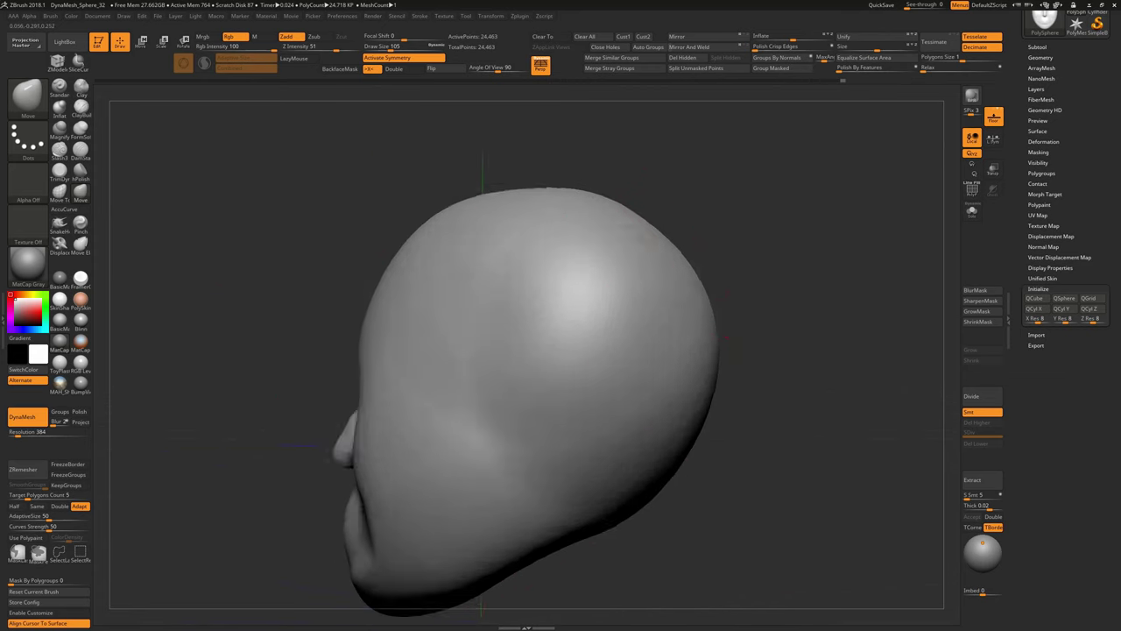
mouse_move(521, 416)
shift+mouse_down()
mouse_move(576, 431)
mouse_move(477, 396)
mouse_move(532, 386)
mouse_move(490, 367)
mouse_move(526, 368)
mouse_move(446, 373)
shift+mouse_up()
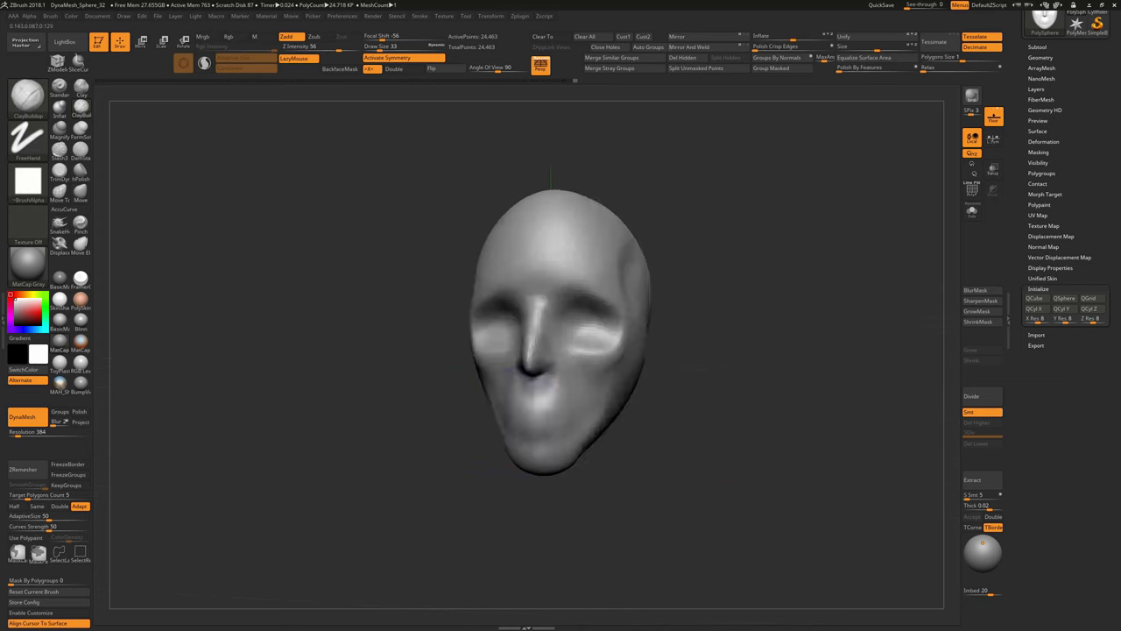
mouse_move(671, 488)
mouse_down()
mouse_move(631, 482)
mouse_move(686, 462)
mouse_move(664, 283)
mouse_move(675, 368)
mouse_move(716, 448)
mouse_move(734, 388)
mouse_move(751, 391)
mouse_move(755, 434)
mouse_move(719, 500)
mouse_move(839, 464)
mouse_move(824, 526)
mouse_move(789, 570)
mouse_move(754, 561)
mouse_move(503, 432)
mouse_move(459, 540)
mouse_move(575, 484)
mouse_up()
key(w)
key(q)
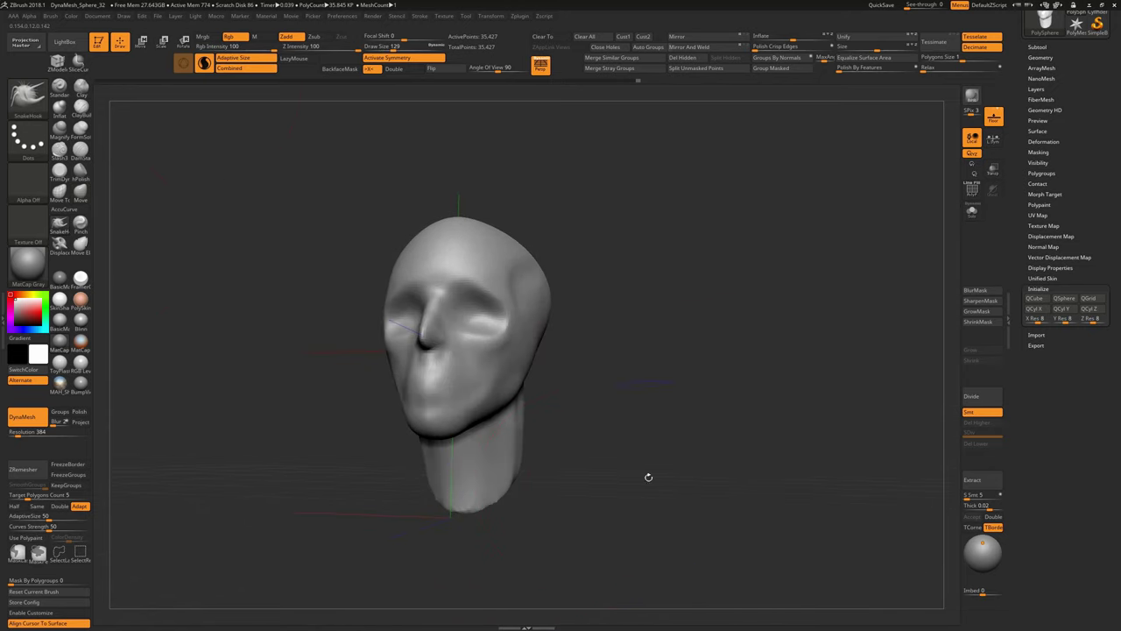
Pull the neck down into shoulders and upper chest with Move, then DynaMesh at resolution 528
mouse_move(649, 476)
mouse_down()
mouse_move(613, 491)
mouse_move(684, 473)
mouse_move(651, 476)
mouse_move(574, 528)
mouse_move(738, 457)
mouse_up()
drag(648, 246, 629, 264)
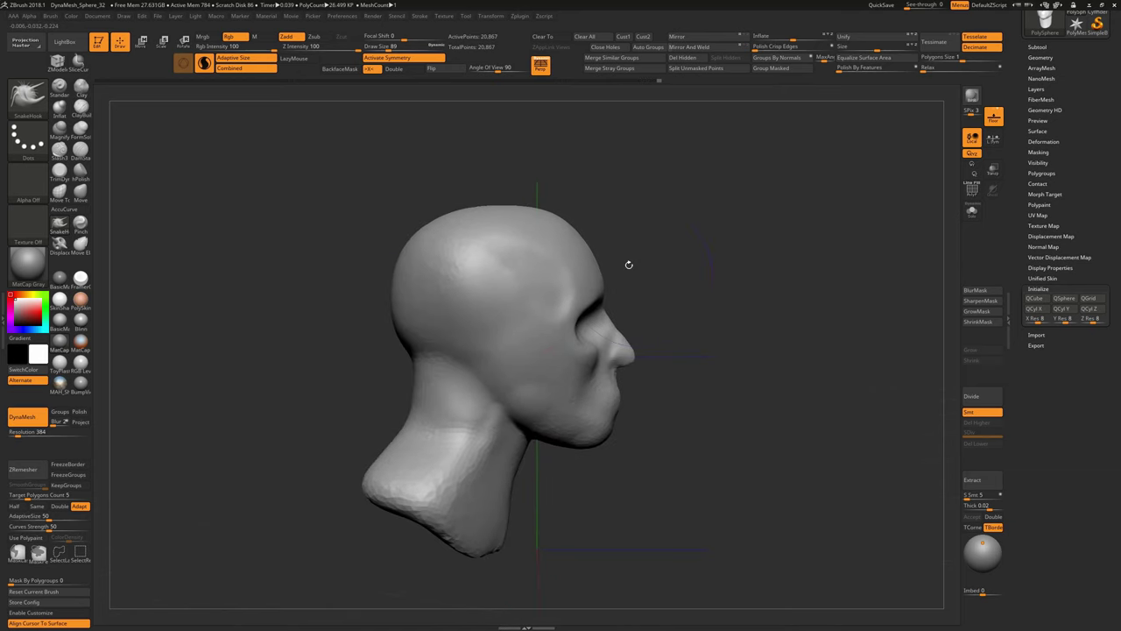
mouse_move(638, 409)
mouse_down()
mouse_move(565, 412)
mouse_move(732, 364)
mouse_up()
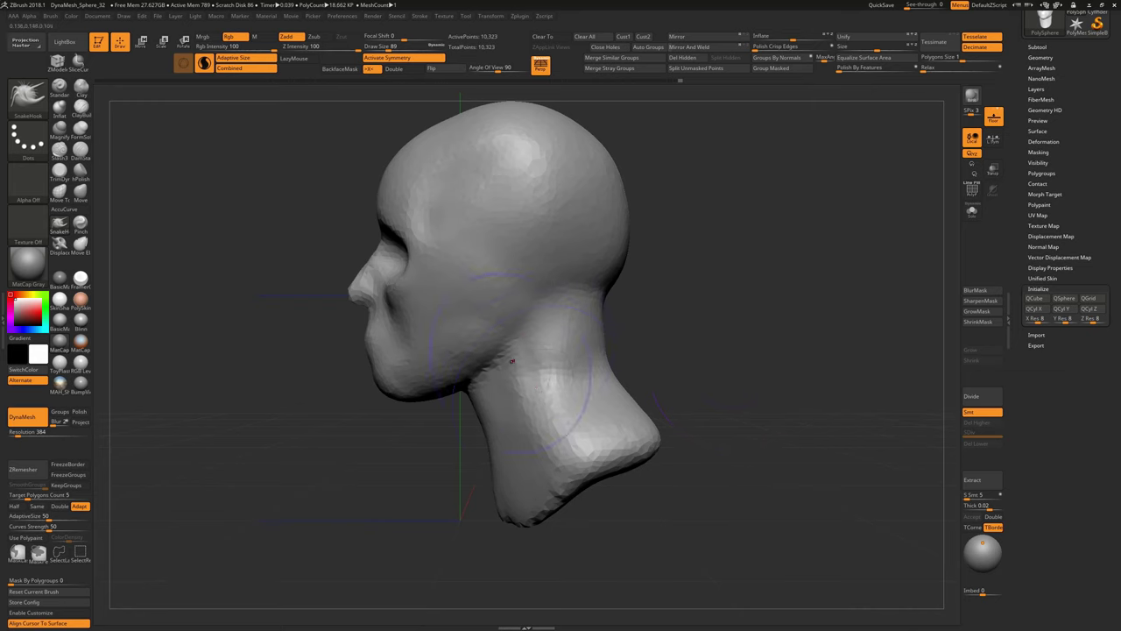
mouse_move(512, 361)
mouse_down()
mouse_move(753, 438)
mouse_move(741, 470)
mouse_move(802, 556)
mouse_move(571, 471)
mouse_move(566, 456)
mouse_up()
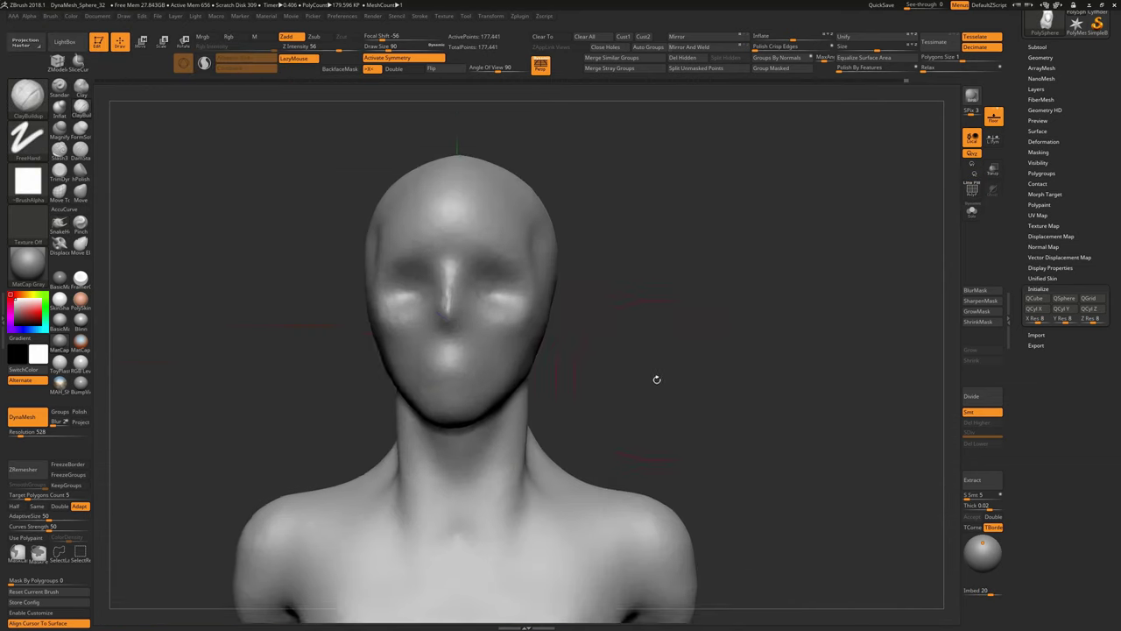
Smooth the neck and forehead, sculpt the facial features, remesh at 480 and mask an ear patch
drag(219, 394, 105, 386)
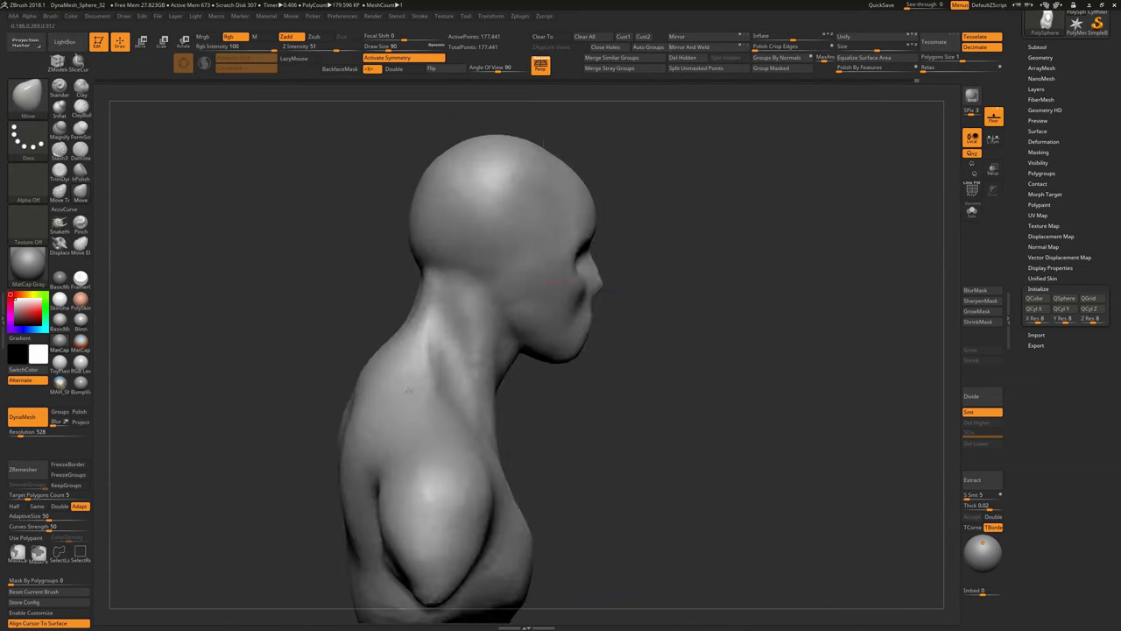
shift+drag(438, 289, 420, 377)
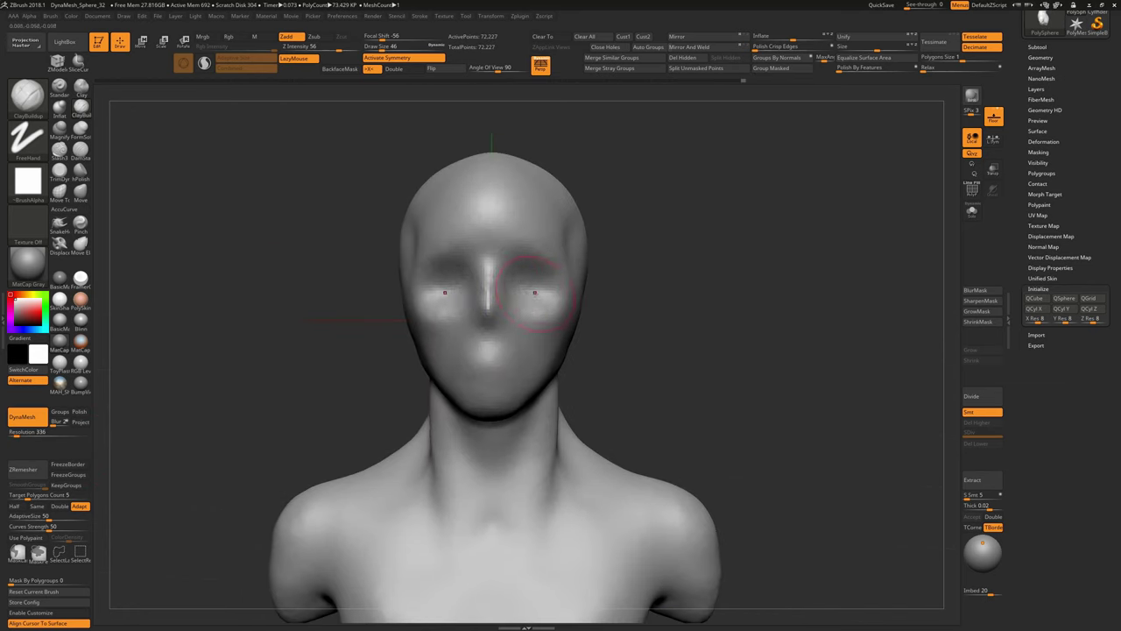
drag(841, 321, 782, 321)
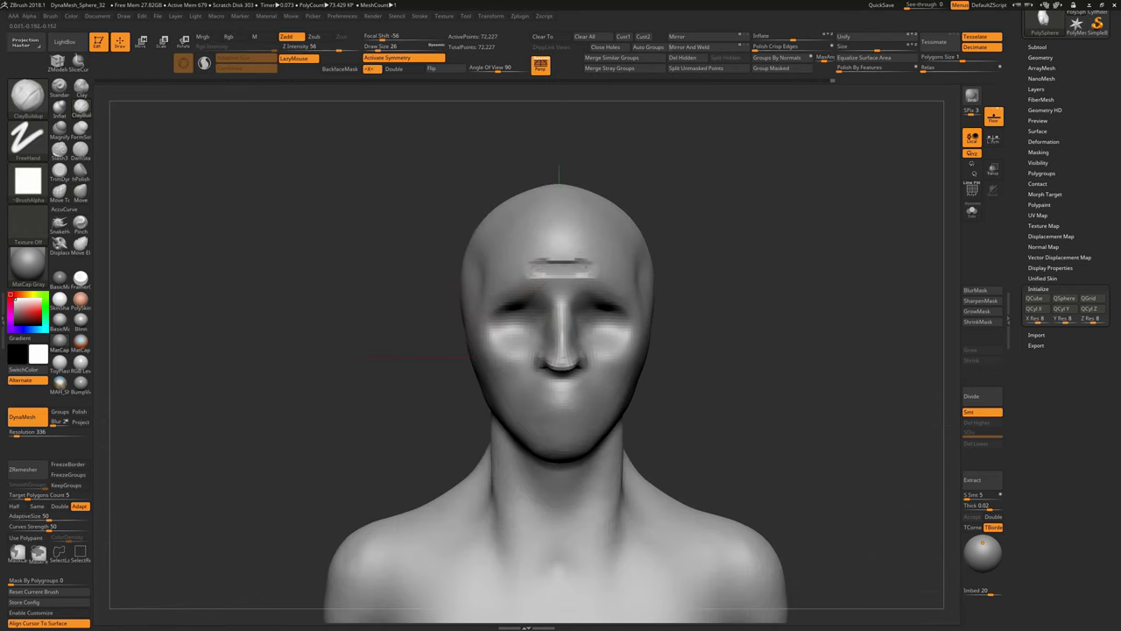
shift+drag(550, 263, 561, 268)
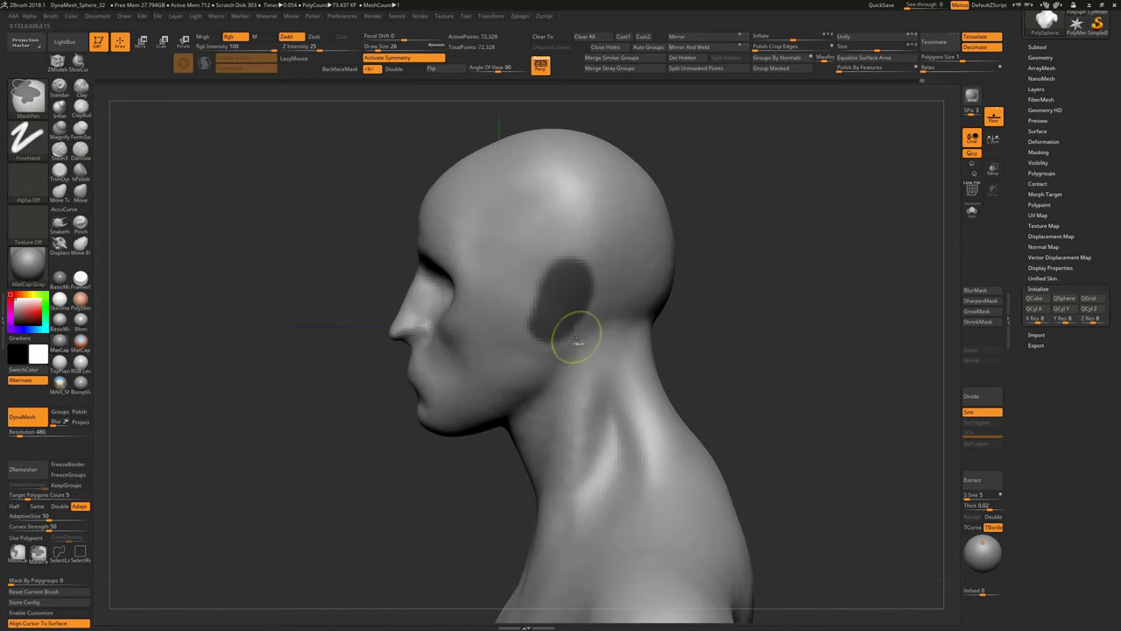
Invert the mask and pull the ear out with Transpose, angling it away from the head
key(ctrl)
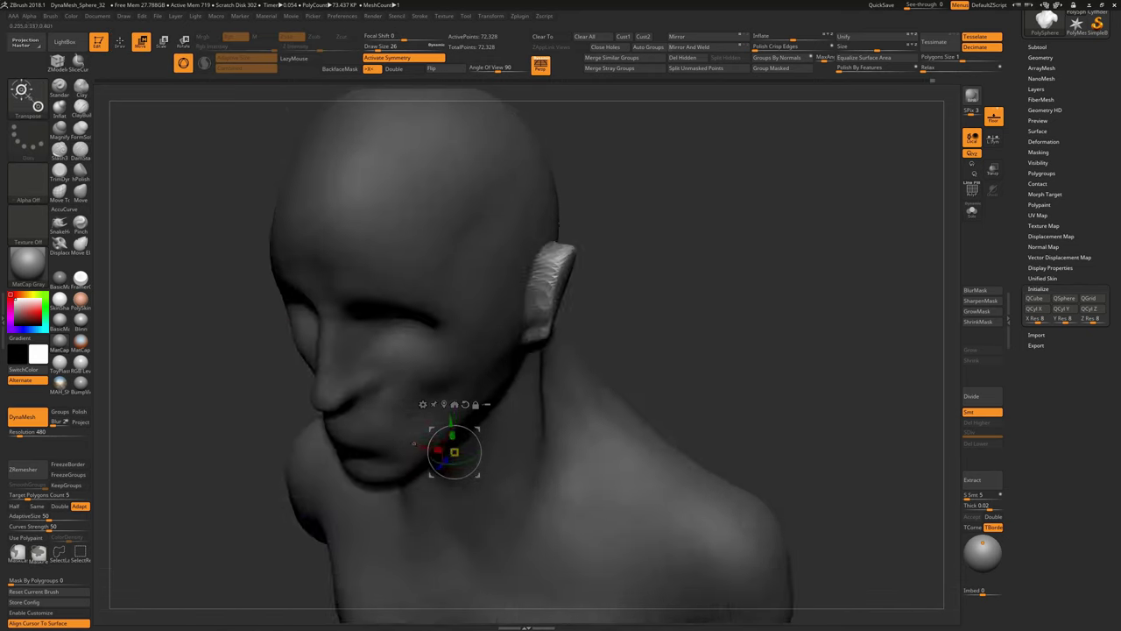
drag(497, 256, 471, 283)
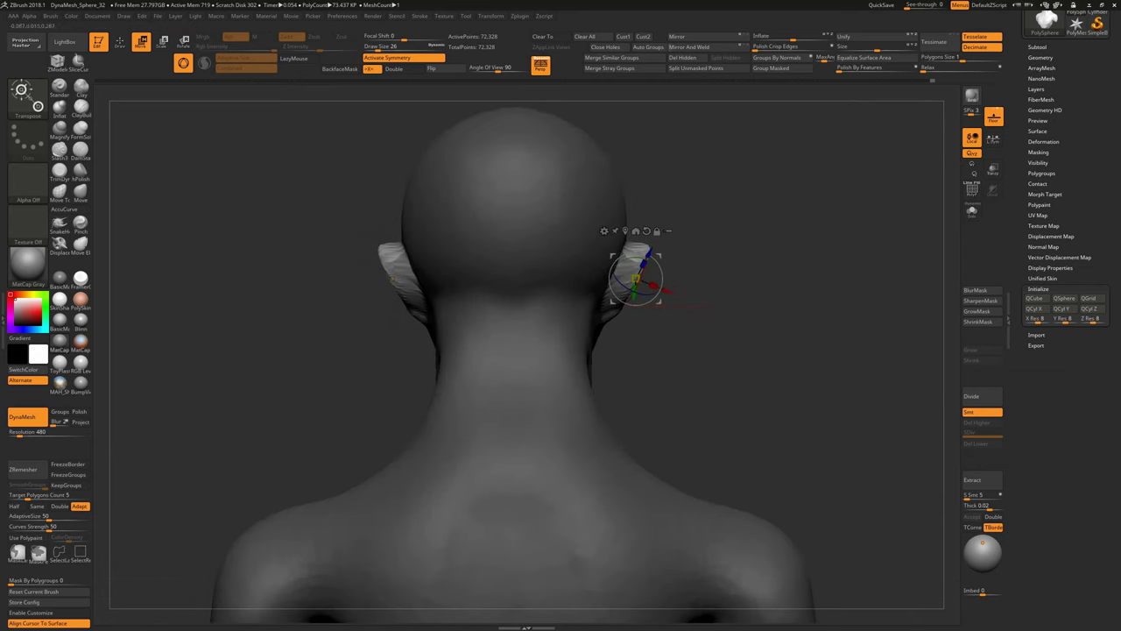
drag(392, 280, 542, 343)
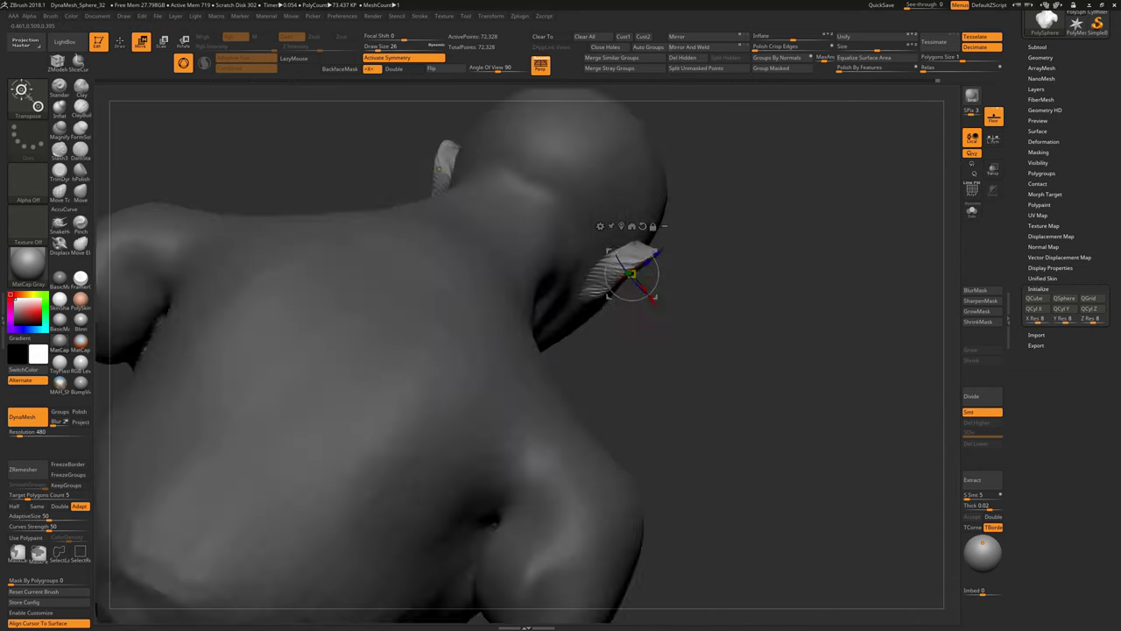
Smooth the rough surface of the pulled-out ear, checking it from several angles
key(q)
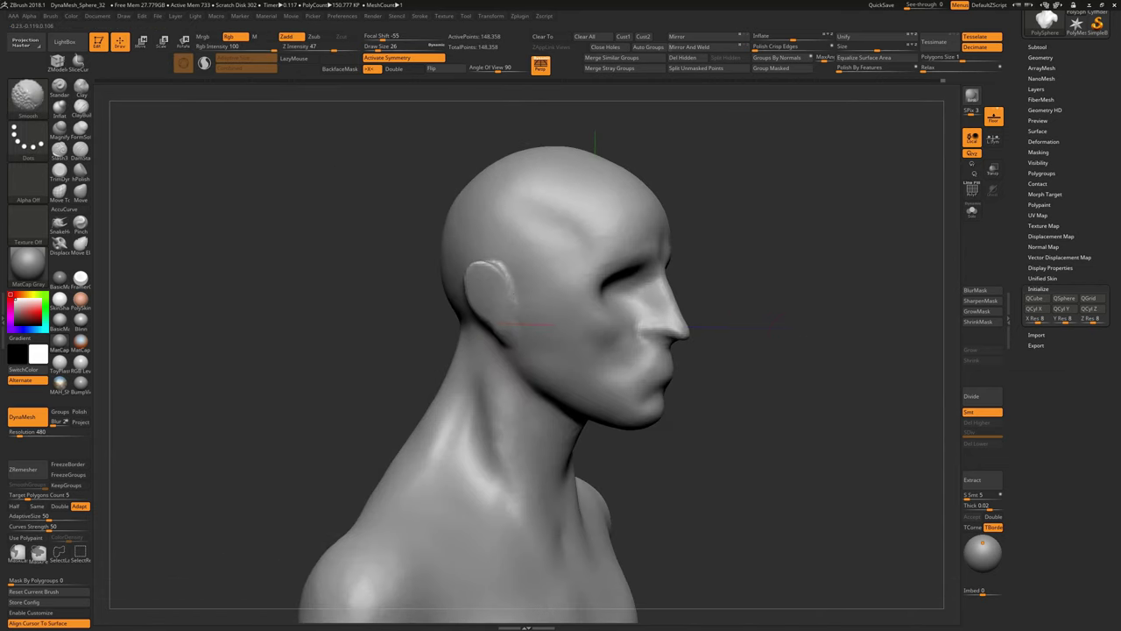
mouse_move(542, 344)
shift+mouse_down()
mouse_move(526, 331)
mouse_move(604, 293)
shift+mouse_up()
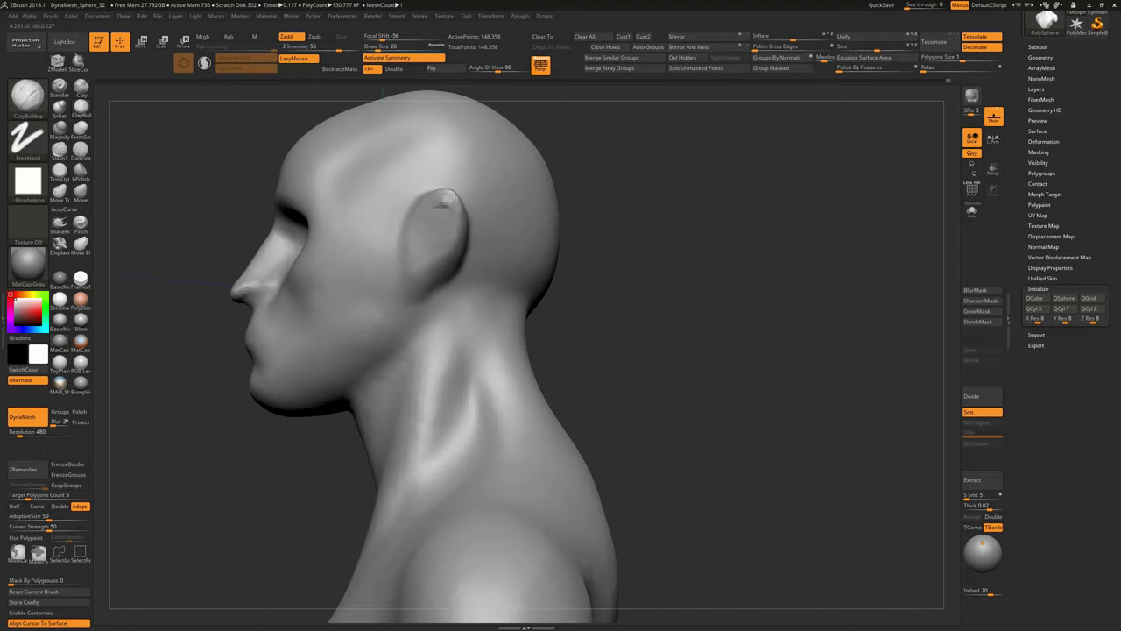
mouse_move(424, 246)
mouse_down()
mouse_move(445, 268)
mouse_move(412, 284)
mouse_up()
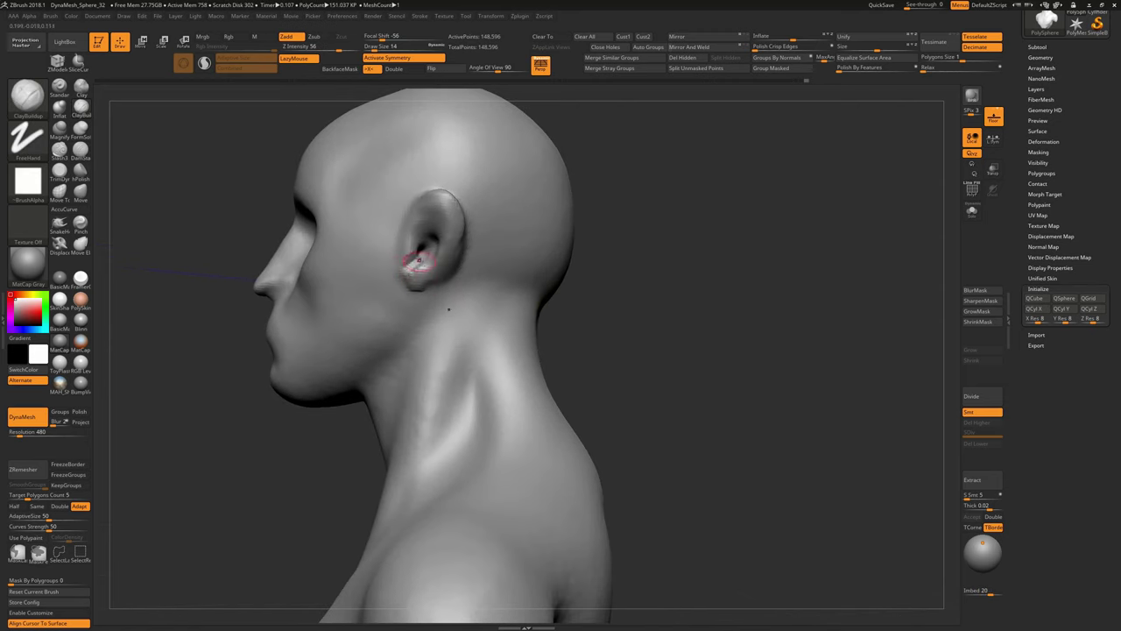
mouse_move(608, 240)
mouse_down()
mouse_move(440, 219)
mouse_move(408, 92)
mouse_up()
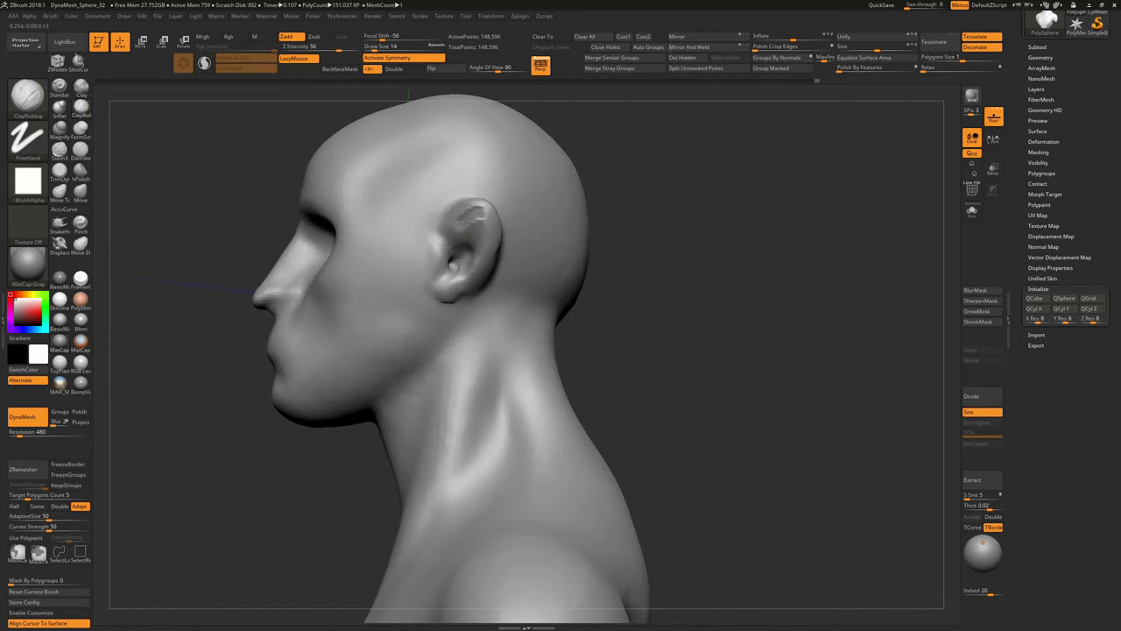
drag(666, 351, 490, 350)
mouse_move(528, 260)
mouse_down()
mouse_move(526, 250)
mouse_move(447, 312)
mouse_move(513, 183)
mouse_move(453, 278)
mouse_move(478, 224)
mouse_move(228, 305)
mouse_move(464, 253)
mouse_up()
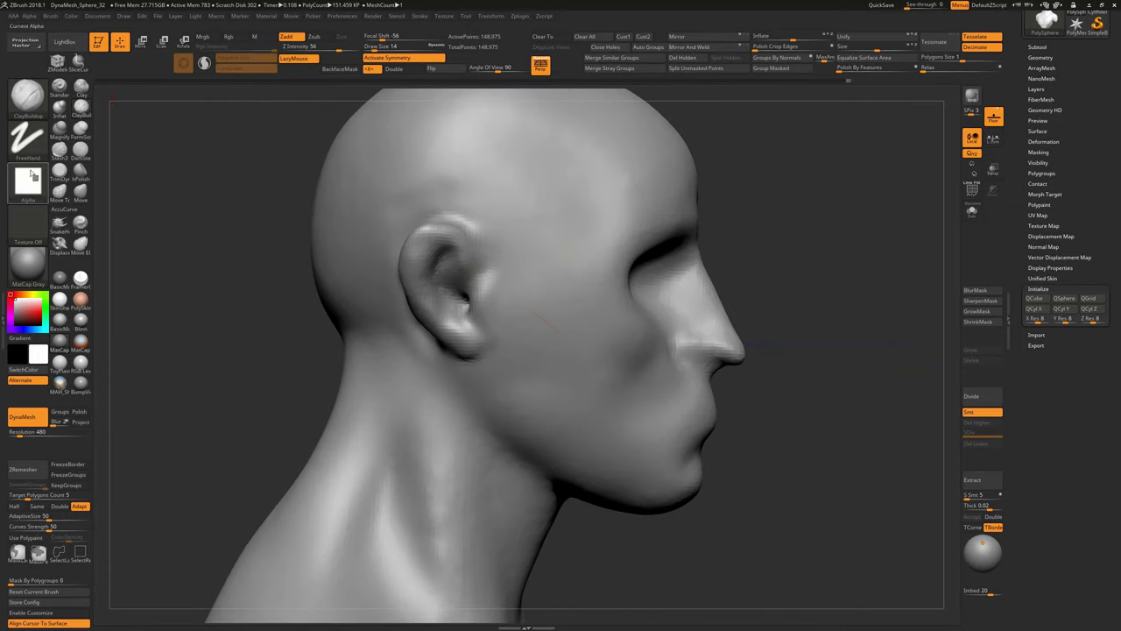
Choose Alpha 12 and build up the ear's antihelix and inner folds with ClayBuildup
click(31, 177)
click(275, 325)
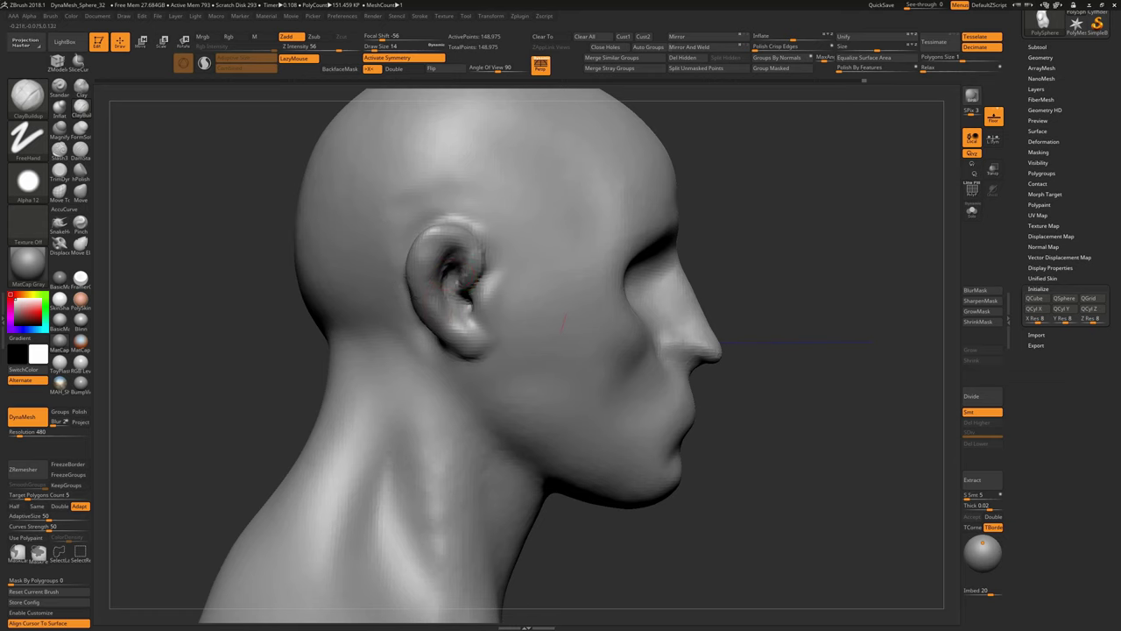
drag(318, 343, 440, 288)
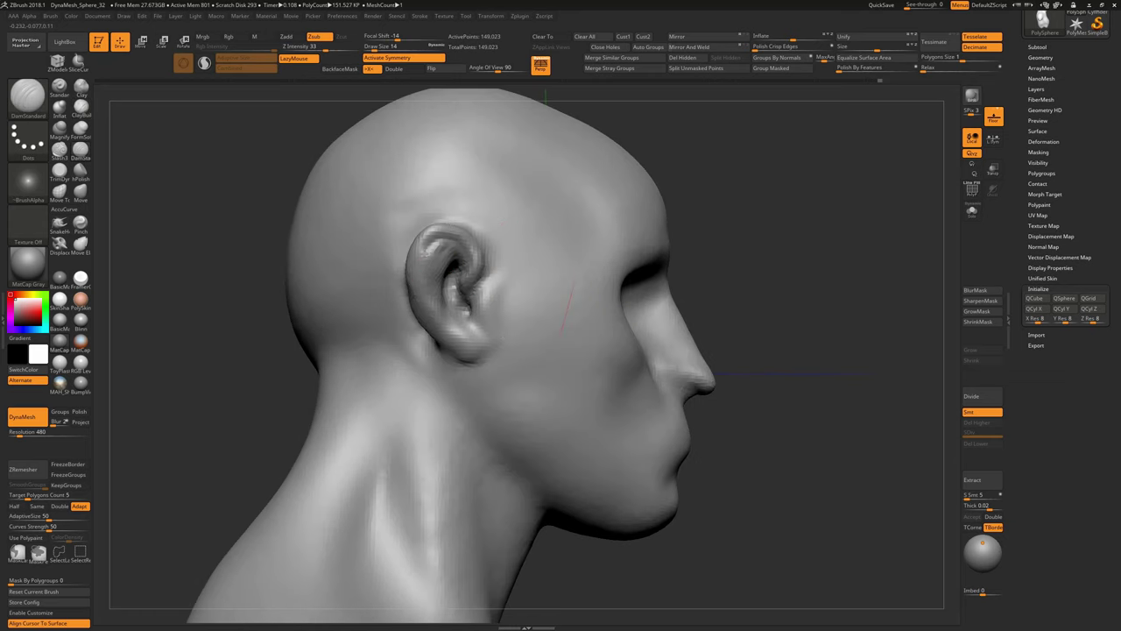
drag(567, 310, 560, 333)
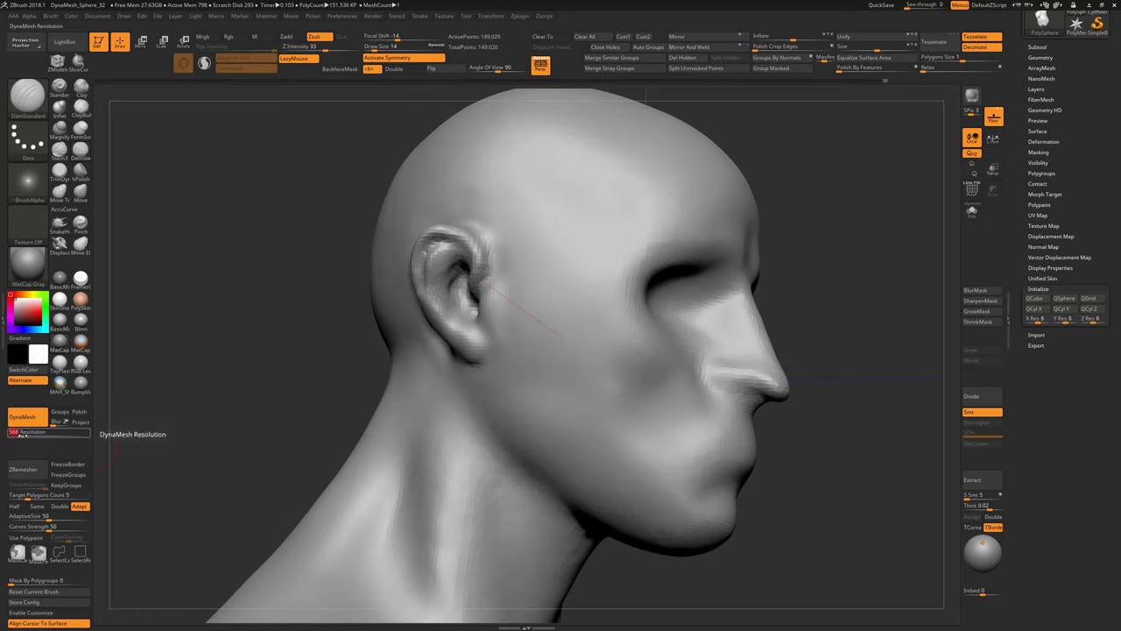
Remesh the bust at DynaMesh resolution 736 and carve the ear's rim with DamStandard
drag(175, 411, 233, 410)
drag(471, 300, 457, 301)
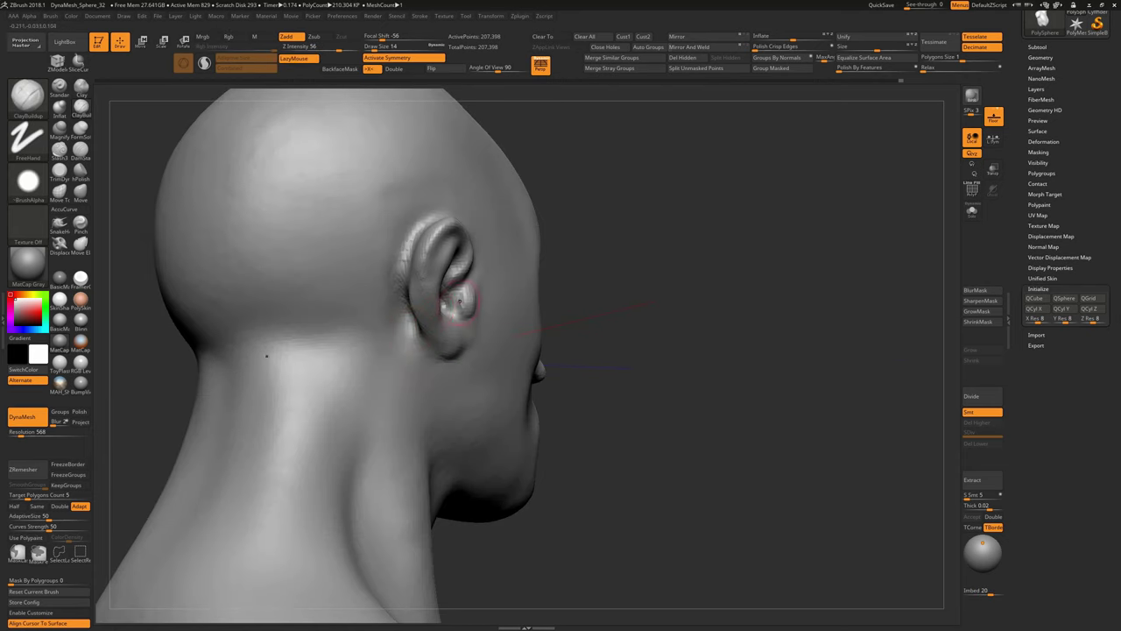
drag(654, 317, 271, 318)
key(b)
key(d)
key(s)
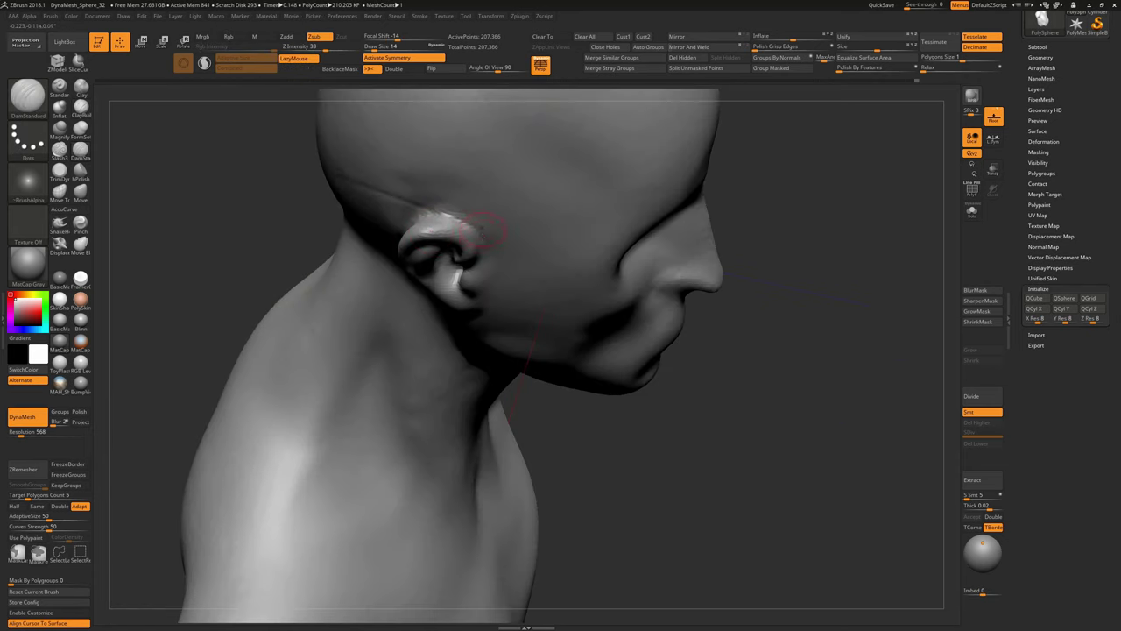
drag(482, 229, 560, 302)
mouse_move(576, 206)
mouse_down()
mouse_move(711, 233)
mouse_move(610, 417)
mouse_up()
Mask around the ear and carve its inner folds further with DamStandard
key(ctrl)
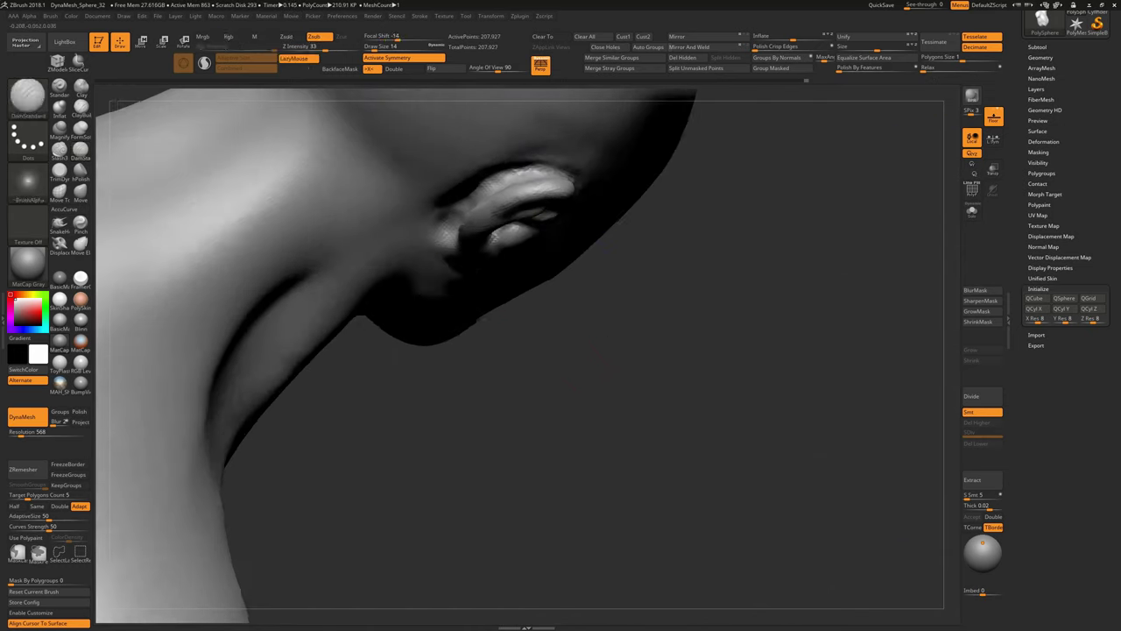
mouse_move(454, 219)
mouse_down()
mouse_move(442, 219)
mouse_move(441, 253)
mouse_move(738, 394)
mouse_up()
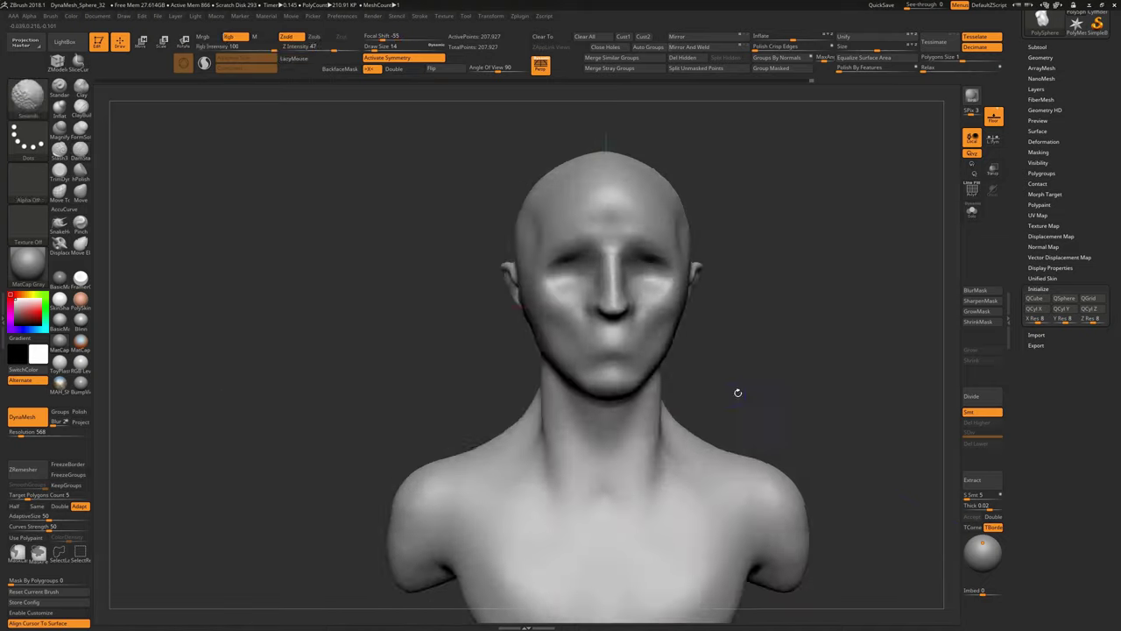
key(s)
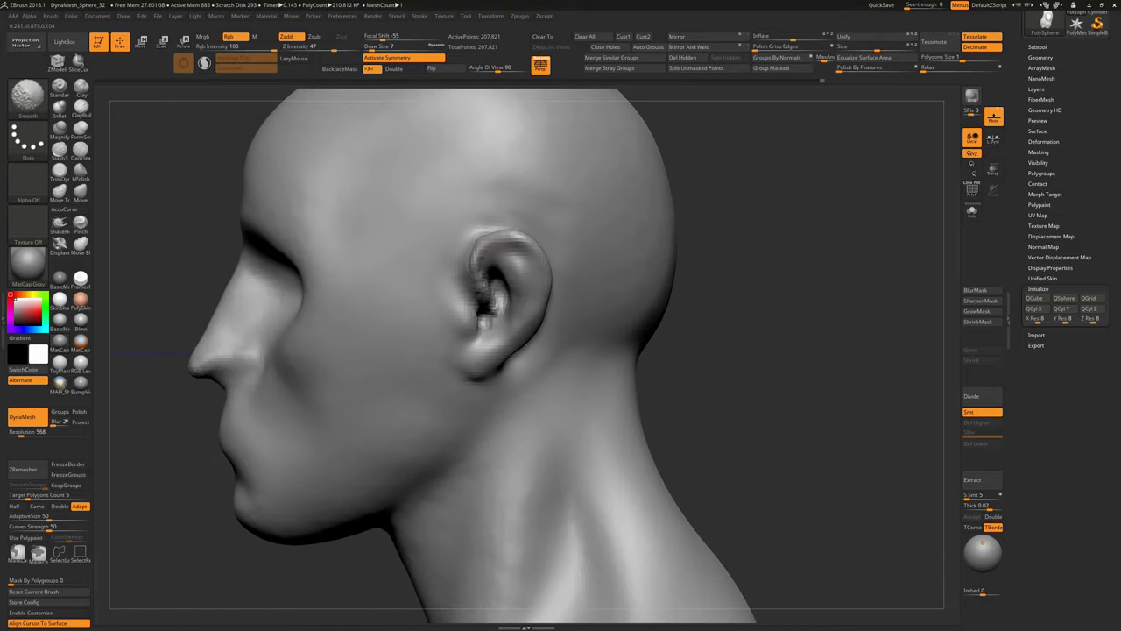
drag(713, 364, 534, 253)
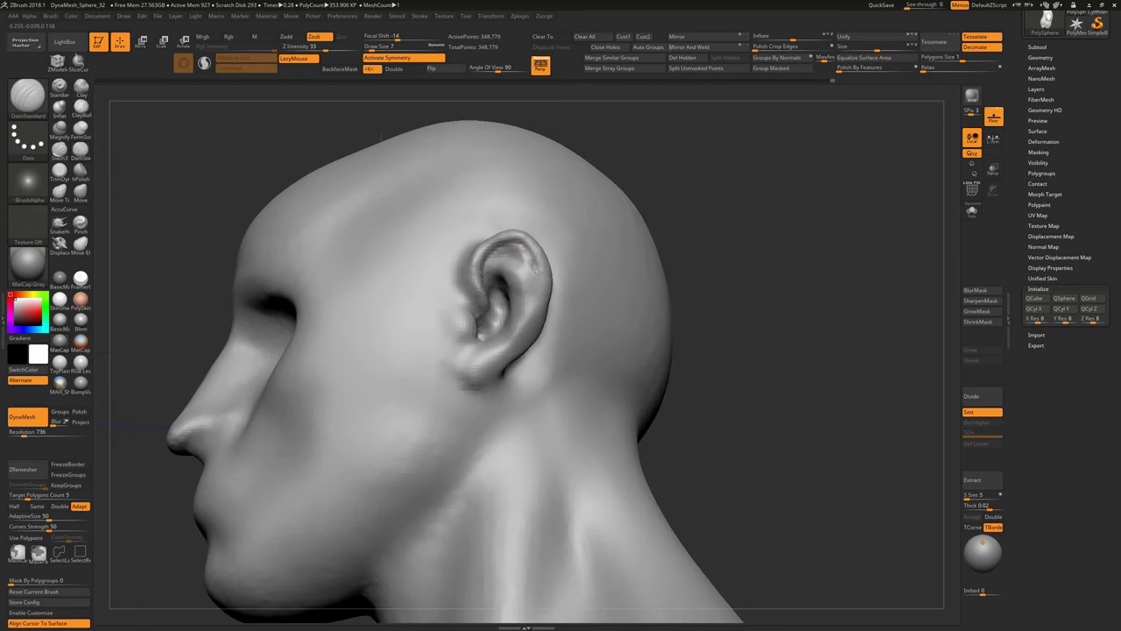
mouse_move(381, 138)
mouse_down()
mouse_move(322, 113)
mouse_move(371, 97)
mouse_move(412, 101)
mouse_up()
key(b)
key(d)
key(s)
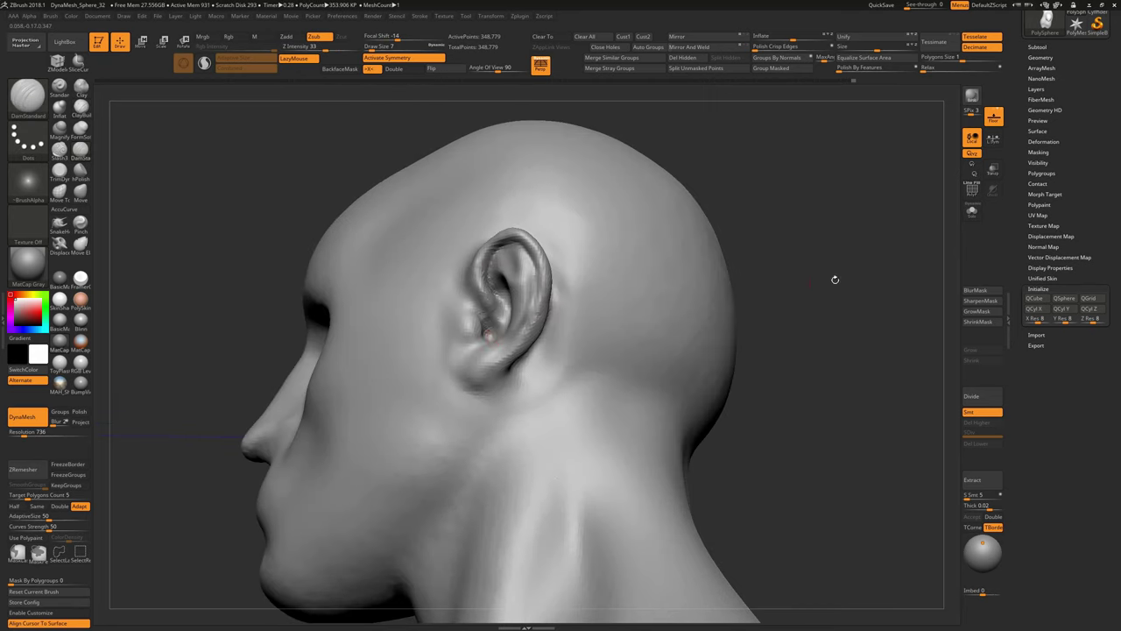
drag(834, 280, 465, 389)
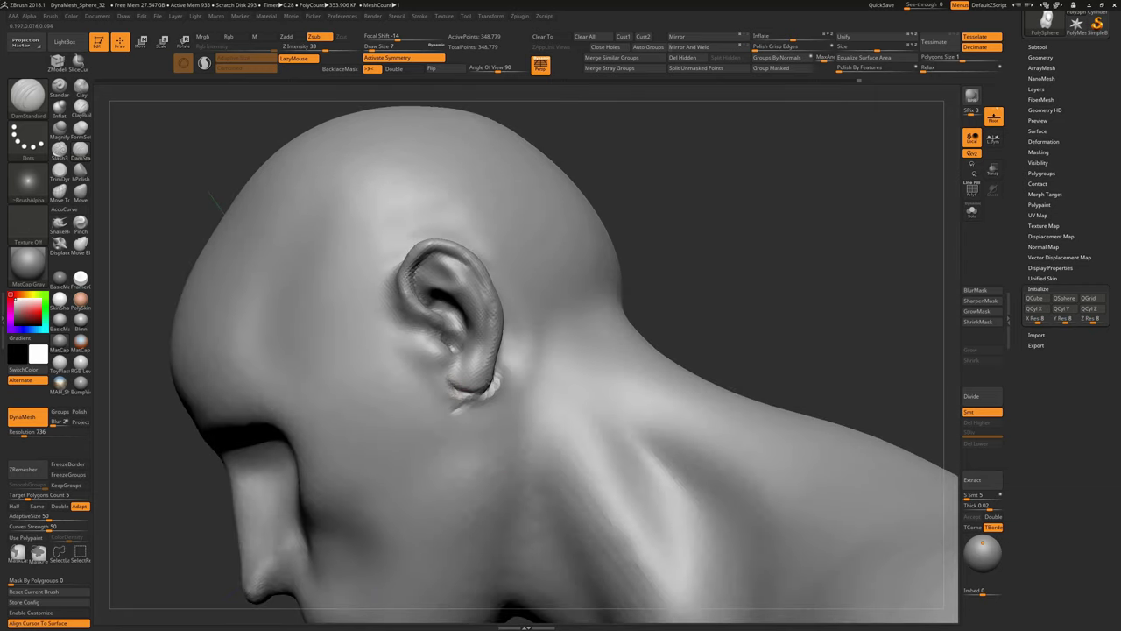
Build up the ear's folds and lobe with ClayBuildup, checking front and side profiles
key(b)
key(c)
key(b)
drag(676, 362, 484, 382)
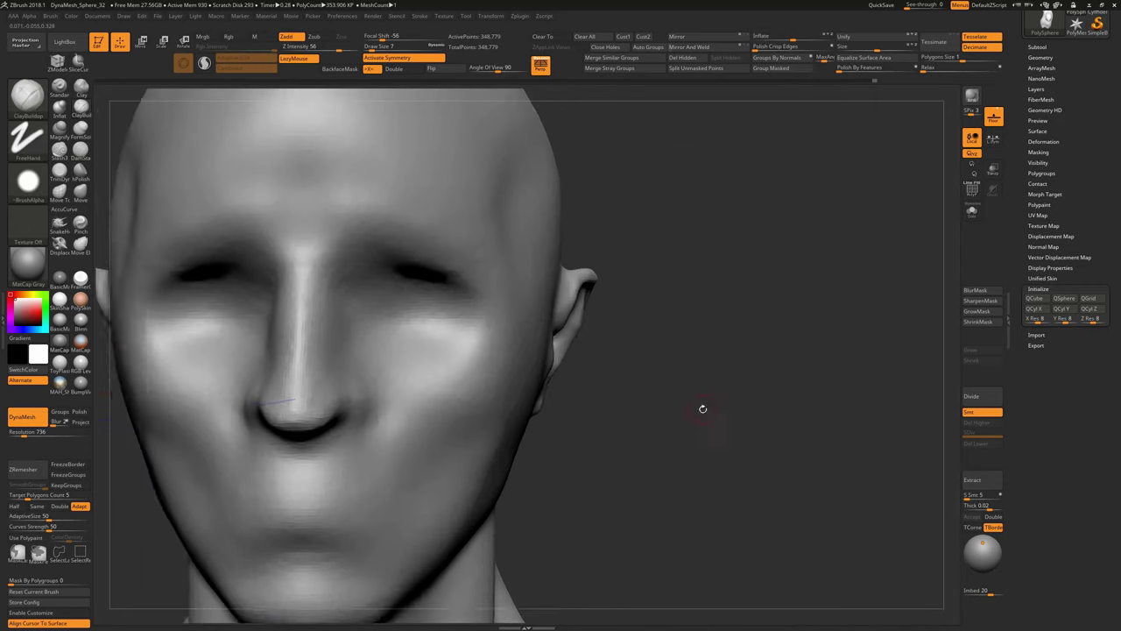
mouse_move(704, 408)
mouse_down()
mouse_move(603, 266)
mouse_move(586, 294)
mouse_move(574, 263)
mouse_up()
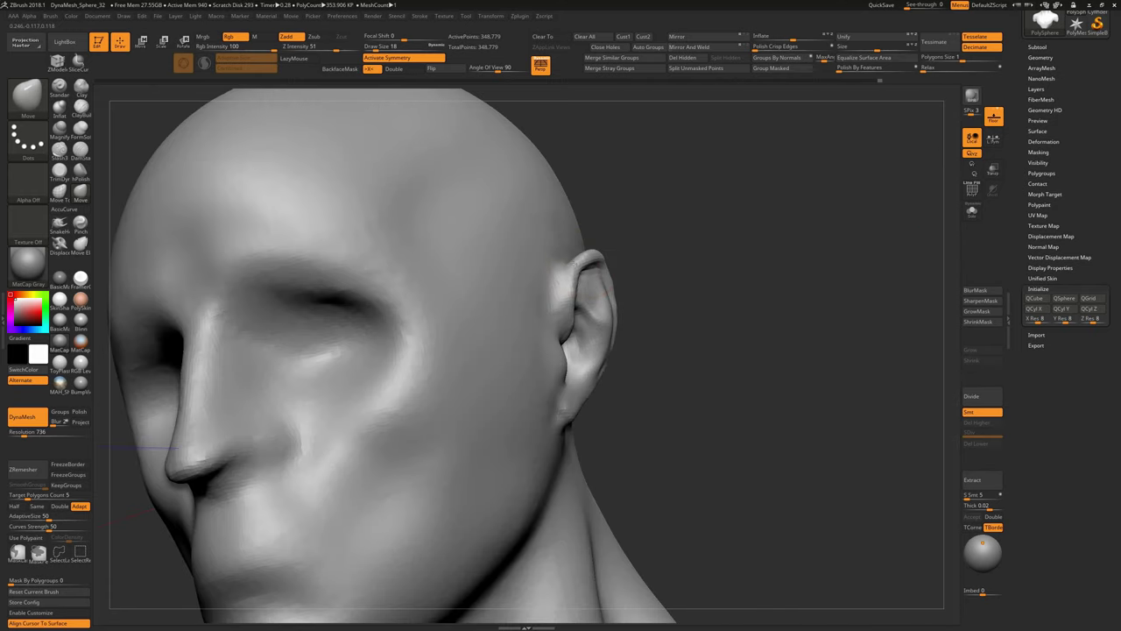
drag(733, 355, 649, 290)
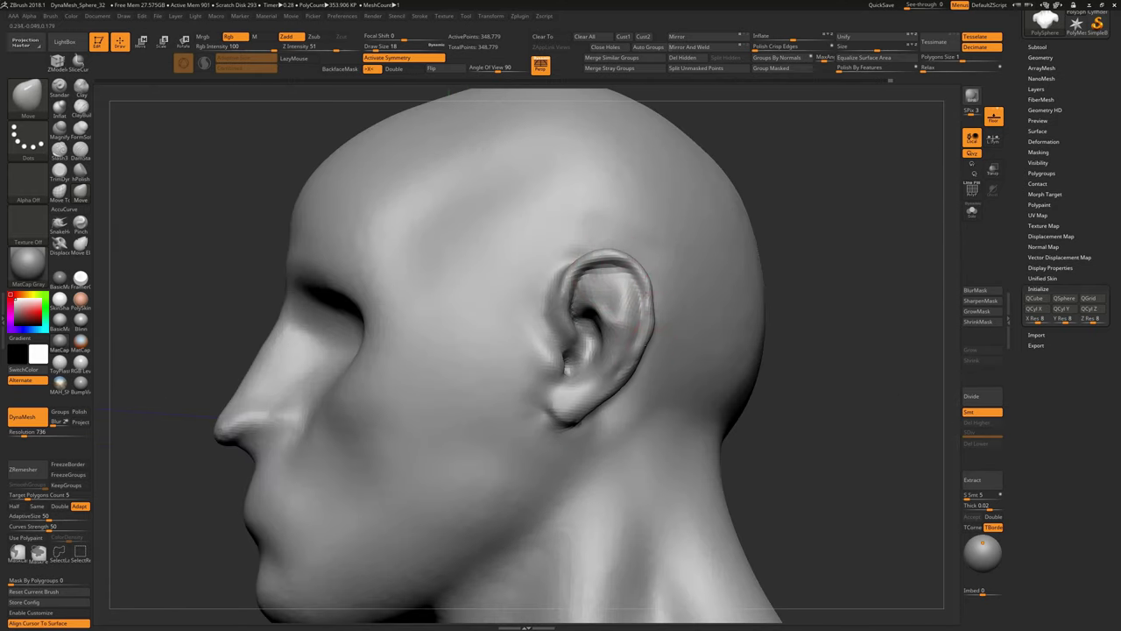
drag(865, 430, 854, 430)
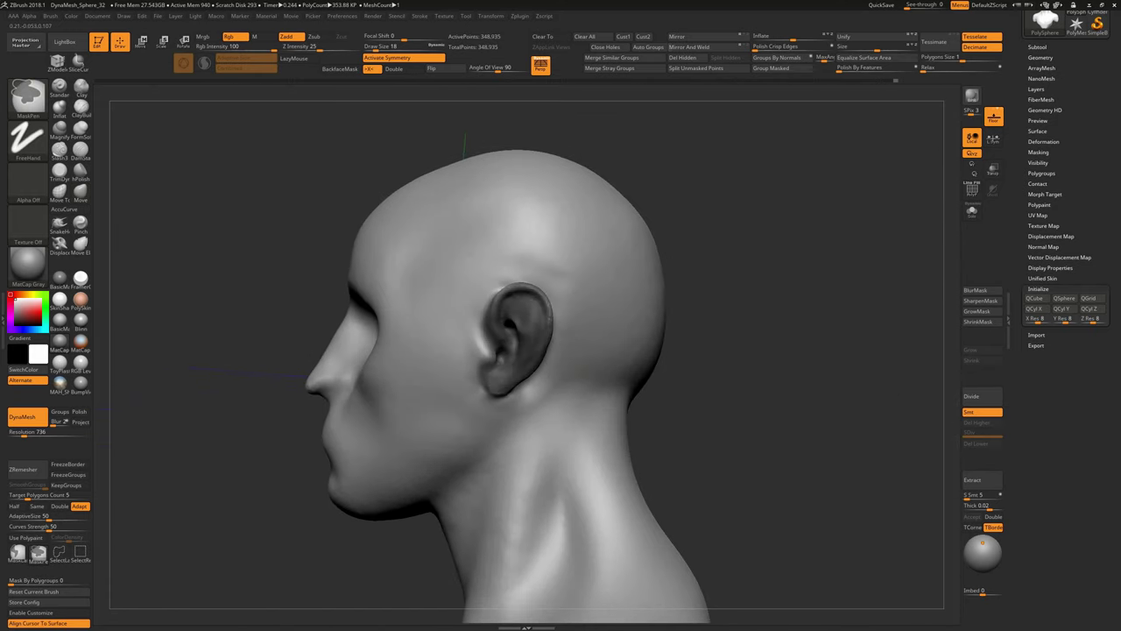
Mask the ears, invert the mask and reposition the ears on the head with Transpose
drag(832, 342, 885, 343)
ctrl+click(832, 343)
key(w)
mouse_move(788, 350)
mouse_down()
mouse_move(657, 351)
mouse_move(525, 285)
mouse_move(625, 306)
mouse_move(525, 303)
mouse_move(462, 538)
mouse_up()
key(q)
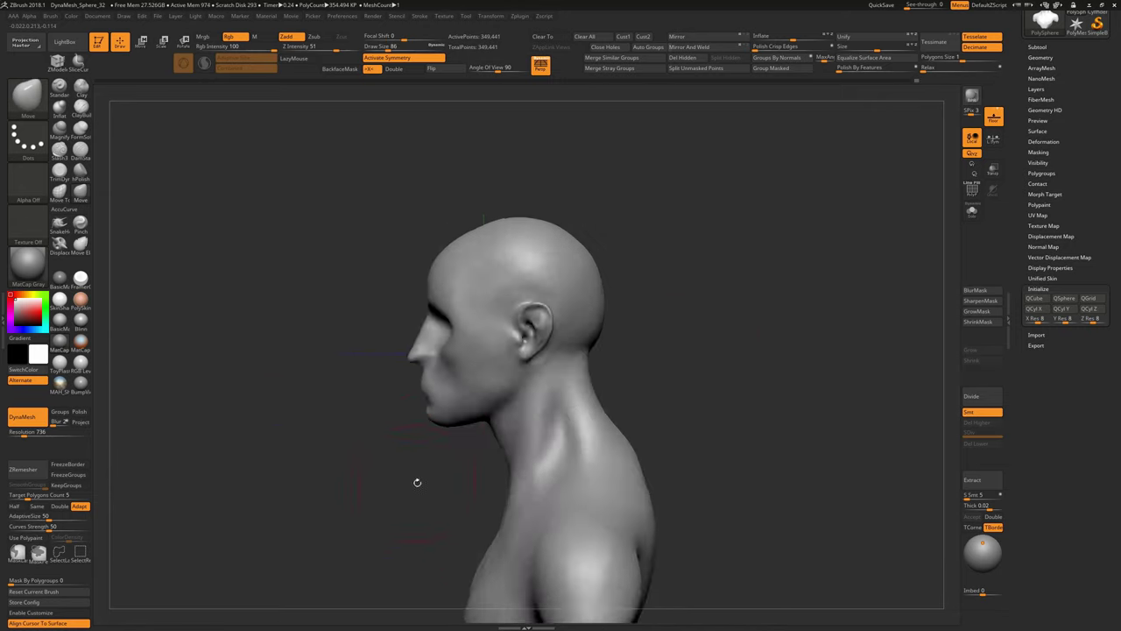
Build up the ear with ClayBuildup while viewing the bust from the front
mouse_move(415, 483)
mouse_down()
mouse_move(577, 392)
mouse_move(442, 403)
mouse_move(526, 403)
mouse_up()
key(b)
key(c)
key(b)
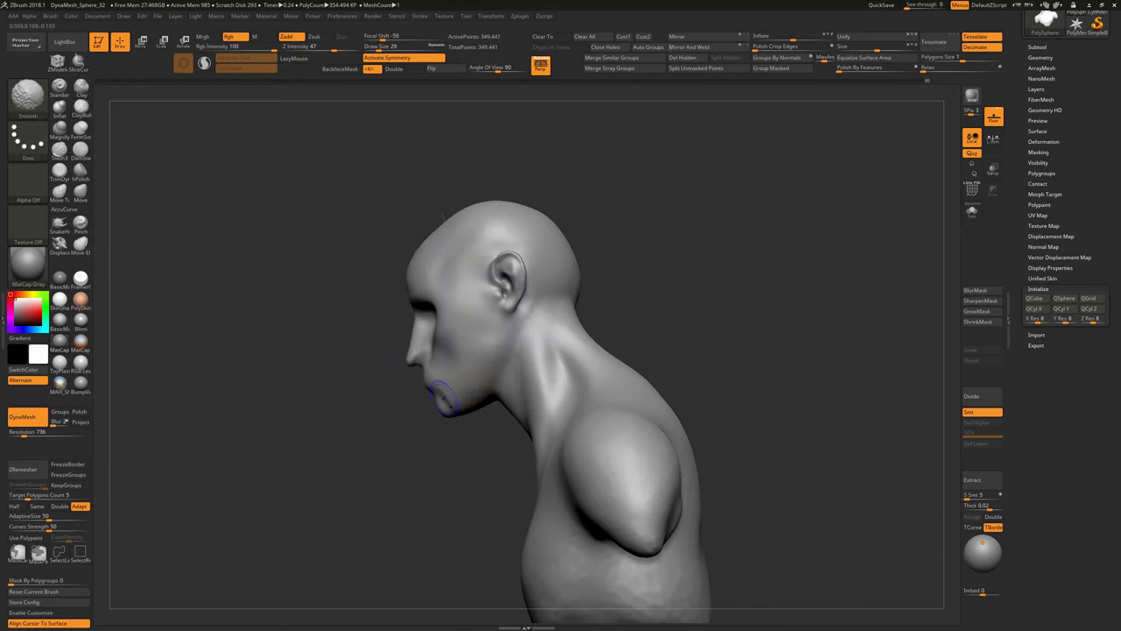
mouse_move(476, 203)
shift+mouse_down()
mouse_move(456, 243)
mouse_move(509, 246)
shift+mouse_up()
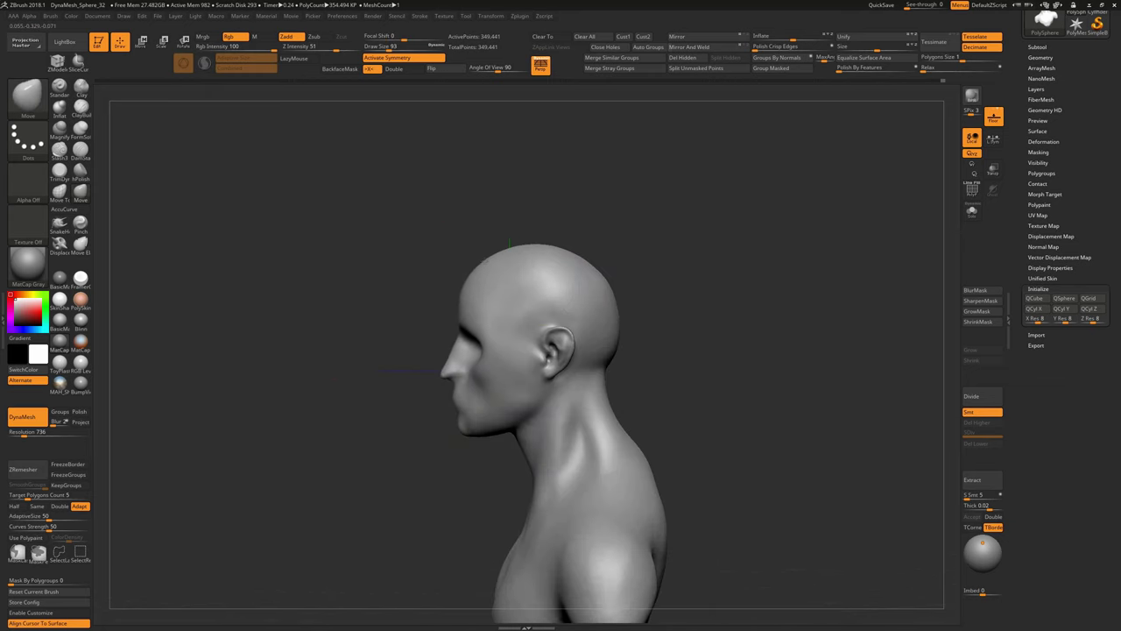
alt+drag(542, 246, 506, 241)
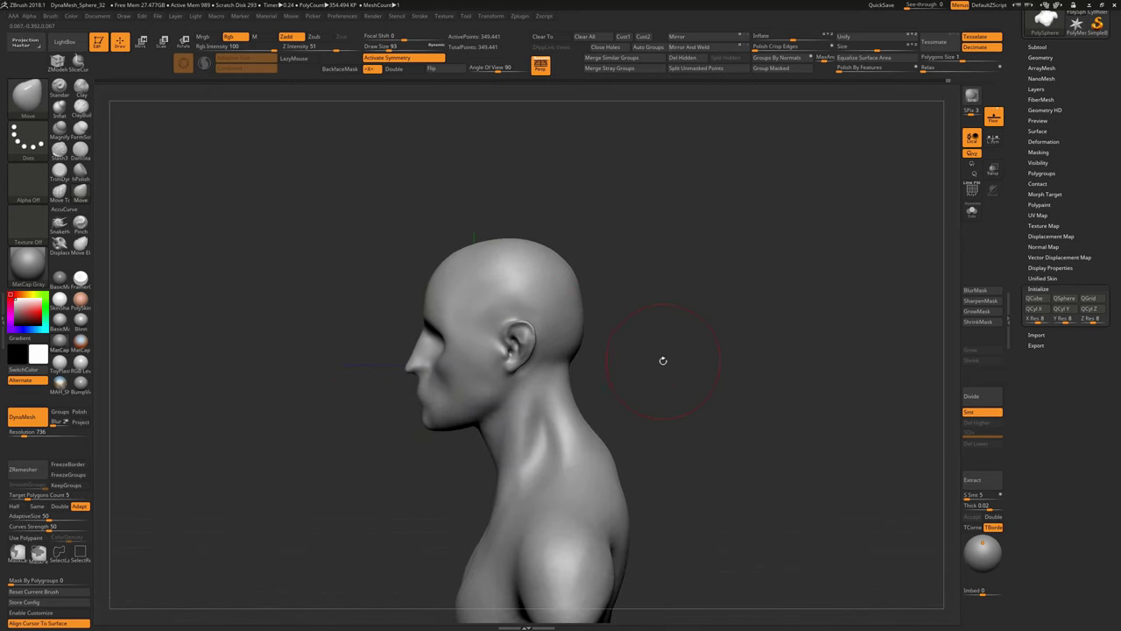
mouse_move(663, 360)
mouse_down()
mouse_move(586, 343)
mouse_move(761, 376)
mouse_move(666, 359)
mouse_up()
key(b)
key(c)
key(b)
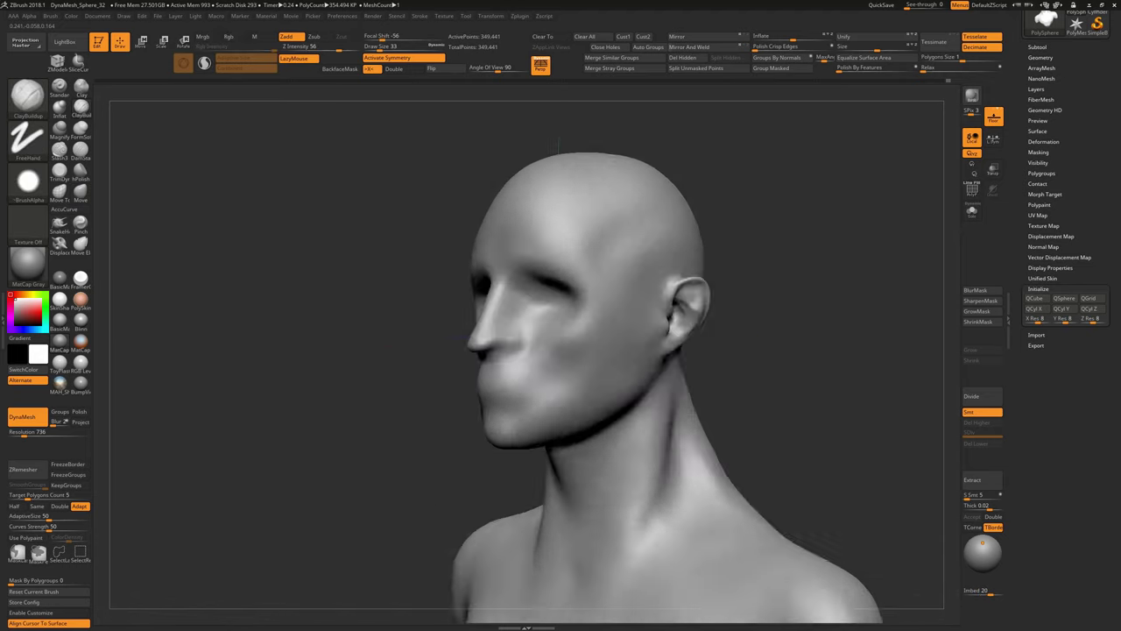
key(b)
Soften the ear's upper rim with the Standard brush and dotted stroke
key(s)
key(t)
mouse_move(558, 145)
mouse_down()
mouse_move(748, 321)
mouse_move(919, 426)
mouse_move(834, 316)
mouse_move(610, 271)
mouse_up()
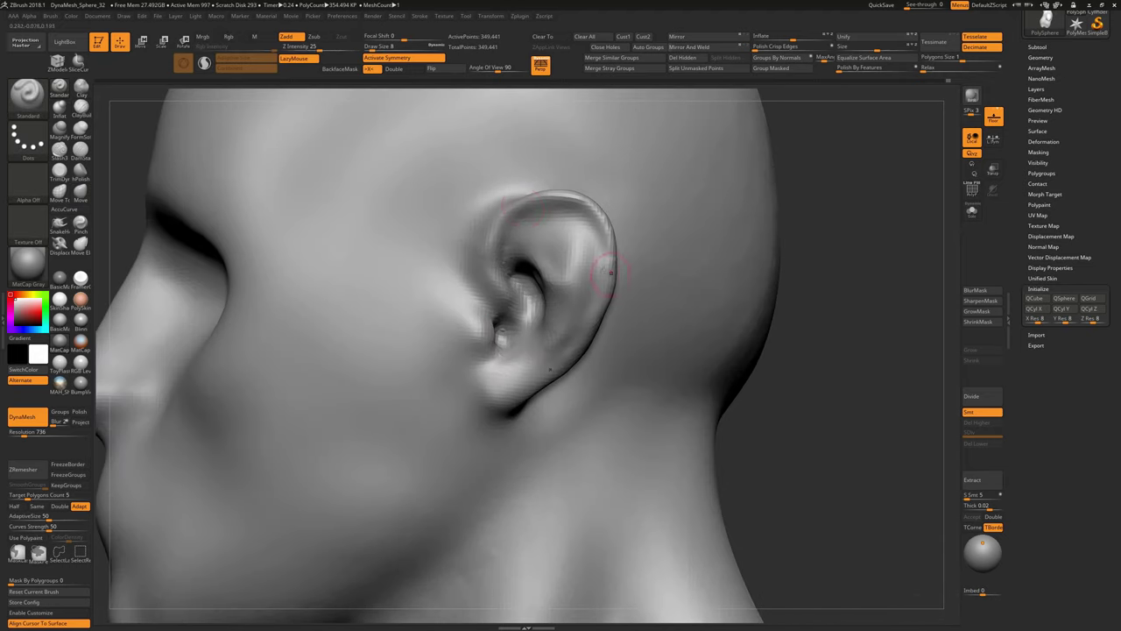
shift+drag(569, 219, 492, 268)
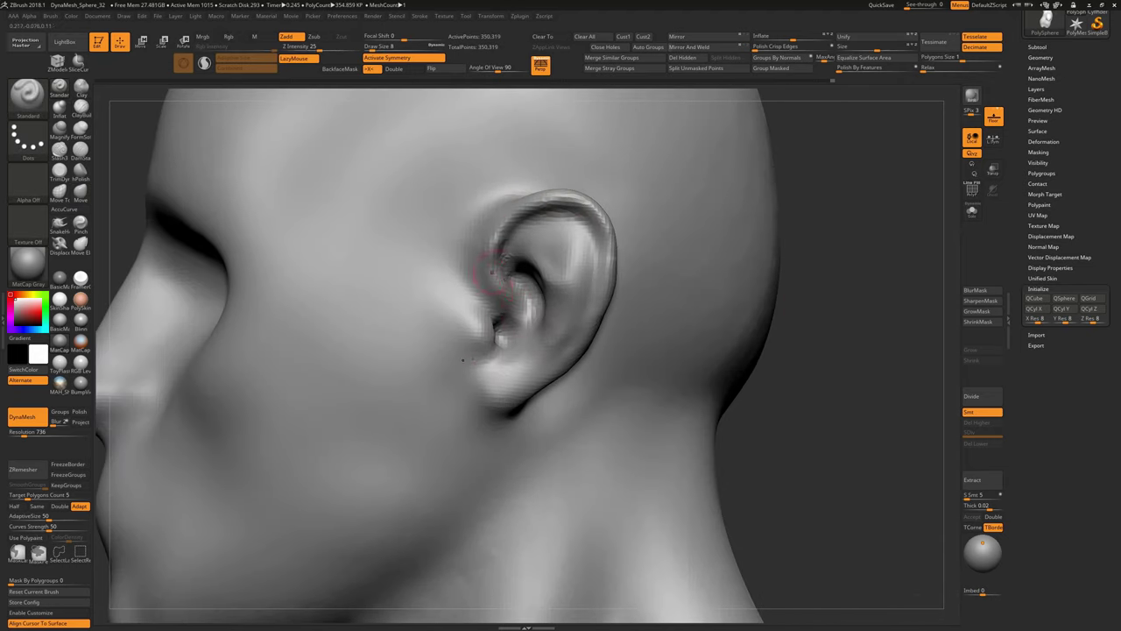
drag(550, 307, 492, 324)
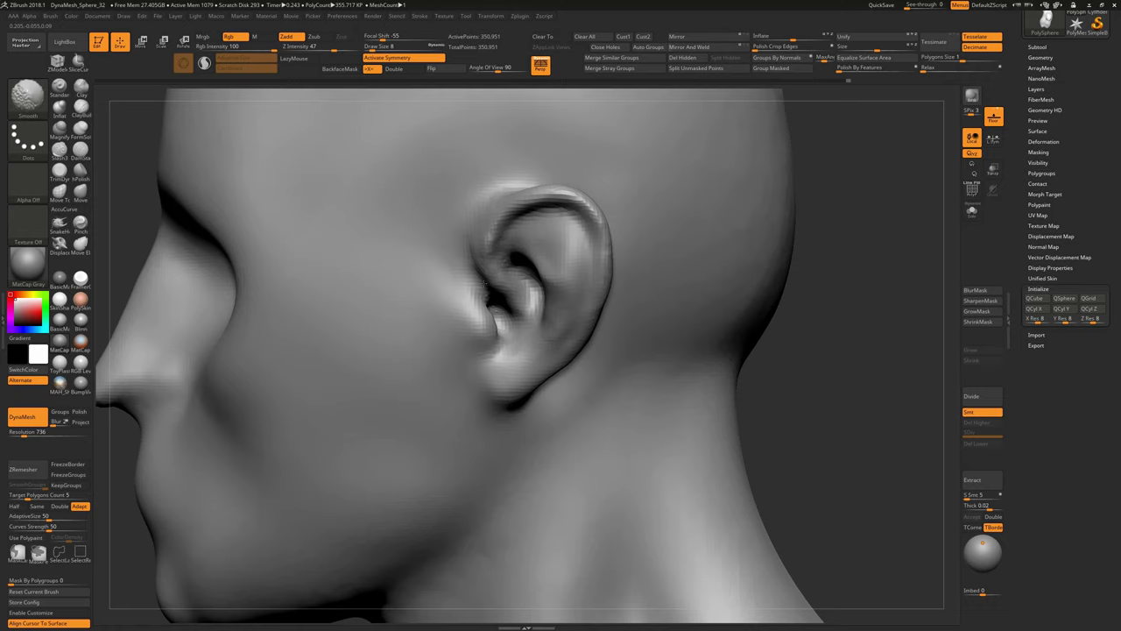
mouse_move(902, 351)
mouse_down()
mouse_move(648, 329)
mouse_move(615, 286)
mouse_up()
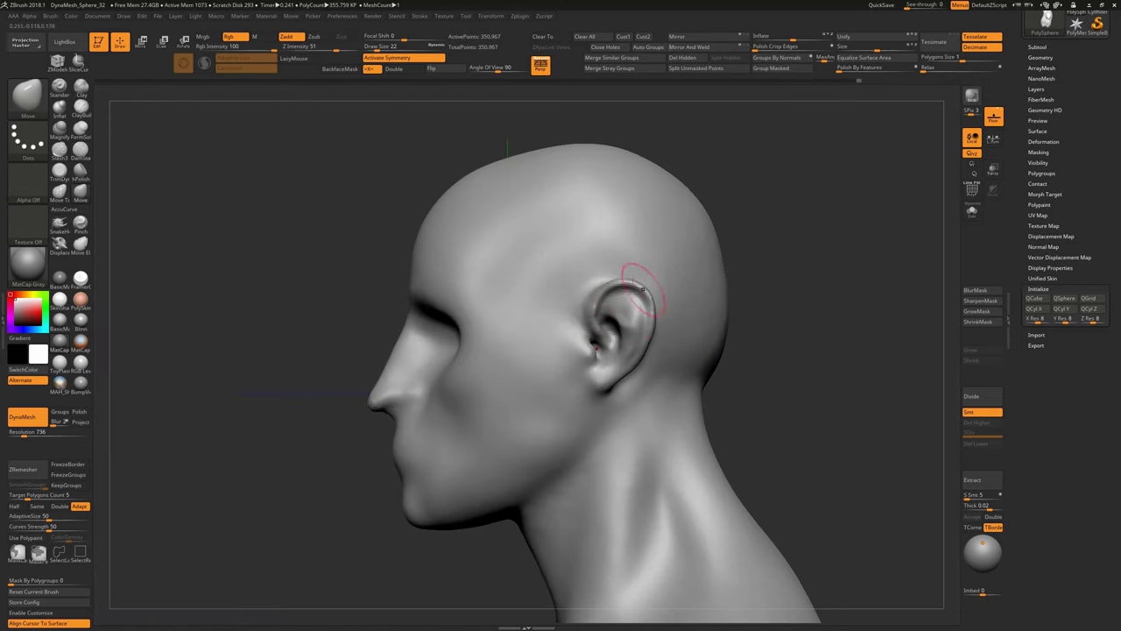
Add clay to the ear's folds with ClayBuildup at a smaller Draw Size
key(b)
key(c)
key(b)
drag(841, 368, 596, 381)
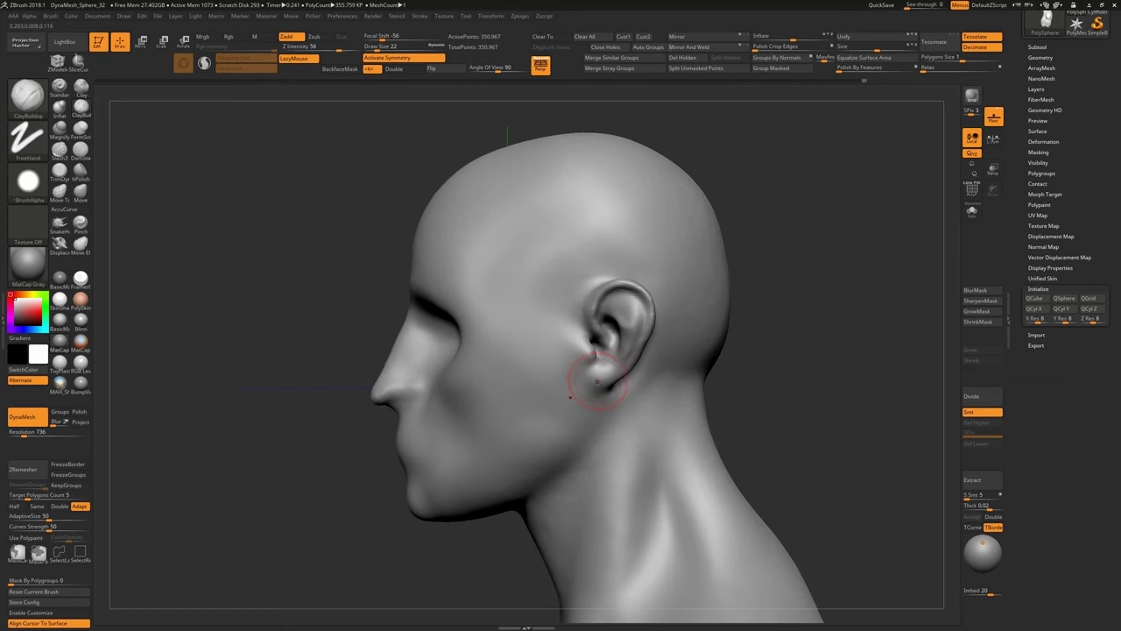
key(s)
mouse_move(603, 372)
right_down()
mouse_move(377, 263)
mouse_move(614, 341)
mouse_move(617, 367)
mouse_move(458, 333)
mouse_move(782, 362)
right_up()
key(b)
Smooth around the ear, then push its outer rim into shape at brush size 8
key(s)
key(t)
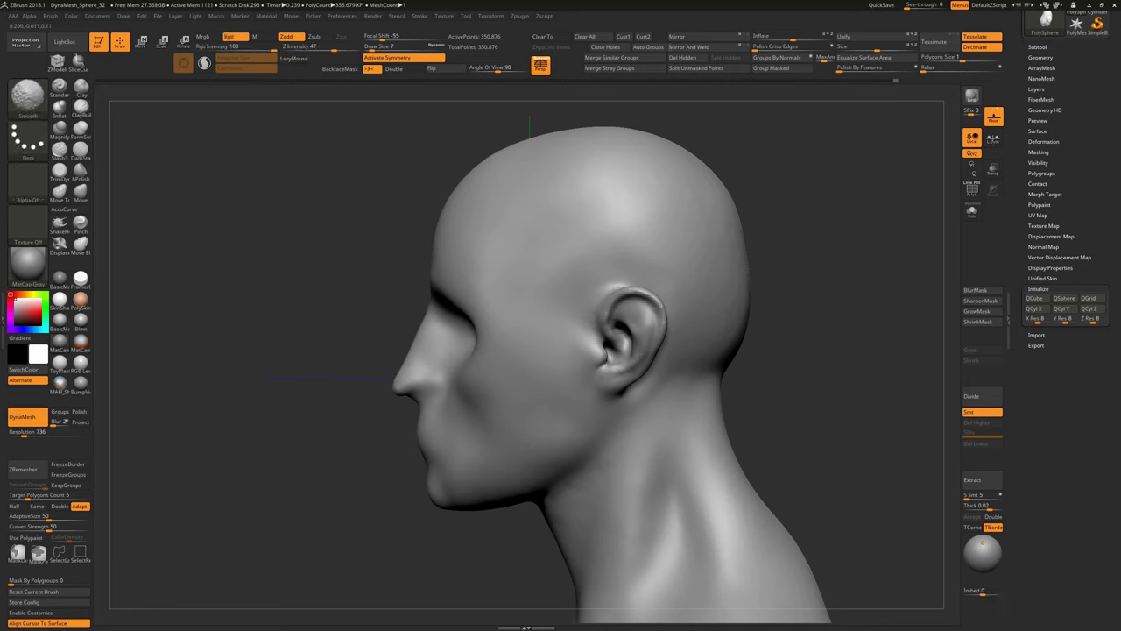
shift+drag(617, 325, 624, 314)
right_drag(626, 324, 583, 441)
mouse_move(570, 365)
right_down()
mouse_move(646, 320)
mouse_move(605, 350)
right_up()
mouse_move(615, 298)
right_down()
mouse_move(693, 265)
mouse_move(673, 289)
mouse_move(826, 323)
mouse_move(676, 288)
mouse_move(490, 285)
mouse_move(476, 263)
mouse_move(552, 294)
right_up()
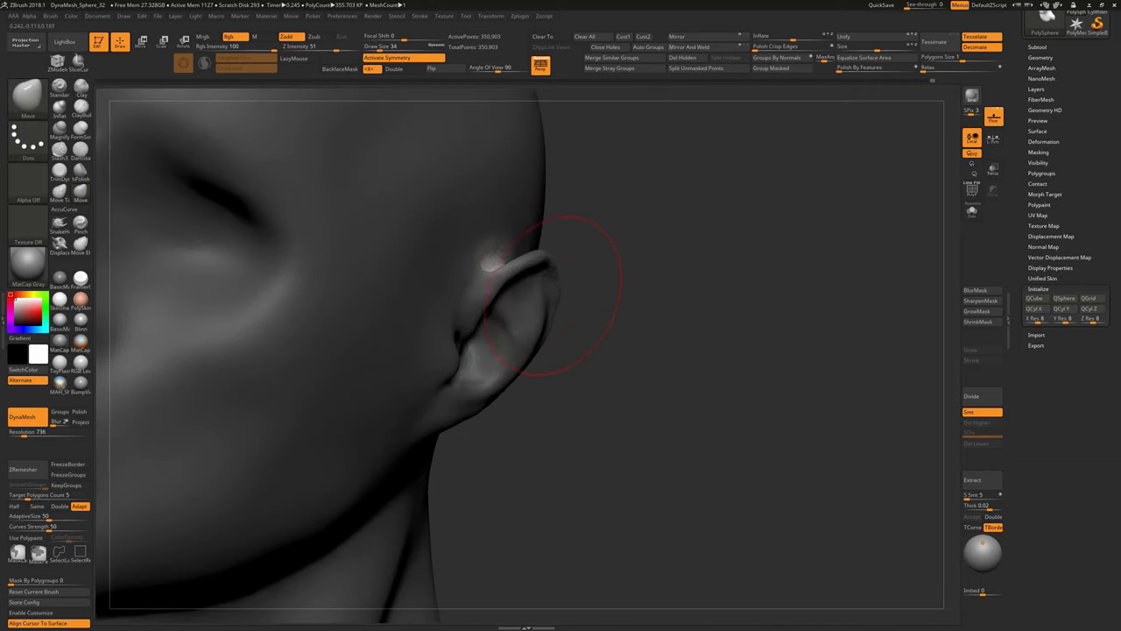
click(698, 314)
mouse_move(698, 315)
right_down()
mouse_move(483, 257)
mouse_move(677, 368)
mouse_move(741, 391)
mouse_move(217, 454)
right_up()
Build up the brow ridge and forehead with the ClayBuildup brush from a three-quarter view
key(b)
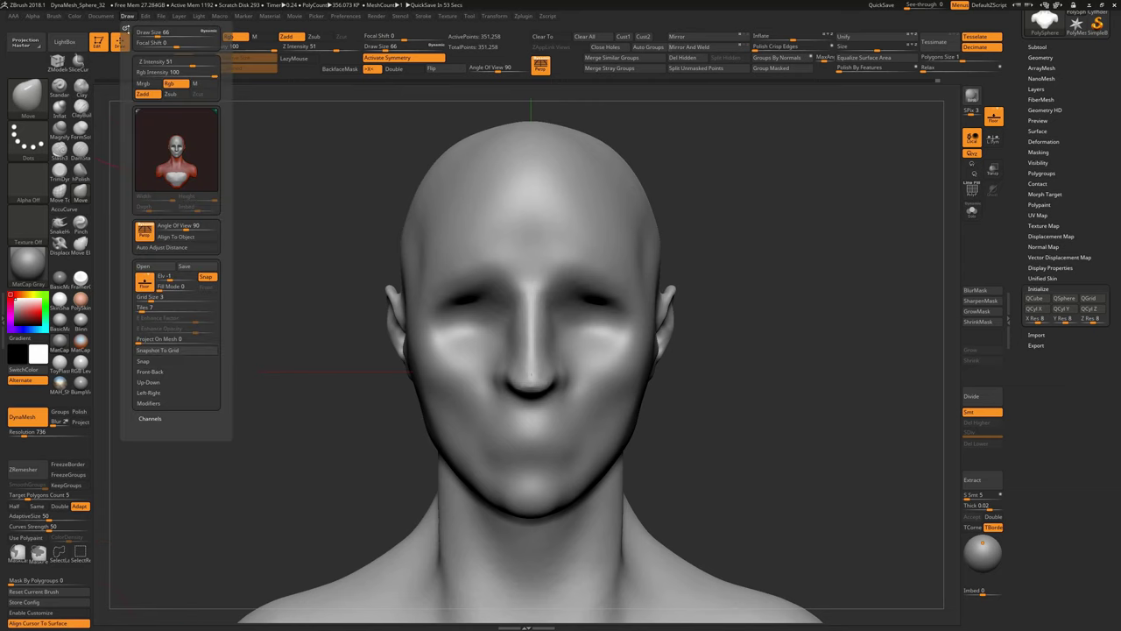
key(c)
key(b)
mouse_move(784, 420)
right_down()
mouse_move(837, 374)
mouse_move(571, 282)
right_up()
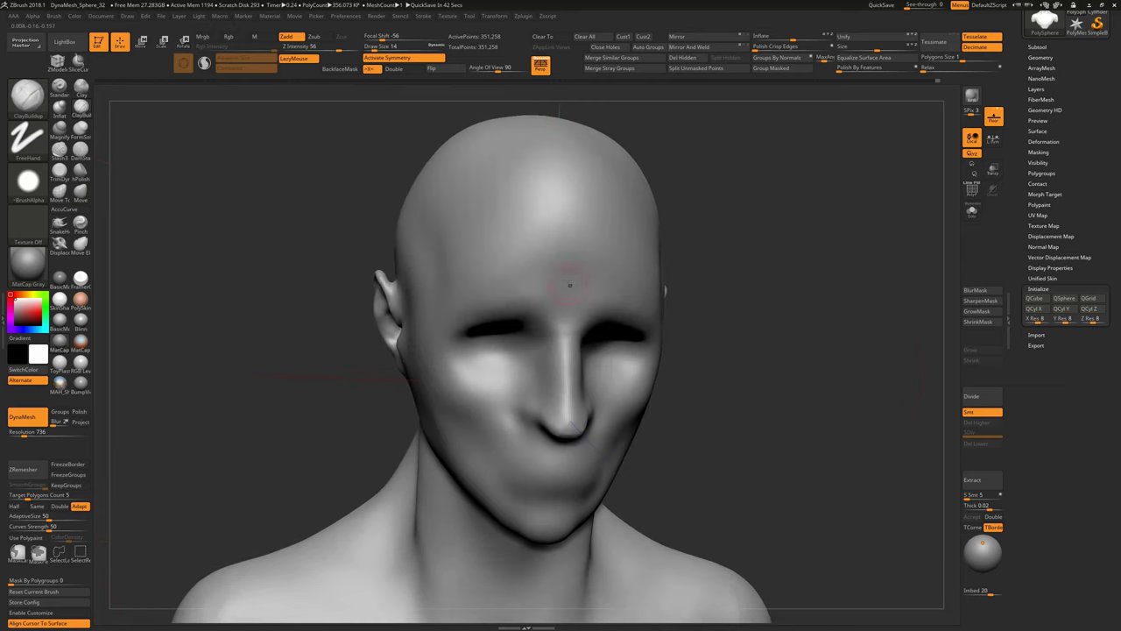
drag(490, 286, 508, 280)
right_drag(514, 286, 646, 327)
drag(429, 245, 504, 243)
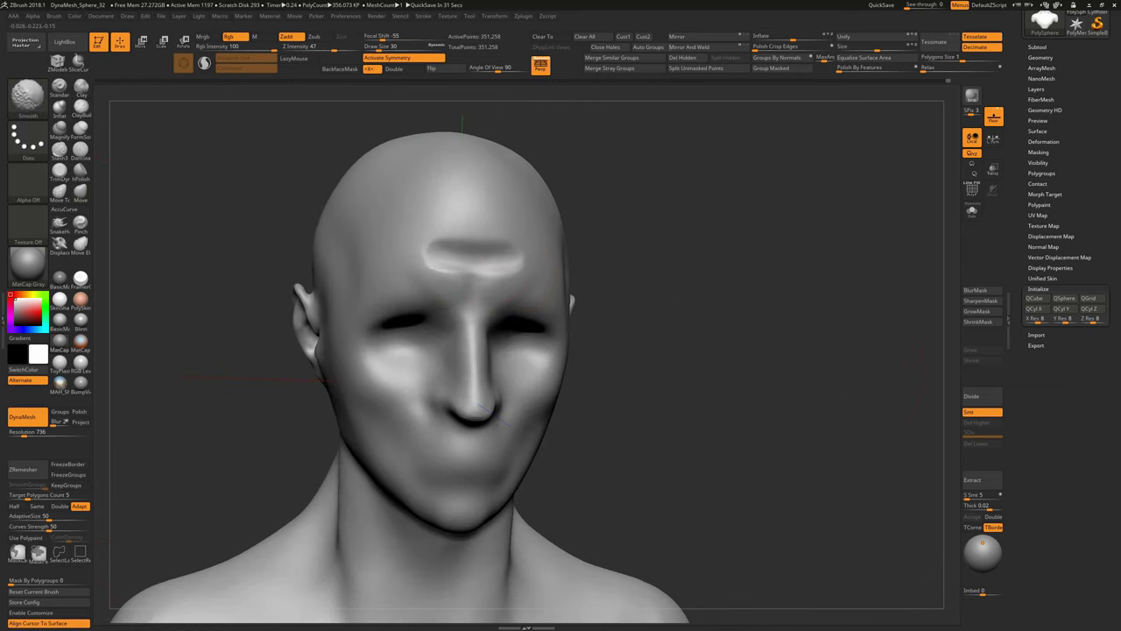
mouse_move(504, 244)
right_down()
mouse_move(530, 235)
mouse_move(749, 377)
mouse_move(399, 297)
mouse_move(453, 292)
mouse_move(472, 355)
mouse_move(434, 367)
mouse_move(363, 476)
mouse_move(481, 380)
mouse_move(360, 462)
right_up()
Add clay to the cheekbones and chin with a smaller ClayBuildup brush, checking side and profile views
key(b)
key(c)
key(b)
key(s)
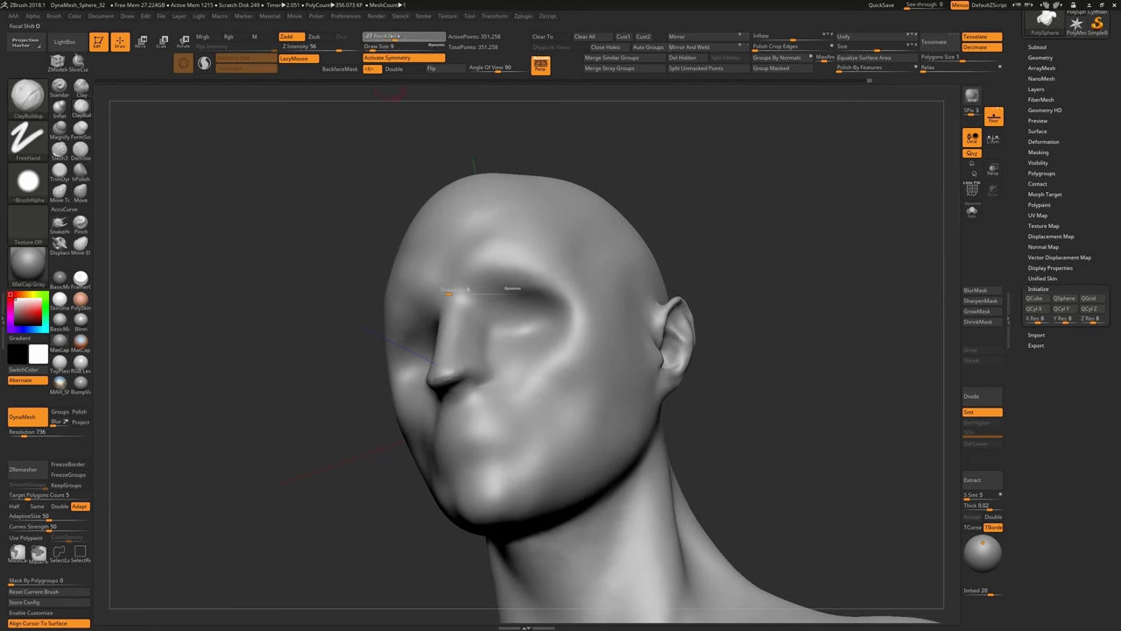
mouse_move(447, 293)
right_down()
mouse_move(487, 374)
mouse_move(471, 375)
mouse_move(616, 355)
mouse_move(449, 349)
mouse_move(639, 268)
mouse_move(353, 458)
mouse_move(443, 372)
mouse_move(400, 345)
mouse_move(368, 342)
mouse_move(470, 353)
mouse_move(478, 373)
mouse_move(491, 361)
mouse_move(793, 400)
mouse_move(612, 292)
mouse_move(701, 332)
mouse_move(833, 346)
mouse_move(810, 383)
mouse_move(700, 385)
right_up()
right_drag(447, 381, 420, 354)
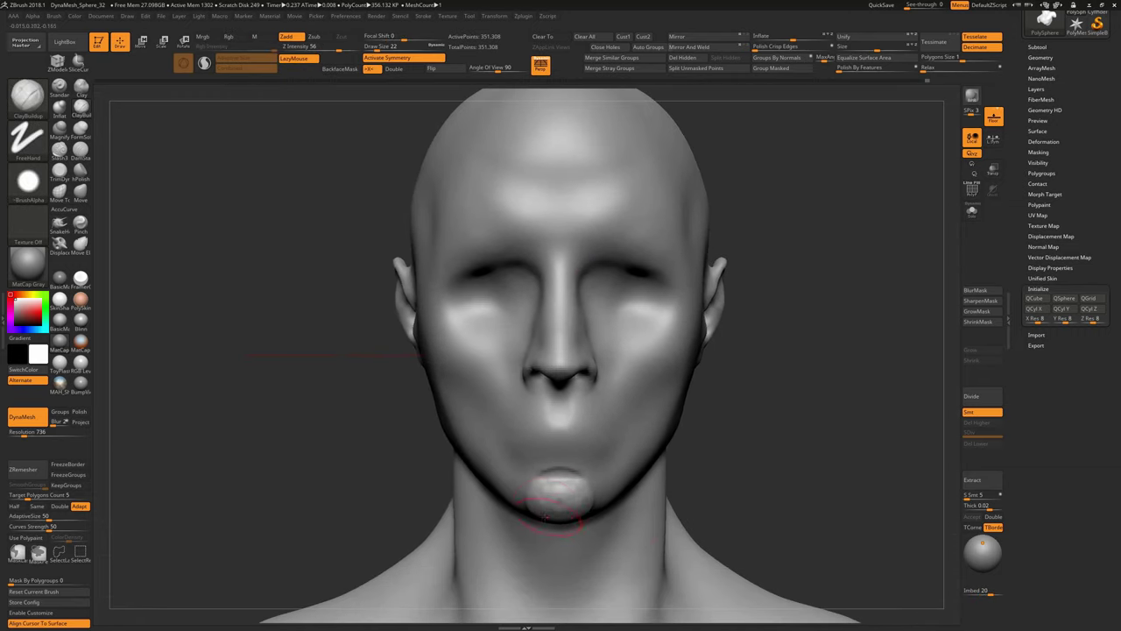
right_drag(545, 517, 850, 370)
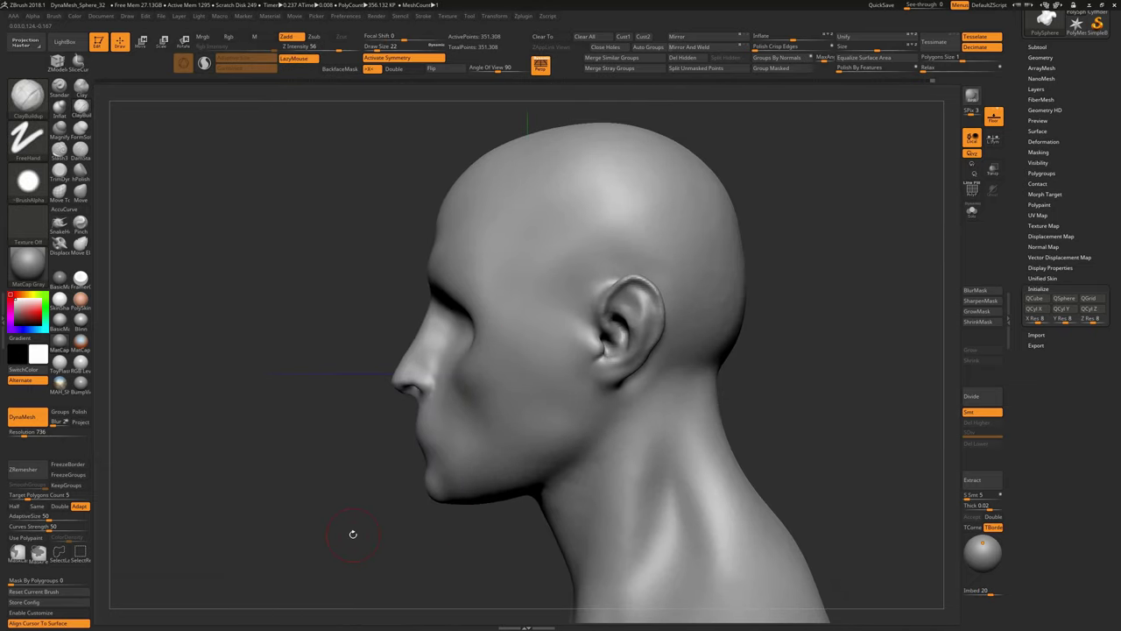
Reshape the temples with the Move brush and smooth the rough strokes, checking front and profile views
key(b)
key(m)
key(v)
mouse_move(353, 533)
right_down()
mouse_move(480, 317)
mouse_move(336, 551)
mouse_move(410, 267)
mouse_move(409, 333)
mouse_move(651, 346)
right_up()
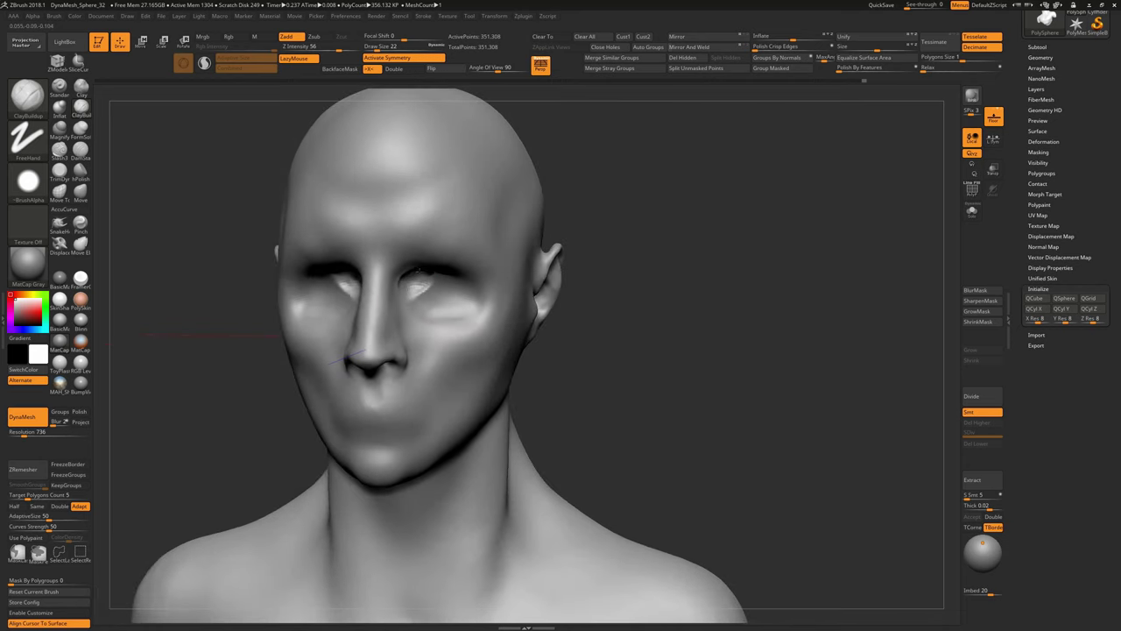
right_drag(490, 315, 563, 317)
right_drag(443, 341, 383, 376)
shift+right_drag(315, 331, 793, 316)
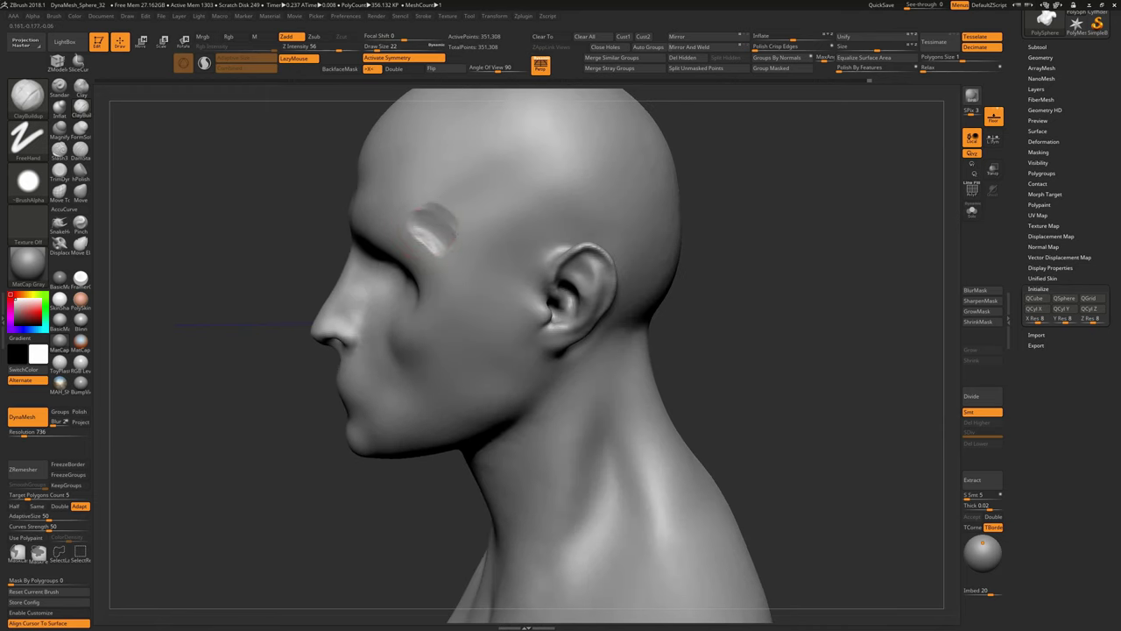
key(shift)
shift+right_drag(702, 254, 576, 195)
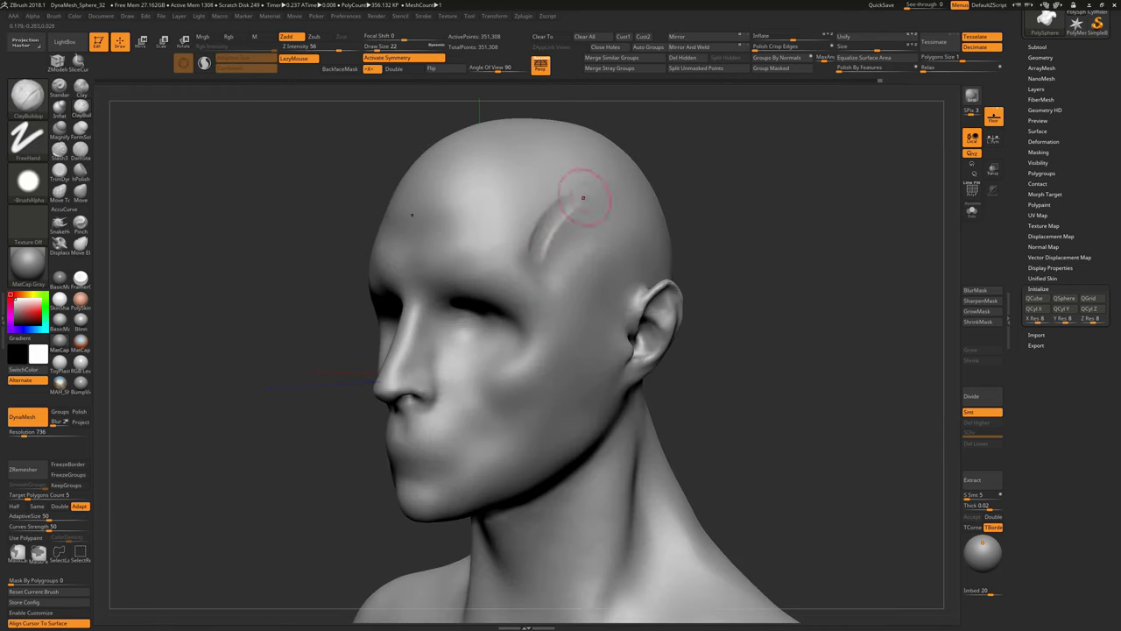
mouse_move(536, 257)
shift+right_down()
mouse_move(738, 358)
mouse_move(560, 373)
shift+right_up()
Build up the nose tip with ClayBuildup, checking three-quarter, front and exact side views
key(b)
key(m)
key(v)
key(b)
key(c)
key(b)
right_drag(460, 376, 646, 375)
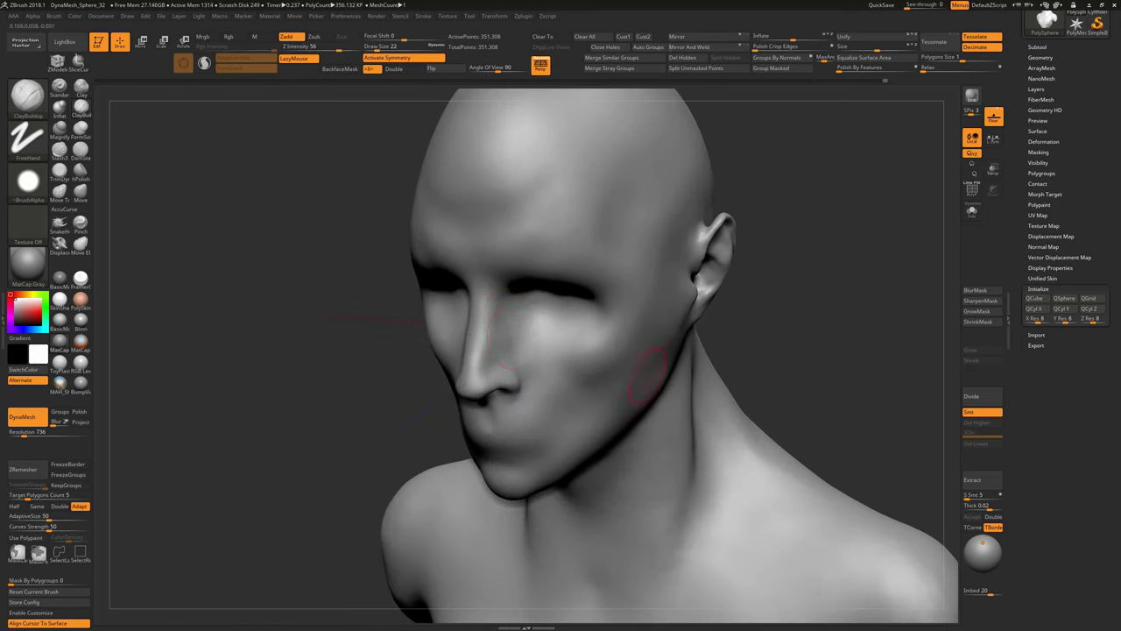
mouse_move(508, 337)
shift+right_down()
mouse_move(555, 333)
mouse_move(473, 280)
mouse_move(351, 435)
shift+right_up()
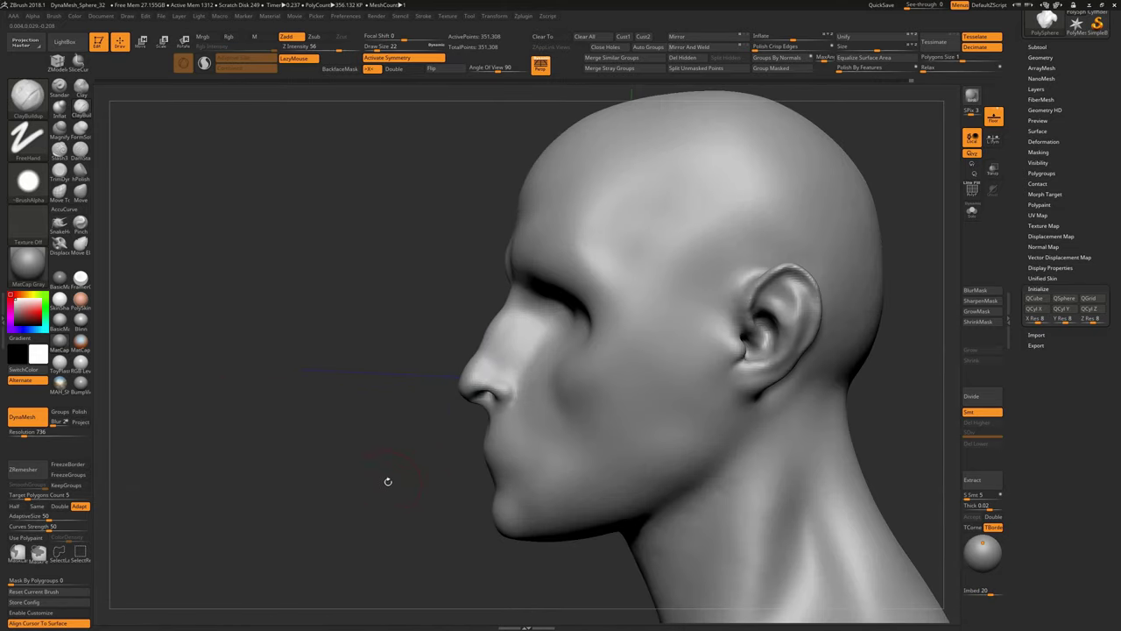
mouse_move(388, 481)
shift+right_down()
mouse_move(520, 393)
mouse_move(340, 520)
shift+right_up()
Push the side profile into shape with Move, then smooth the clay strokes
key(b)
key(m)
key(v)
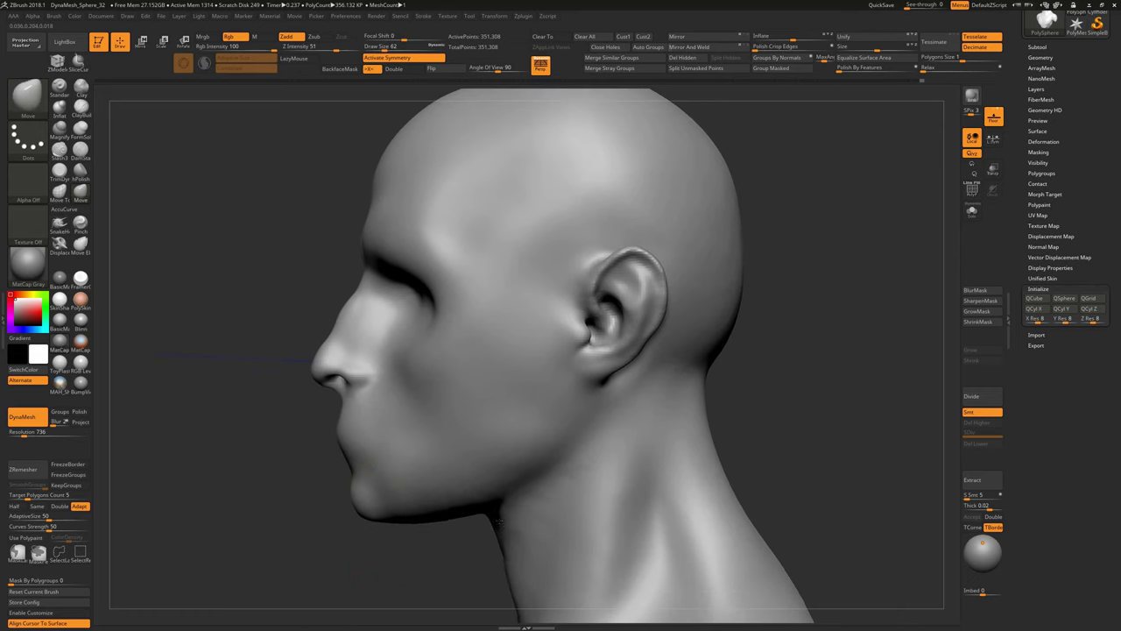
alt+right_drag(774, 428, 739, 288)
mouse_move(757, 396)
right_down()
mouse_move(756, 310)
mouse_move(698, 370)
mouse_move(671, 423)
mouse_move(519, 471)
right_up()
key(b)
key(c)
key(b)
key(shift)
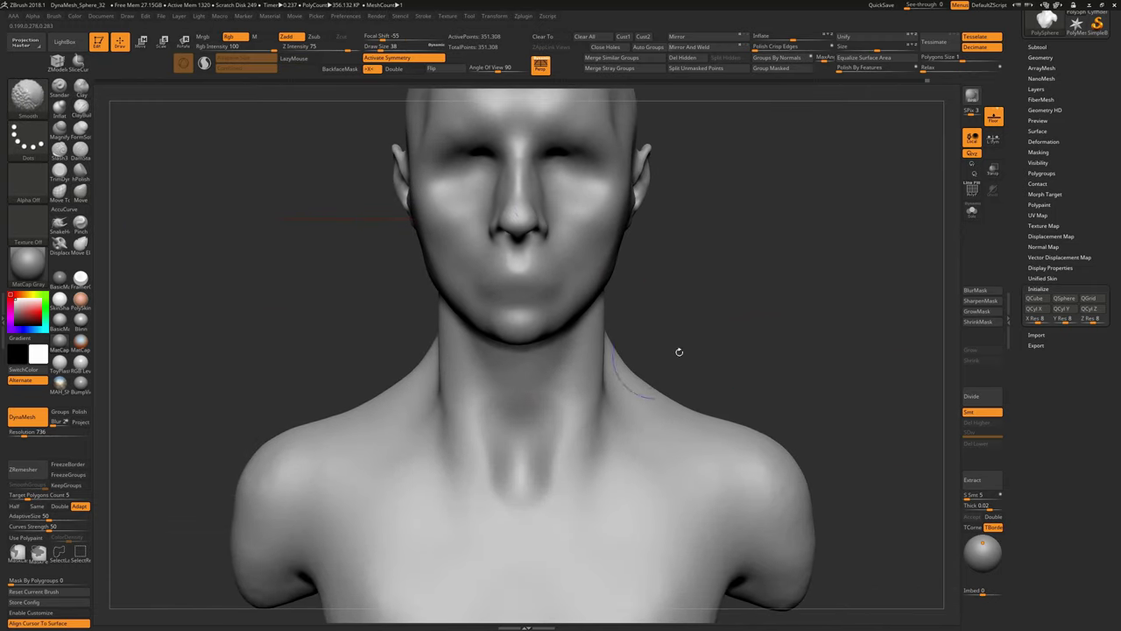
Shape the neck muscles with Move and ClayBuildup from a tilted-back view
right_drag(679, 351, 572, 351)
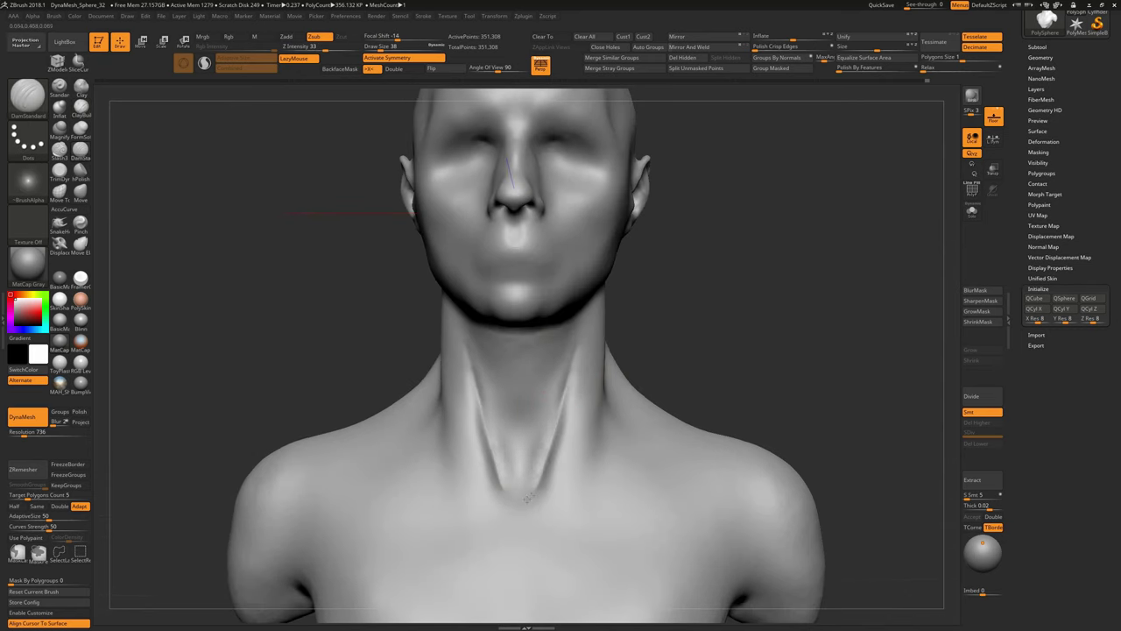
mouse_move(526, 498)
right_down()
mouse_move(781, 313)
mouse_move(520, 472)
mouse_move(754, 333)
mouse_move(526, 456)
mouse_move(753, 381)
mouse_move(602, 319)
mouse_move(638, 262)
mouse_move(650, 252)
mouse_move(688, 263)
mouse_move(803, 348)
mouse_move(608, 491)
right_up()
key(b)
key(m)
key(v)
key(b)
key(c)
key(b)
key(ctrl+z)
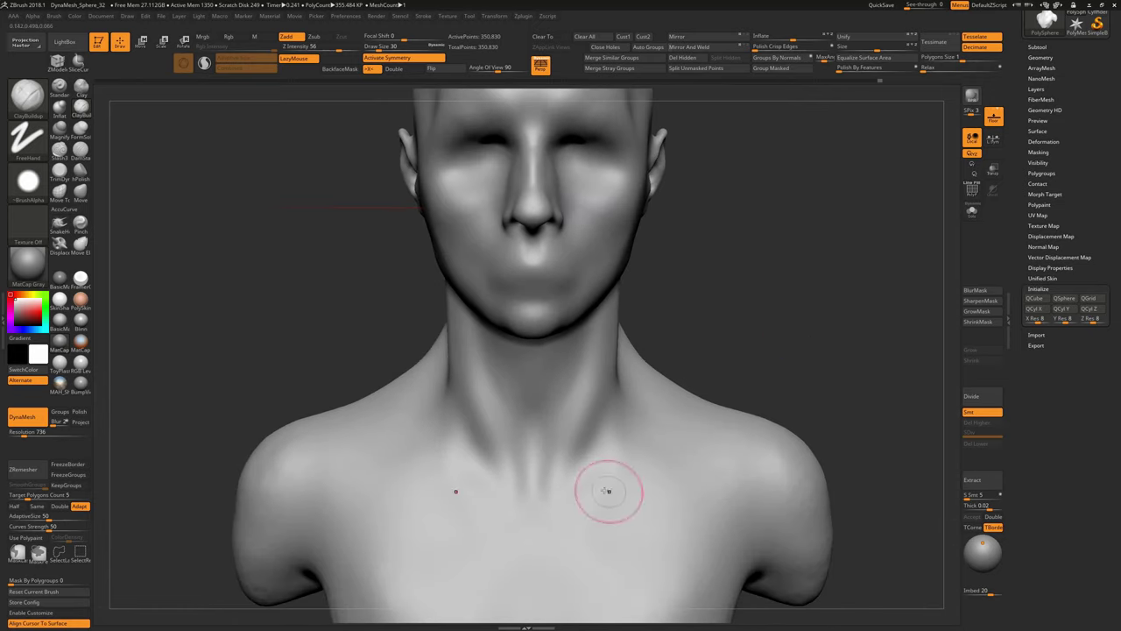
Frame the bust and stretch the collarbone bumps into long, smoothed ridges
key(f)
mouse_move(713, 375)
ctrl+right_down()
mouse_move(821, 328)
mouse_move(570, 471)
mouse_move(576, 455)
ctrl+right_up()
drag(576, 454, 648, 438)
mouse_move(648, 438)
right_down()
mouse_move(564, 460)
mouse_move(806, 368)
right_up()
shift+drag(805, 368, 727, 429)
mouse_move(727, 429)
right_down()
mouse_move(726, 400)
mouse_move(846, 313)
mouse_move(819, 326)
right_up()
Carve creases with DamStandard and form the upper chest with ClayBuildup and Move
key(b)
key(d)
key(s)
mouse_move(692, 383)
right_down()
mouse_move(691, 457)
mouse_move(618, 400)
mouse_move(604, 458)
mouse_move(659, 387)
mouse_move(586, 458)
mouse_move(823, 345)
mouse_move(656, 408)
right_up()
key(b)
key(c)
key(b)
key(b)
key(m)
key(v)
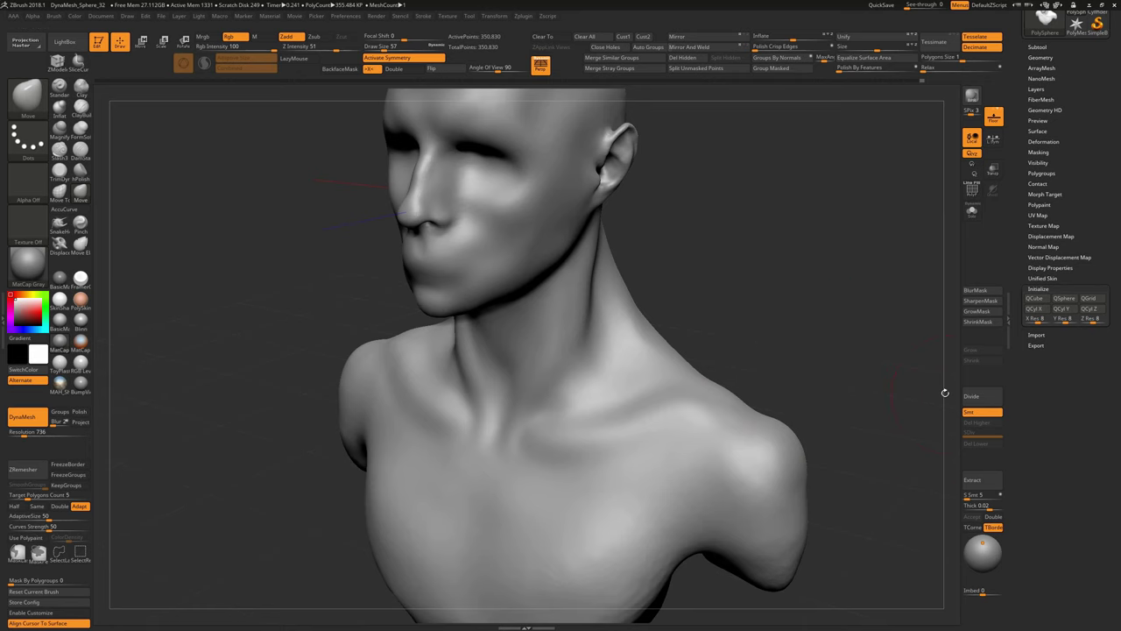
Return the bust to a straight front view and zoom in close on the face
right_drag(945, 393, 726, 408)
shift+right_drag(823, 366, 692, 396)
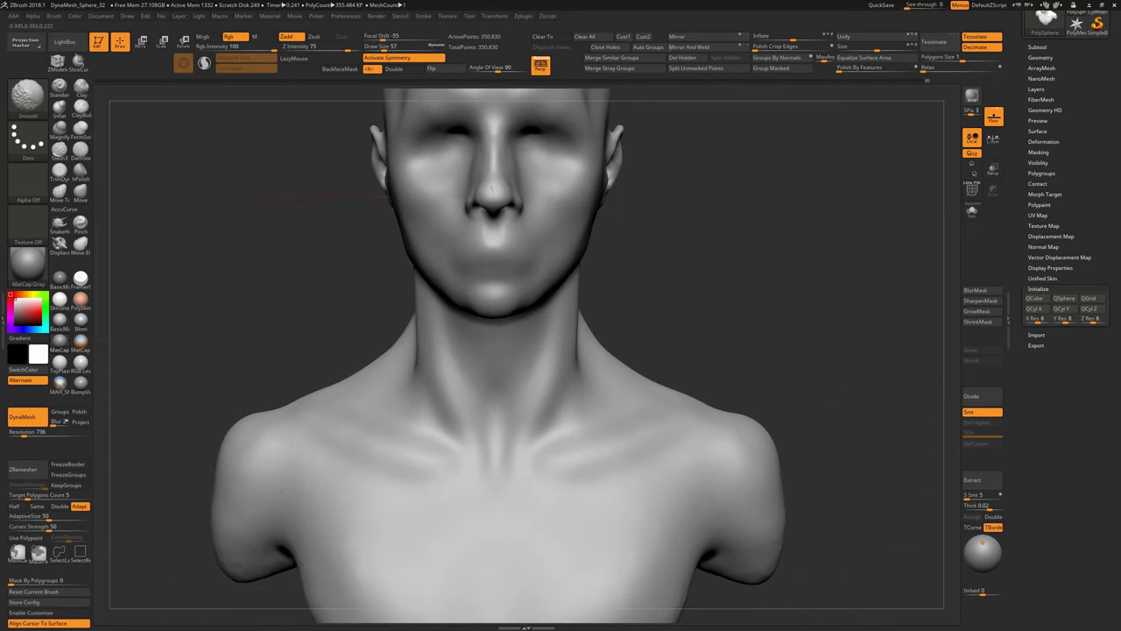
mouse_move(550, 495)
alt+right_down()
mouse_move(794, 385)
mouse_move(806, 290)
mouse_move(872, 311)
alt+right_up()
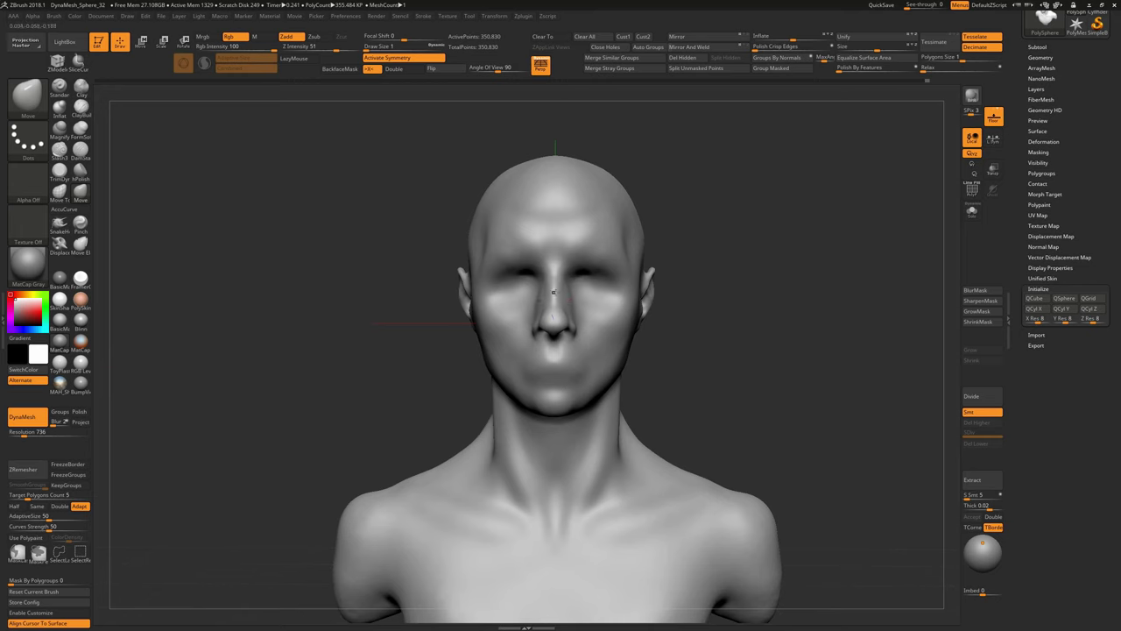
alt+right_drag(554, 292, 543, 259)
shift+right_drag(843, 431, 788, 452)
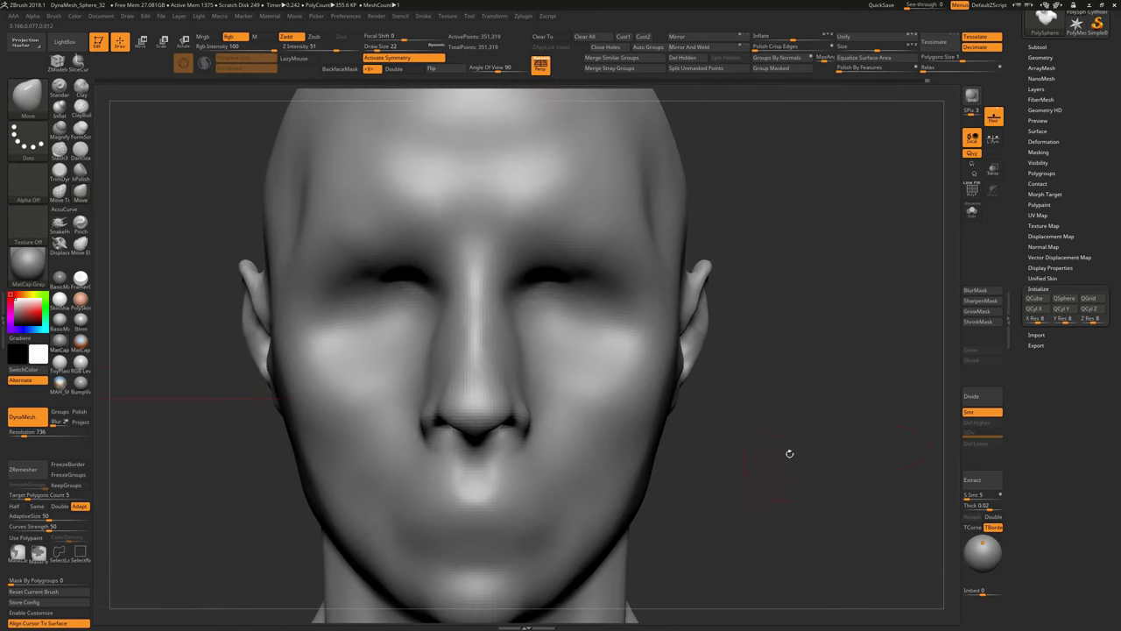
Insert a Sphere3D subtool and frame it for moving with the gizmo
alt+right_drag(773, 262, 796, 282)
click(1037, 47)
click(1075, 303)
click(785, 358)
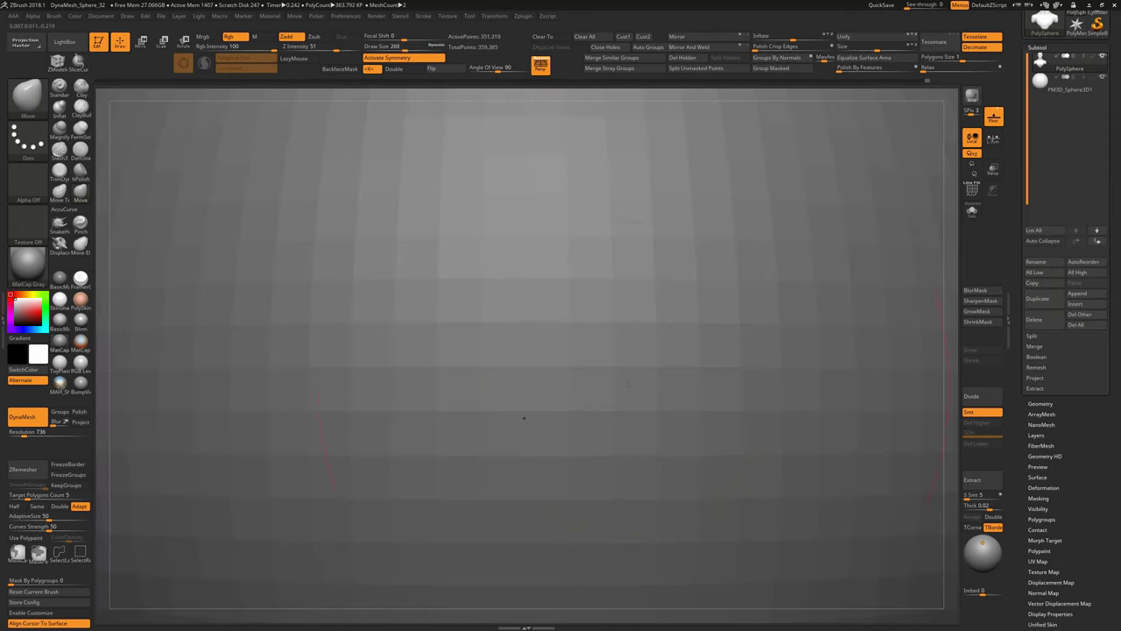
key(f)
key(w)
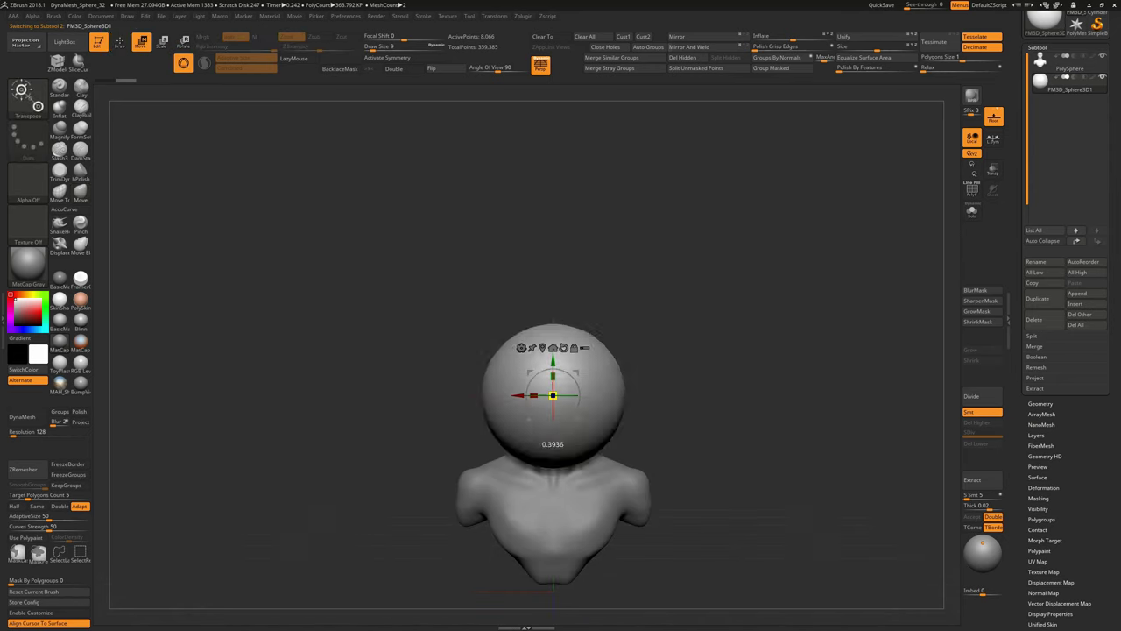
Position the sphere in the left eye socket, pushing it up and deeper from side views
mouse_move(700, 403)
shift+right_down()
mouse_move(955, 242)
mouse_move(789, 263)
shift+right_up()
key(shift+f)
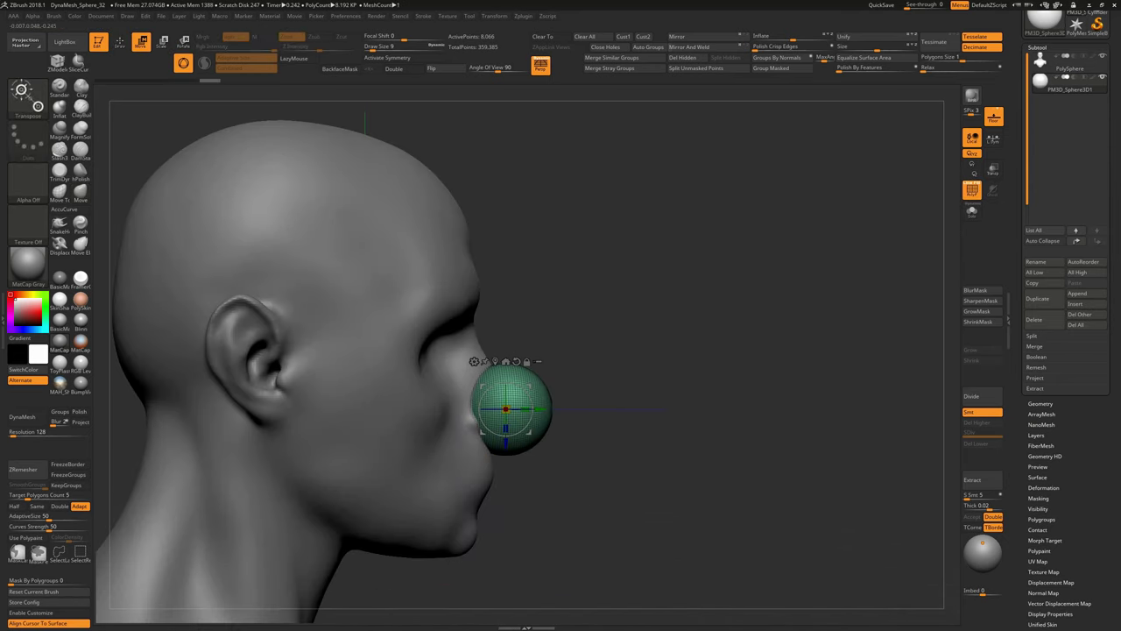
drag(506, 409, 426, 348)
shift+right_drag(426, 348, 394, 360)
mouse_move(412, 367)
mouse_down()
mouse_move(368, 343)
mouse_move(368, 372)
mouse_up()
shift+right_drag(368, 343, 375, 351)
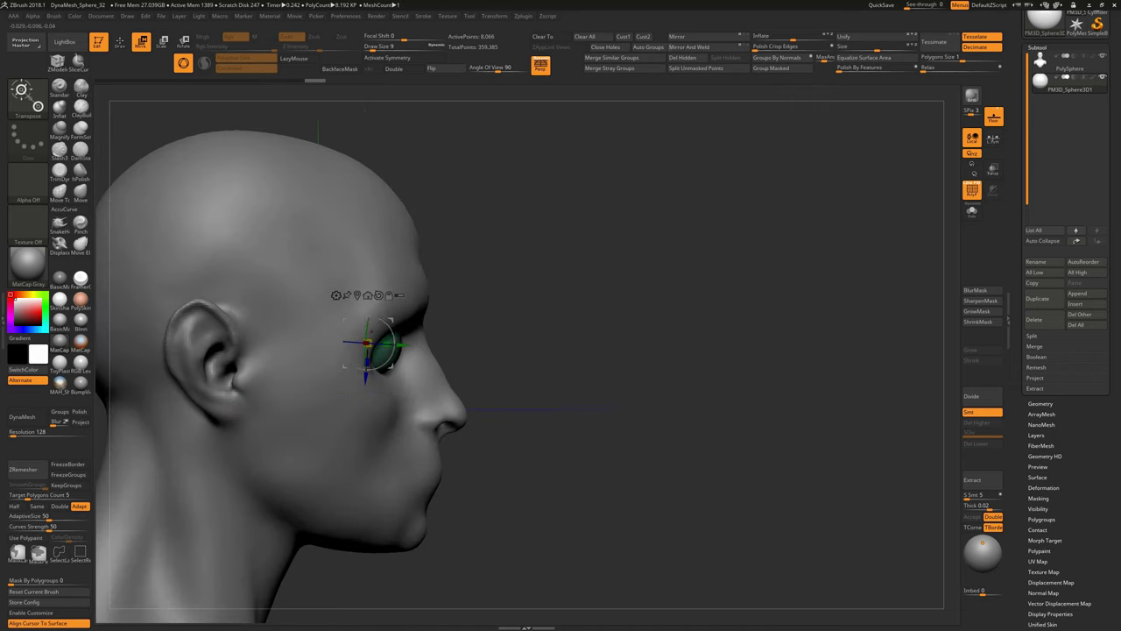
drag(376, 350, 376, 338)
mouse_move(375, 338)
shift+right_down()
mouse_move(366, 333)
mouse_move(412, 346)
shift+right_up()
drag(444, 376, 447, 368)
shift+right_drag(444, 361, 426, 368)
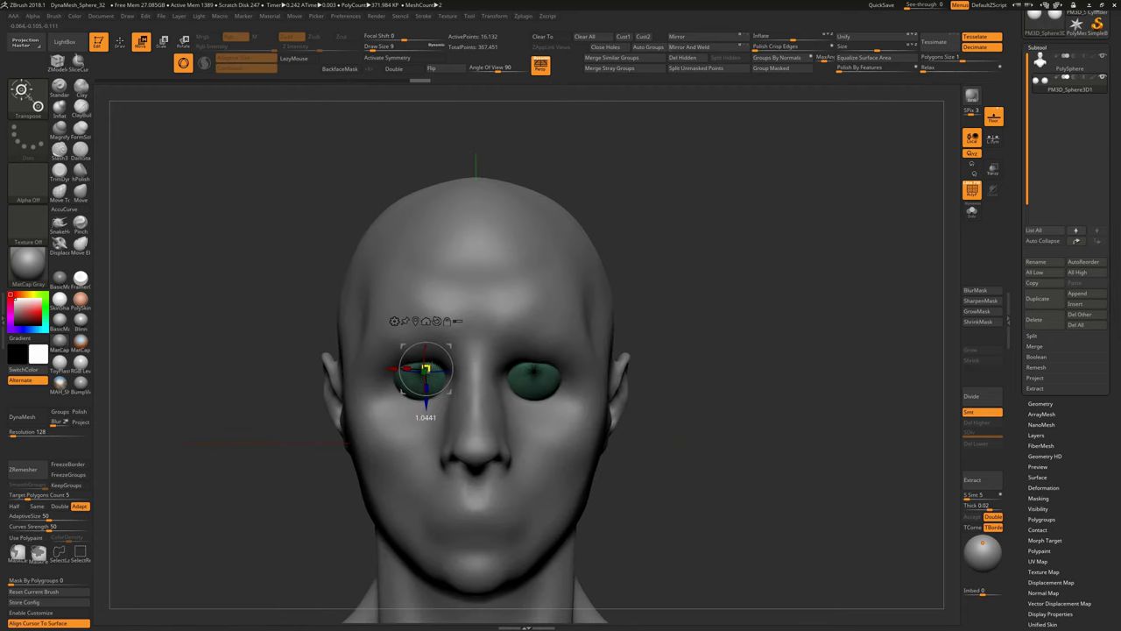
Enable Local Symmetry and X mirroring, then scale the eyeballs up to fill both sockets
click(992, 137)
key(x)
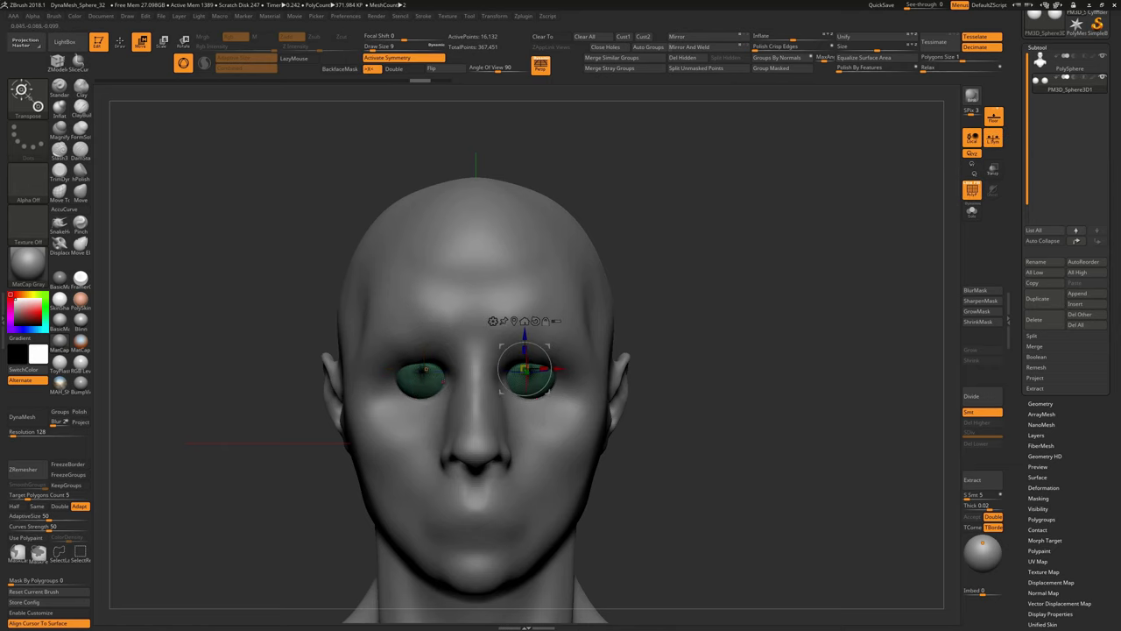
drag(523, 368, 527, 367)
shift+right_drag(524, 369, 455, 372)
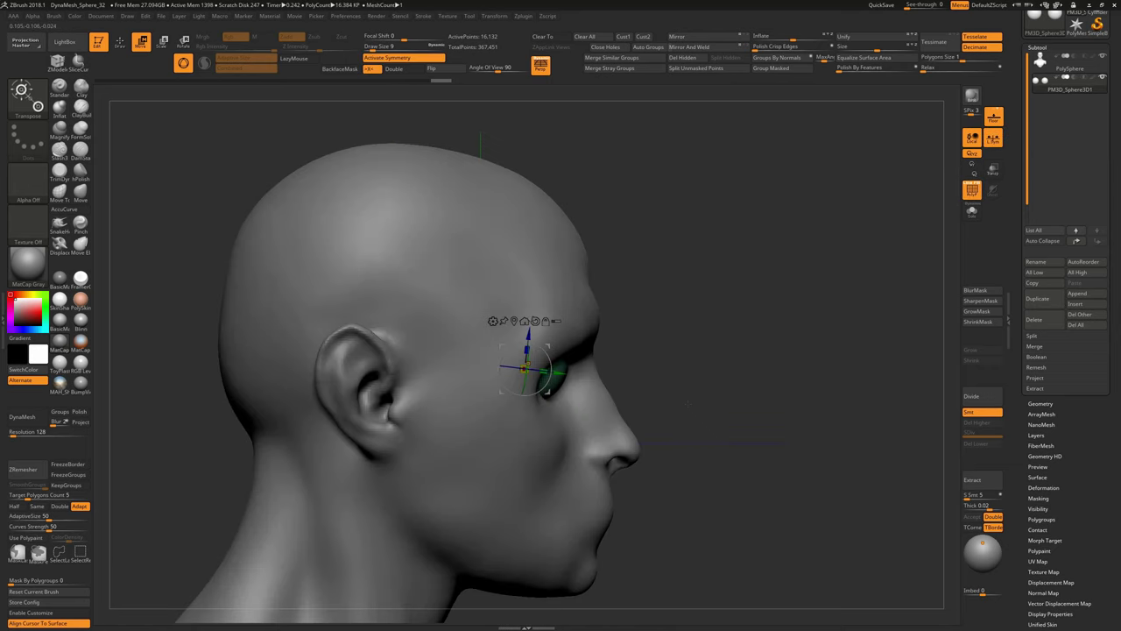
mouse_move(525, 372)
shift+right_down()
mouse_move(488, 359)
mouse_move(538, 313)
shift+right_up()
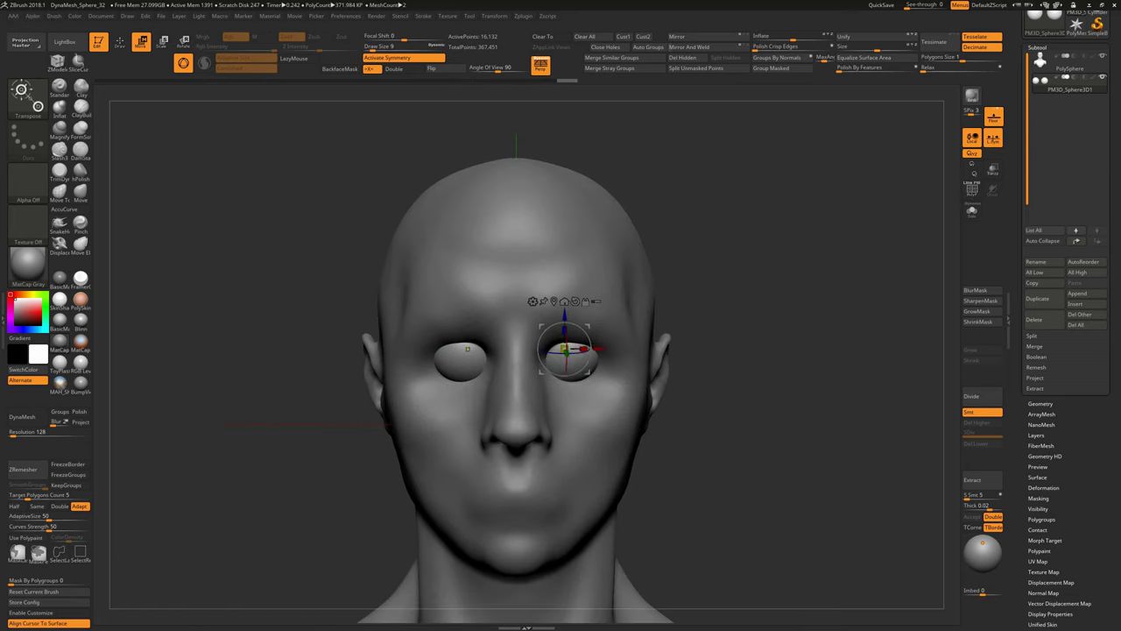
Build up the lower and upper eyelids around the eyeballs and smooth their rims
key(q)
mouse_move(695, 296)
ctrl+right_down()
mouse_move(556, 325)
mouse_move(568, 350)
ctrl+right_up()
drag(568, 350, 631, 320)
drag(858, 469, 858, 412)
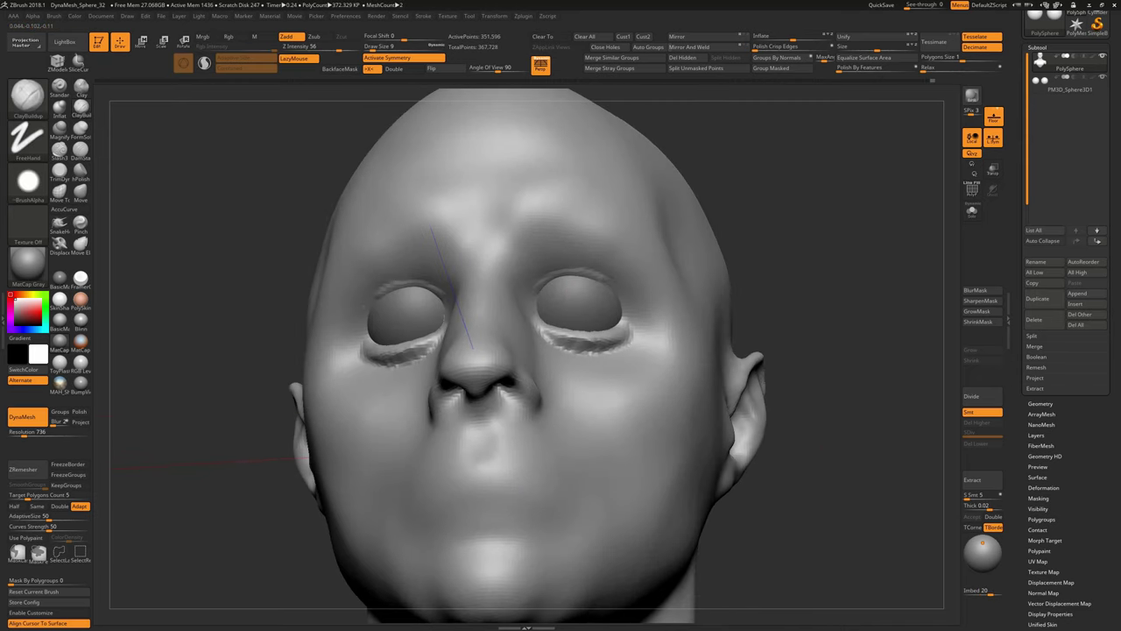
mouse_move(552, 289)
mouse_down()
mouse_move(631, 293)
mouse_move(546, 295)
mouse_move(648, 324)
mouse_move(574, 289)
mouse_up()
mouse_move(847, 312)
mouse_down()
mouse_move(846, 263)
mouse_move(841, 324)
mouse_up()
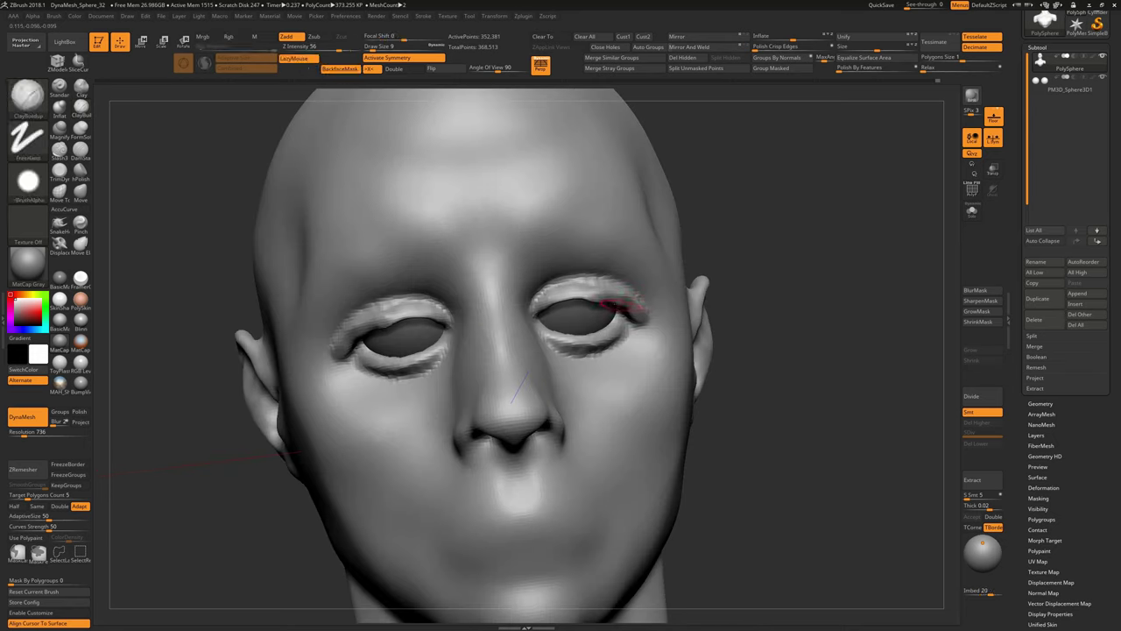
shift+drag(355, 306, 391, 296)
shift+drag(333, 350, 443, 375)
mouse_move(808, 428)
mouse_down()
mouse_move(867, 420)
mouse_move(809, 412)
mouse_move(814, 397)
mouse_up()
mouse_move(755, 416)
mouse_down()
mouse_move(805, 368)
mouse_move(806, 416)
mouse_up()
Refine the eyelid creases with DamStandard and Move from three-quarter and front views
key(b)
key(d)
key(s)
drag(806, 270, 545, 277)
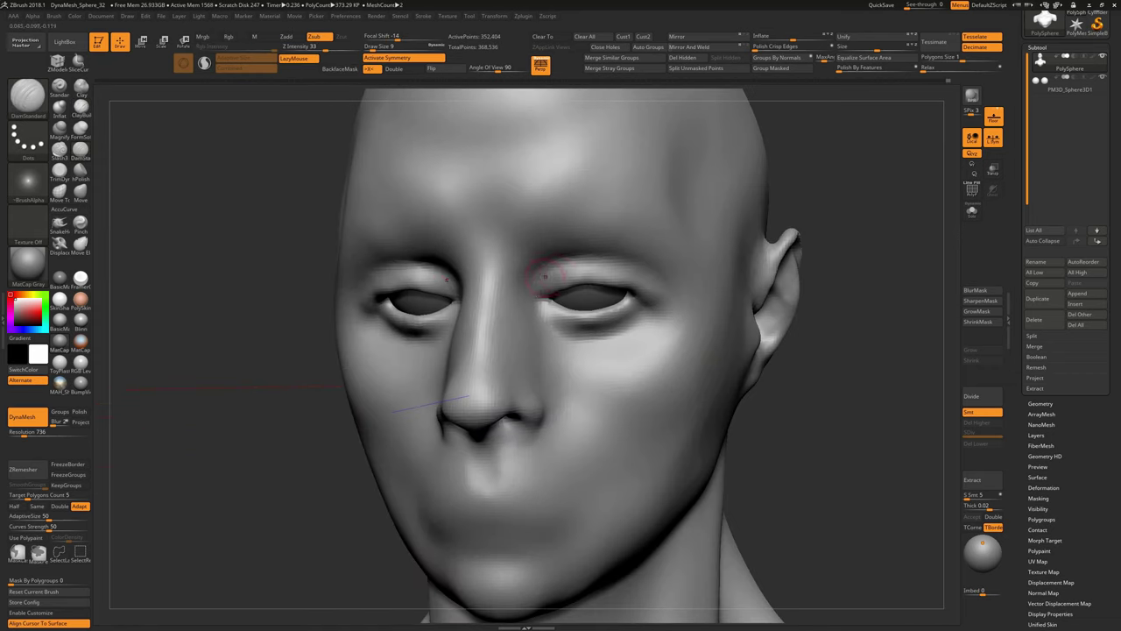
mouse_move(840, 394)
mouse_down()
mouse_move(788, 368)
mouse_move(603, 339)
mouse_move(491, 295)
mouse_move(888, 430)
mouse_move(736, 331)
mouse_move(563, 376)
mouse_up()
key(b)
key(m)
key(v)
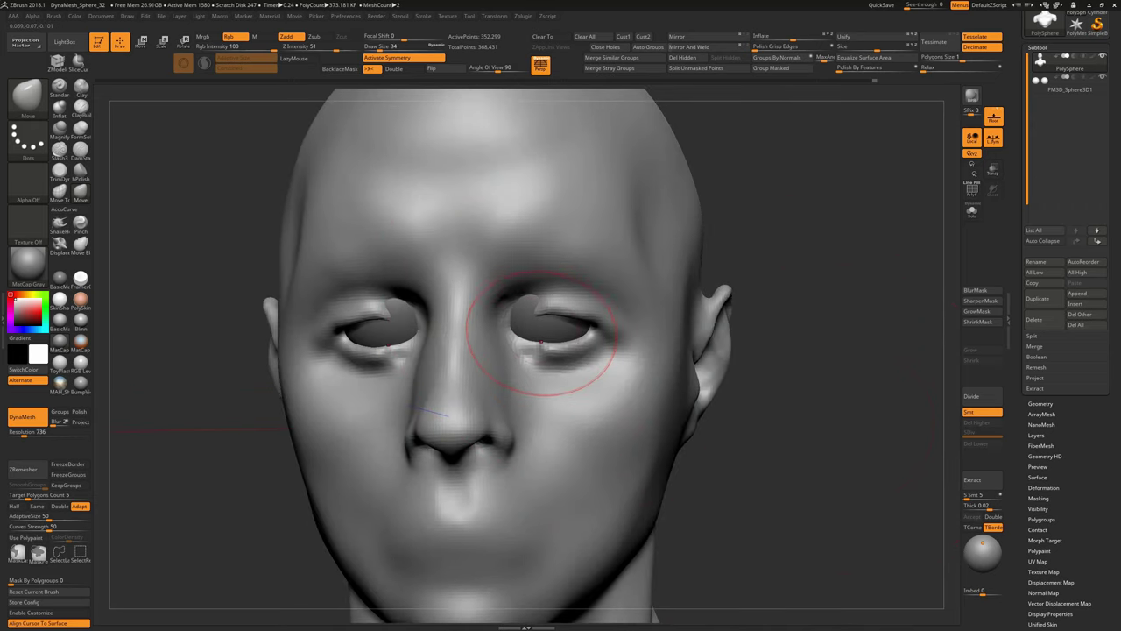
Select the eye sphere, then make the head subtool active again for sculpting with DamStandard
key(w)
click(560, 328)
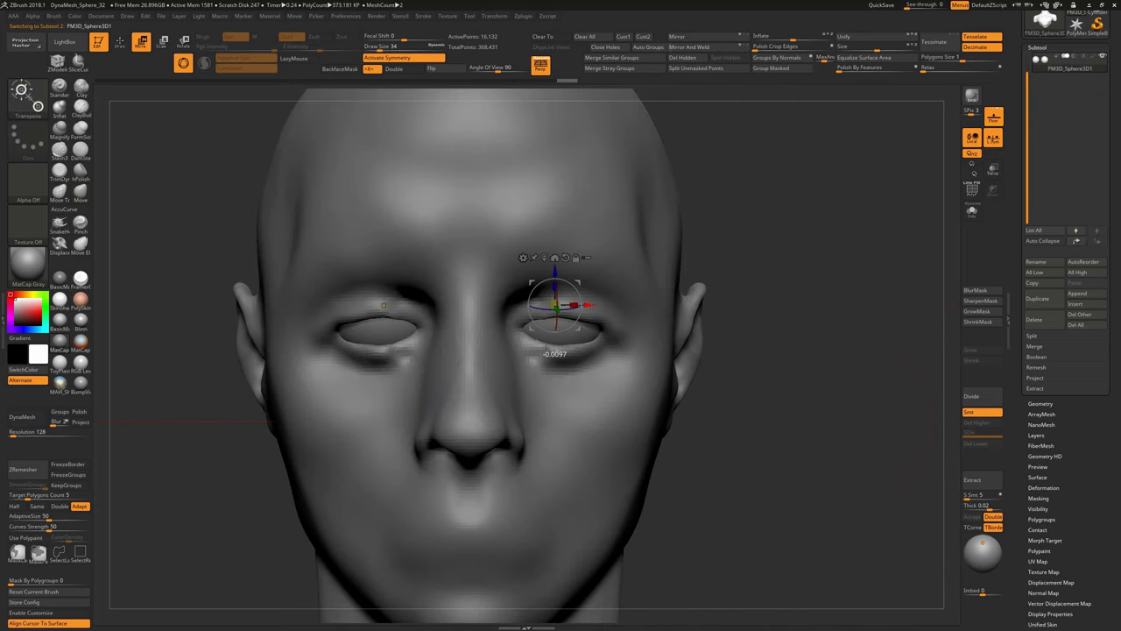
key(q)
mouse_move(794, 368)
mouse_down()
mouse_move(497, 346)
mouse_move(565, 366)
mouse_up()
alt+click(497, 346)
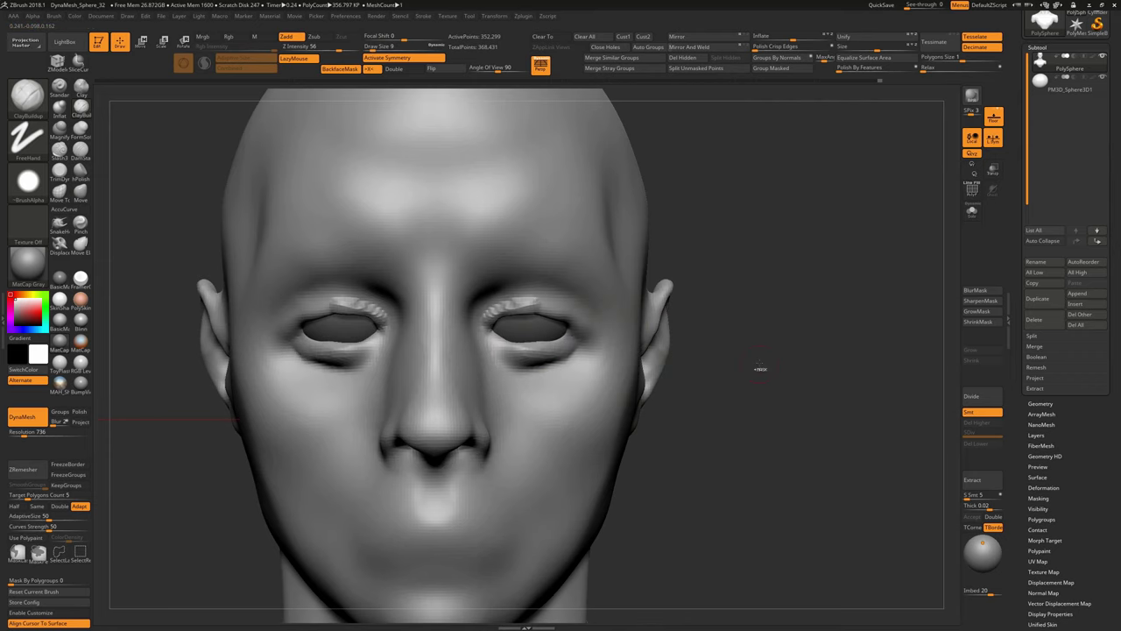
key(b)
key(d)
key(s)
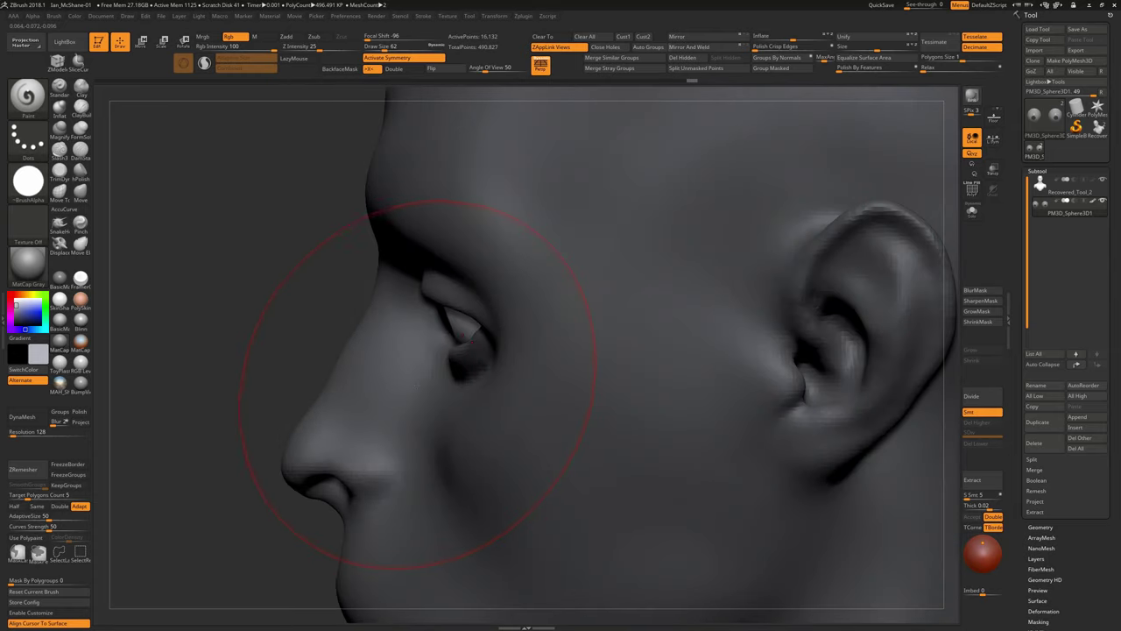
Make the higher-resolution head active with the Move brush and inspect the face from below
key(b)
key(m)
key(v)
alt+click(776, 254)
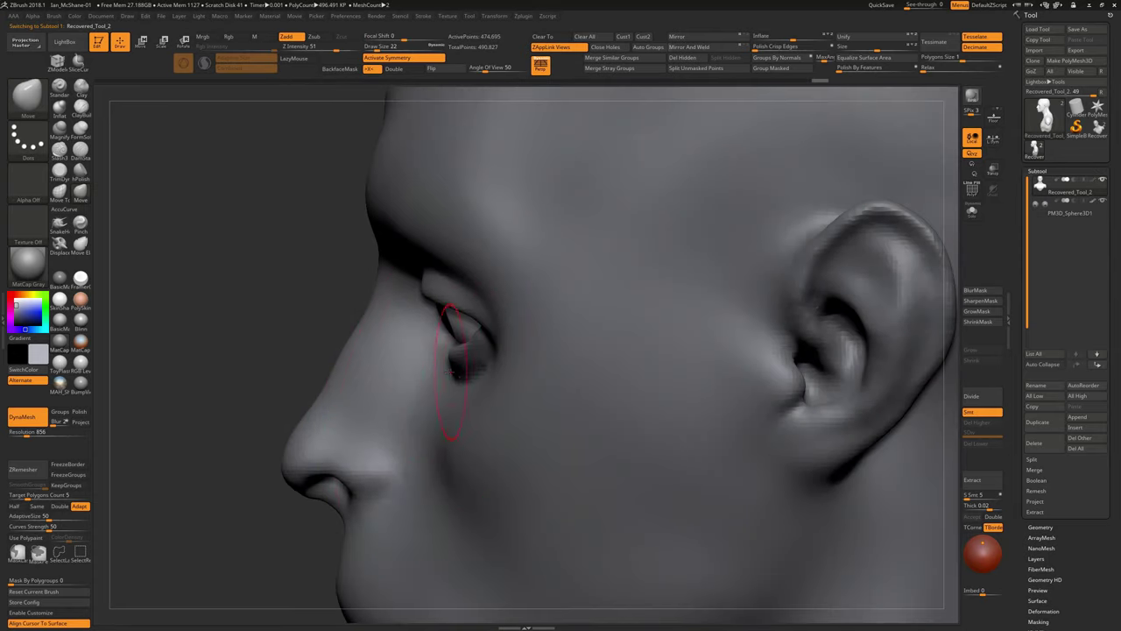
mouse_move(467, 368)
right_down()
mouse_move(449, 342)
mouse_move(473, 351)
right_up()
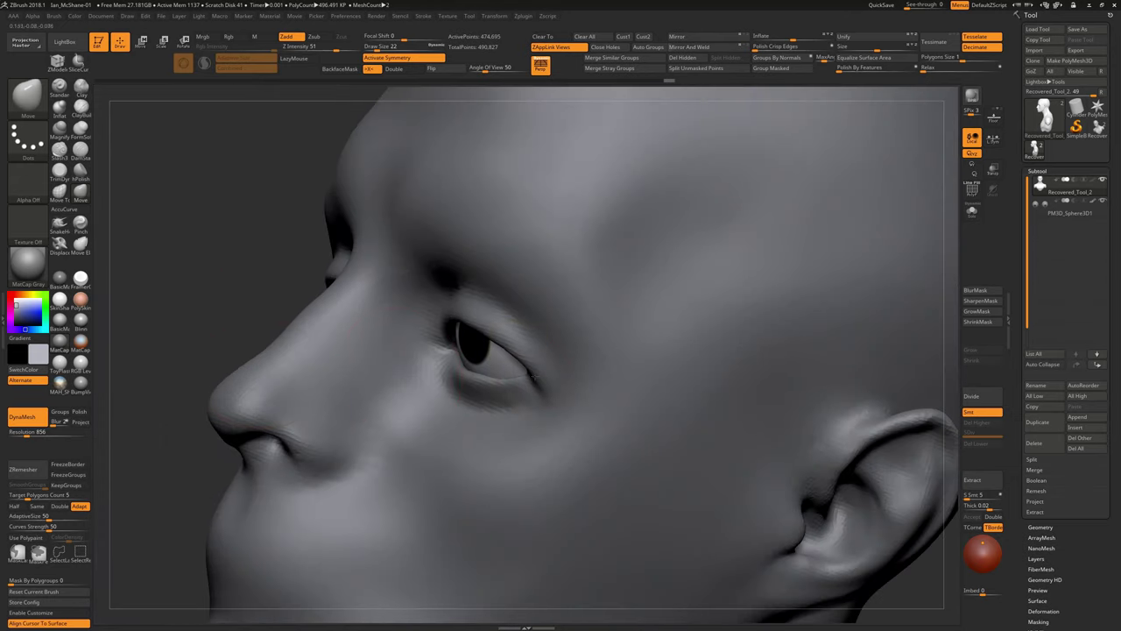
mouse_move(245, 330)
right_down()
mouse_move(605, 430)
mouse_move(489, 359)
mouse_move(476, 388)
mouse_move(460, 355)
right_up()
Deepen the creases above both upper eyelids using ClayBuildup and DamStandard
key(b)
key(c)
key(b)
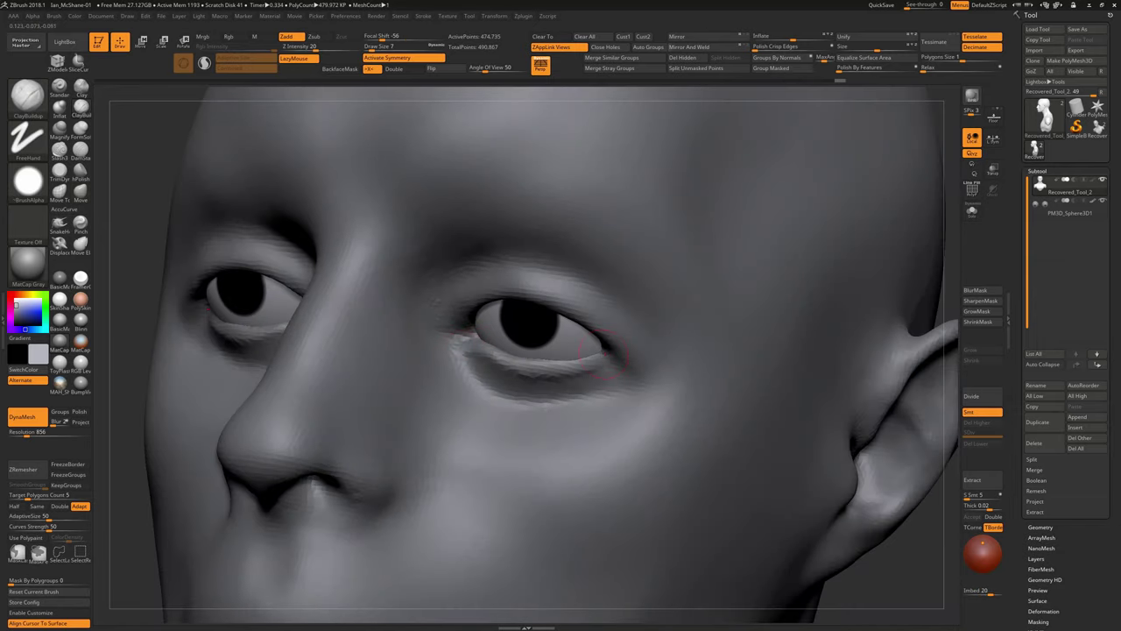
mouse_move(526, 368)
right_down()
mouse_move(490, 385)
mouse_move(543, 368)
right_up()
key(b)
key(d)
key(s)
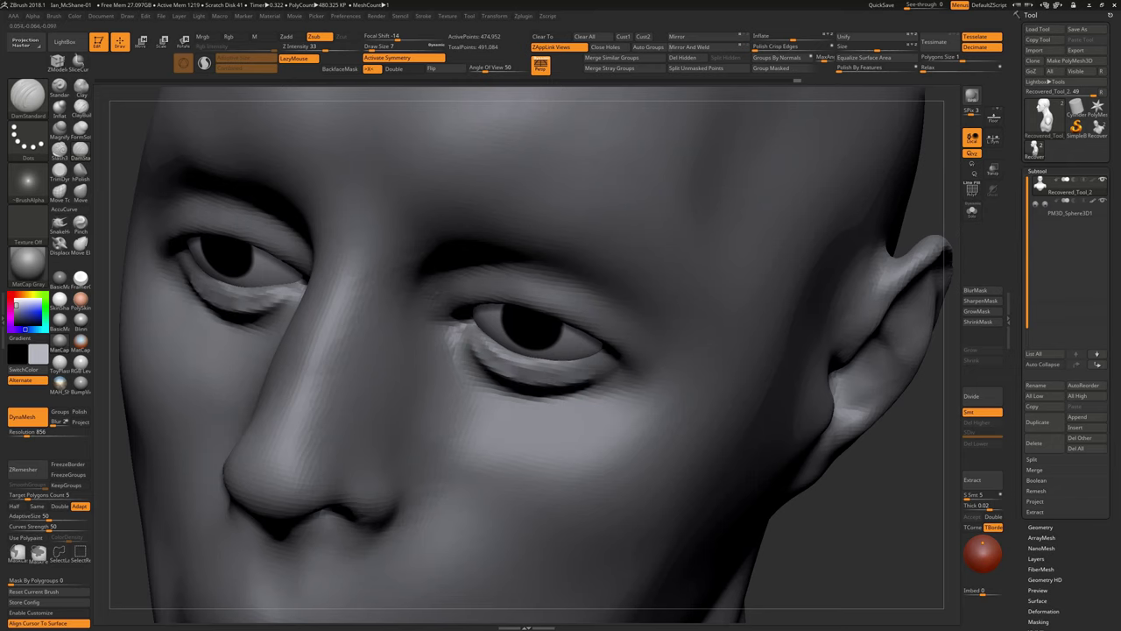
shift+drag(864, 533, 823, 525)
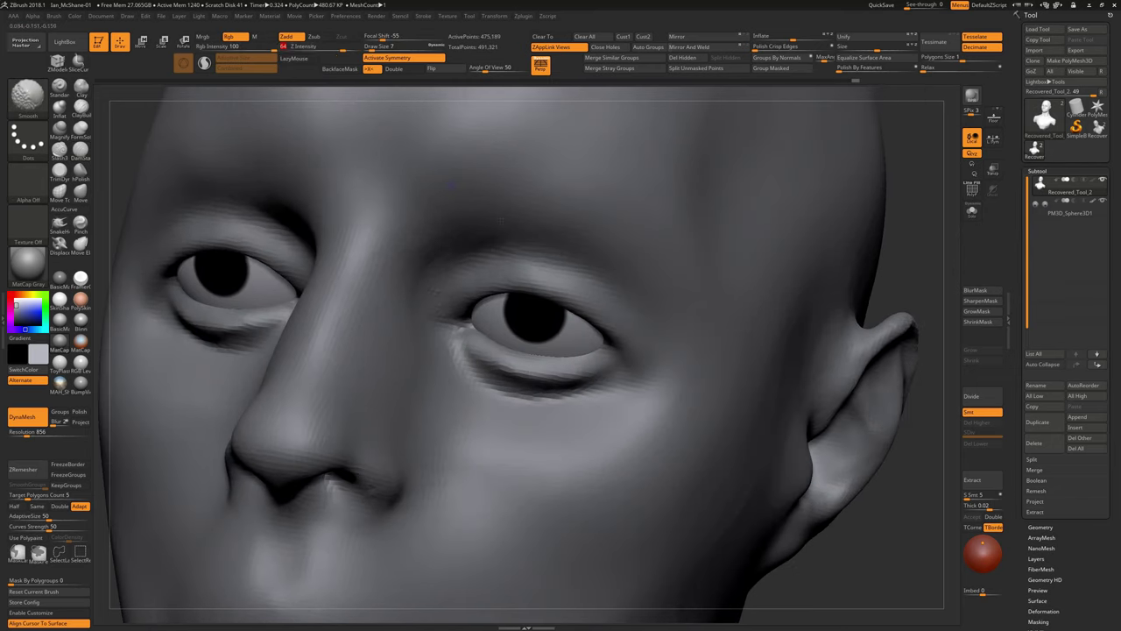
right_drag(299, 152, 368, 167)
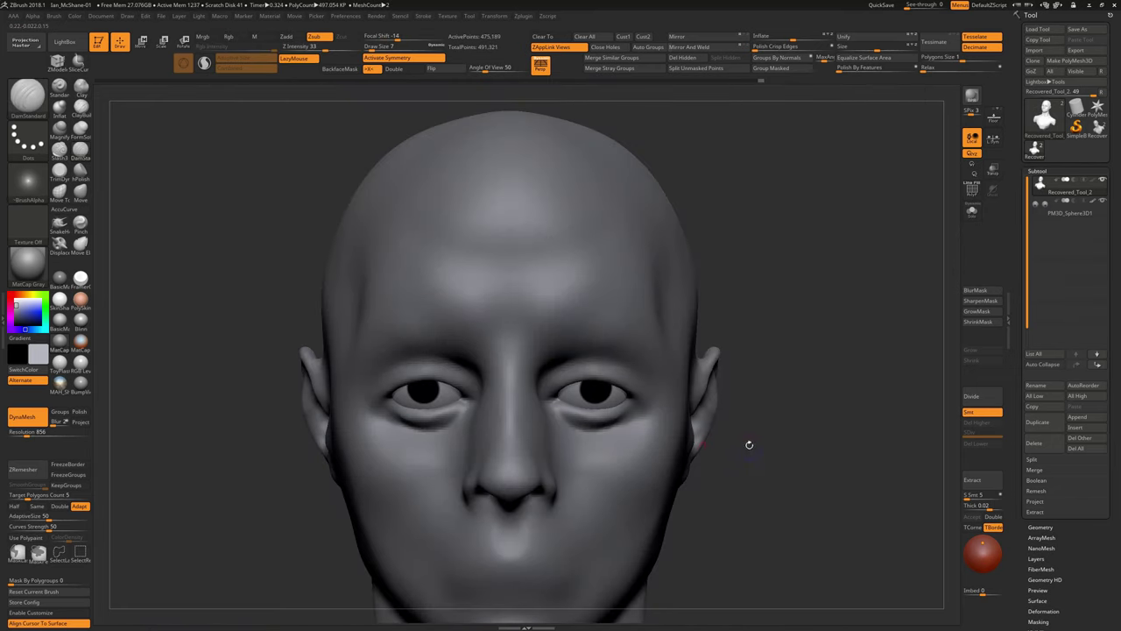
mouse_move(745, 445)
right_down()
mouse_move(830, 503)
mouse_move(550, 371)
right_up()
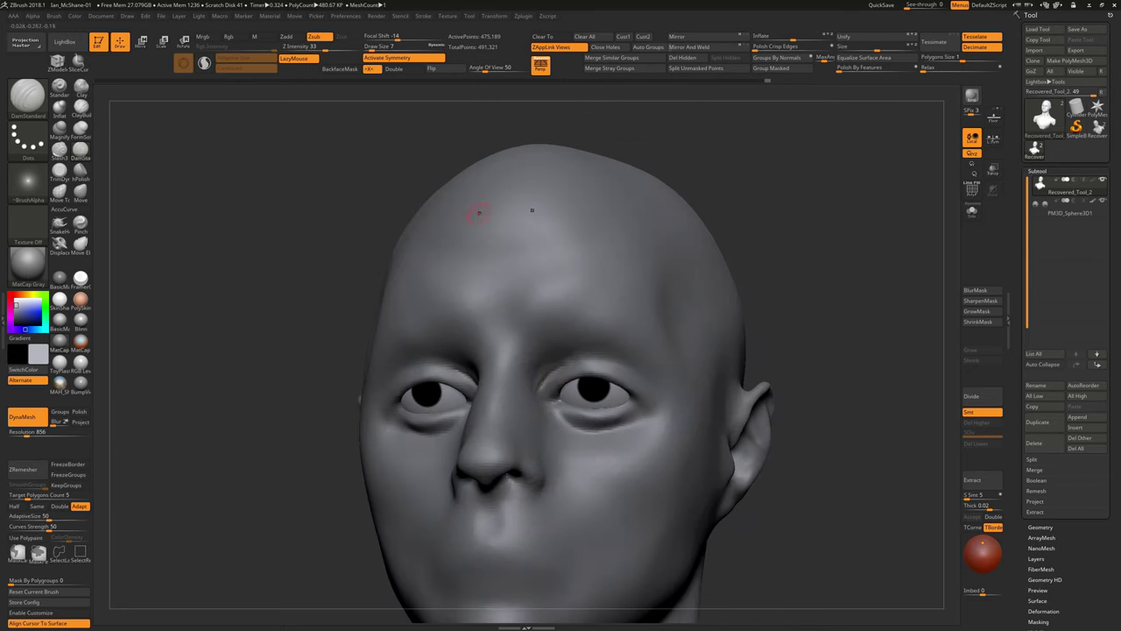
mouse_move(479, 213)
right_down()
mouse_move(791, 400)
mouse_move(551, 375)
mouse_move(328, 222)
mouse_move(555, 374)
right_up()
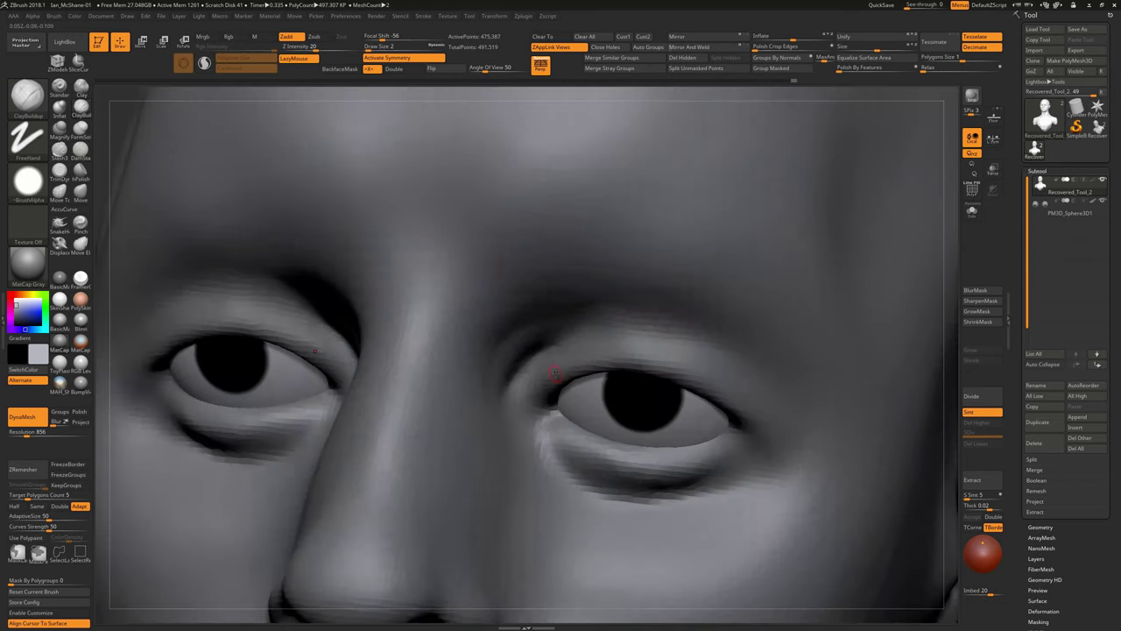
mouse_move(555, 374)
mouse_down()
mouse_move(604, 360)
mouse_move(517, 333)
mouse_move(508, 385)
mouse_up()
alt+right_drag(508, 386, 692, 345)
Smooth the lower lids, eye bags and cheeks, enlarging the draw size from 13 to 17
mouse_move(516, 373)
right_down()
mouse_move(544, 359)
mouse_move(517, 355)
right_up()
right_drag(278, 477, 648, 363)
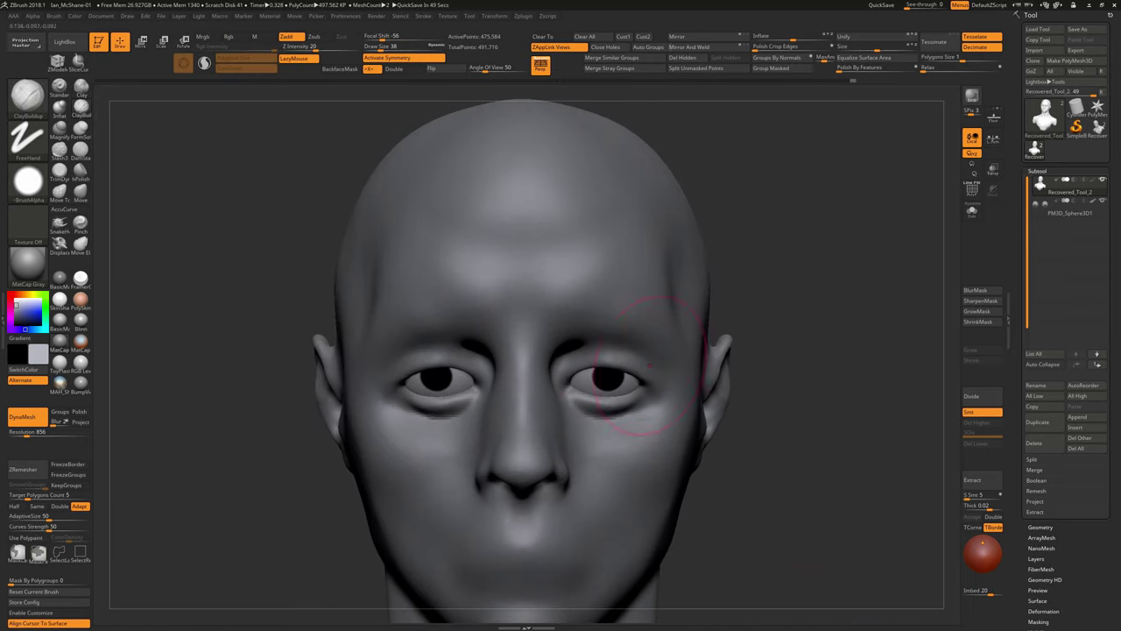
key(shift)
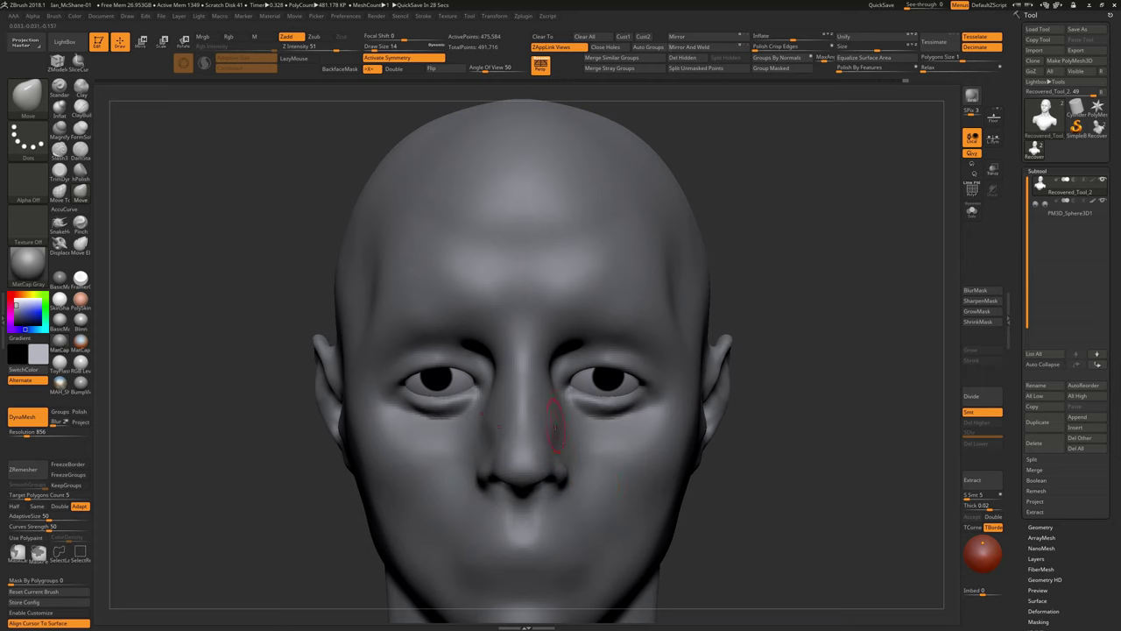
right_drag(646, 426, 701, 412)
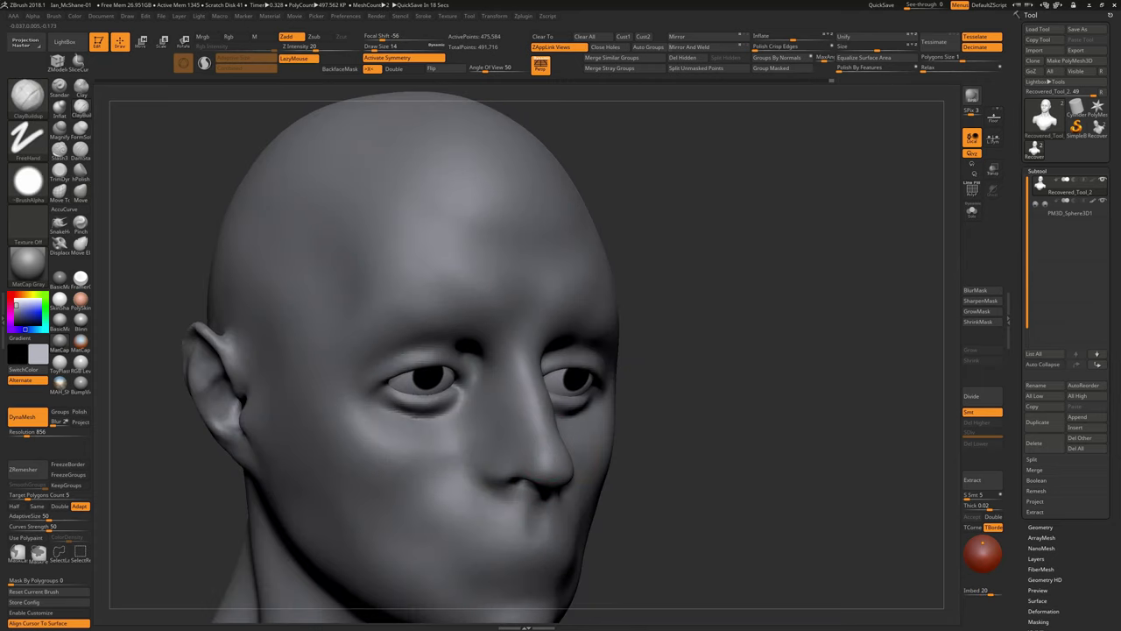
right_drag(613, 525, 400, 555)
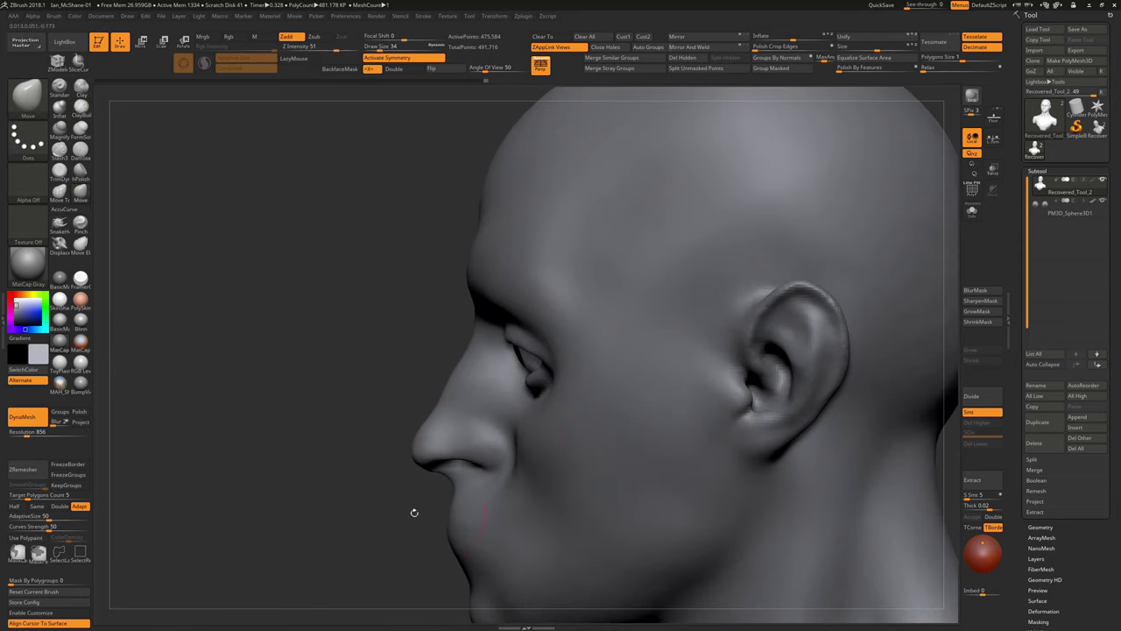
right_drag(413, 513, 618, 412)
mouse_move(624, 363)
right_down()
mouse_move(794, 476)
mouse_move(443, 415)
right_up()
mouse_move(486, 375)
right_down()
mouse_move(703, 468)
mouse_move(740, 372)
mouse_move(469, 362)
right_up()
key(s)
key(s)
drag(718, 382, 720, 382)
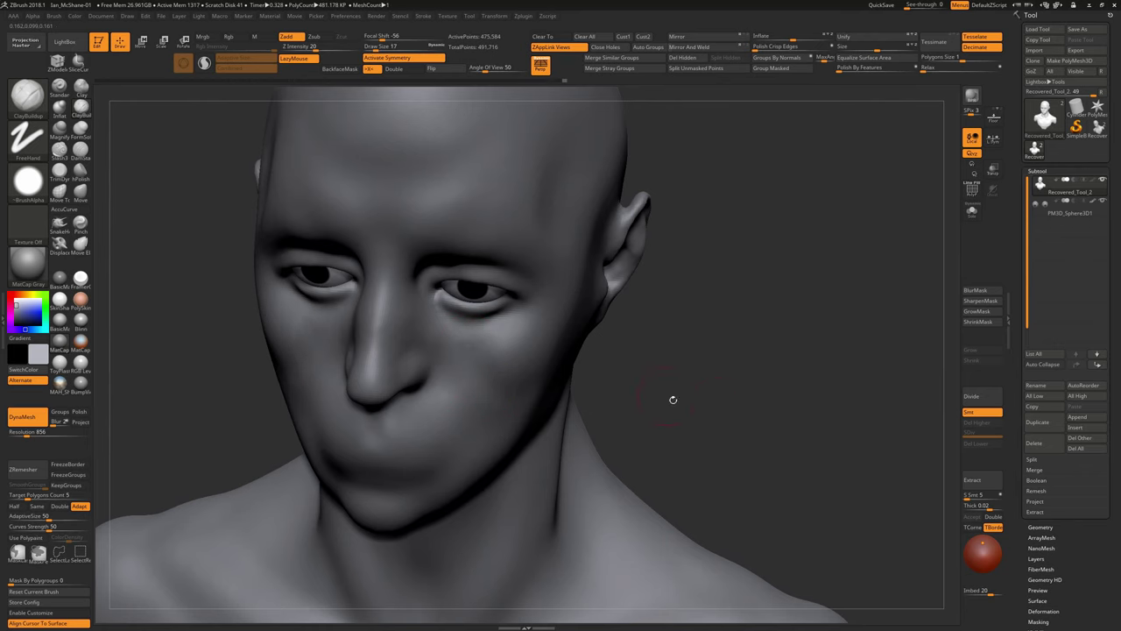
mouse_move(671, 395)
right_down()
mouse_move(486, 366)
mouse_move(419, 377)
right_up()
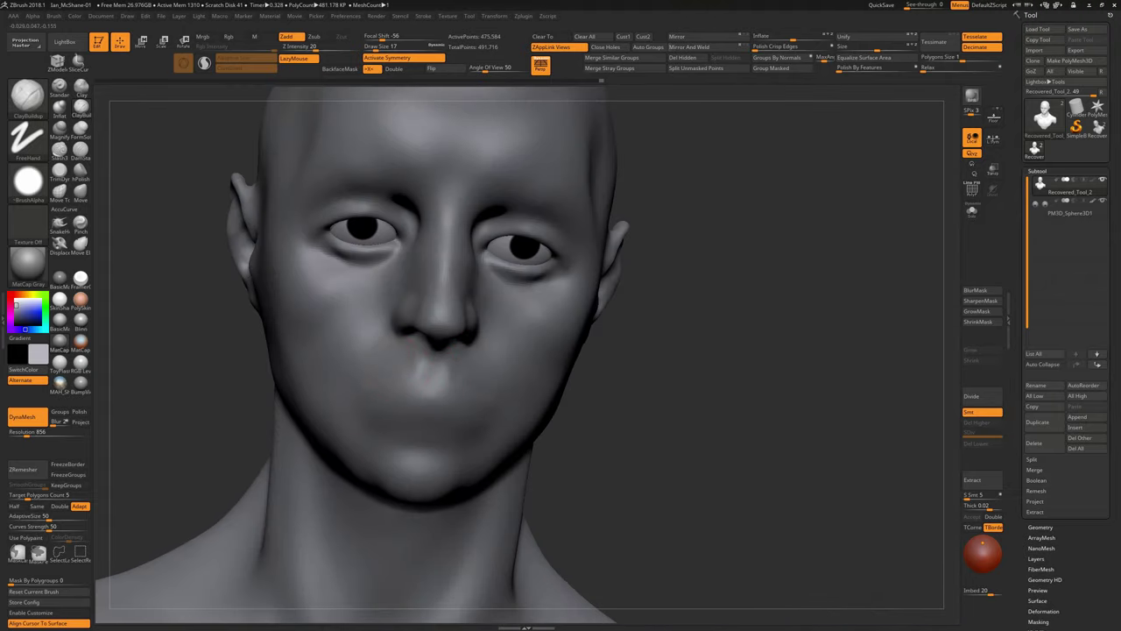
Carve the line between the lips with DamStandard at draw size 7
key(b)
key(d)
key(s)
right_drag(442, 372, 473, 378)
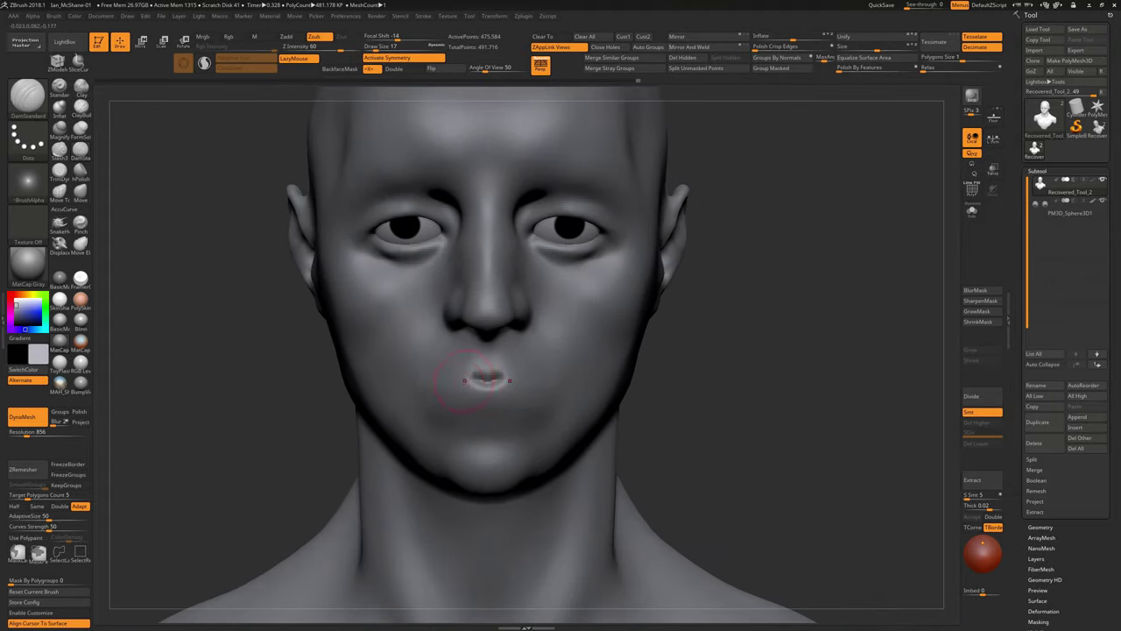
key(s)
drag(486, 382, 473, 378)
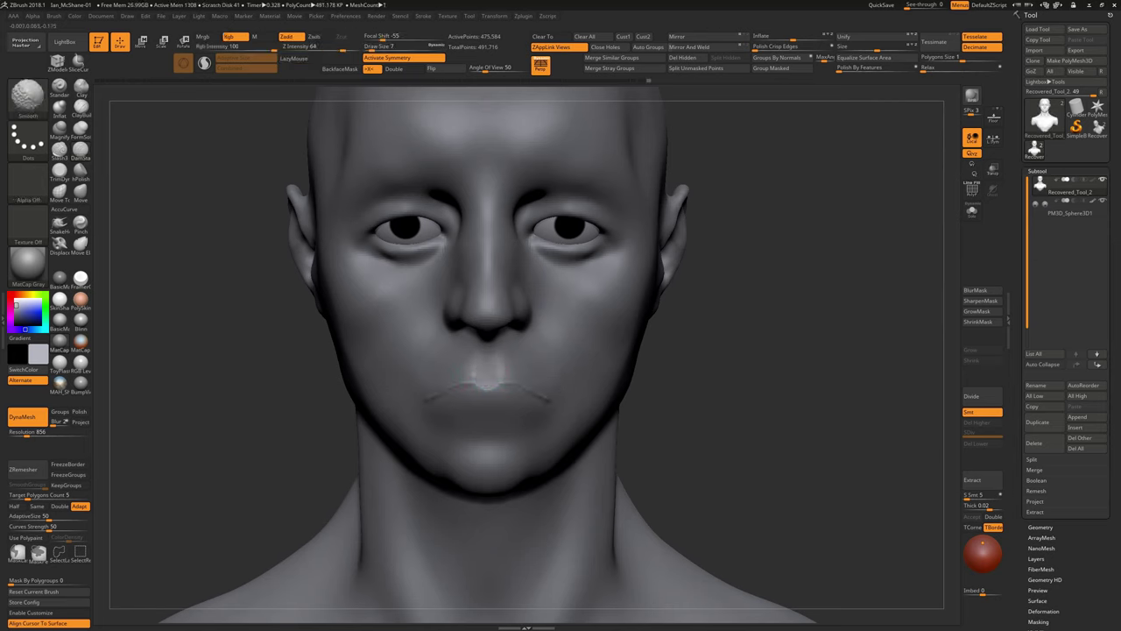
mouse_move(487, 375)
alt+mouse_down()
mouse_move(482, 403)
mouse_move(508, 399)
alt+mouse_up()
key(shift)
Raise the draw size to 11 and refine the lips with DamStandard and smoothing
right_drag(598, 448, 454, 415)
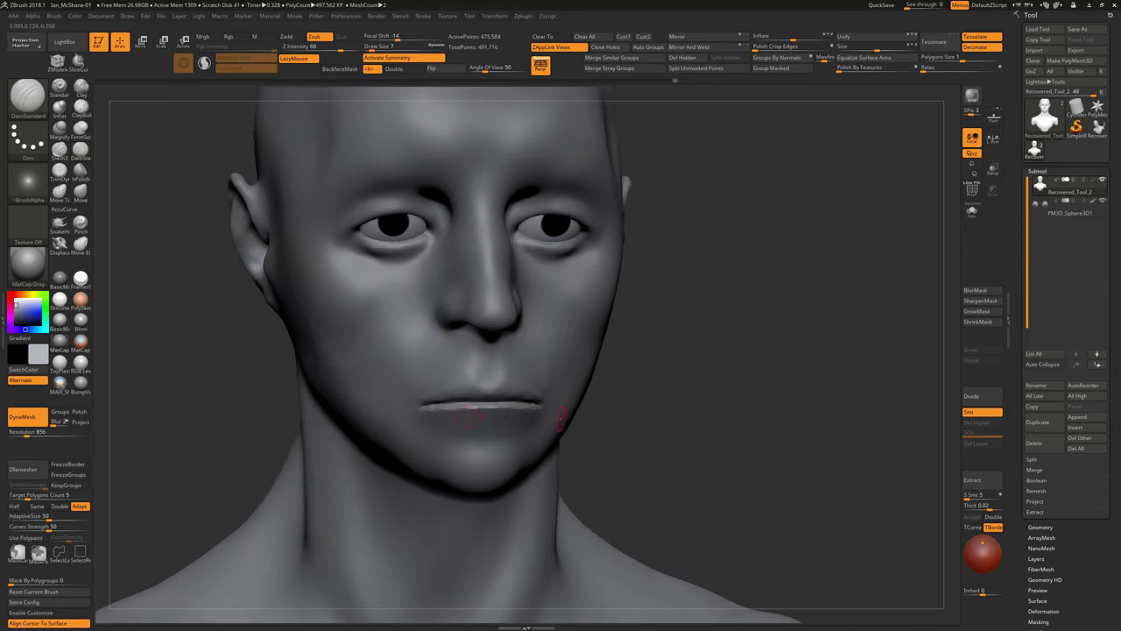
key(bracketright)
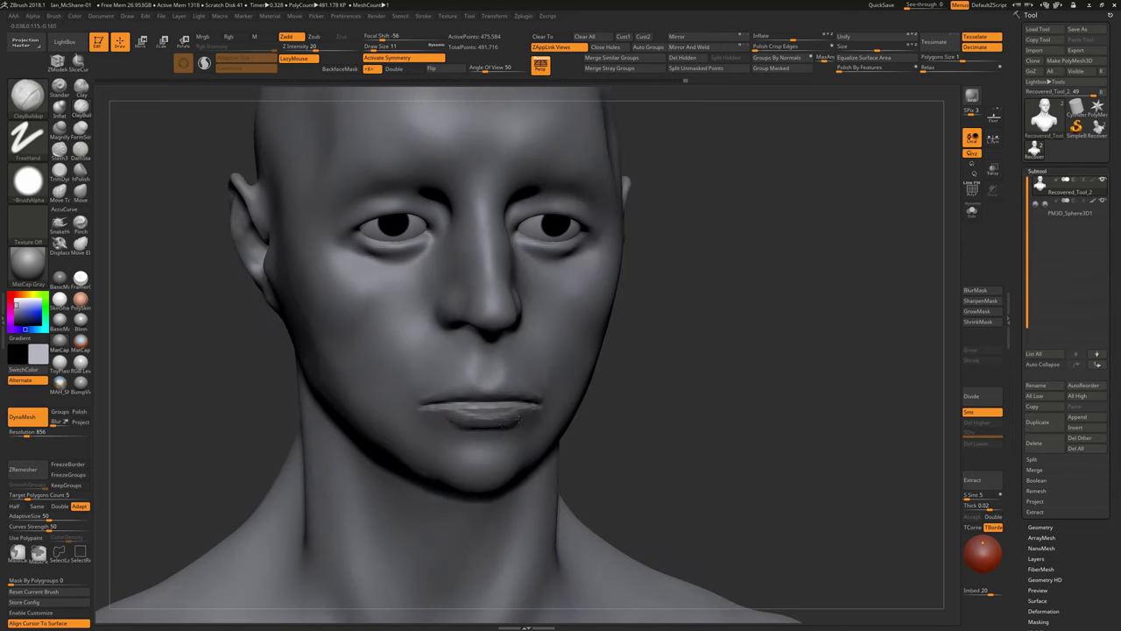
key(b)
key(d)
key(s)
mouse_move(517, 418)
right_down()
mouse_move(490, 411)
mouse_move(536, 403)
right_up()
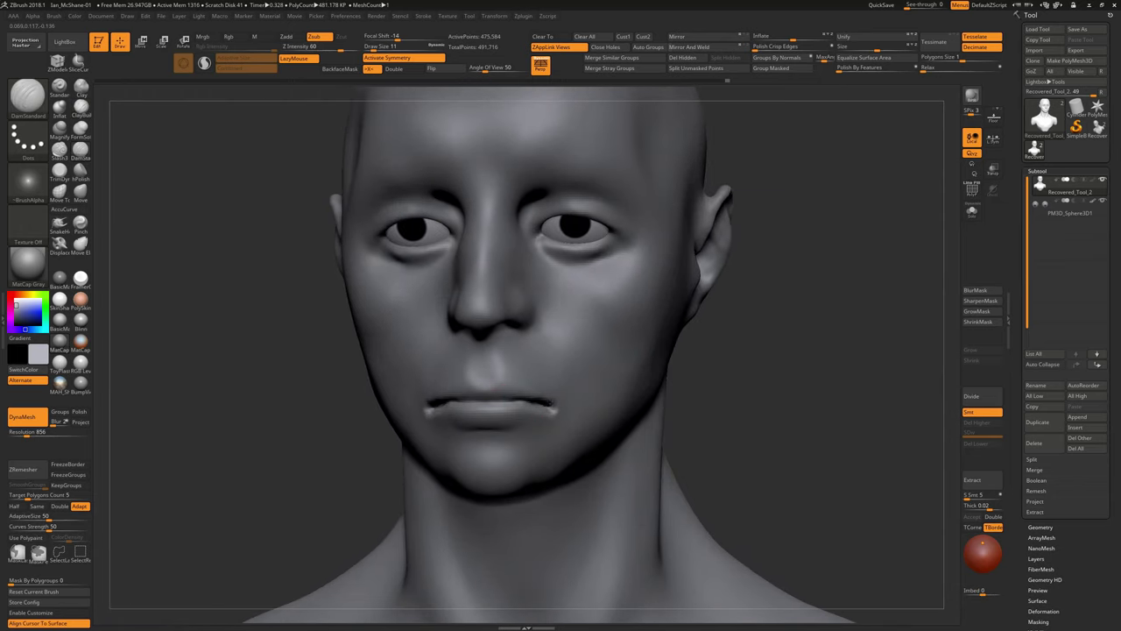
key(shift)
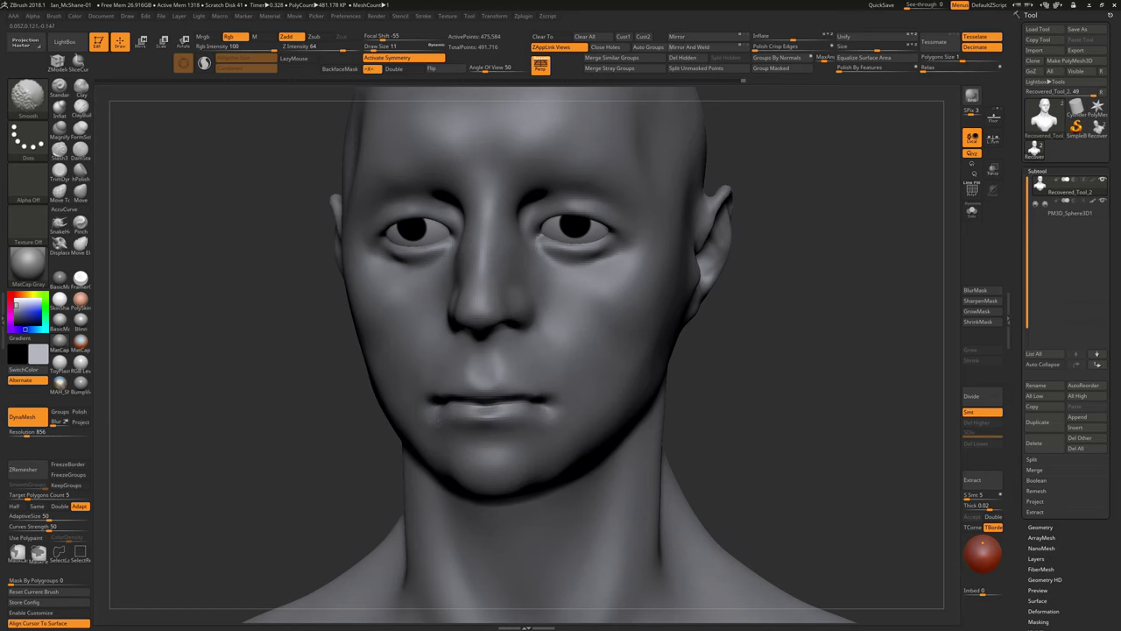
mouse_move(756, 430)
right_down()
mouse_move(550, 386)
mouse_move(711, 423)
mouse_move(360, 499)
mouse_move(300, 543)
mouse_move(418, 389)
right_up()
Build up the lips with ClayBuildup and smooth them in from a three-quarter view
key(b)
key(c)
key(b)
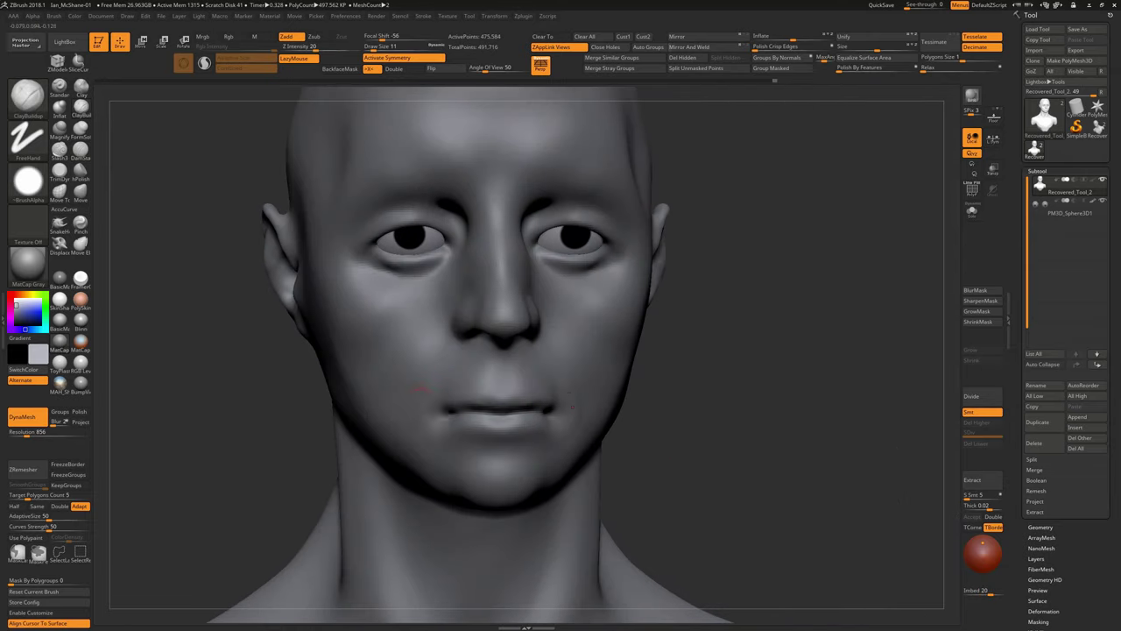
key(shift)
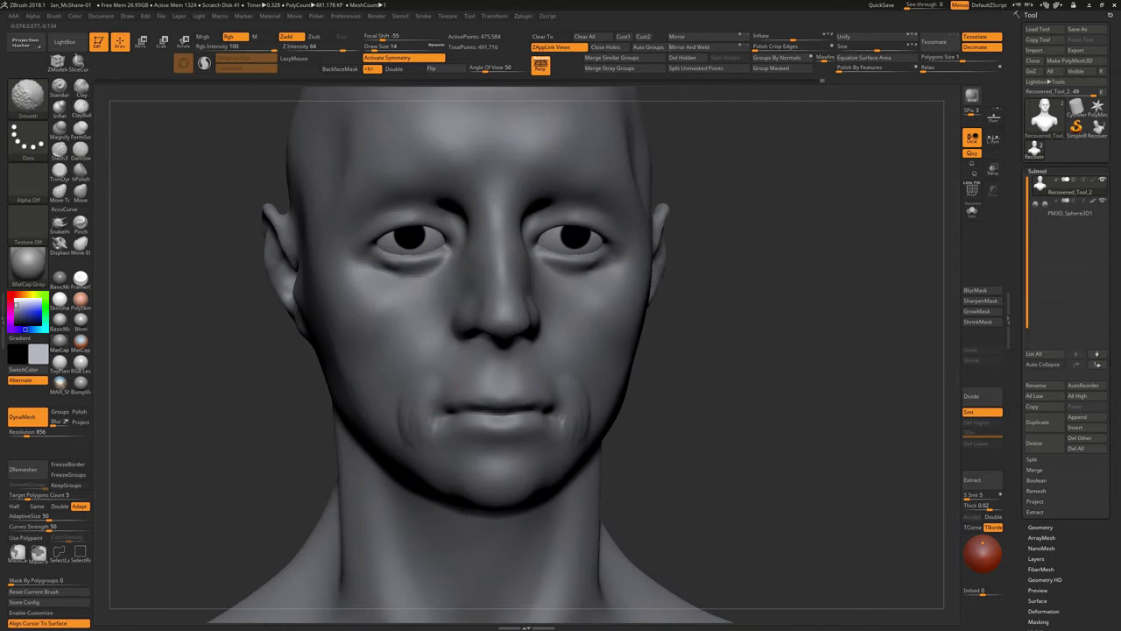
right_drag(419, 389, 456, 403)
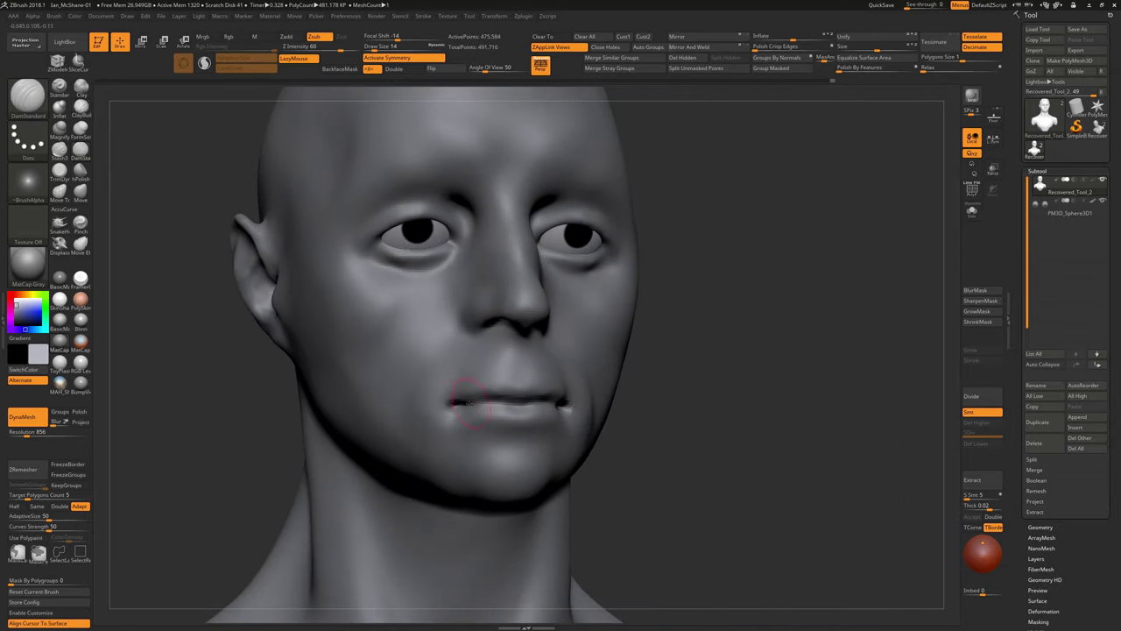
key(shift)
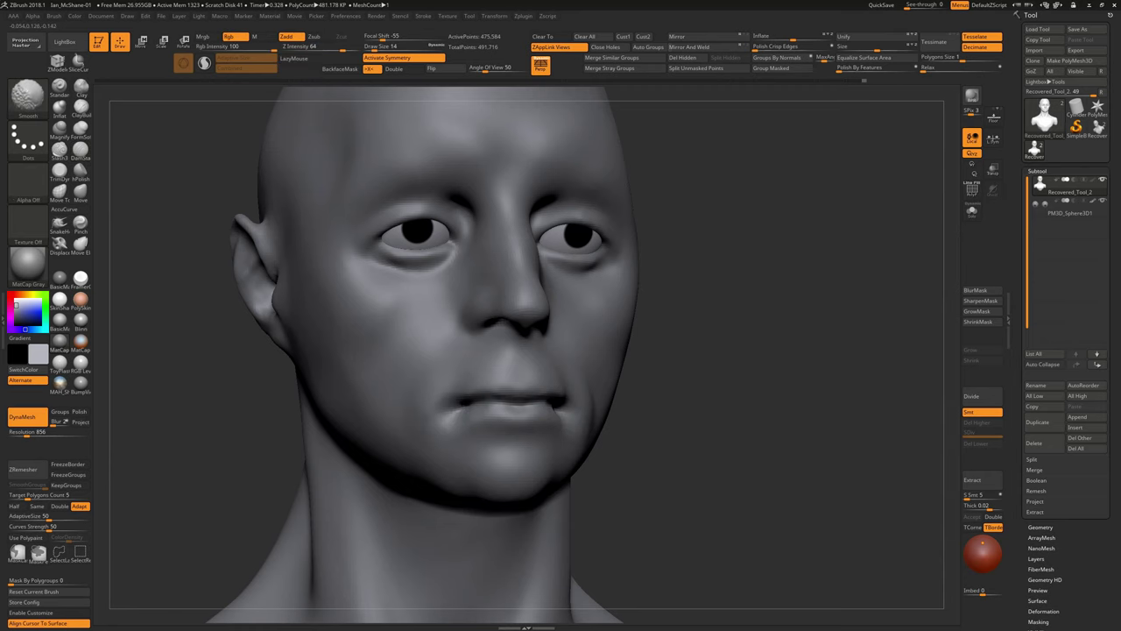
mouse_move(625, 470)
shift+right_down()
mouse_move(498, 440)
mouse_move(520, 340)
mouse_move(431, 380)
mouse_move(491, 362)
shift+right_up()
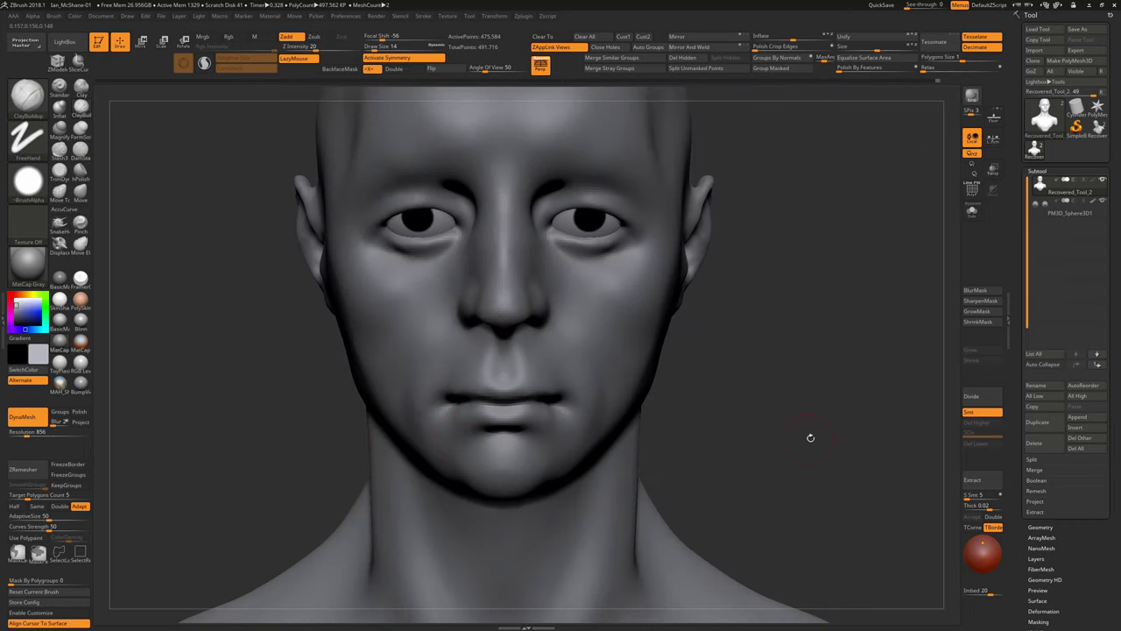
Carve further mouth detail with DamStandard, comparing front and profile views
right_drag(808, 438, 566, 380)
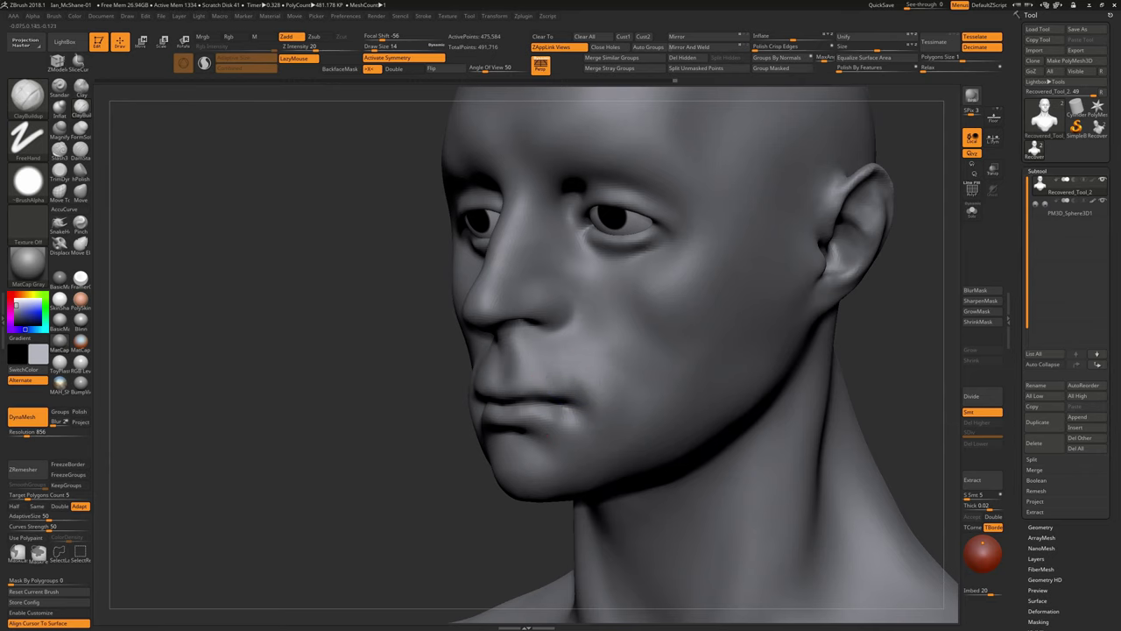
key(b)
key(d)
key(s)
right_drag(613, 443, 719, 446)
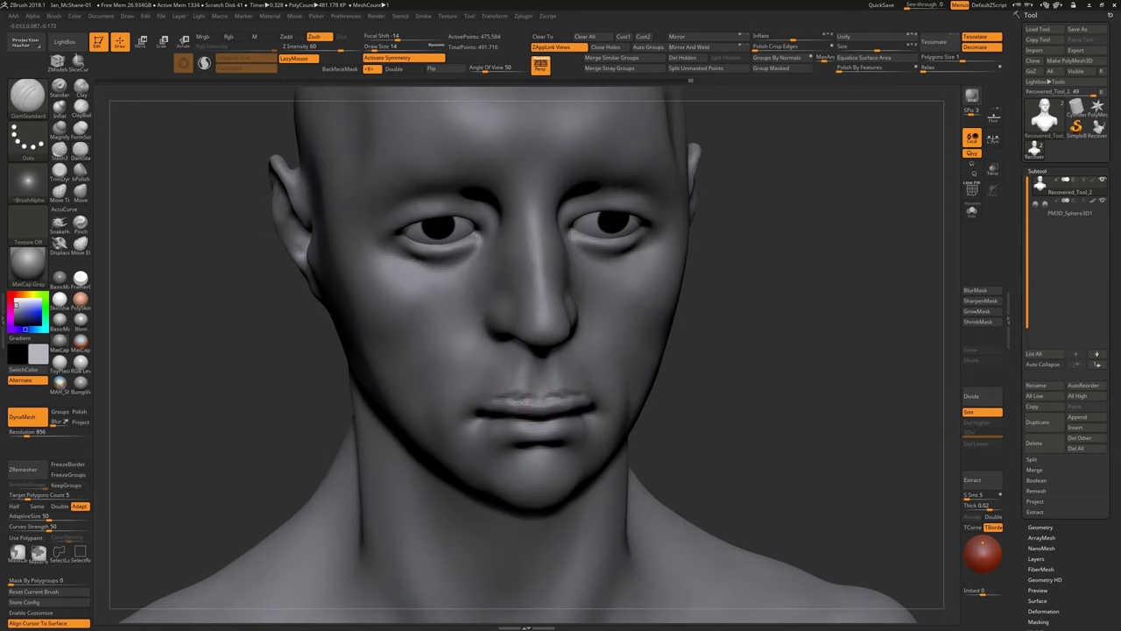
mouse_move(525, 401)
shift+right_down()
mouse_move(435, 483)
mouse_move(561, 473)
mouse_move(535, 438)
mouse_move(547, 406)
mouse_move(656, 400)
mouse_move(571, 418)
shift+right_up()
Adjust the broad facial forms with the Move brush, checking the full profile and front
key(b)
key(m)
key(v)
mouse_move(601, 470)
right_down()
mouse_move(473, 500)
mouse_move(391, 498)
mouse_move(517, 495)
right_up()
right_drag(410, 306, 699, 502)
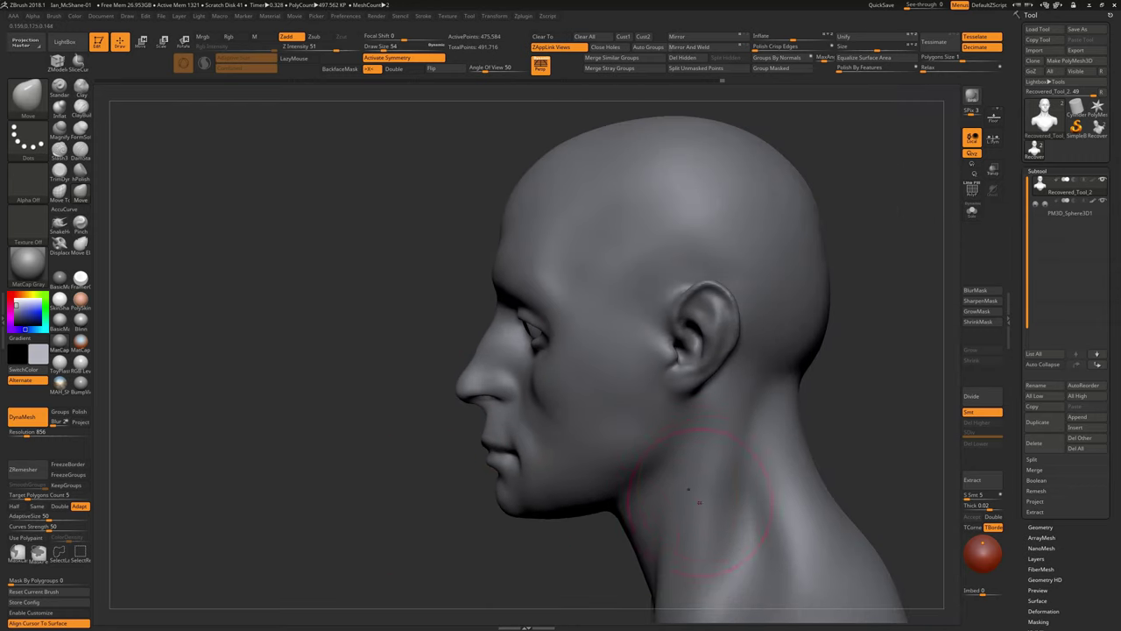
shift+right_drag(565, 151, 578, 237)
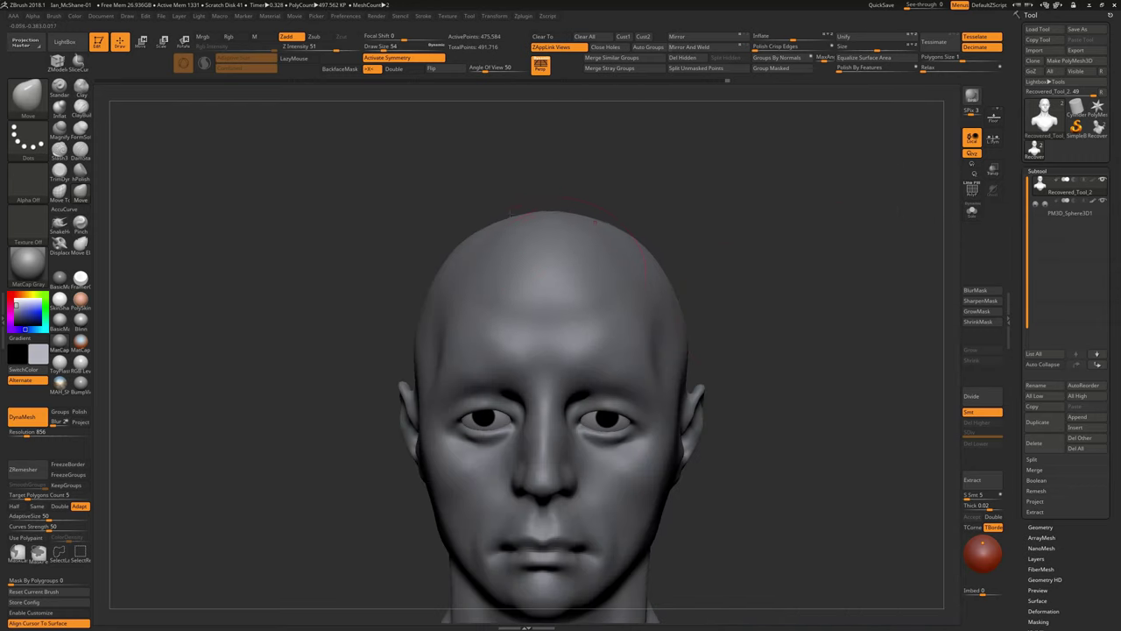
alt+right_drag(828, 327, 613, 207)
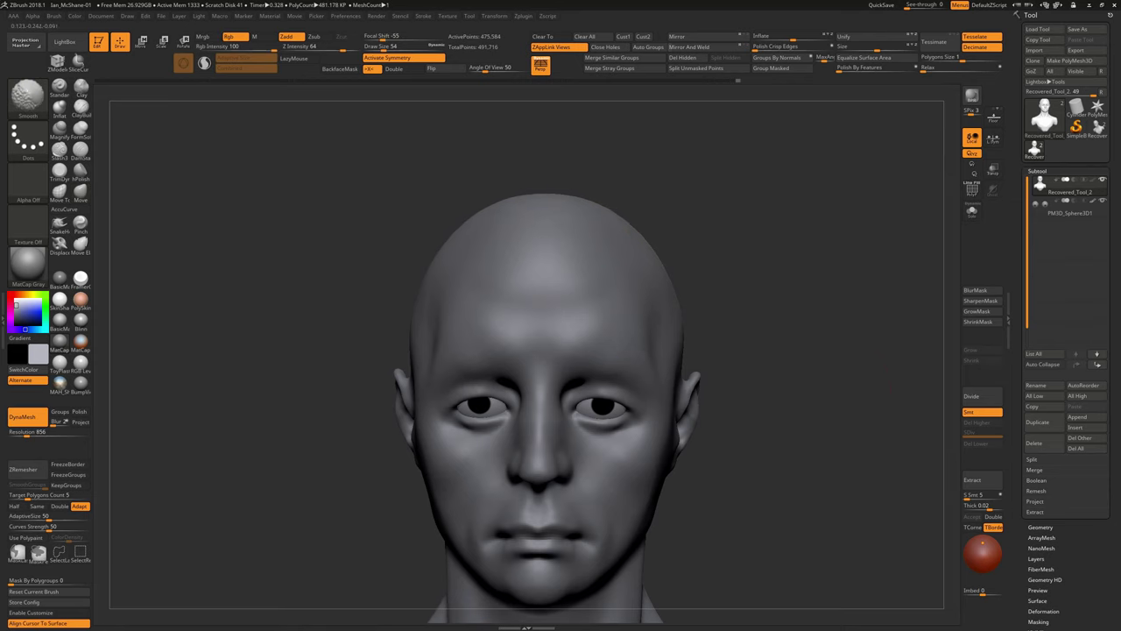
ctrl+right_drag(834, 361, 717, 331)
Build up clay on the side of the cheek toward the ear with a smaller brush and smooth it
drag(833, 394, 718, 394)
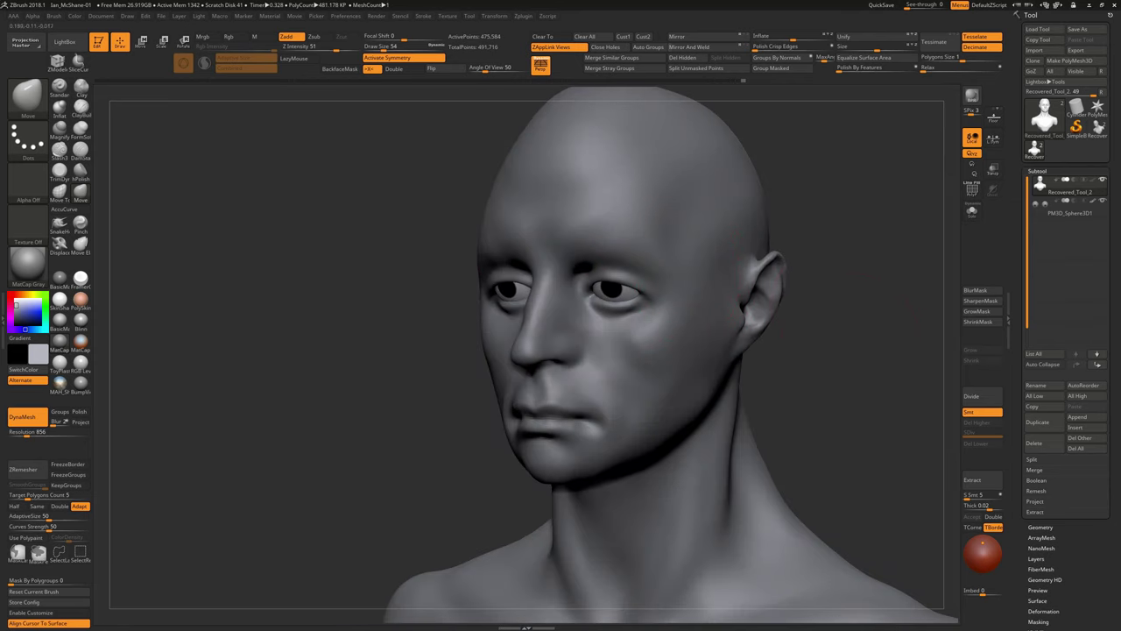
key(b)
key(c)
key(b)
key(s)
drag(671, 305, 732, 292)
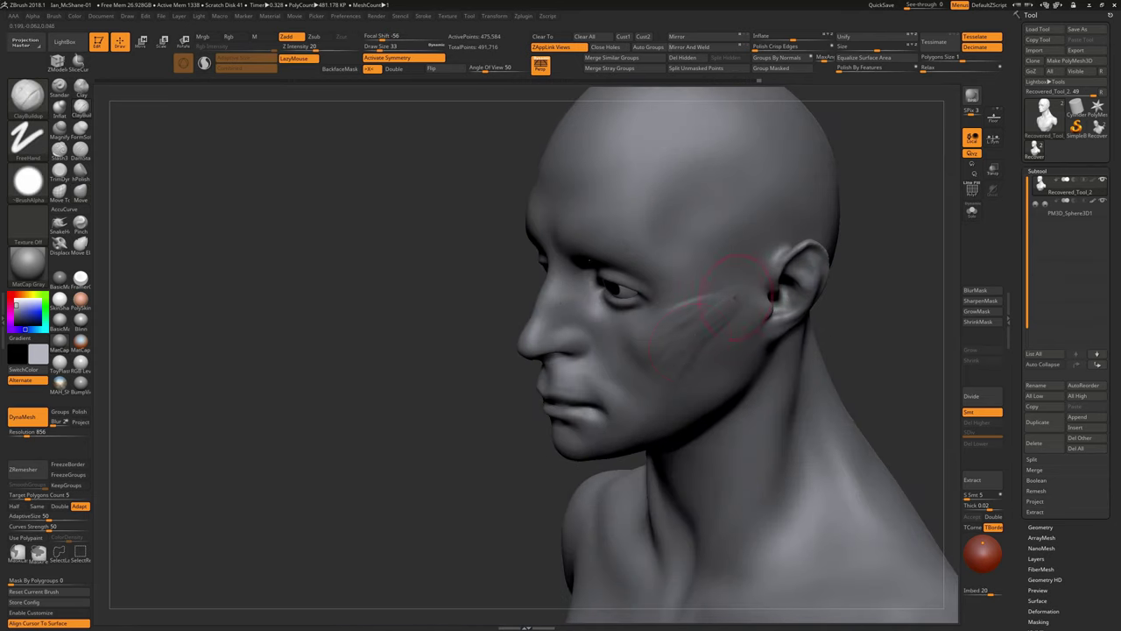
key(shift)
mouse_move(788, 383)
mouse_down()
mouse_move(876, 383)
mouse_move(668, 253)
mouse_up()
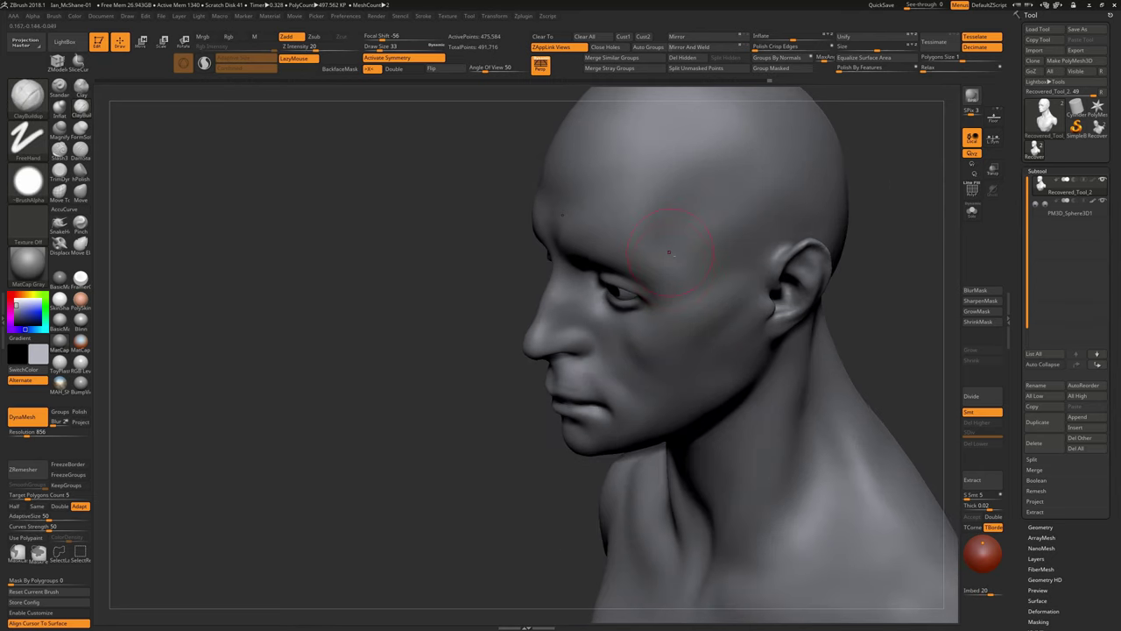
key(shift)
Smooth out the forehead crease from the front view and check it from other angles
mouse_move(744, 232)
mouse_down()
mouse_move(808, 406)
mouse_move(701, 351)
mouse_move(619, 235)
mouse_up()
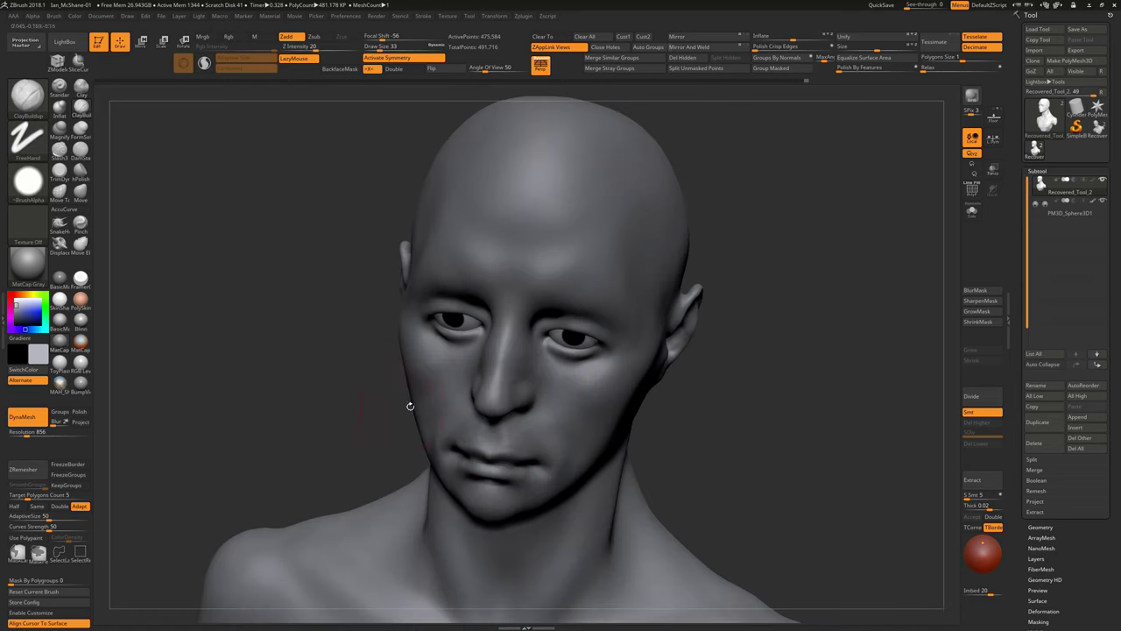
drag(408, 405, 491, 412)
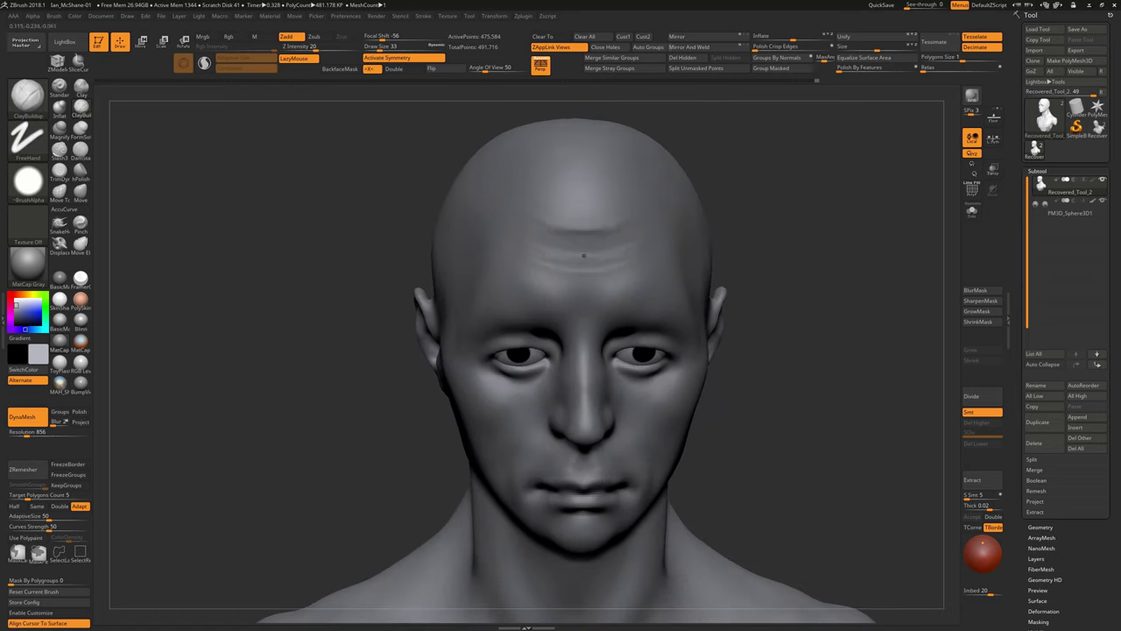
shift+drag(534, 246, 626, 254)
mouse_move(789, 263)
mouse_down()
mouse_move(763, 312)
mouse_move(666, 302)
mouse_up()
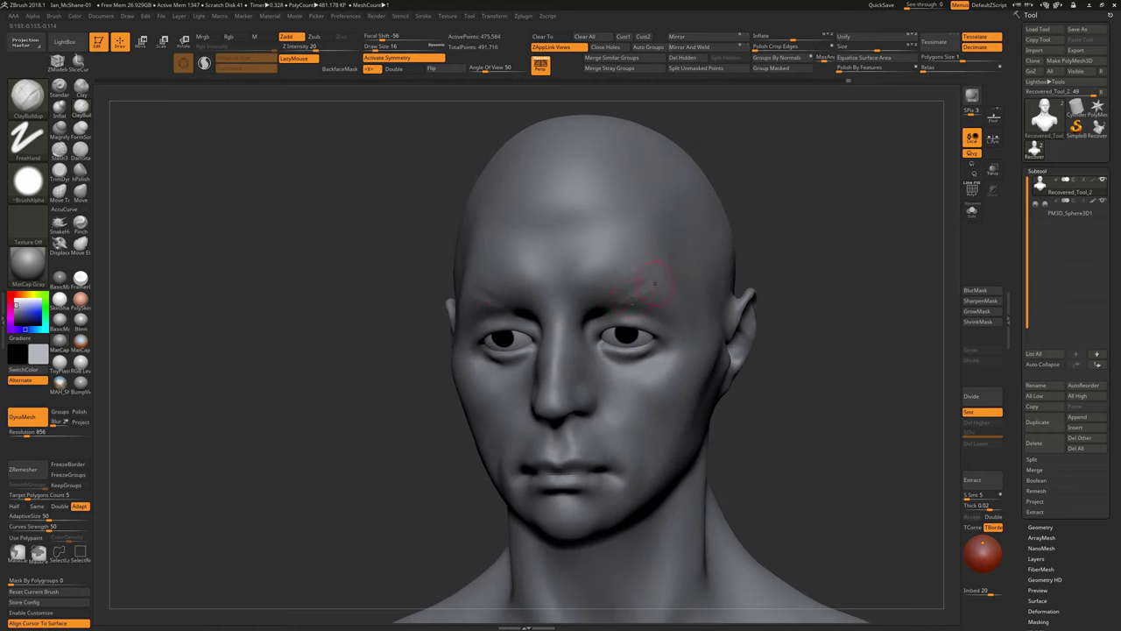
mouse_move(771, 403)
shift+mouse_down()
mouse_move(809, 422)
mouse_move(463, 488)
mouse_move(572, 256)
shift+mouse_up()
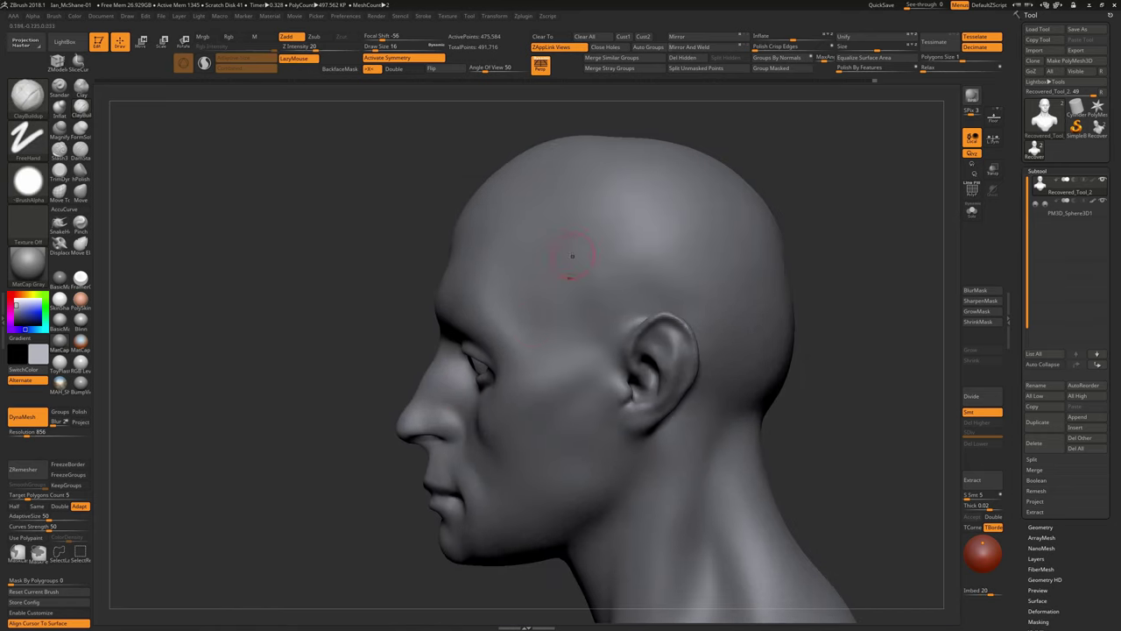
key(b)
key(m)
key(v)
mouse_move(793, 333)
mouse_down()
mouse_move(741, 307)
mouse_move(678, 208)
mouse_up()
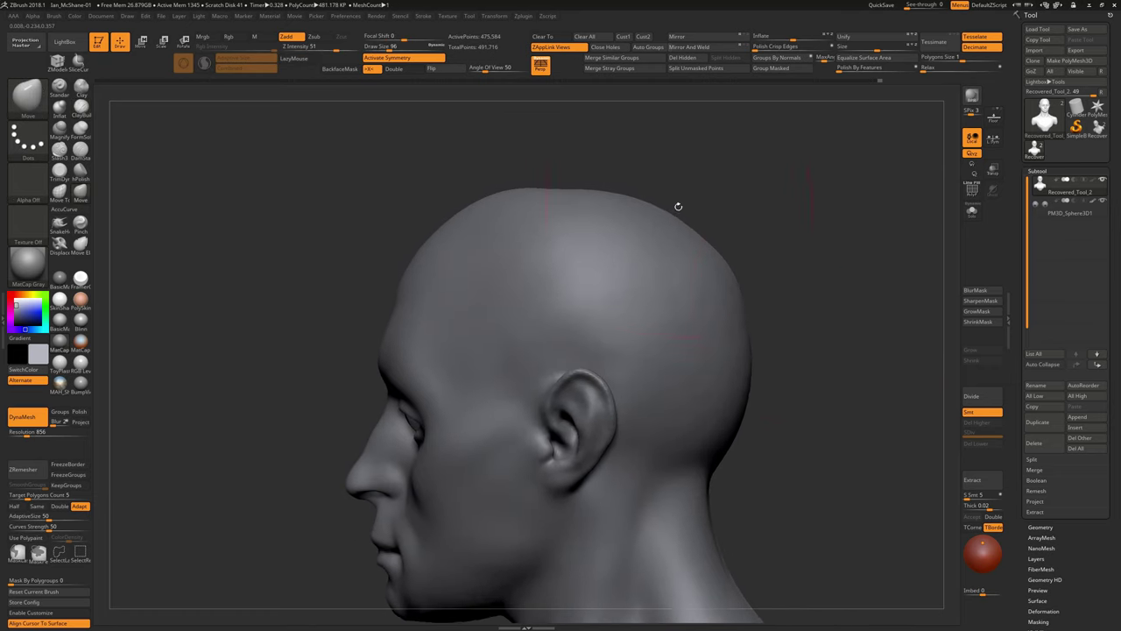
Soften the mouth and nose base, then enlarge the brush
shift+drag(568, 180, 557, 355)
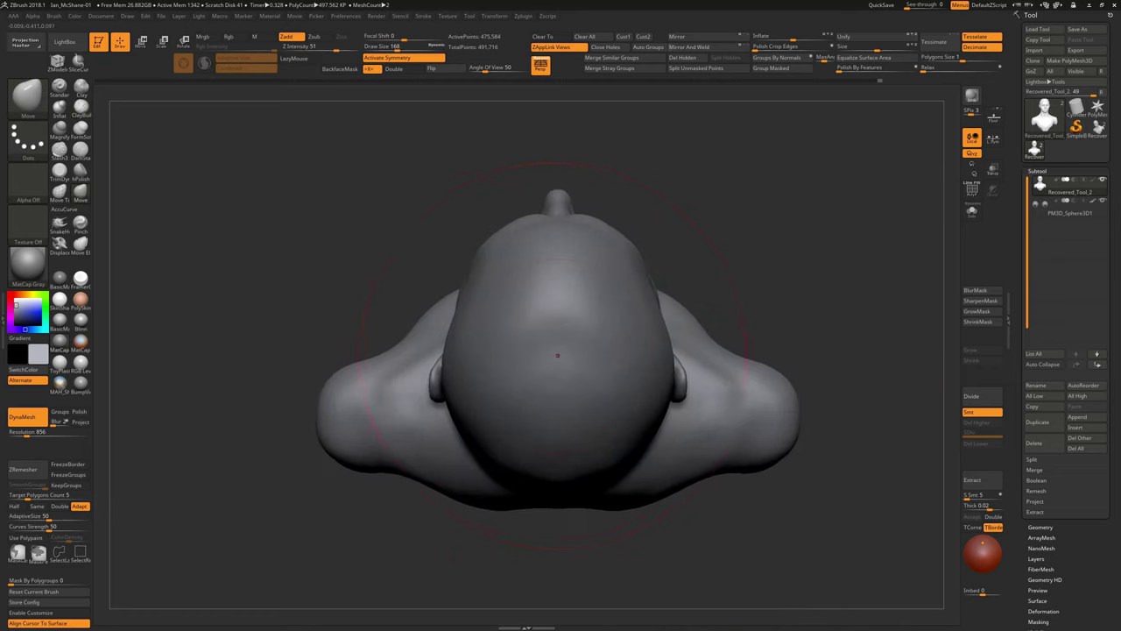
mouse_move(679, 350)
mouse_down()
mouse_move(665, 543)
mouse_move(533, 471)
mouse_up()
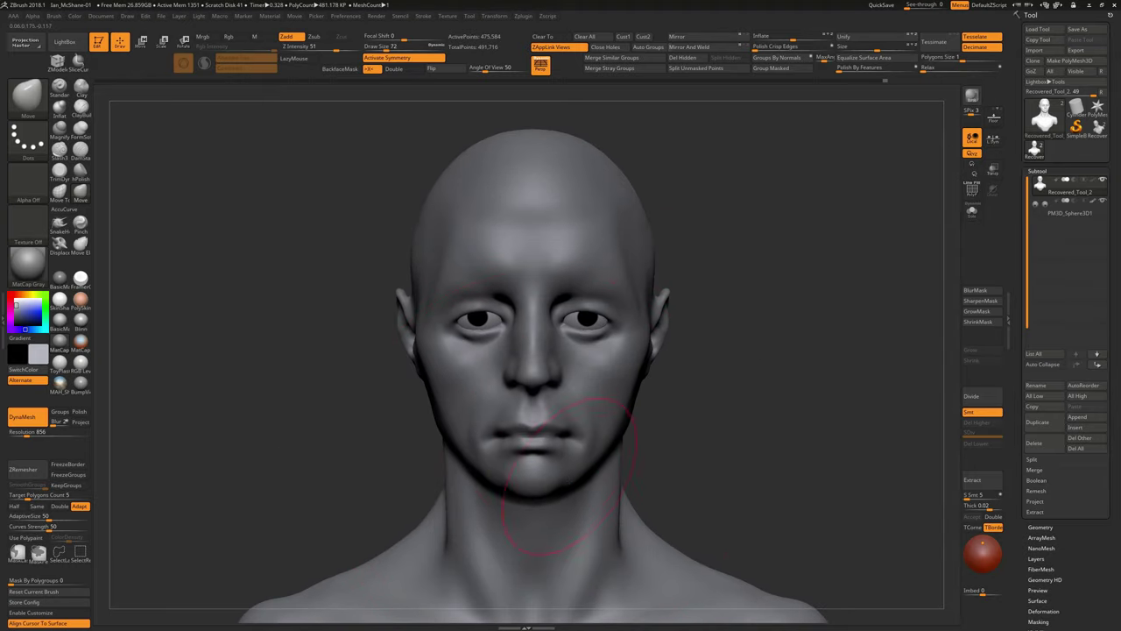
key(ctrl+z)
key(bracketright)
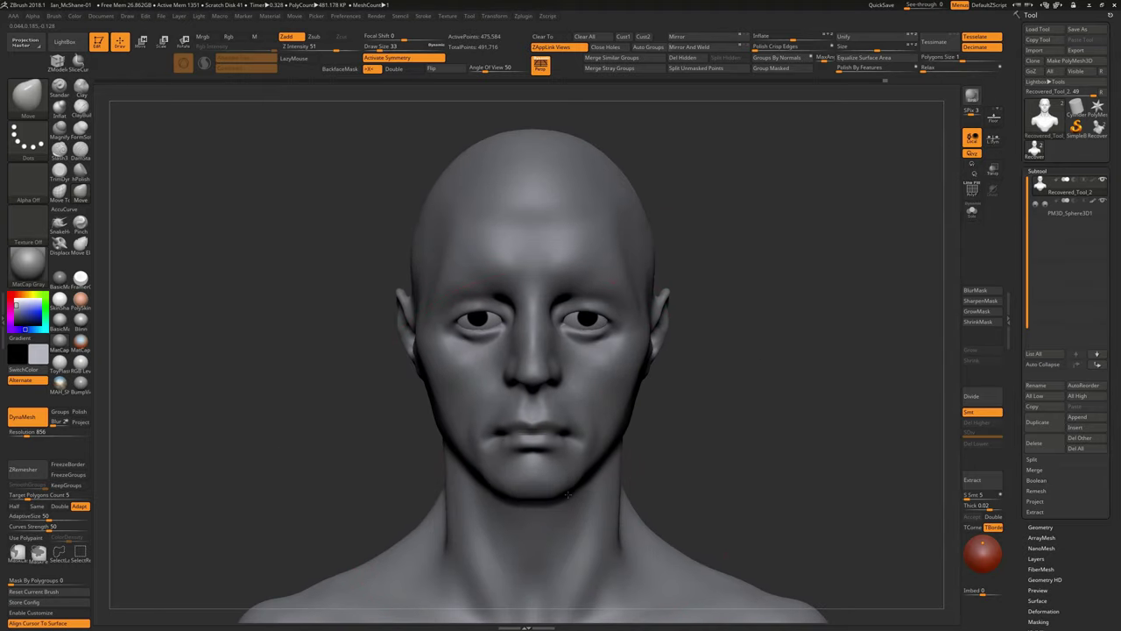
shift+drag(554, 502, 624, 389)
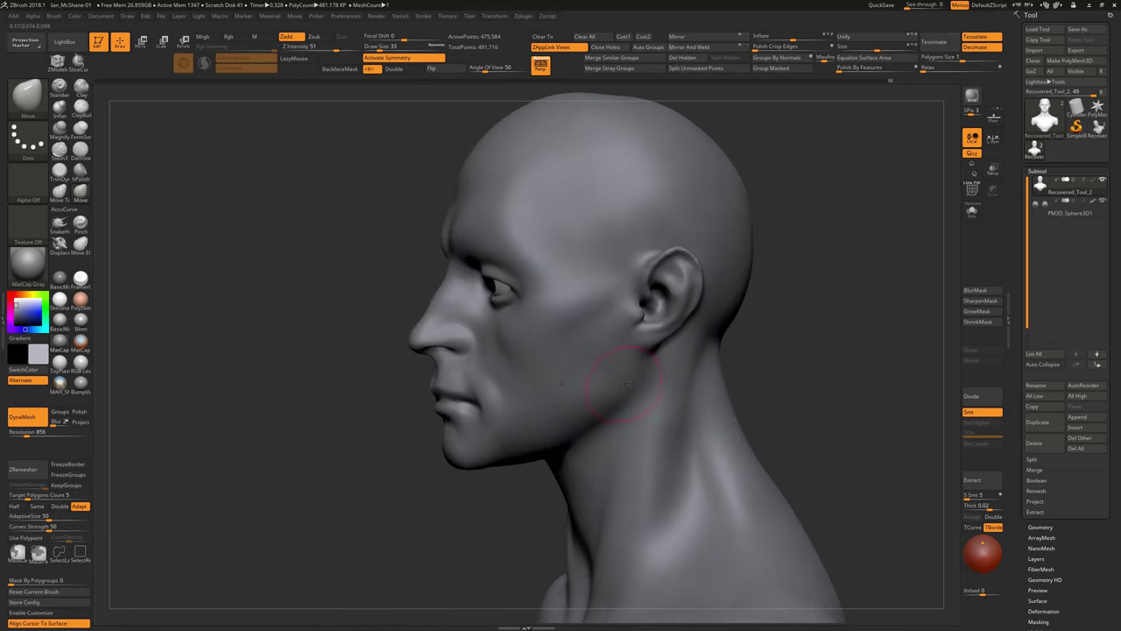
Fill out the cheeks below the eyes with ClayBuildup and smooth them in
key(b)
key(c)
key(b)
mouse_move(823, 421)
mouse_down()
mouse_move(513, 425)
mouse_move(763, 341)
mouse_move(543, 370)
mouse_move(756, 438)
mouse_up()
key(shift)
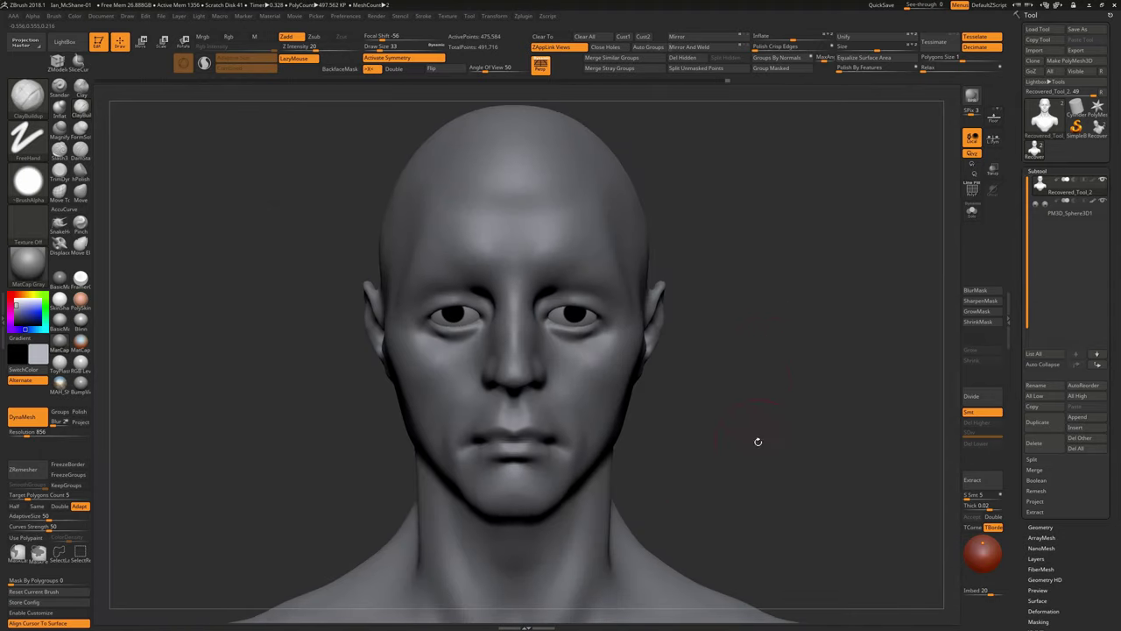
drag(784, 359, 717, 369)
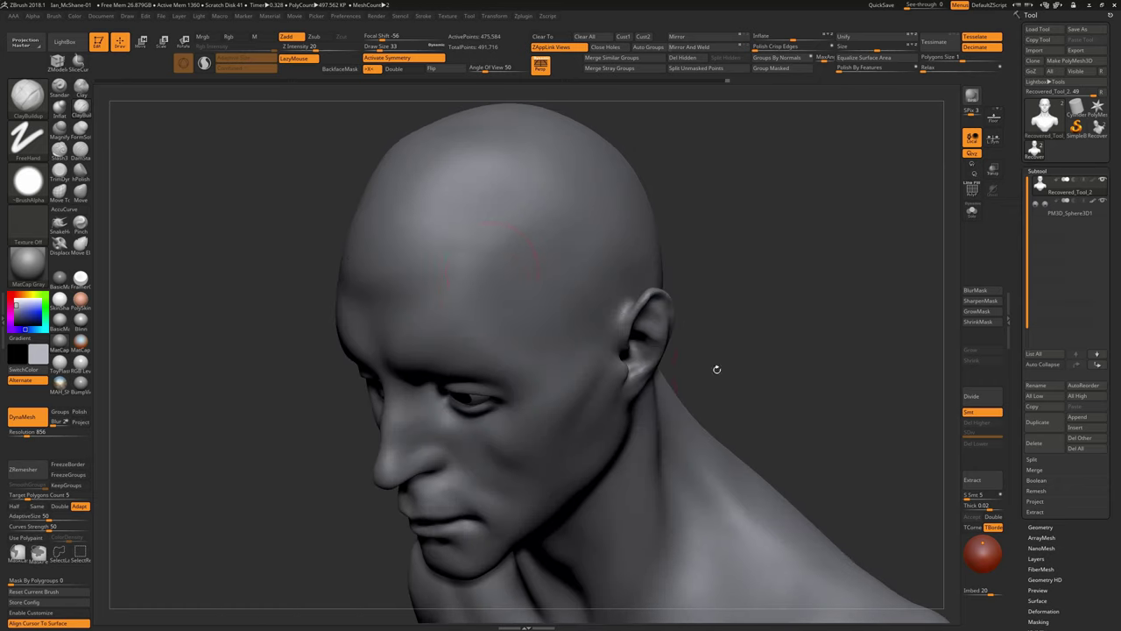
mouse_move(771, 350)
shift+mouse_down()
mouse_move(748, 386)
mouse_move(666, 377)
shift+mouse_up()
mouse_move(754, 377)
shift+mouse_down()
mouse_move(791, 390)
mouse_move(633, 403)
shift+mouse_up()
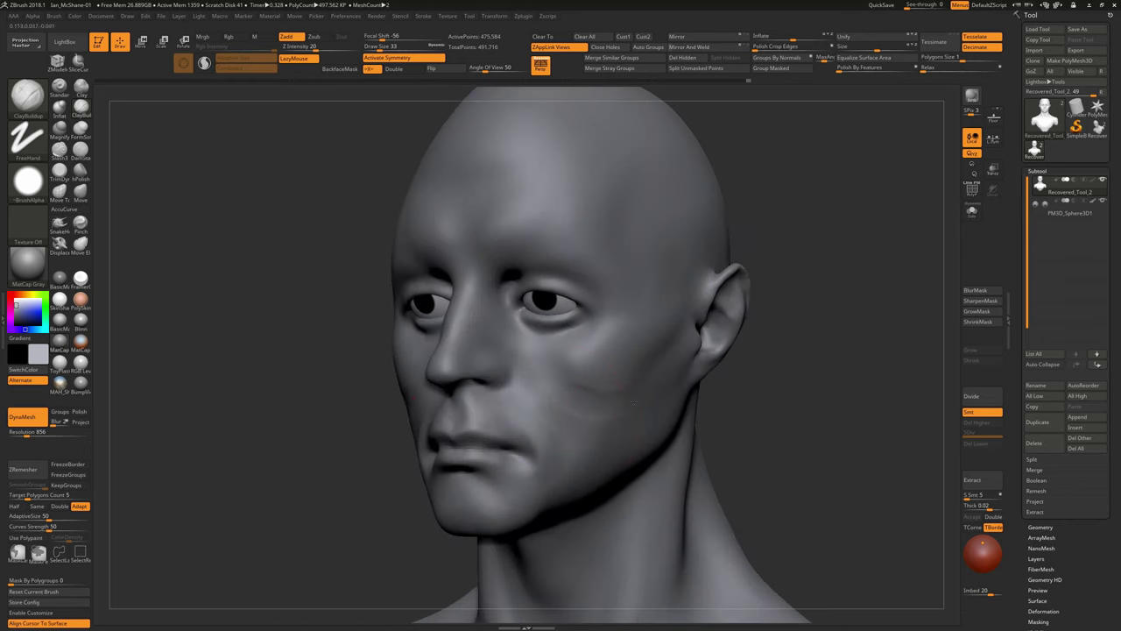
shift+drag(771, 394, 695, 383)
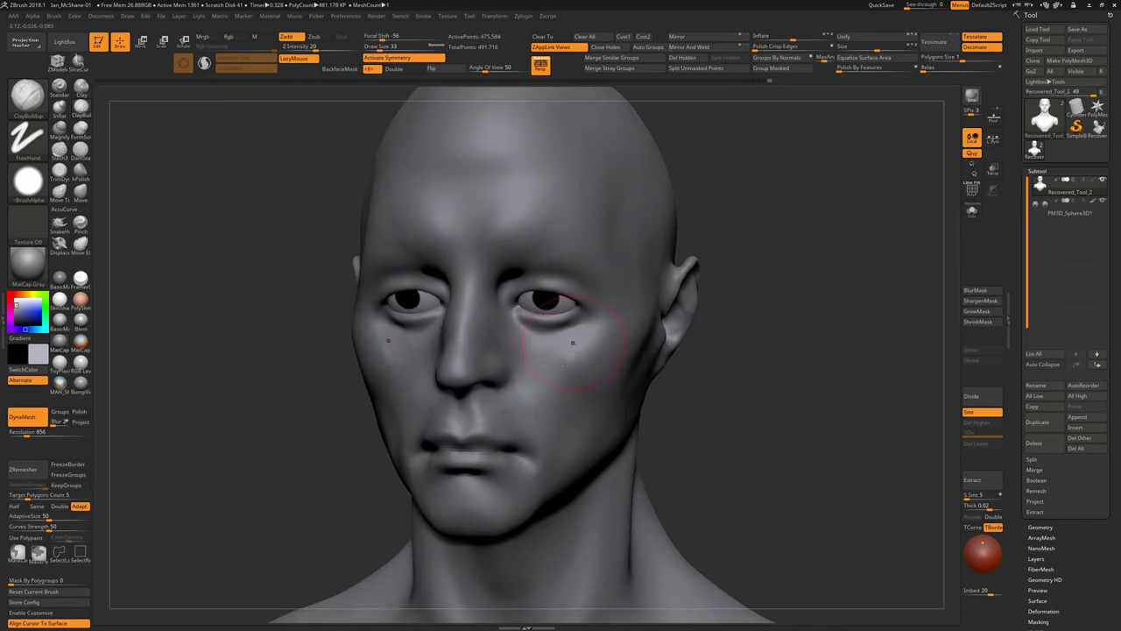
Reshape the jaw, side profile and skull curve with the Move brush while orbiting the head
key(b)
key(m)
key(v)
drag(741, 446, 578, 399)
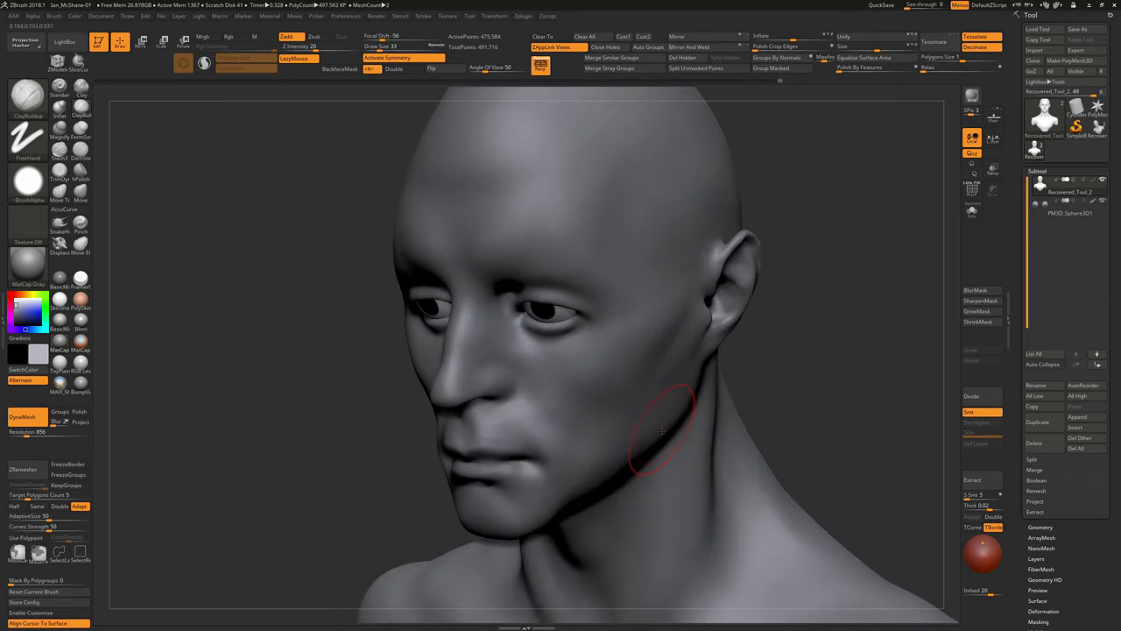
drag(731, 508, 726, 408)
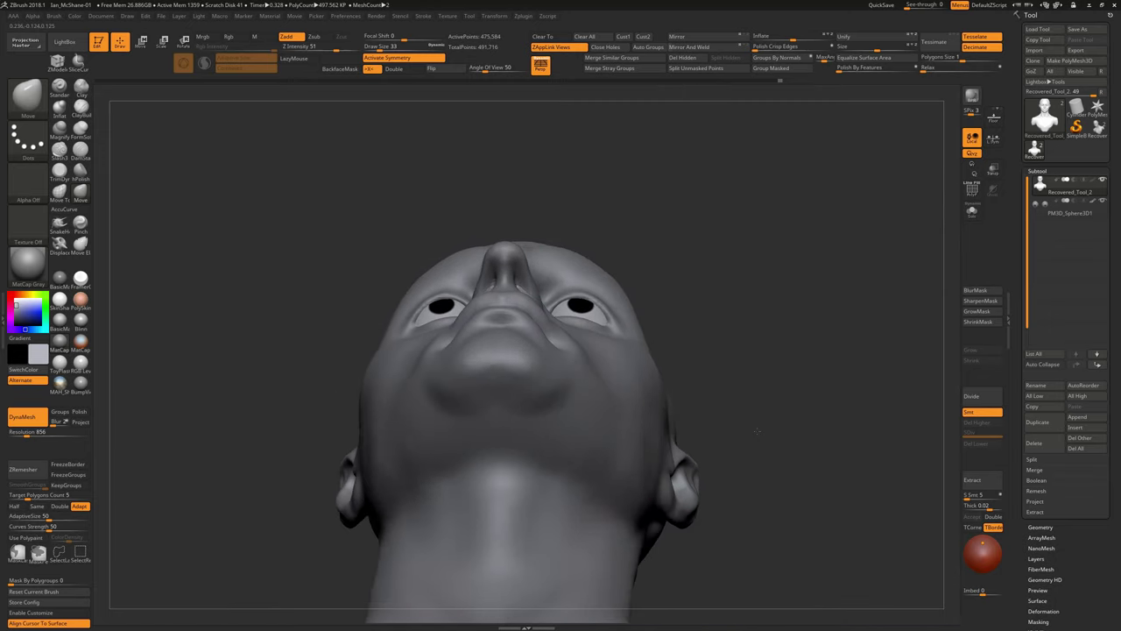
drag(844, 406, 473, 402)
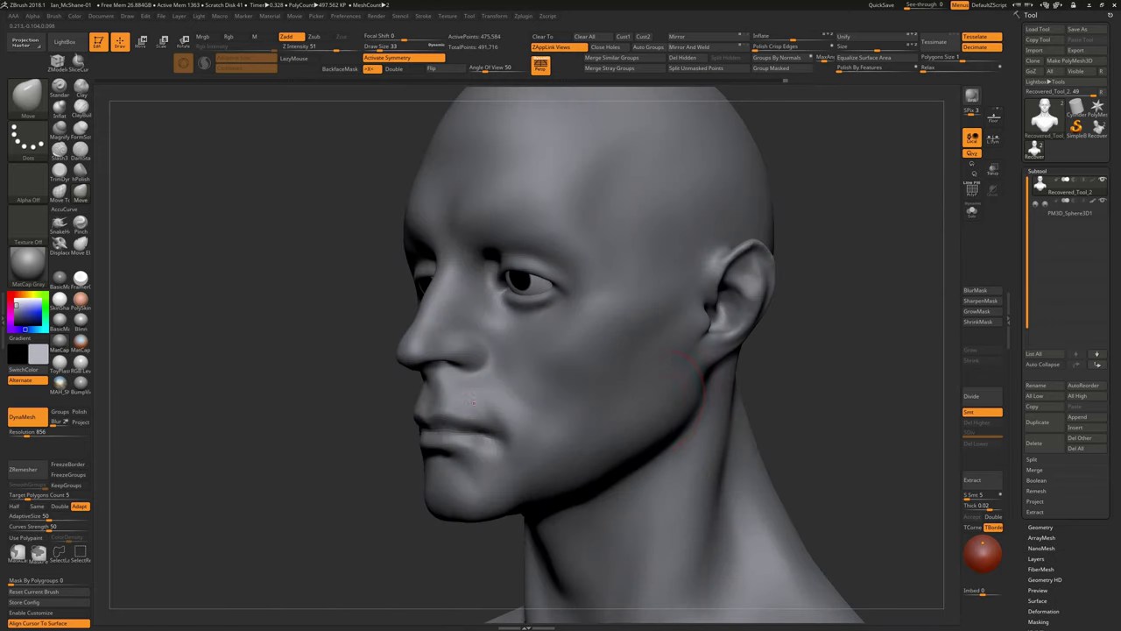
mouse_move(824, 410)
mouse_down()
mouse_move(797, 435)
mouse_move(841, 429)
mouse_up()
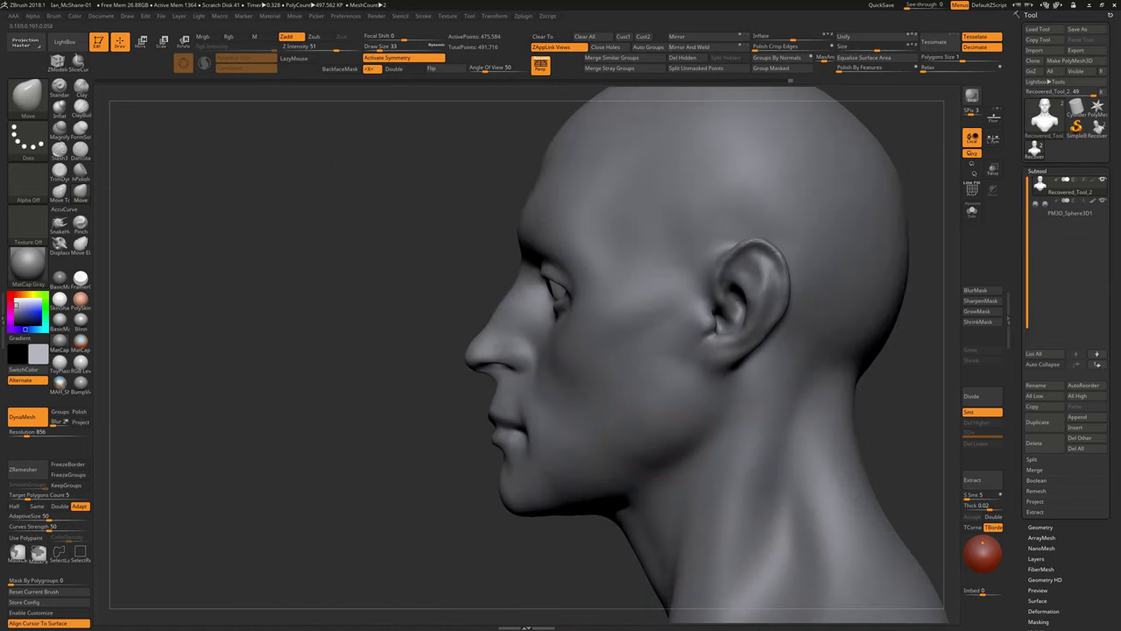
mouse_move(678, 440)
mouse_down()
mouse_move(625, 531)
mouse_move(692, 429)
mouse_move(669, 368)
mouse_up()
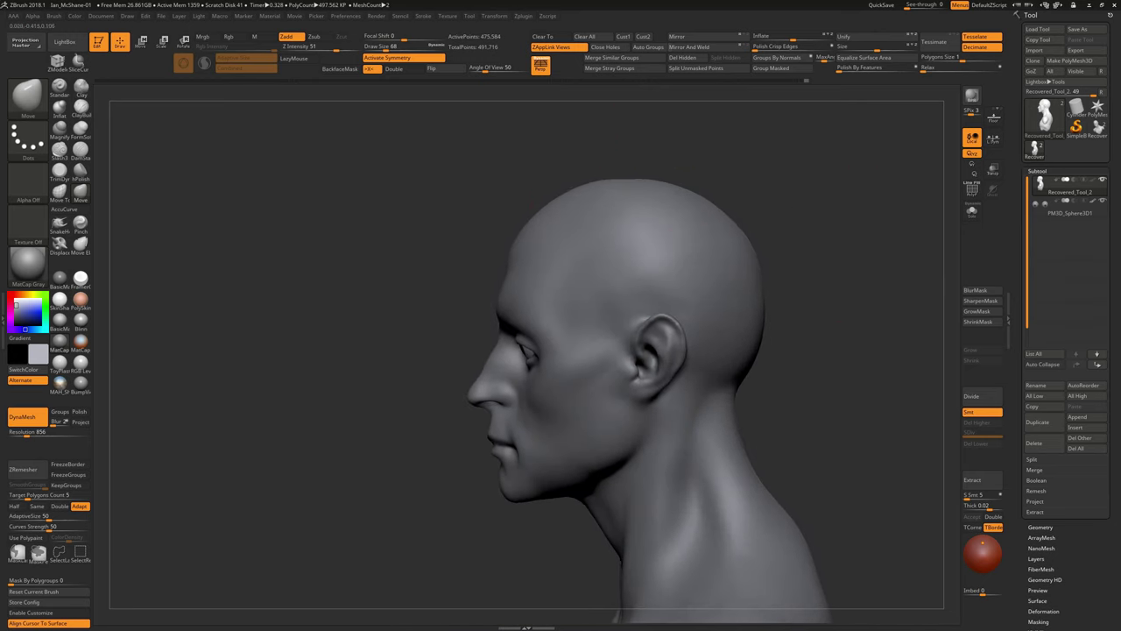
mouse_move(670, 368)
mouse_down()
mouse_move(663, 186)
mouse_move(785, 325)
mouse_move(704, 297)
mouse_up()
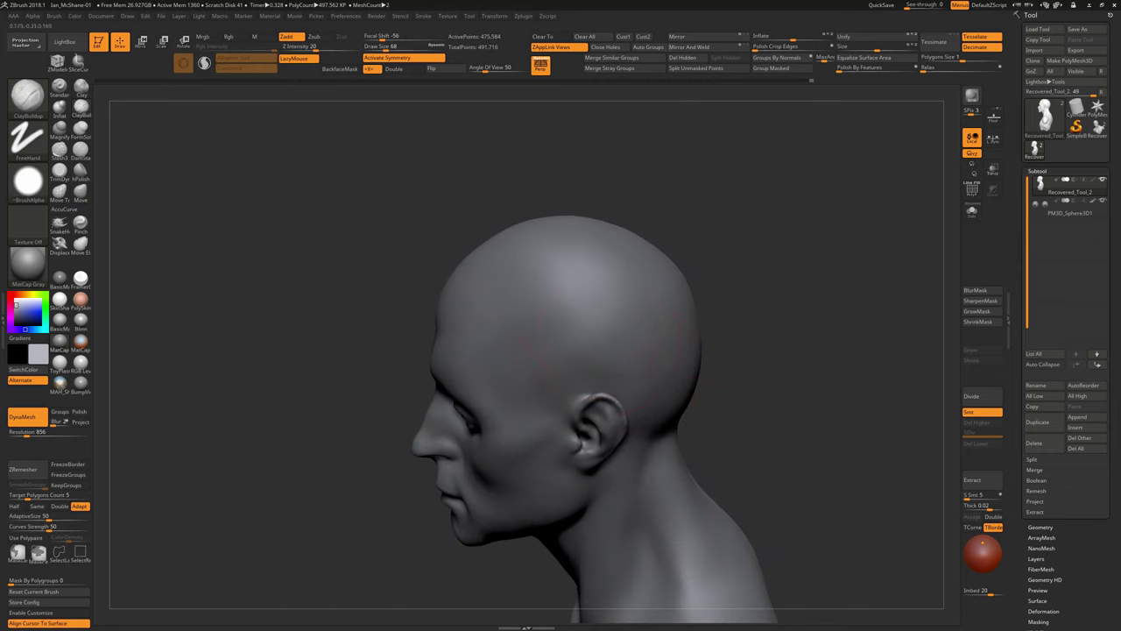
drag(605, 349, 629, 229)
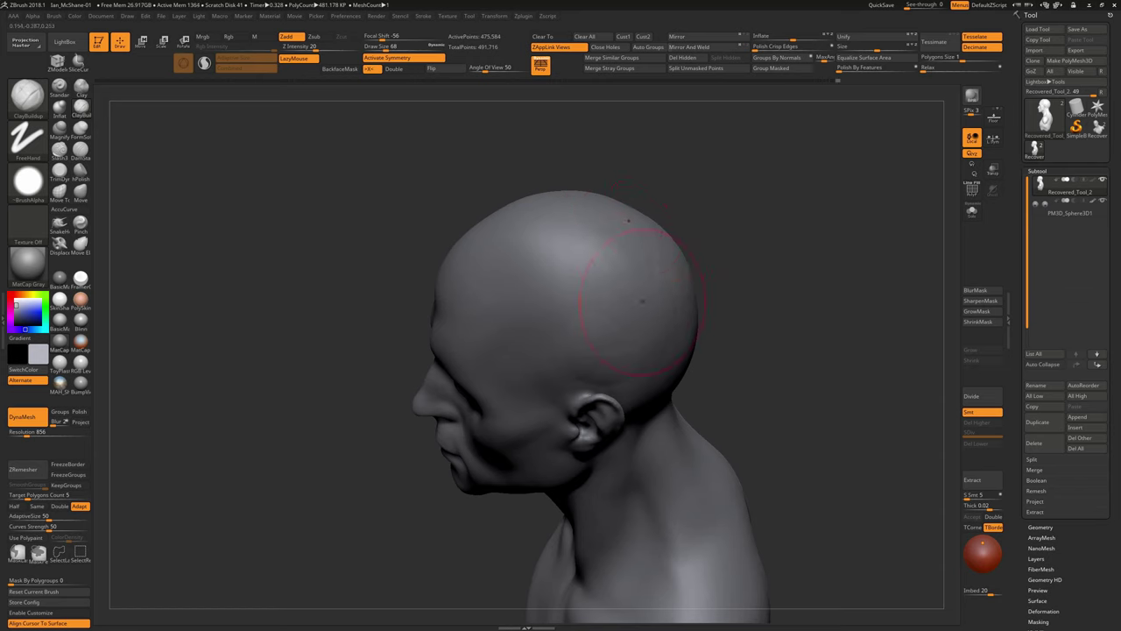
mouse_move(642, 300)
mouse_down()
mouse_move(826, 412)
mouse_move(846, 318)
mouse_up()
Shape the nape and back of the neck with the Move and ClayBuildup brushes
key(b)
key(m)
key(v)
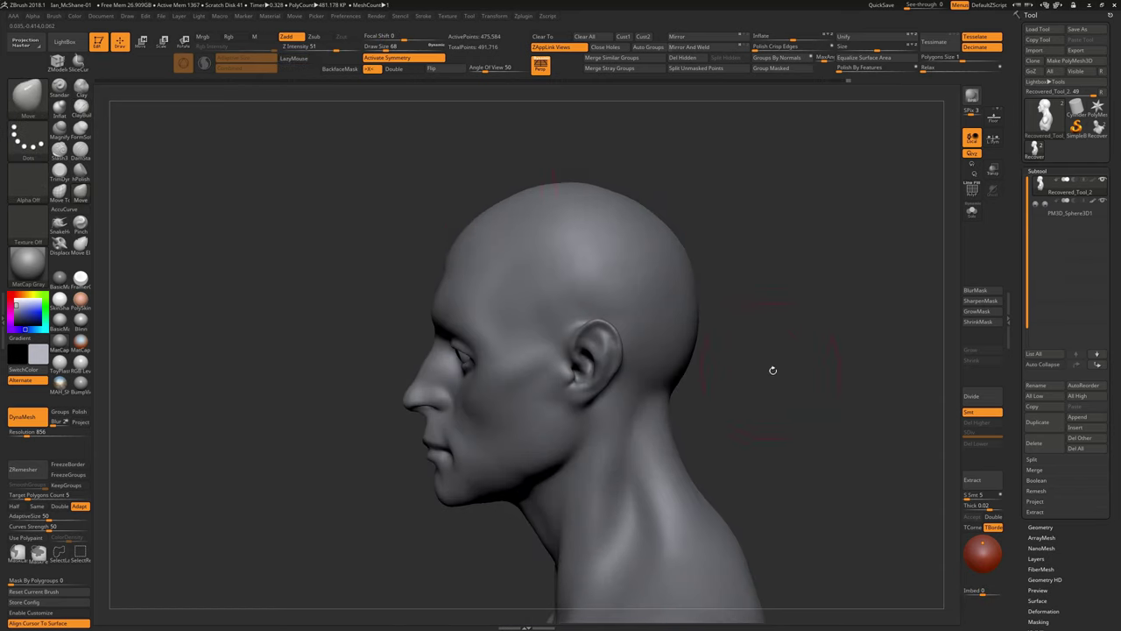
drag(773, 369, 823, 262)
drag(670, 324, 490, 332)
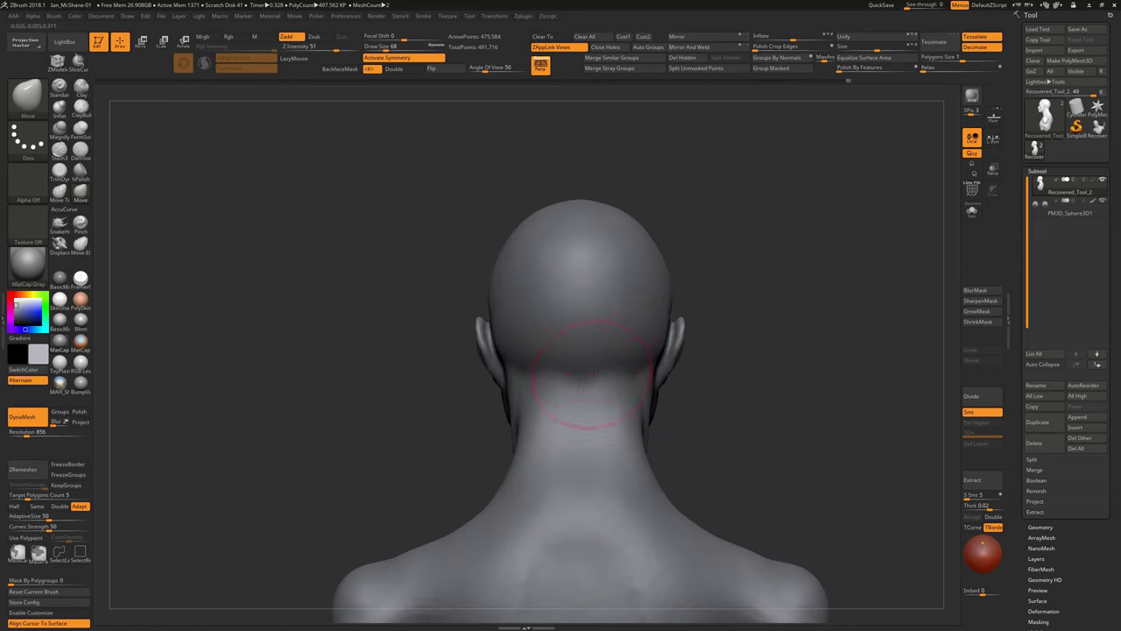
key(b)
key(c)
key(b)
drag(563, 374, 529, 374)
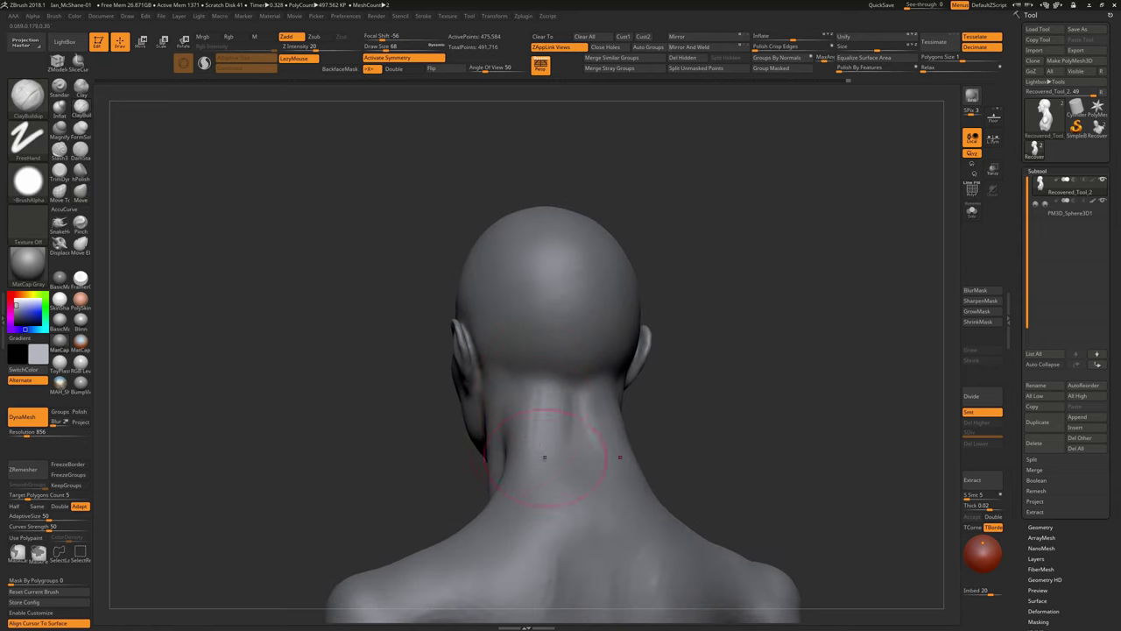
drag(701, 412, 700, 360)
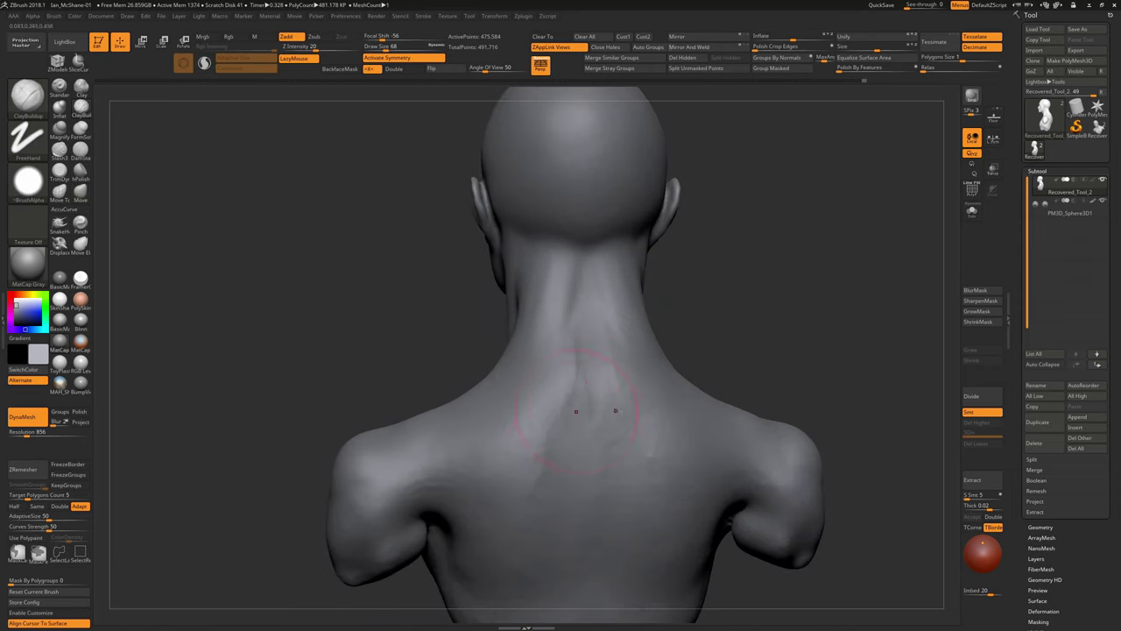
Check the bust's left-side profile and shoulder contours with the Move brush active
drag(593, 371, 592, 473)
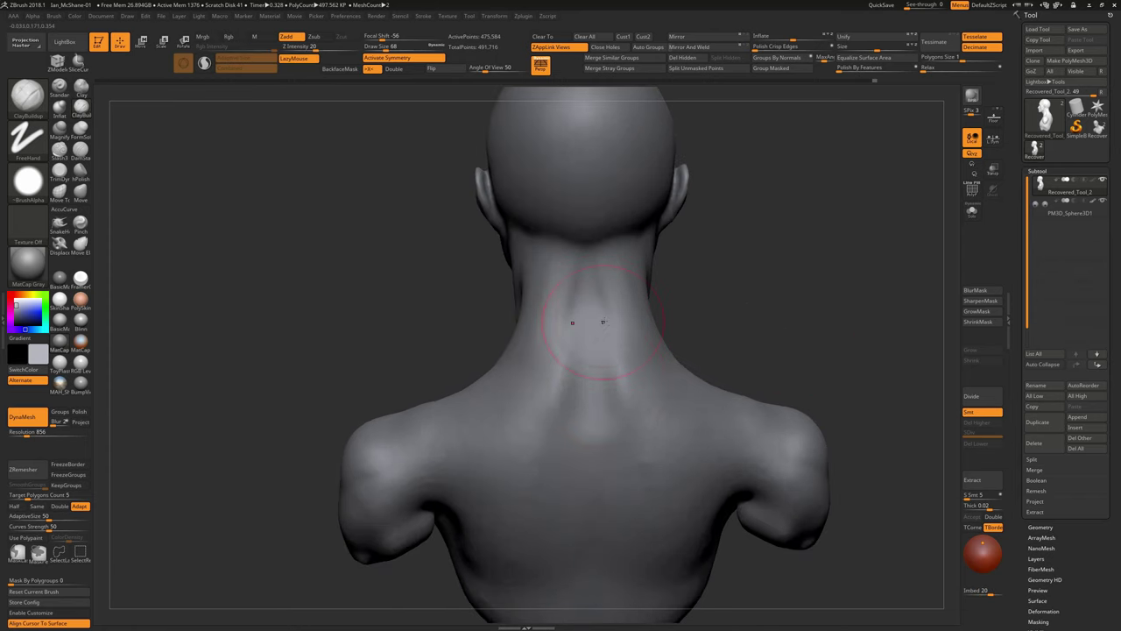
drag(701, 403, 859, 401)
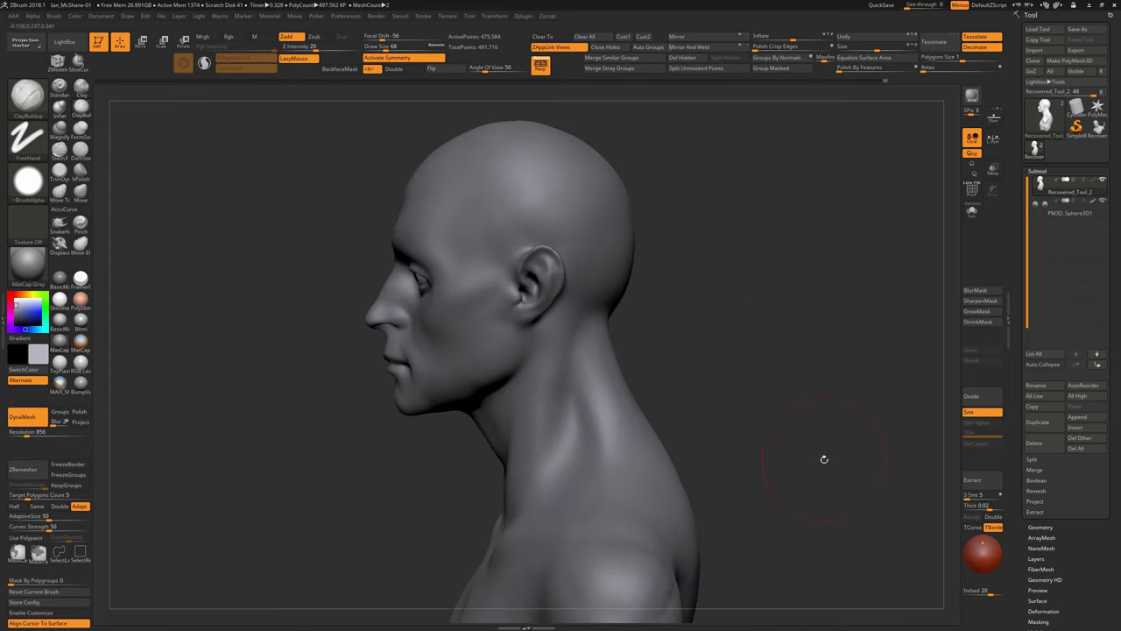
drag(823, 458, 843, 400)
key(b)
key(m)
key(v)
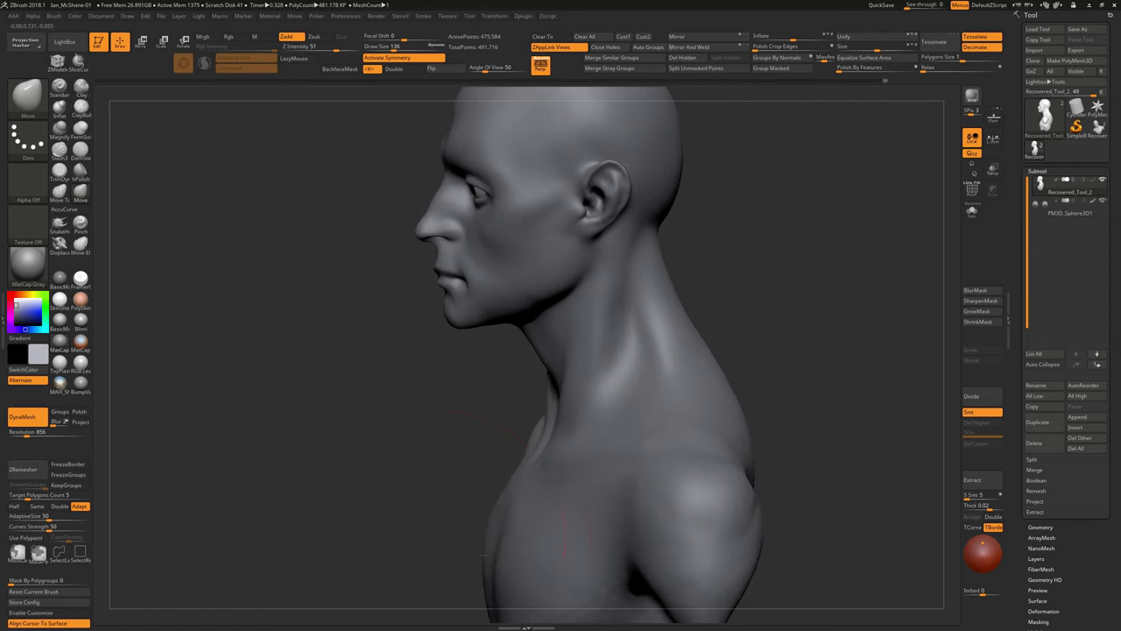
mouse_move(385, 526)
mouse_down()
mouse_move(775, 514)
mouse_move(671, 388)
mouse_move(876, 394)
mouse_up()
Snap to front view, pick a small DamStandard brush, and turn the head to three-quarter
key(f)
scroll(704, 336, up, 2)
scroll(710, 325, up, 2)
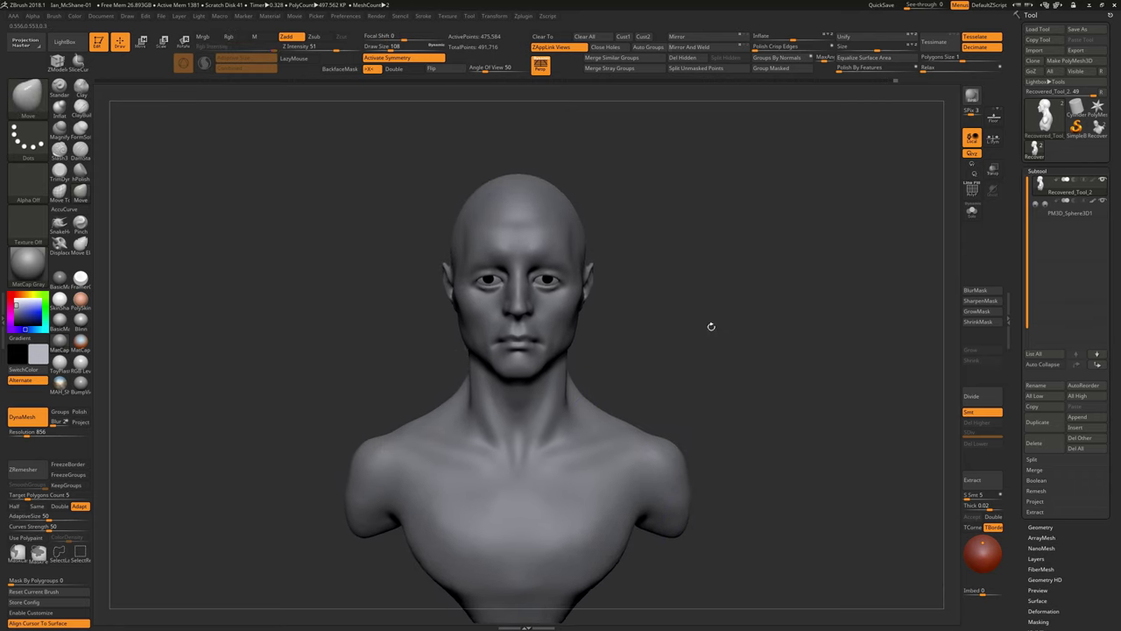
scroll(711, 326, up, 3)
scroll(839, 443, down, 2)
scroll(801, 450, down, 2)
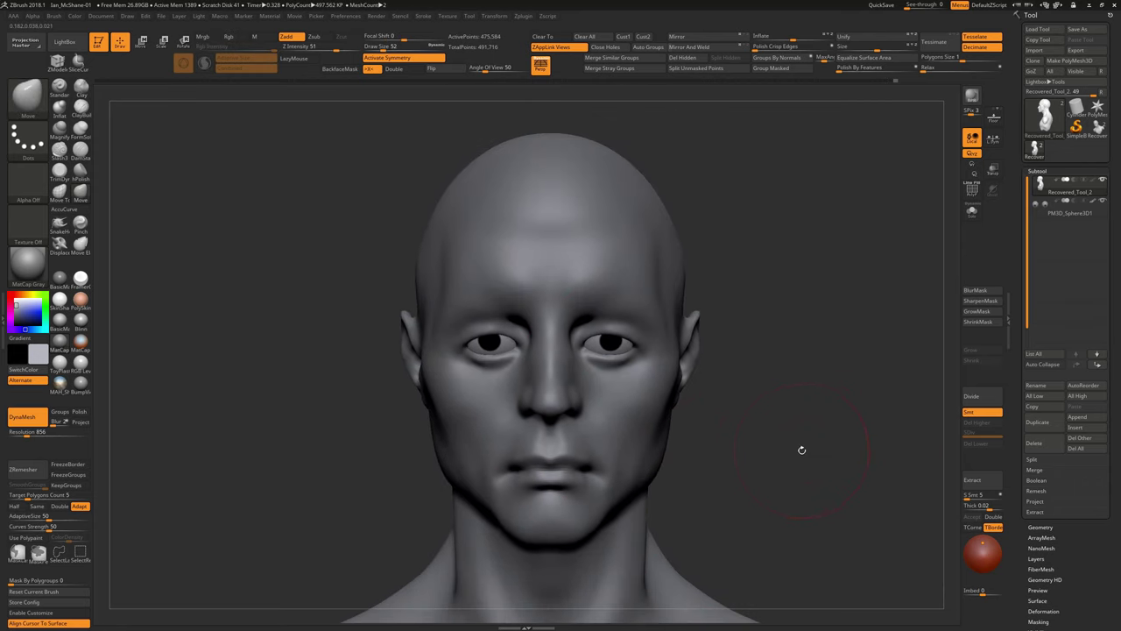
key(b)
key(d)
key(s)
drag(745, 400, 622, 333)
key(s)
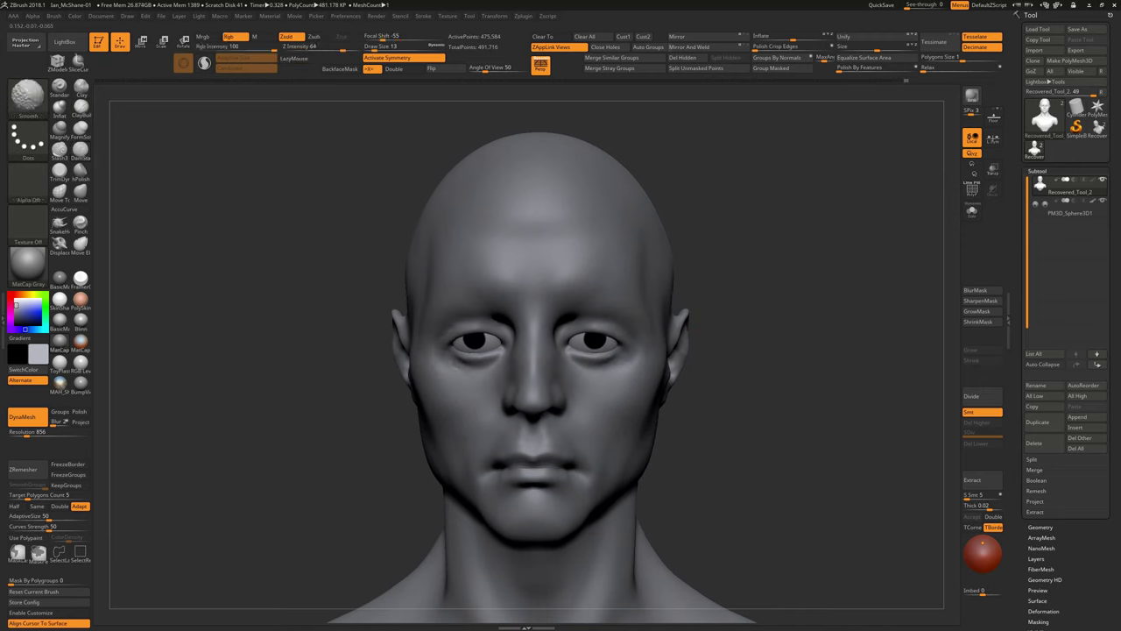
drag(635, 346, 623, 335)
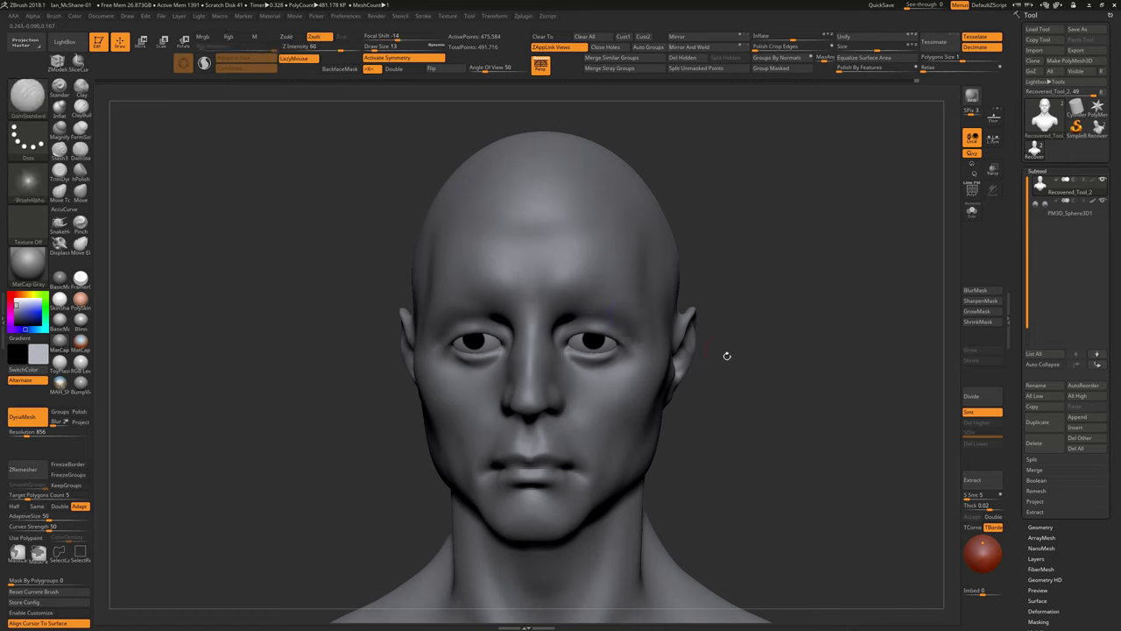
mouse_move(726, 353)
mouse_down()
mouse_move(624, 351)
mouse_move(663, 347)
mouse_up()
Smooth away the stray cut scar beside the right eye
key(shift)
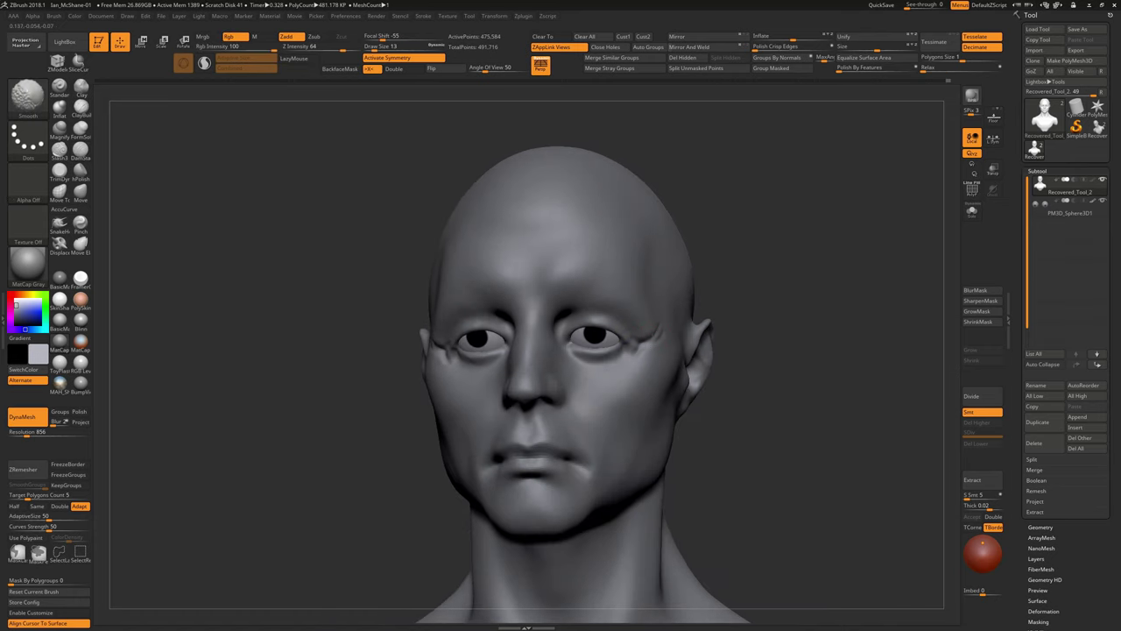
mouse_move(743, 415)
mouse_down()
mouse_move(768, 450)
mouse_move(636, 335)
mouse_up()
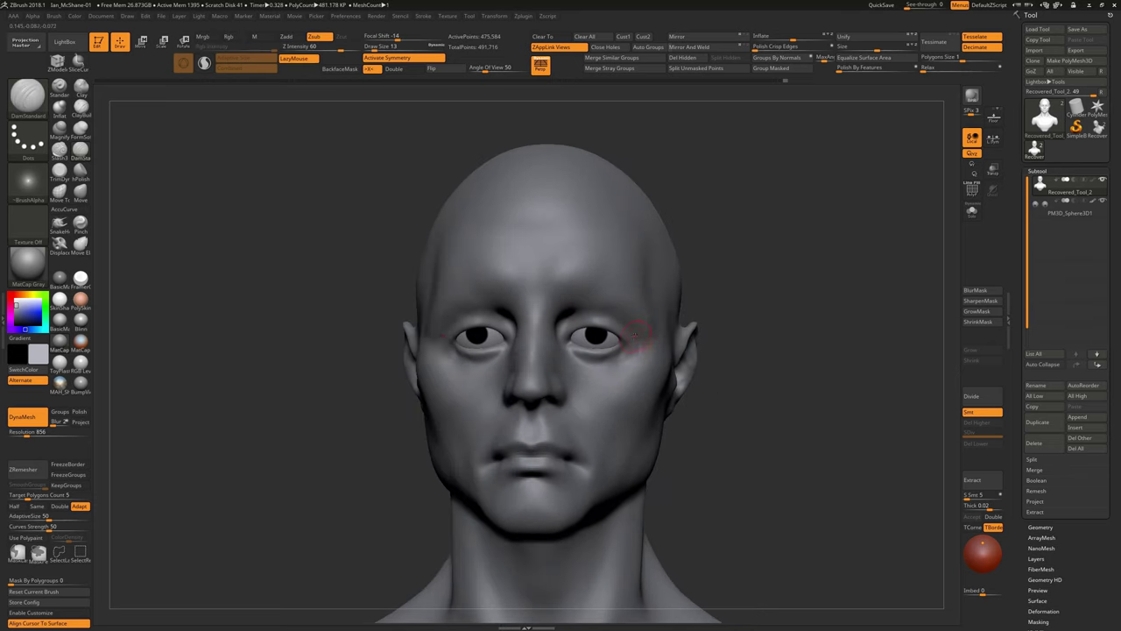
key(shift)
mouse_move(631, 351)
mouse_down()
mouse_move(617, 373)
mouse_move(635, 341)
mouse_up()
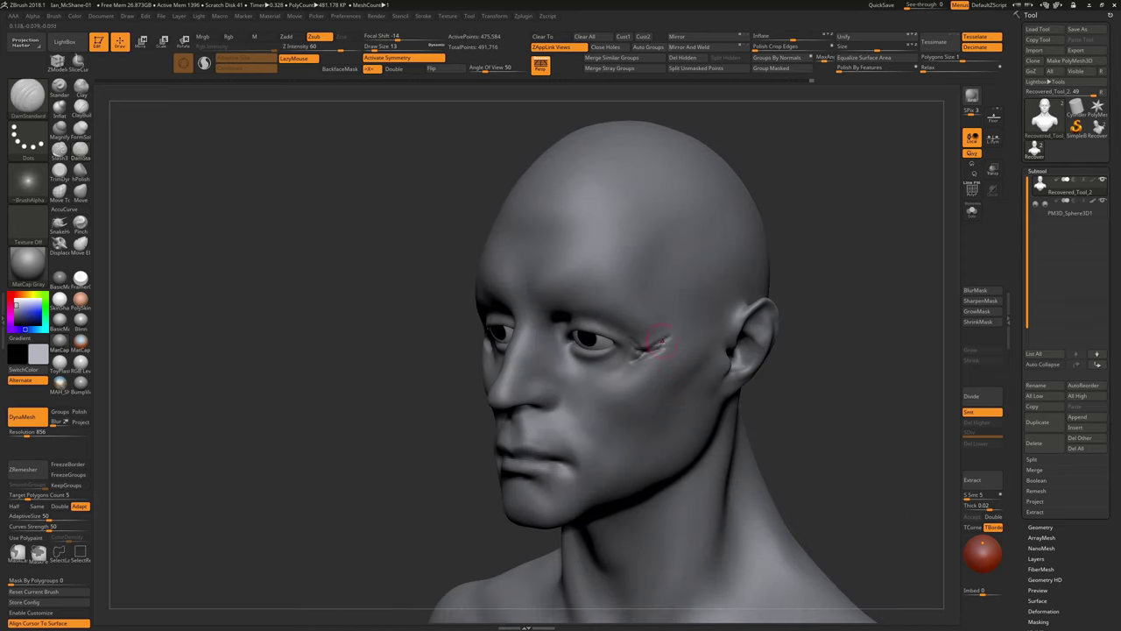
shift+drag(664, 335, 674, 317)
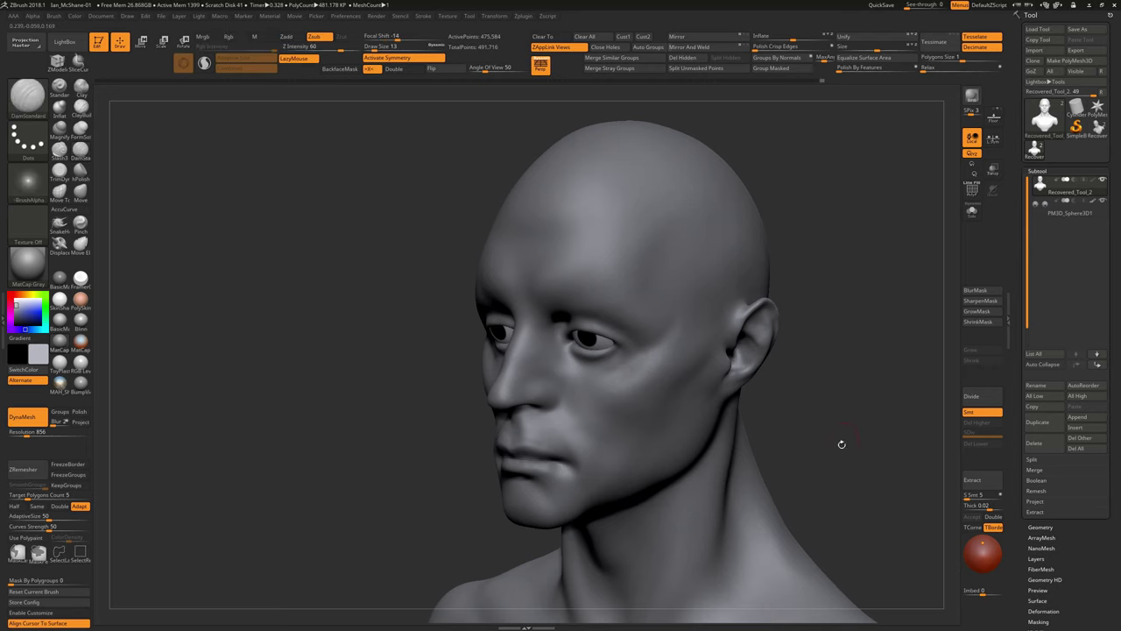
mouse_move(841, 446)
mouse_down()
mouse_move(654, 302)
mouse_move(616, 316)
mouse_up()
Try ClayBuildup, then switch to the Move brush and zoom into a front view of the face
key(b)
key(c)
key(b)
key(shift)
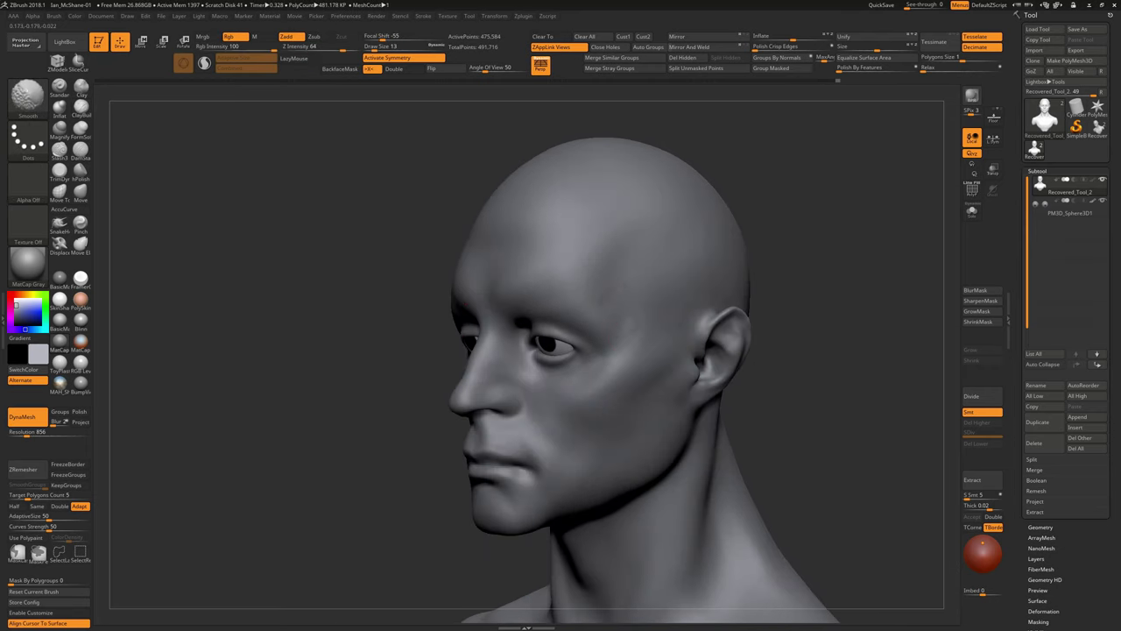
mouse_move(770, 411)
shift+mouse_down()
mouse_move(744, 403)
mouse_move(773, 386)
mouse_move(819, 429)
mouse_move(534, 495)
mouse_move(590, 505)
mouse_move(721, 455)
mouse_move(578, 434)
mouse_move(475, 438)
mouse_move(743, 406)
shift+mouse_up()
key(s)
key(b)
key(m)
key(v)
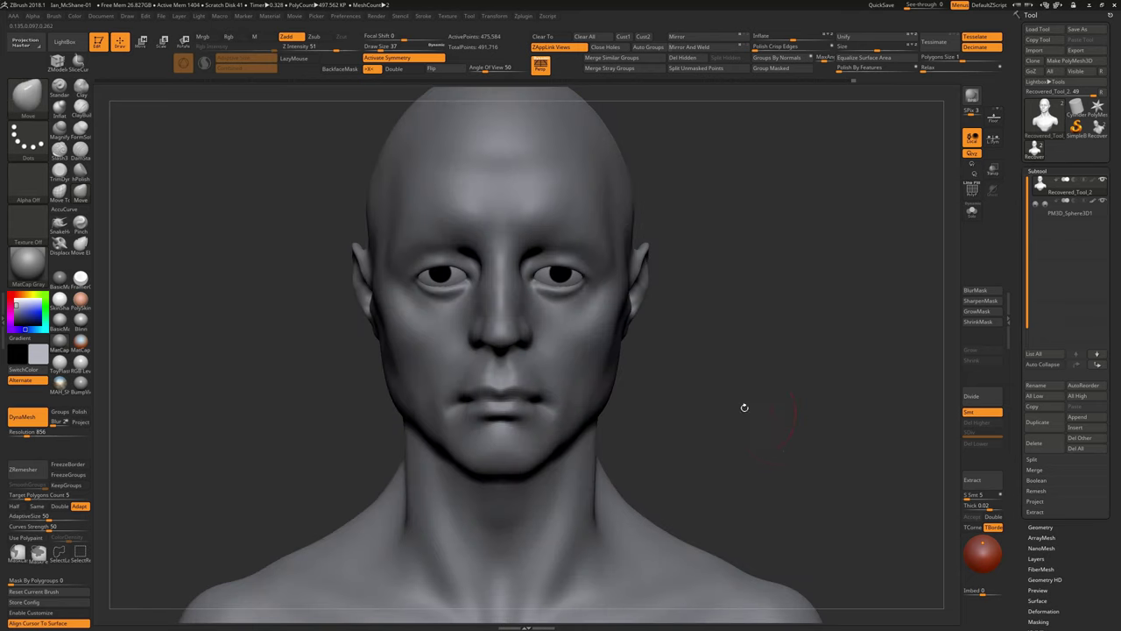
alt+drag(680, 275, 595, 337)
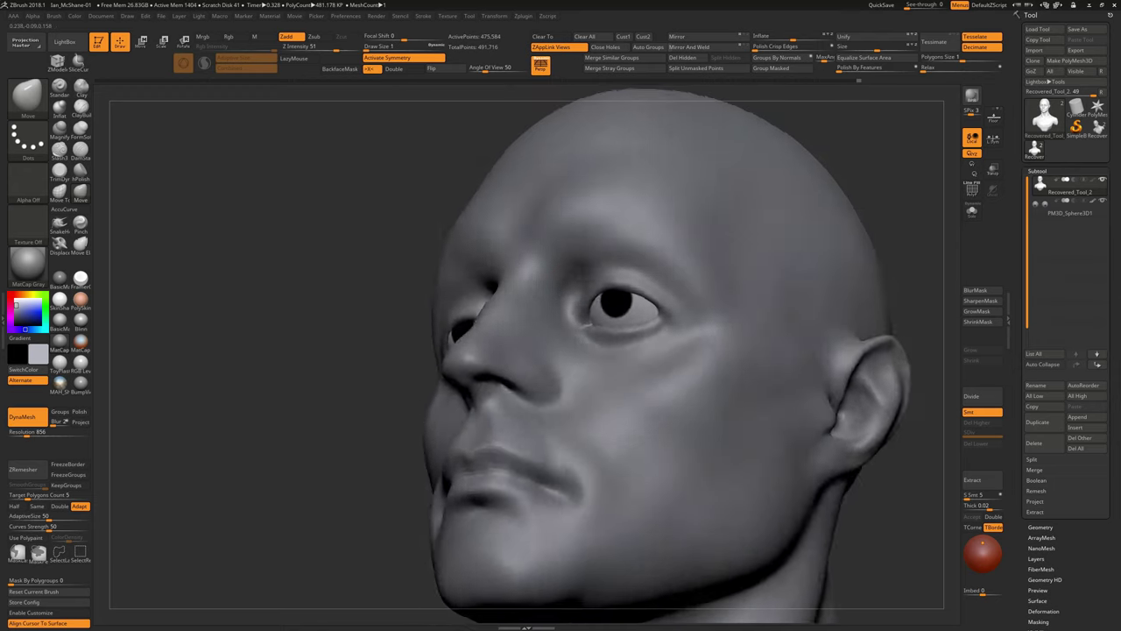
Carve a crease above both upper eyelids with a small DamStandard brush
key(b)
key(d)
key(s)
right_drag(578, 279, 622, 294)
key(s)
drag(569, 284, 627, 279)
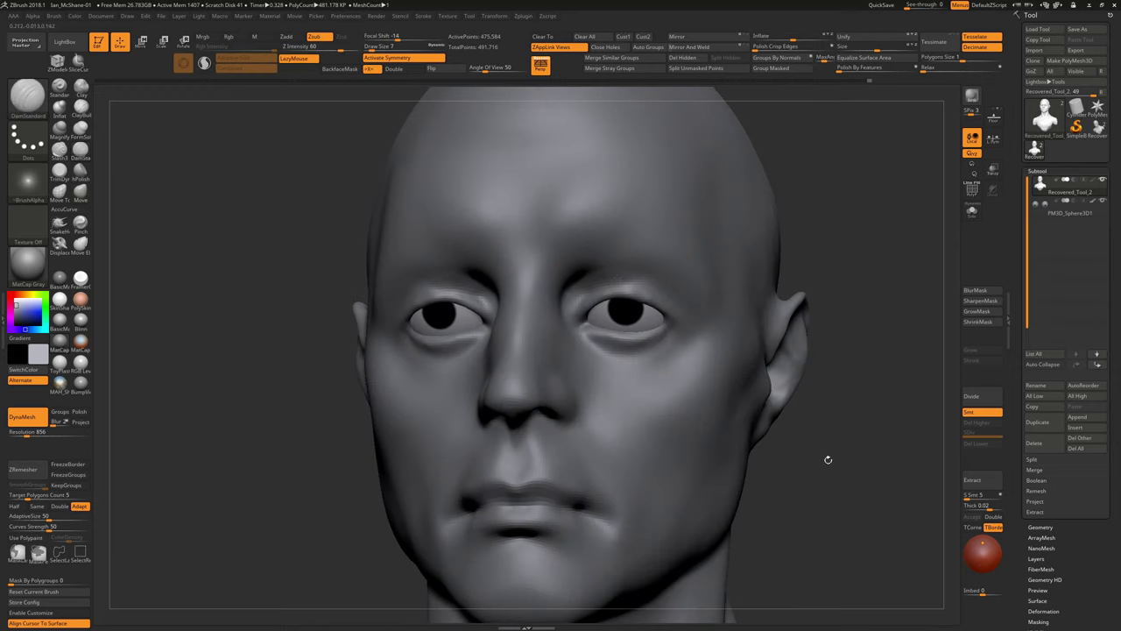
mouse_move(826, 458)
shift+mouse_down()
mouse_move(853, 429)
mouse_move(824, 412)
shift+mouse_up()
Reshape the brow above both eyes with the Move brush, then reframe the whole head
key(b)
key(m)
key(v)
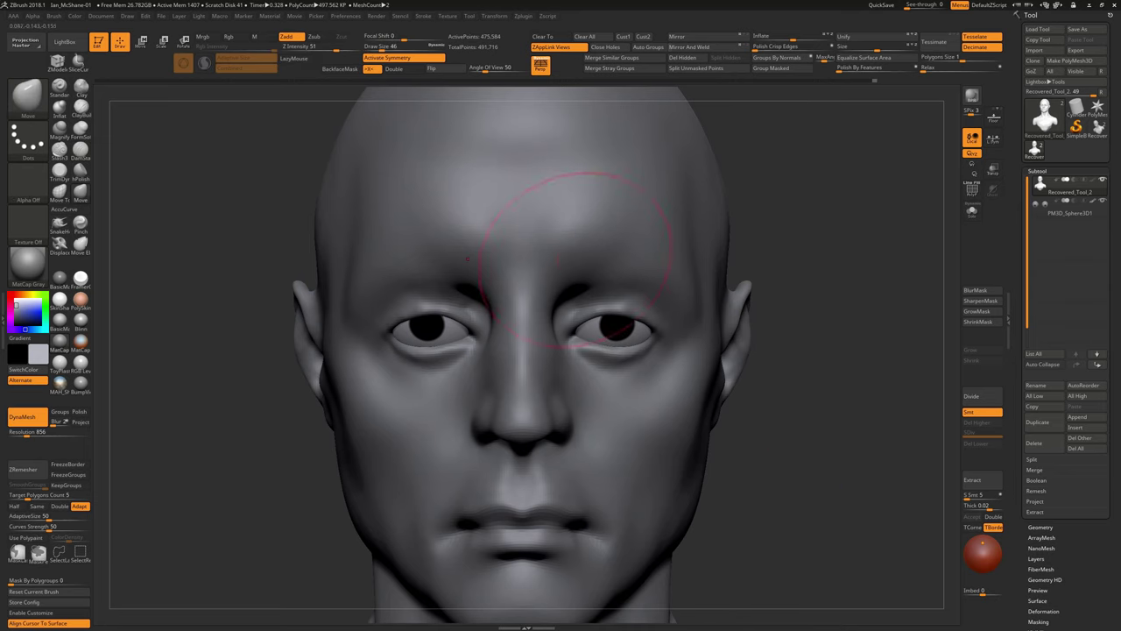
drag(575, 259, 679, 311)
key(f)
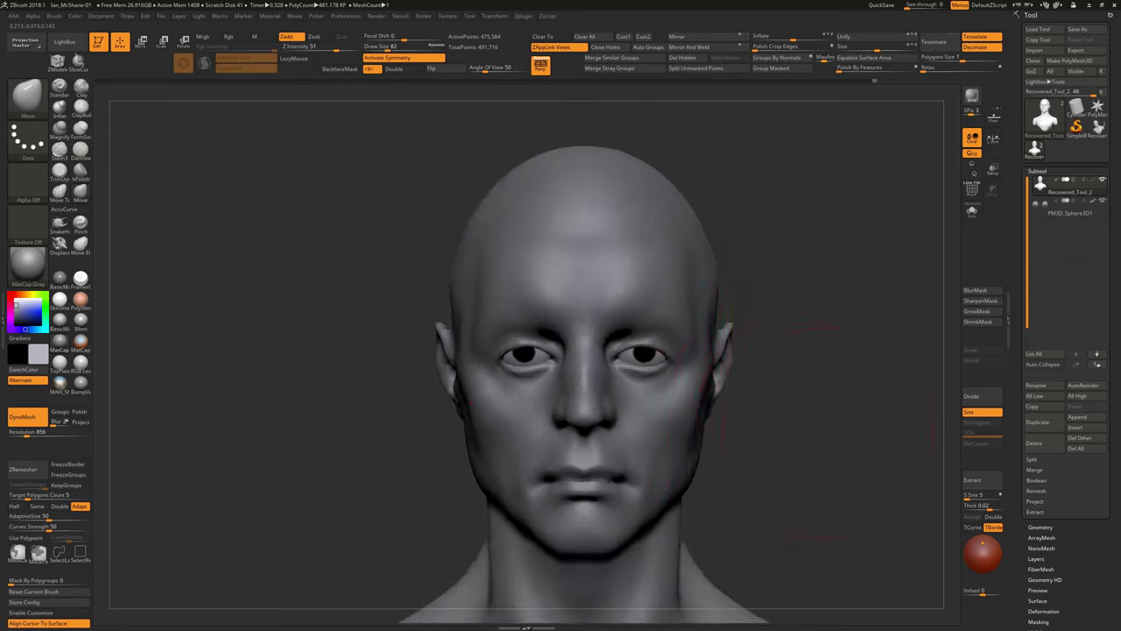
mouse_move(788, 368)
mouse_down()
mouse_move(411, 536)
mouse_move(336, 433)
mouse_move(627, 476)
mouse_move(806, 440)
mouse_up()
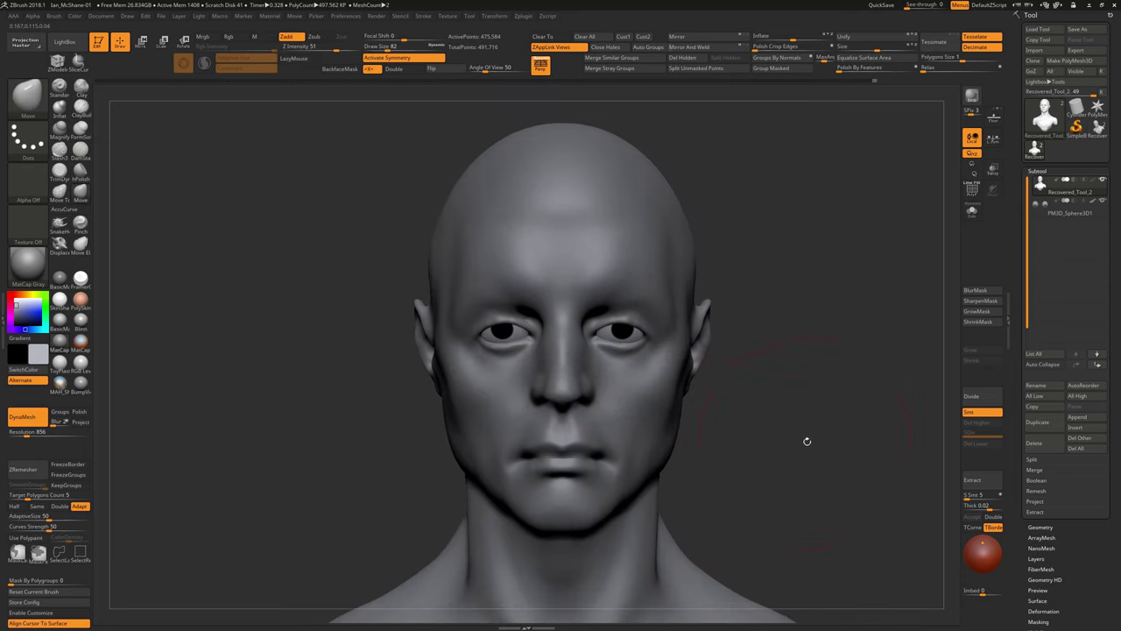
alt+drag(325, 478, 282, 524)
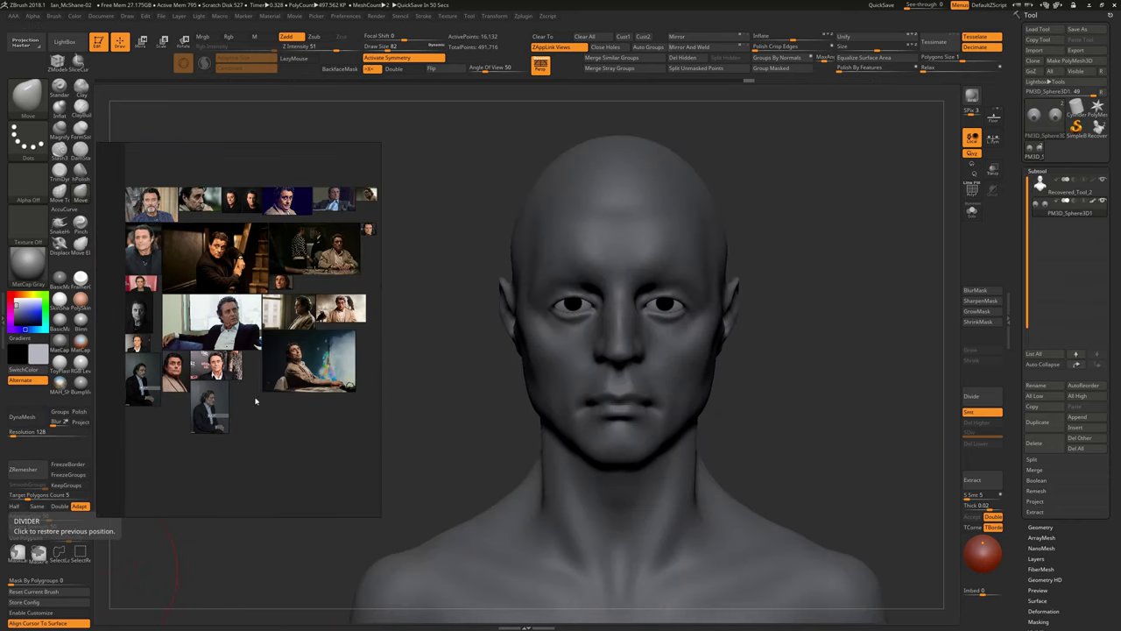
Enlarge one reference photo of the man and build up form down the right cheek
double_click(236, 329)
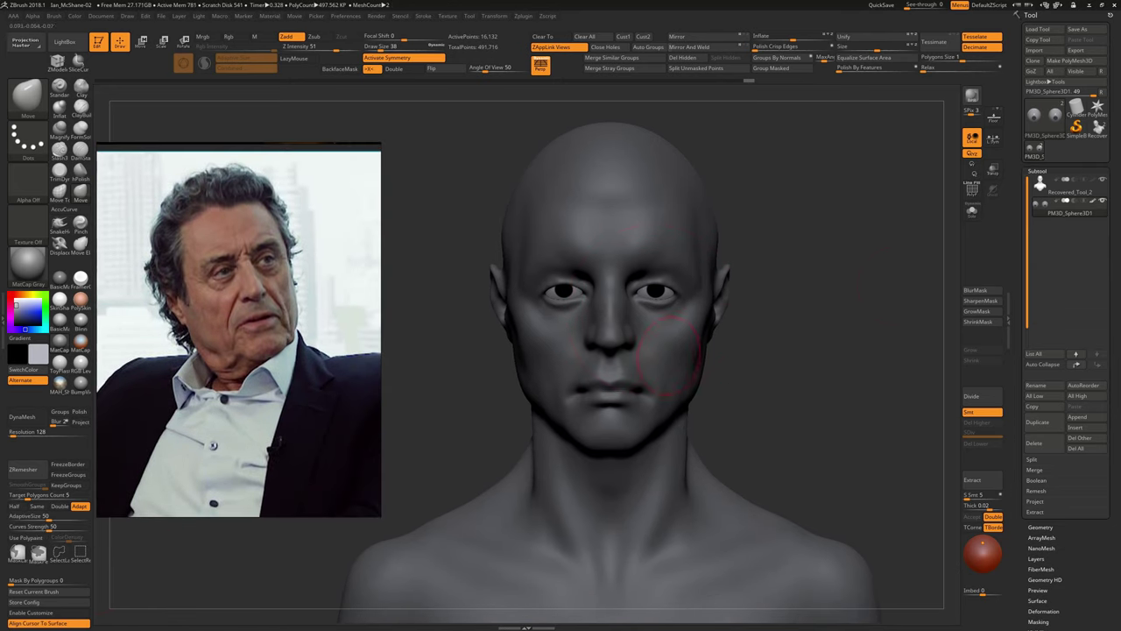
key(s)
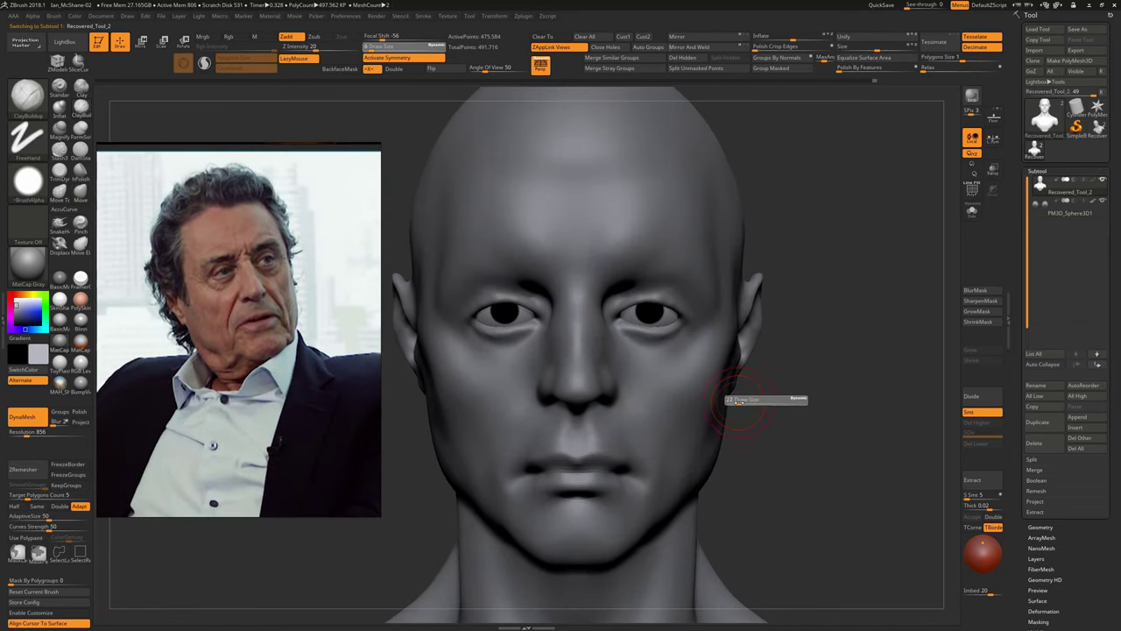
drag(726, 394, 730, 409)
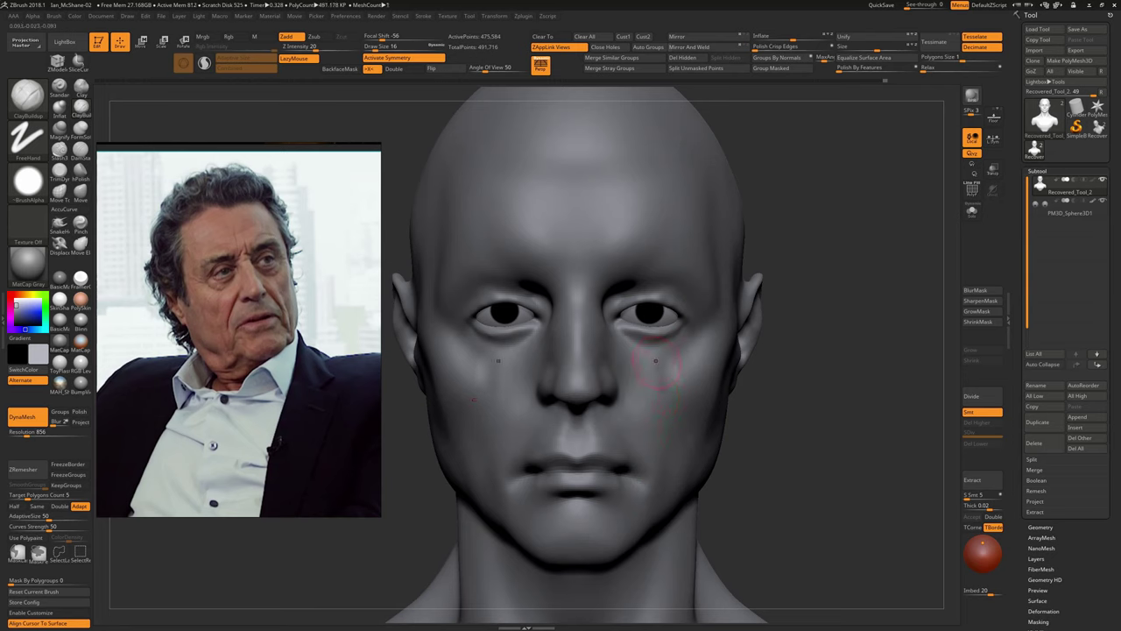
drag(661, 381, 663, 404)
Carve the fold from nose to mouth corner and soften its upper part
key(shift)
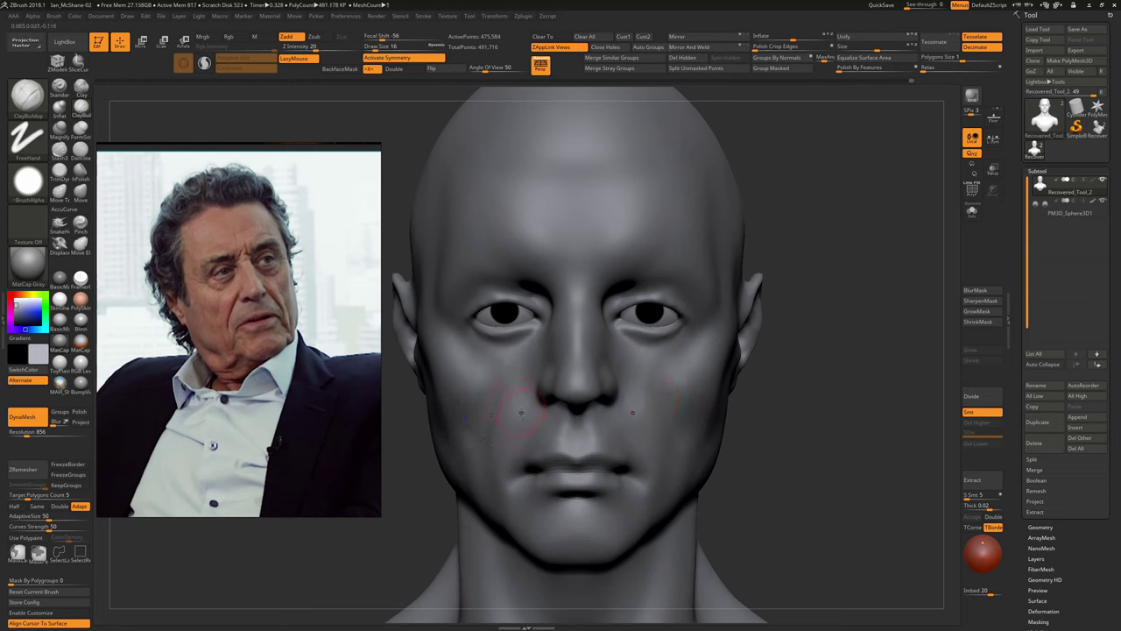
right_drag(537, 385, 613, 372)
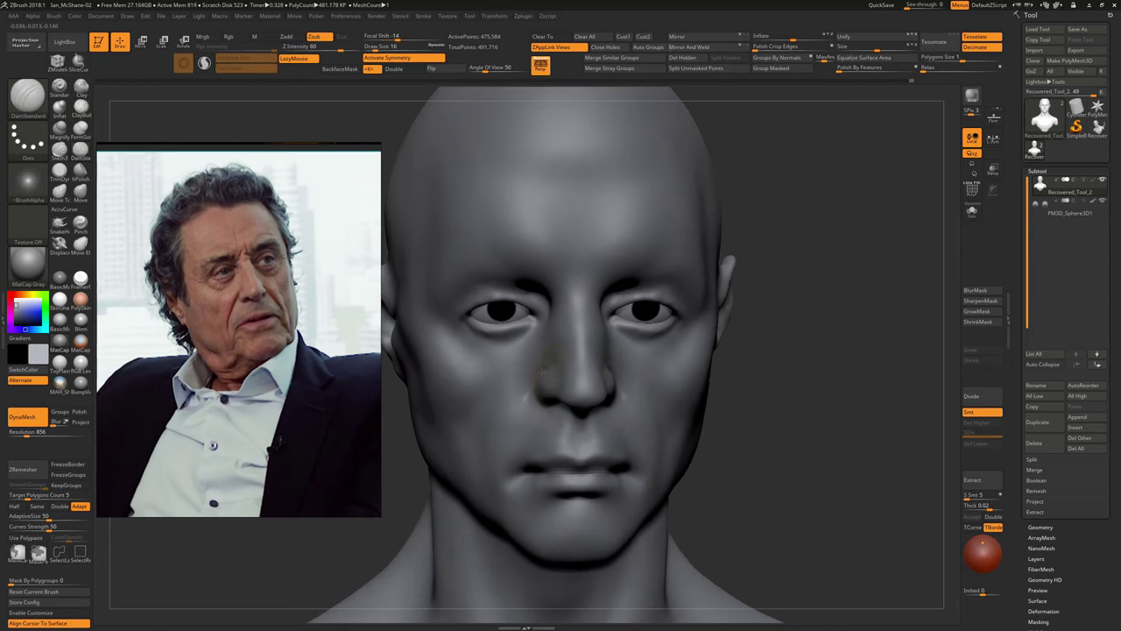
drag(528, 389, 501, 445)
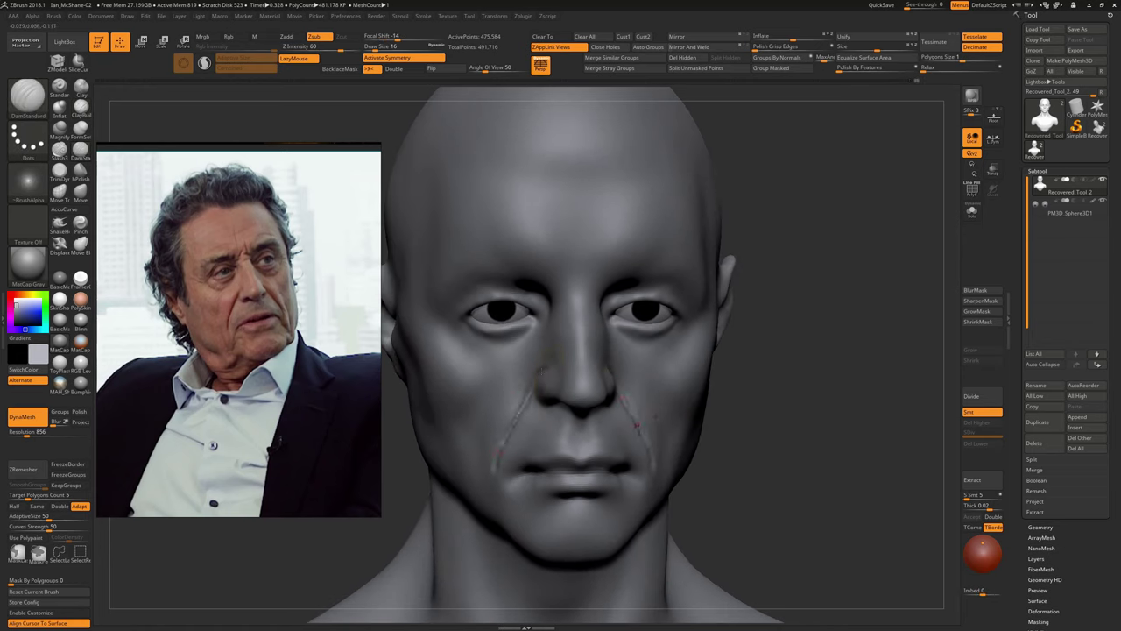
shift+drag(544, 372, 495, 464)
right_drag(528, 393, 455, 396)
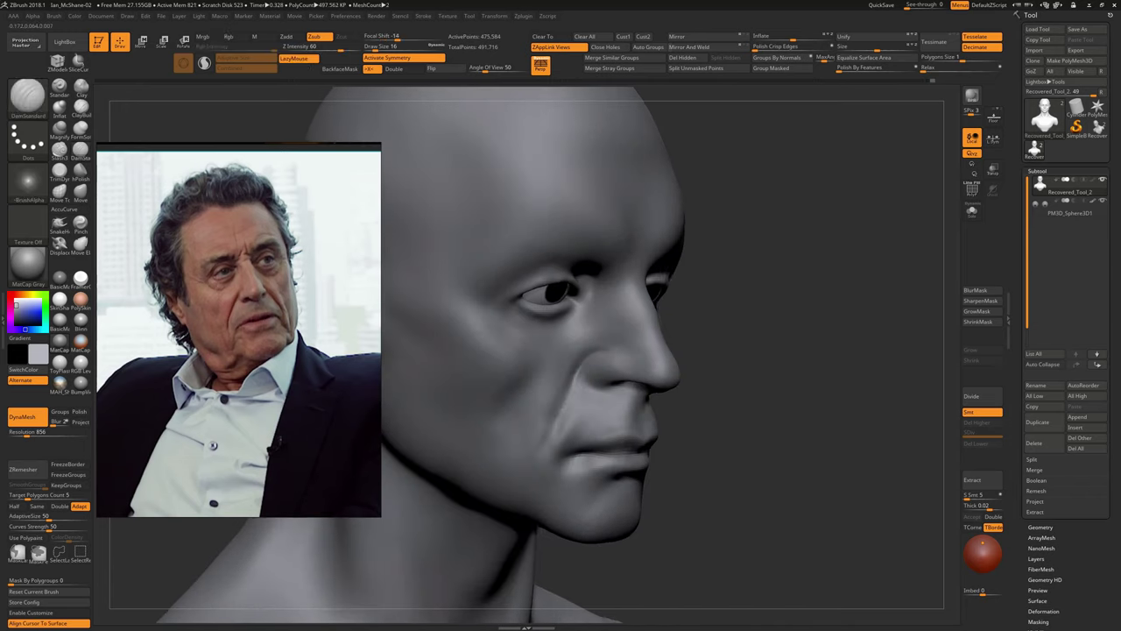
mouse_move(366, 96)
right_down()
mouse_move(581, 375)
mouse_move(590, 414)
mouse_move(834, 458)
mouse_move(774, 408)
right_up()
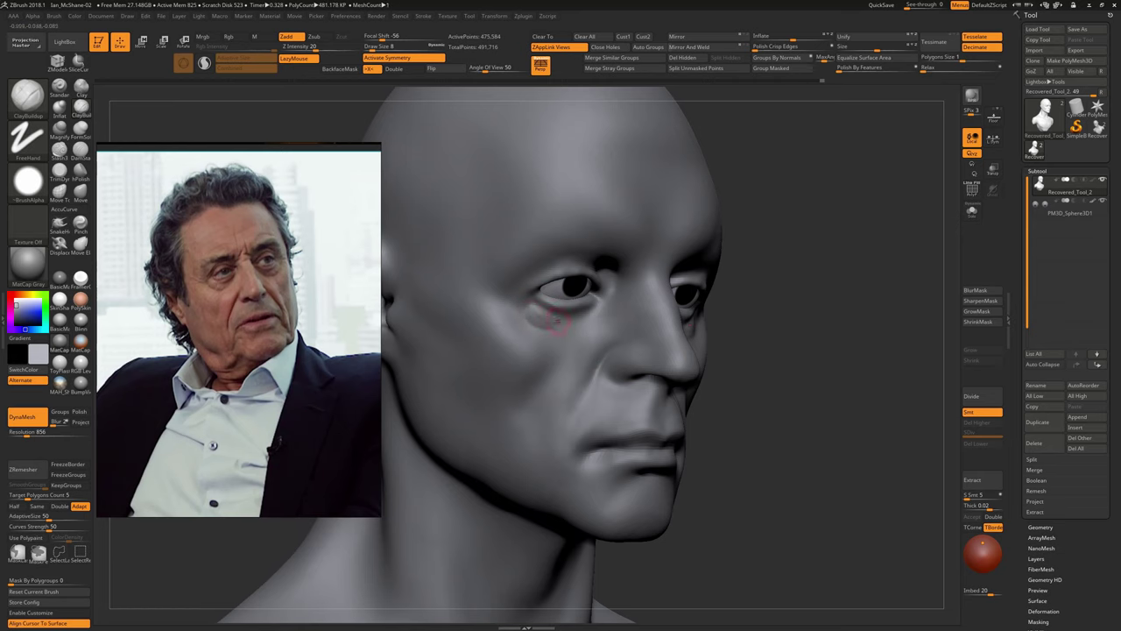
Switch from DamStandard to the Move brush and turn the head to side profile
key(b)
key(d)
key(s)
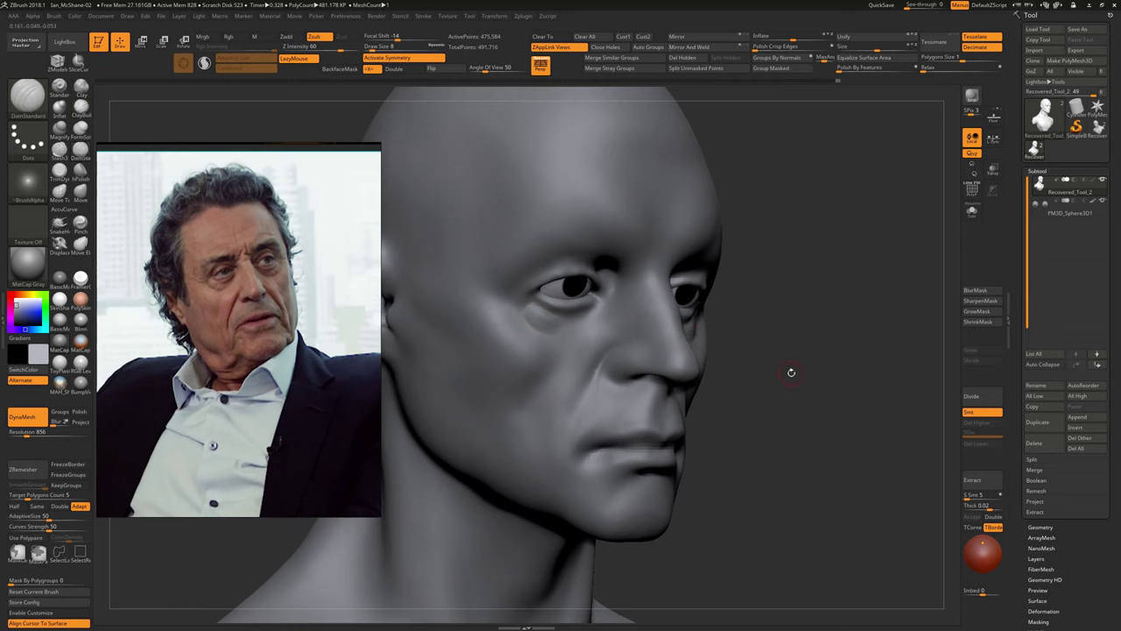
mouse_move(791, 374)
right_down()
mouse_move(521, 287)
mouse_move(537, 342)
mouse_move(834, 392)
right_up()
key(b)
key(m)
key(v)
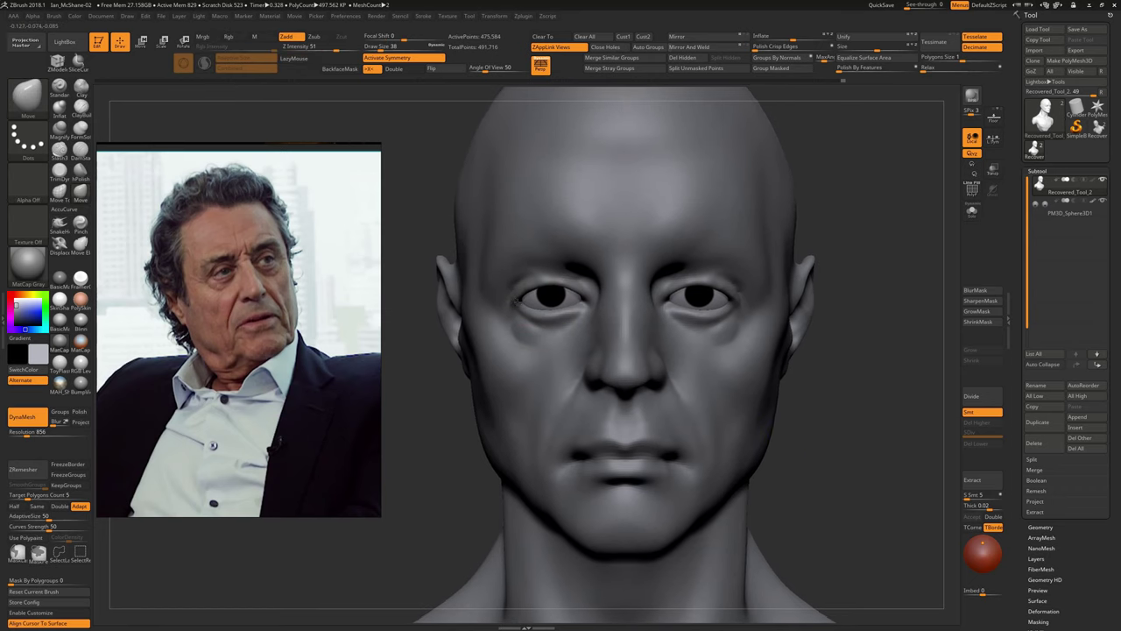
mouse_move(523, 298)
right_down()
mouse_move(853, 426)
mouse_move(620, 323)
mouse_move(675, 263)
right_up()
Nudge the eyeball slightly right with the gizmo, then reactivate the head mesh
alt+click(853, 425)
key(w)
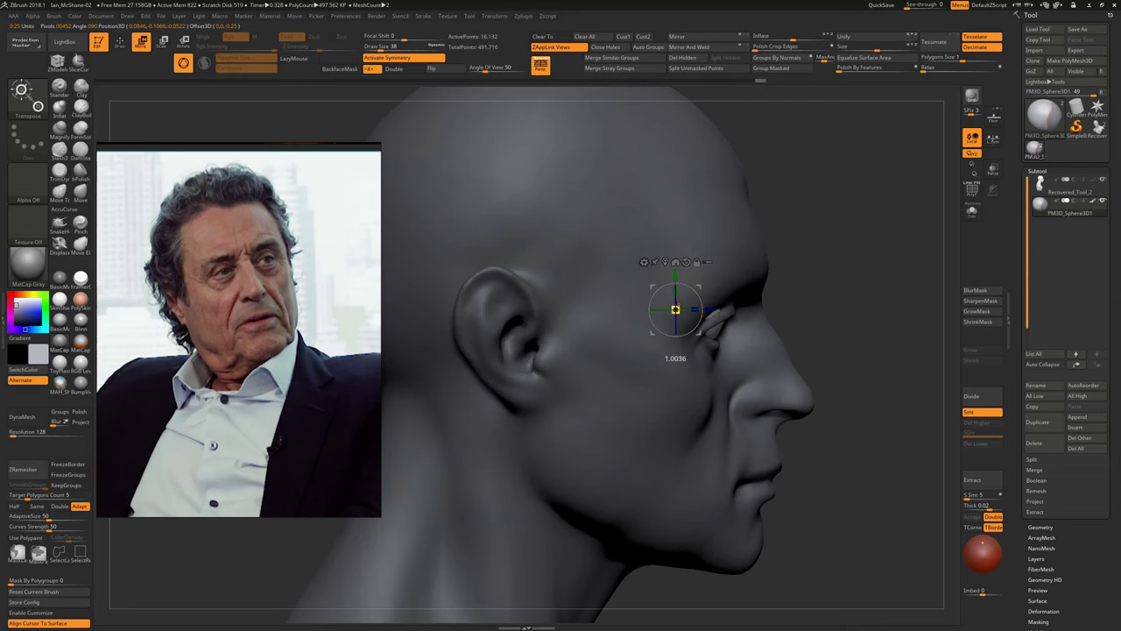
shift+right_drag(676, 308, 675, 308)
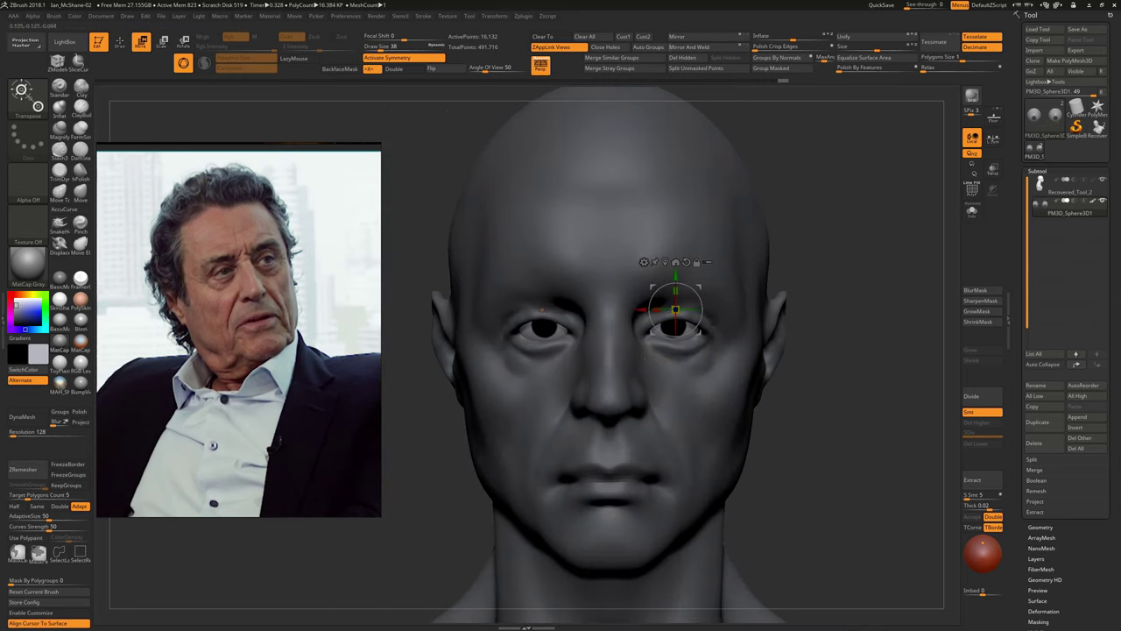
drag(675, 308, 678, 308)
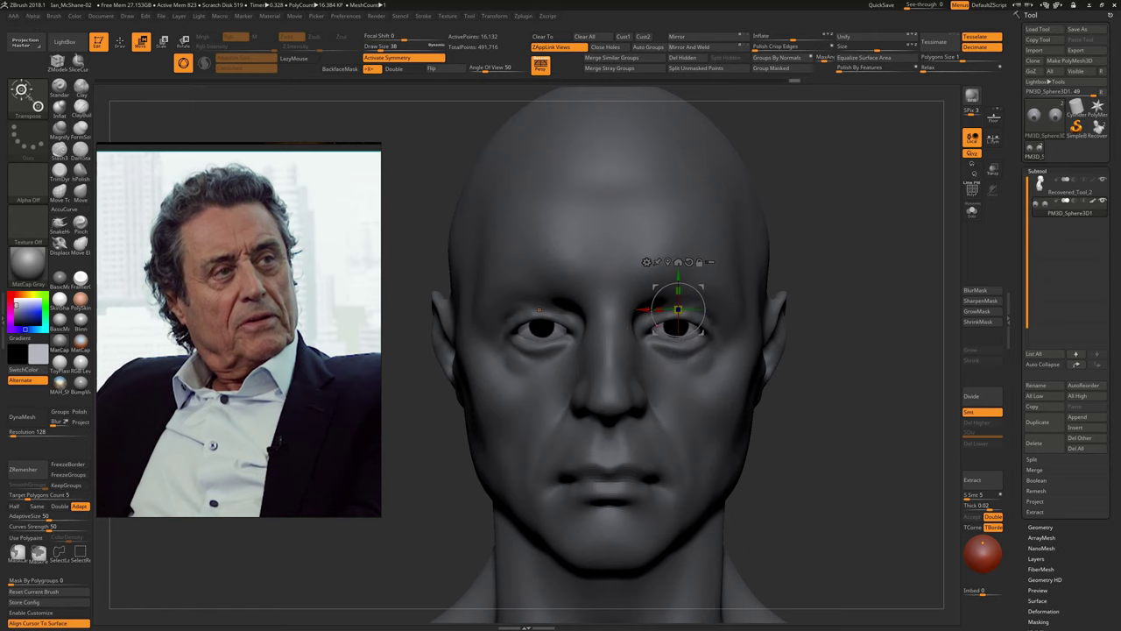
key(q)
alt+click(628, 324)
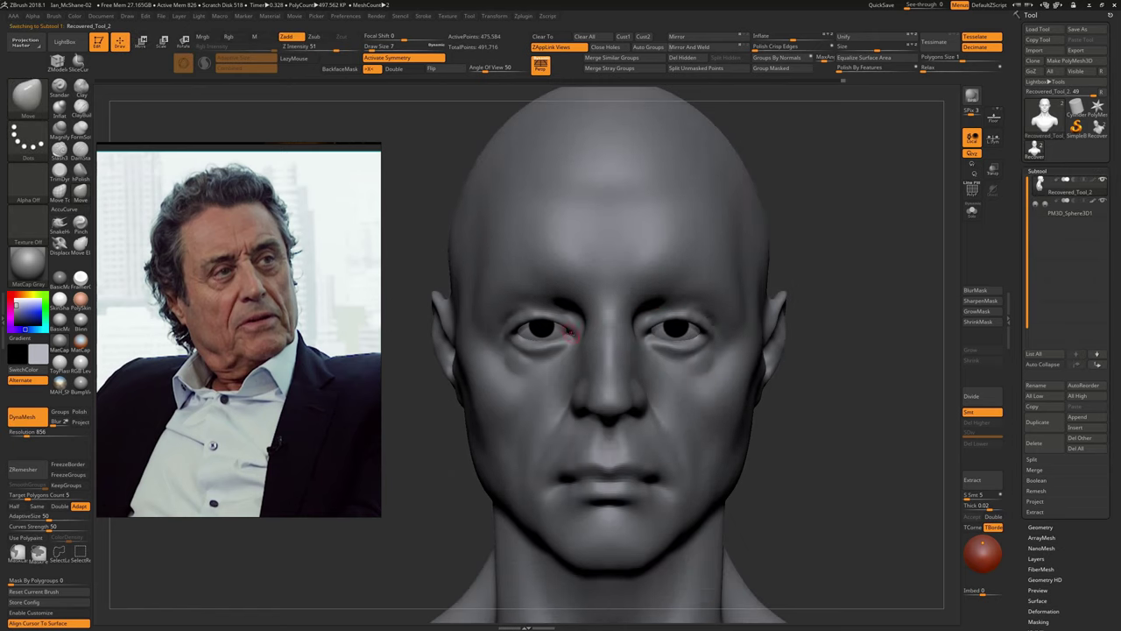
Set the brush size to 14, face the head straight on, and select ClayBuildup
key(s)
drag(567, 330, 575, 320)
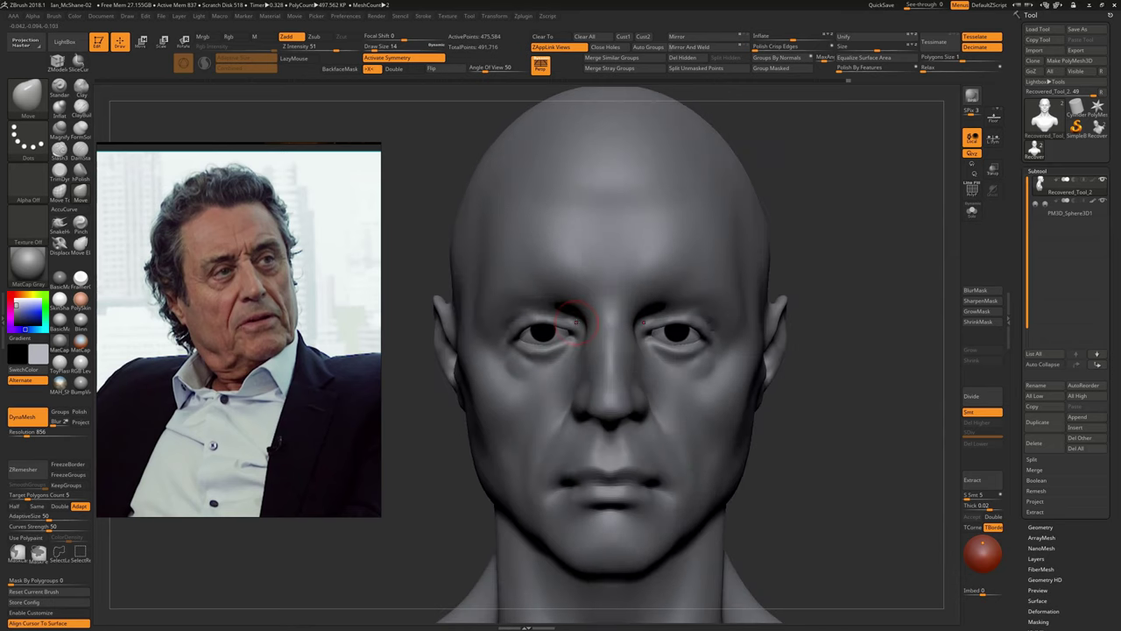
drag(838, 441, 808, 415)
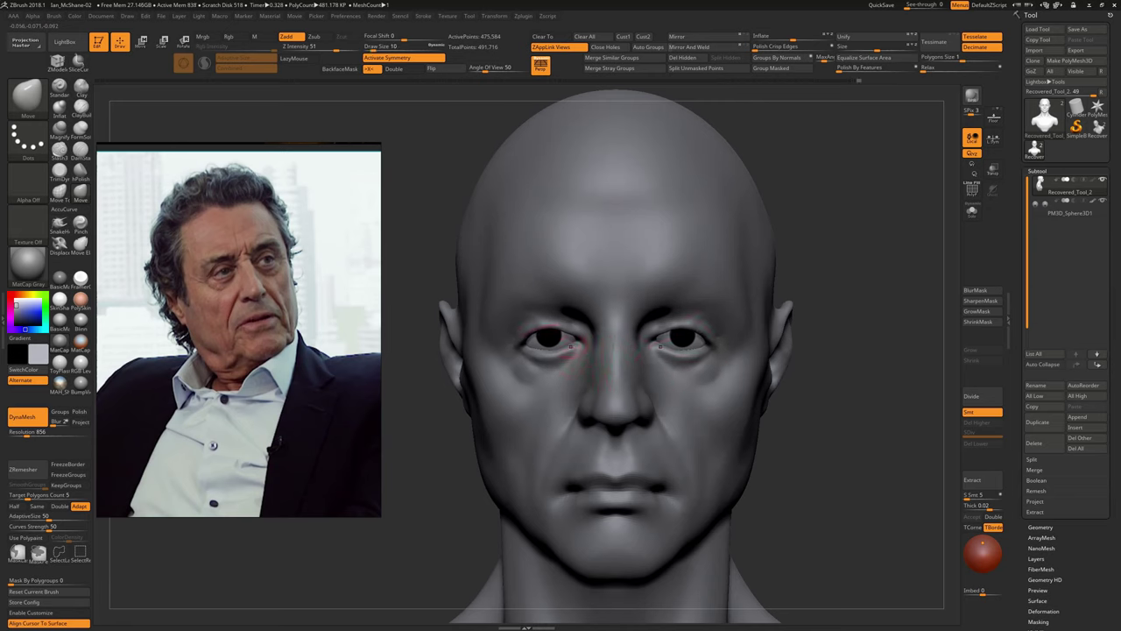
key(b)
key(d)
key(s)
key(b)
key(c)
key(b)
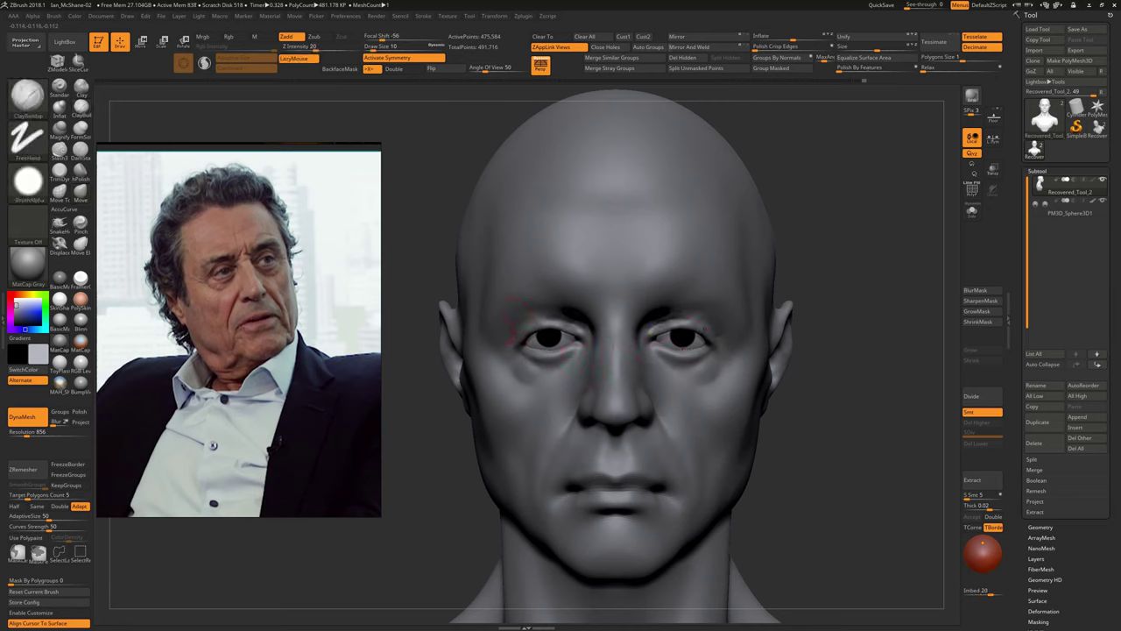
Build up the nose with ClayBuildup, checking it from front, three-quarter and side
key(b)
Carve small creases on the brow and a crease between the brows with DamStandard
key(d)
key(s)
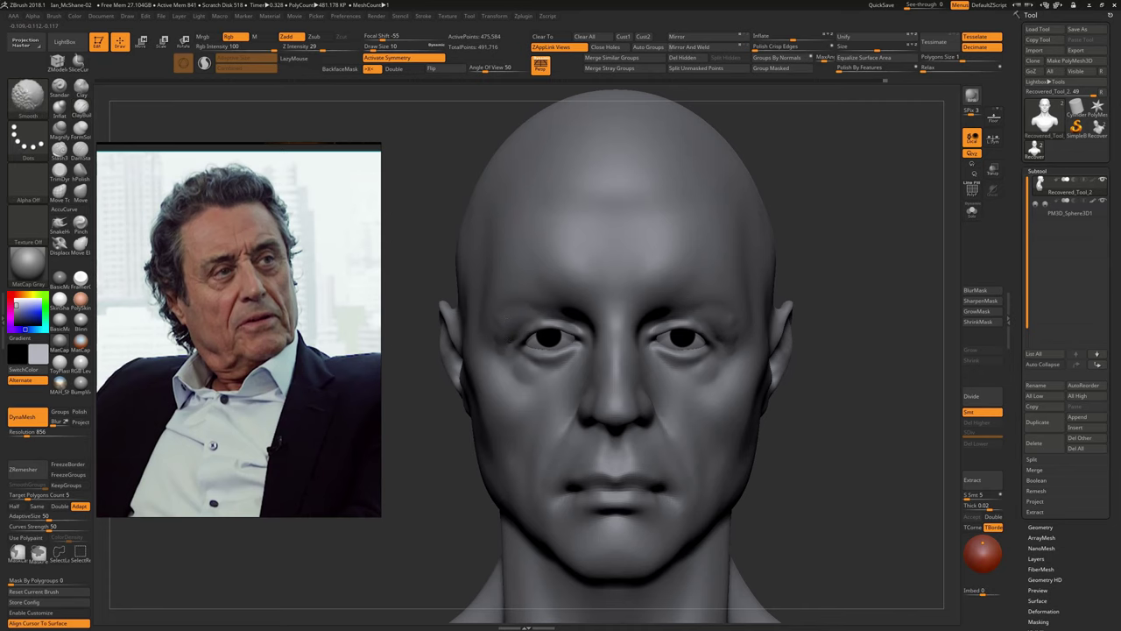
drag(797, 384, 876, 376)
mouse_move(585, 320)
mouse_down()
mouse_move(627, 291)
mouse_move(591, 298)
mouse_up()
mouse_move(812, 438)
mouse_down()
mouse_move(788, 434)
mouse_move(855, 404)
mouse_move(811, 333)
mouse_move(795, 332)
mouse_move(788, 411)
mouse_up()
drag(653, 326, 624, 331)
drag(823, 421, 780, 416)
key(b)
key(c)
key(b)
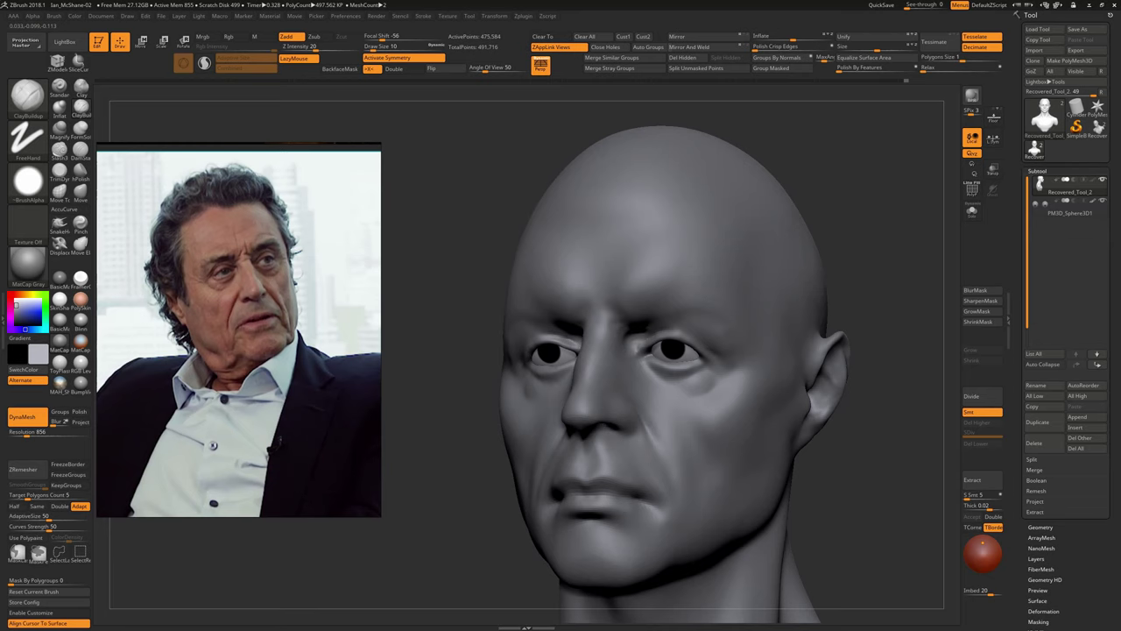
drag(856, 458, 784, 360)
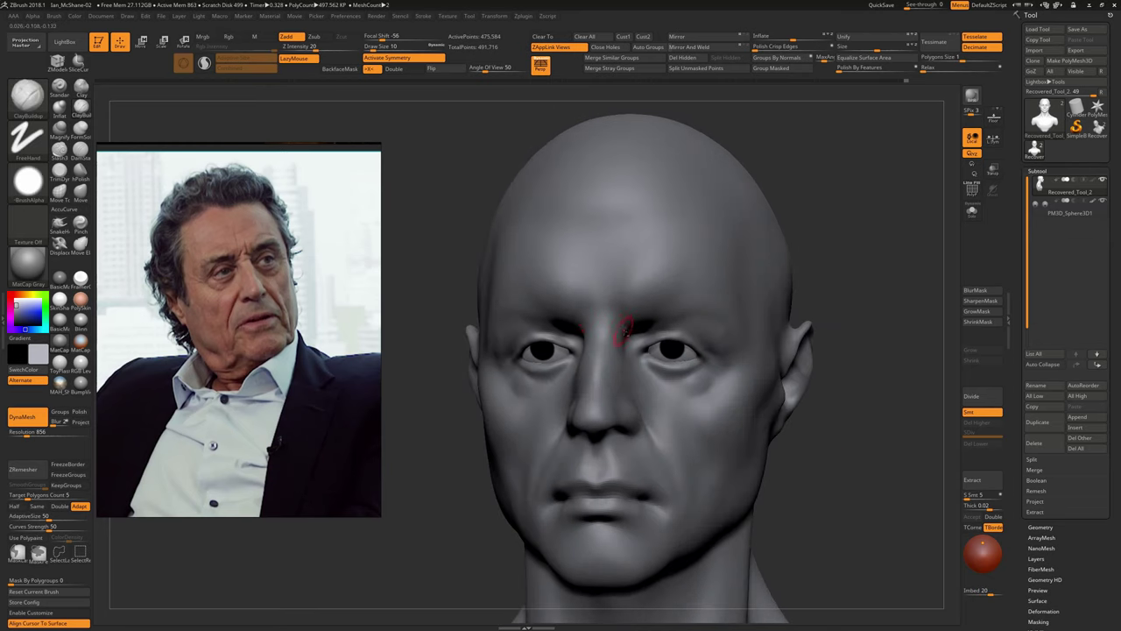
mouse_move(749, 433)
mouse_down()
mouse_move(769, 436)
mouse_move(609, 373)
mouse_up()
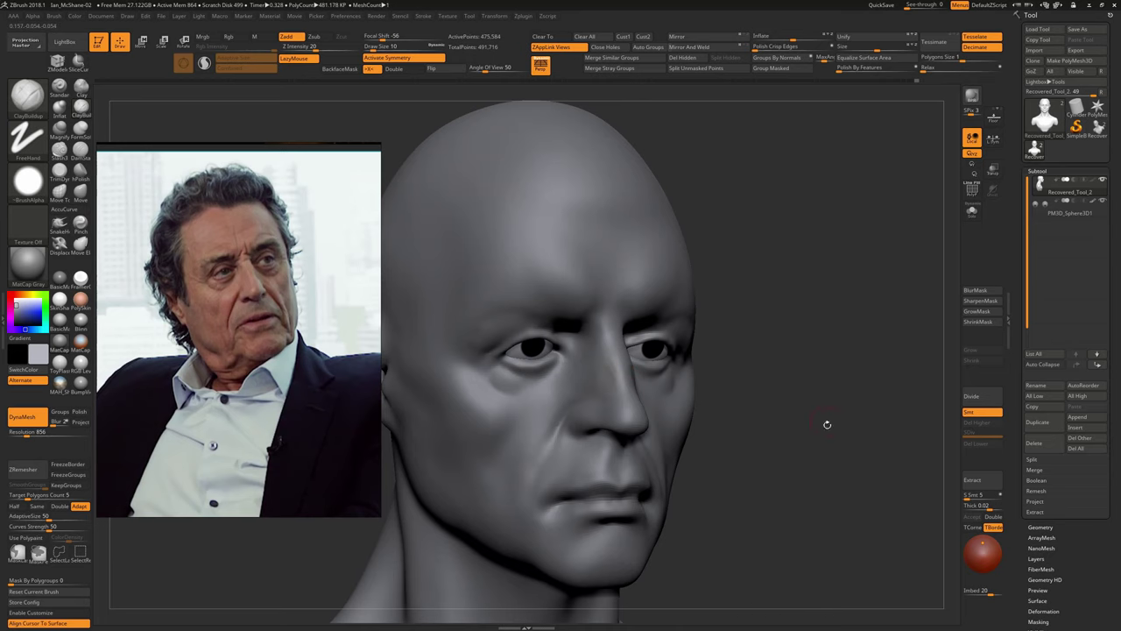
drag(827, 424, 596, 375)
mouse_move(815, 420)
shift+mouse_down()
mouse_move(829, 411)
mouse_move(565, 346)
shift+mouse_up()
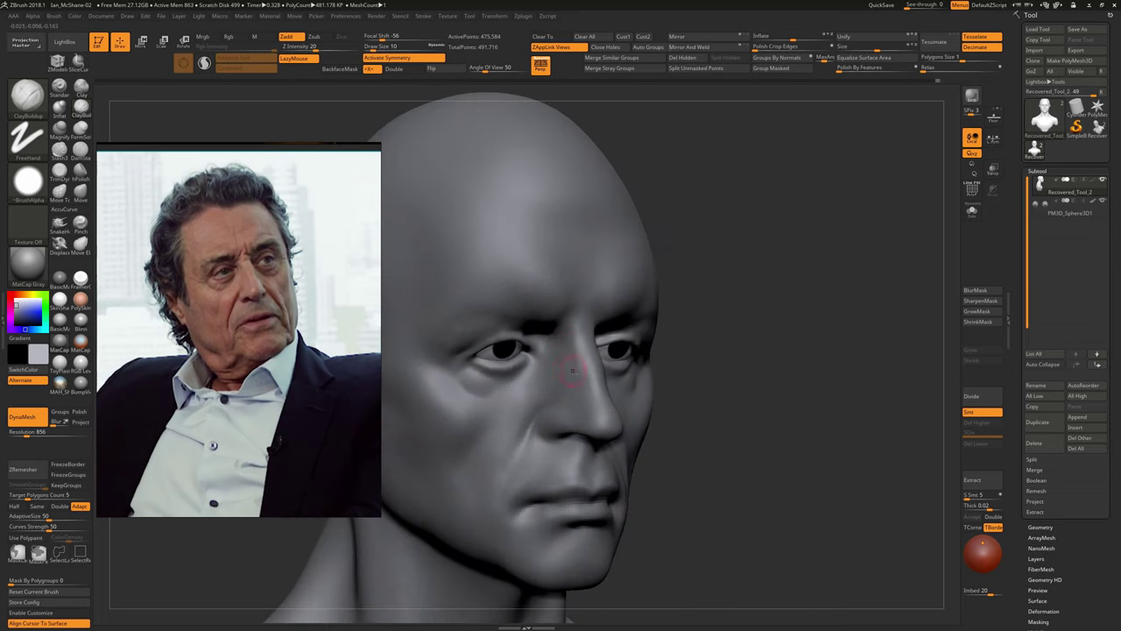
mouse_move(793, 476)
shift+mouse_down()
mouse_move(809, 441)
mouse_move(547, 369)
shift+mouse_up()
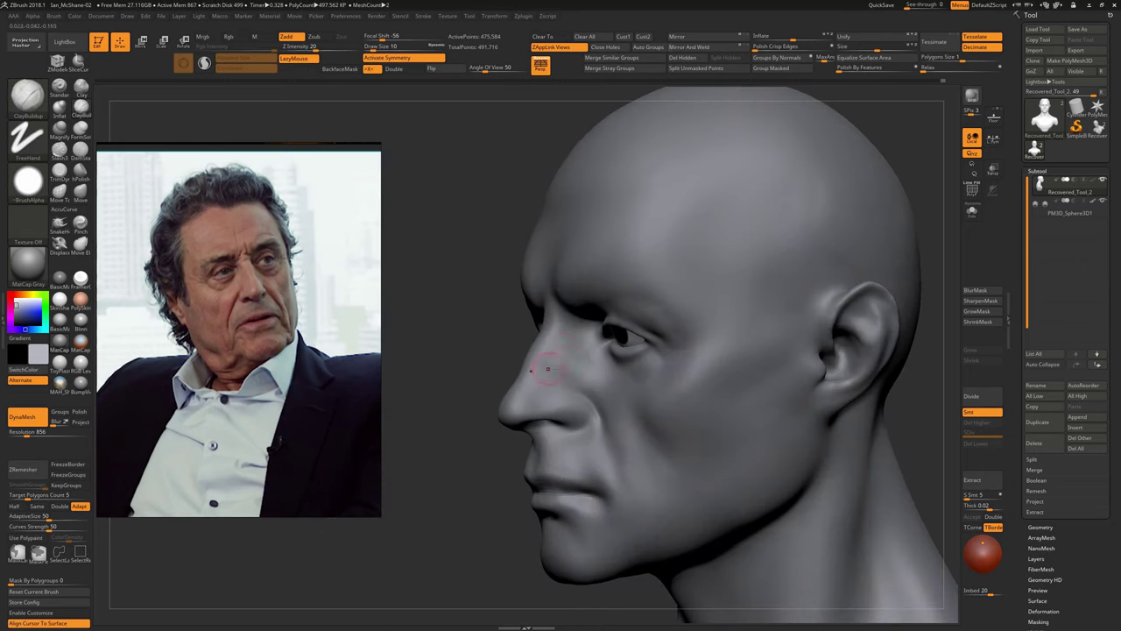
Smooth beneath the nose, then set DynaMesh resolution to 1016 and remesh
mouse_move(808, 461)
shift+mouse_down()
mouse_move(814, 454)
mouse_move(614, 368)
shift+mouse_up()
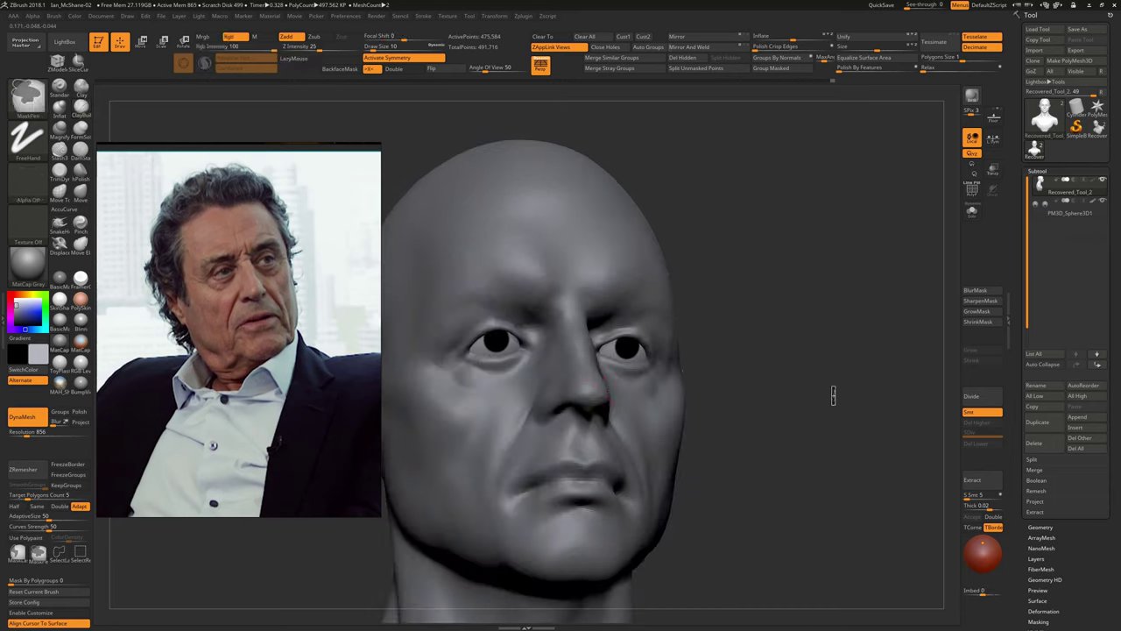
shift+drag(771, 438, 517, 289)
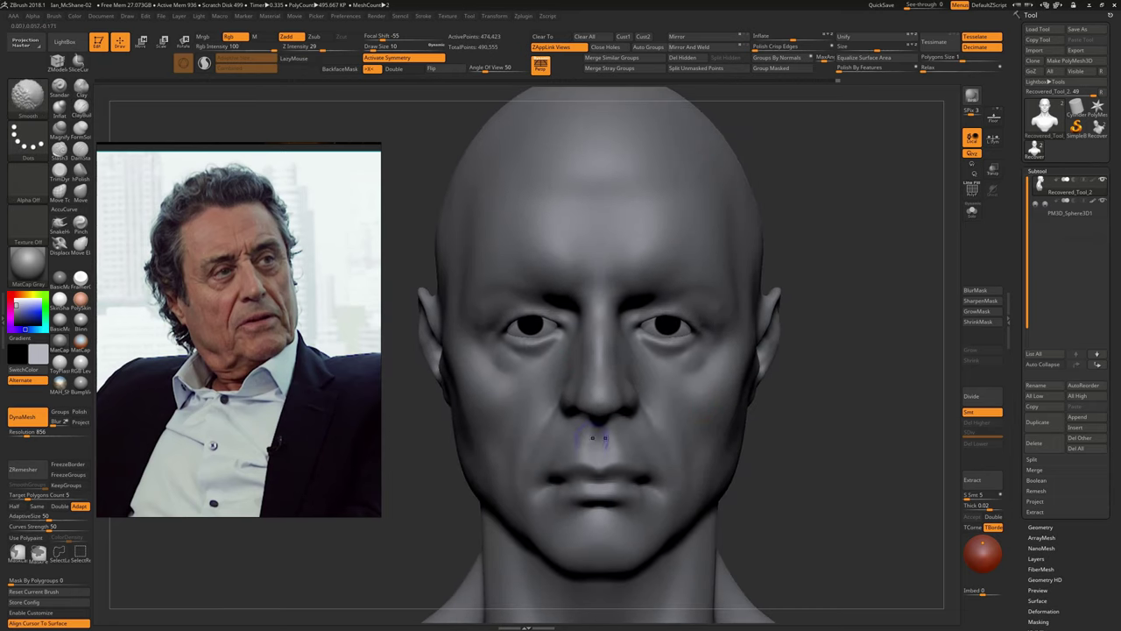
drag(26, 431, 39, 431)
alt+drag(827, 388, 850, 404)
Re-DynaMesh the head with a Ctrl-drag on empty canvas and orbit to view it from below
key(shift)
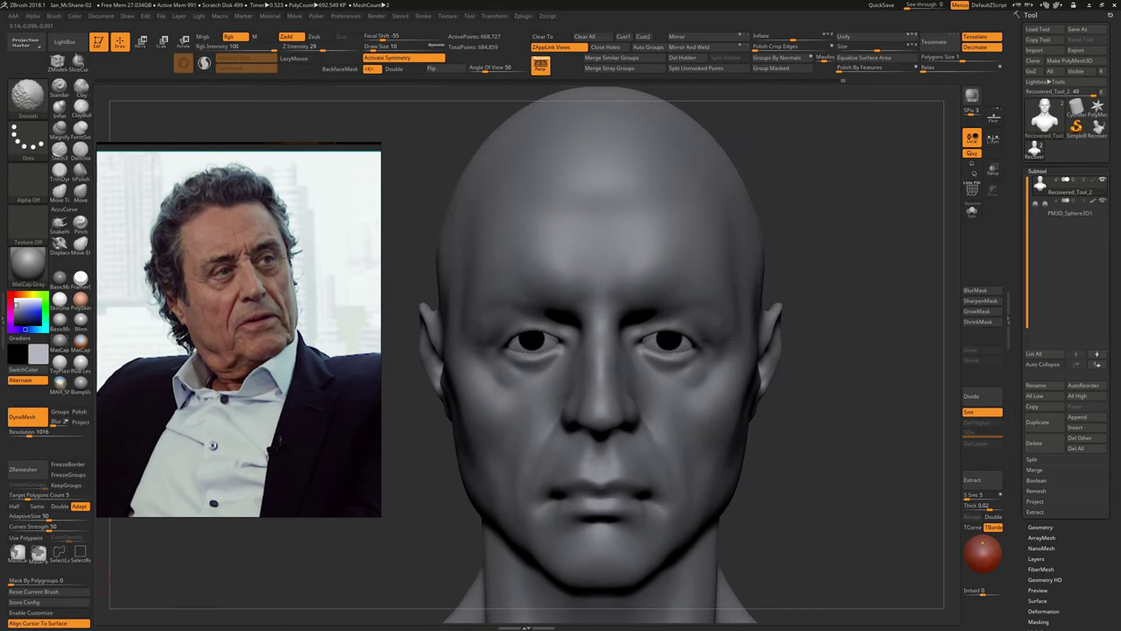
alt+drag(517, 496, 520, 470)
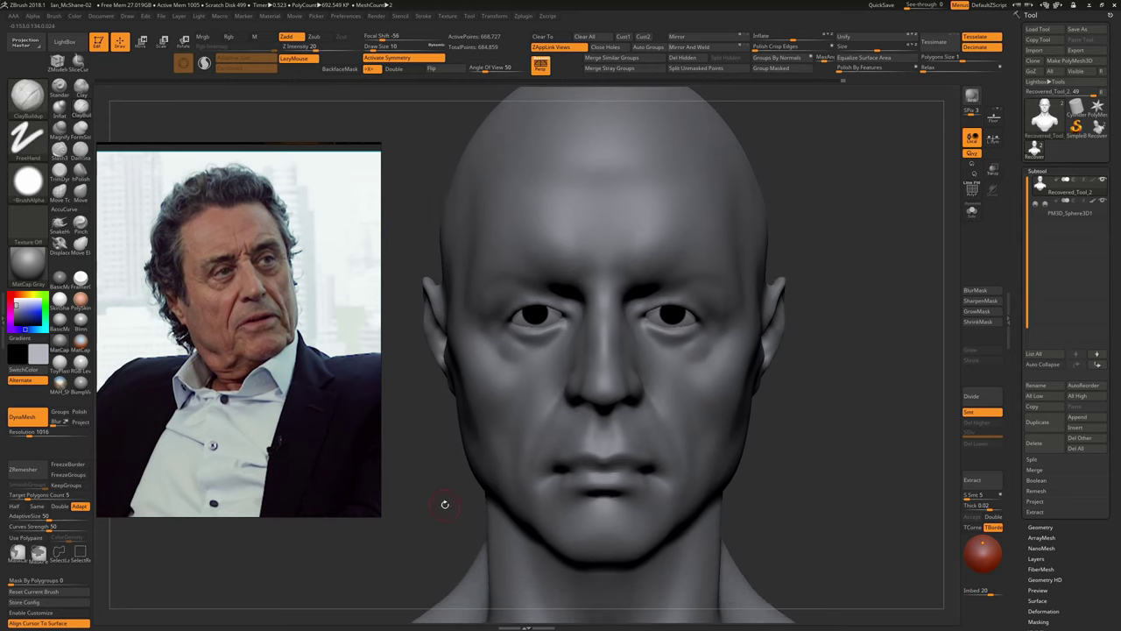
ctrl+drag(849, 370, 854, 376)
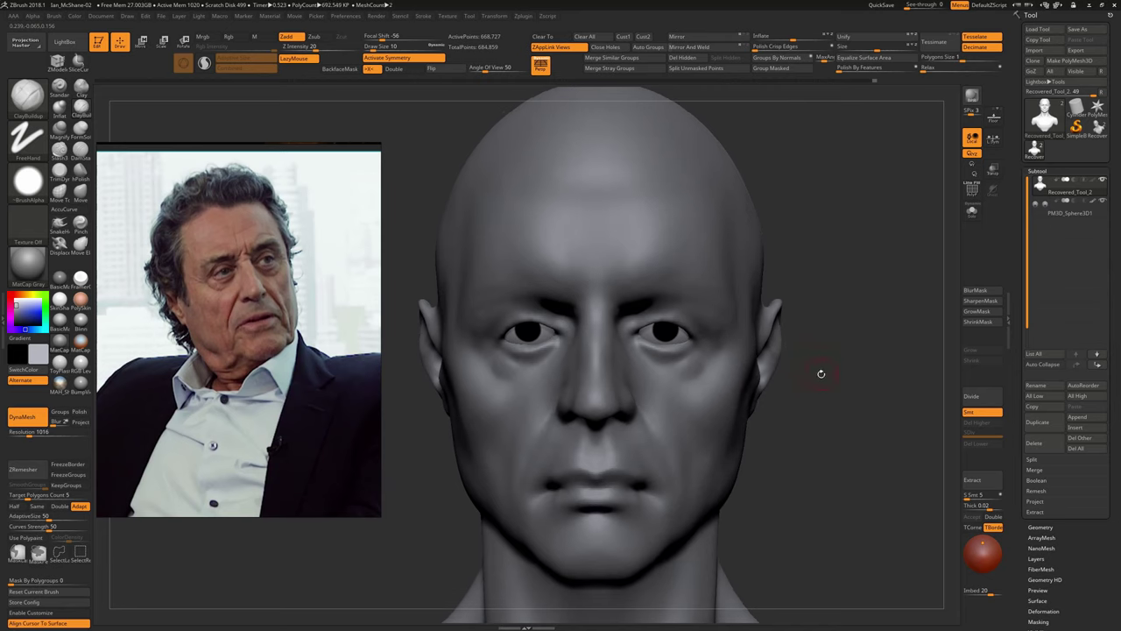
drag(850, 408, 873, 454)
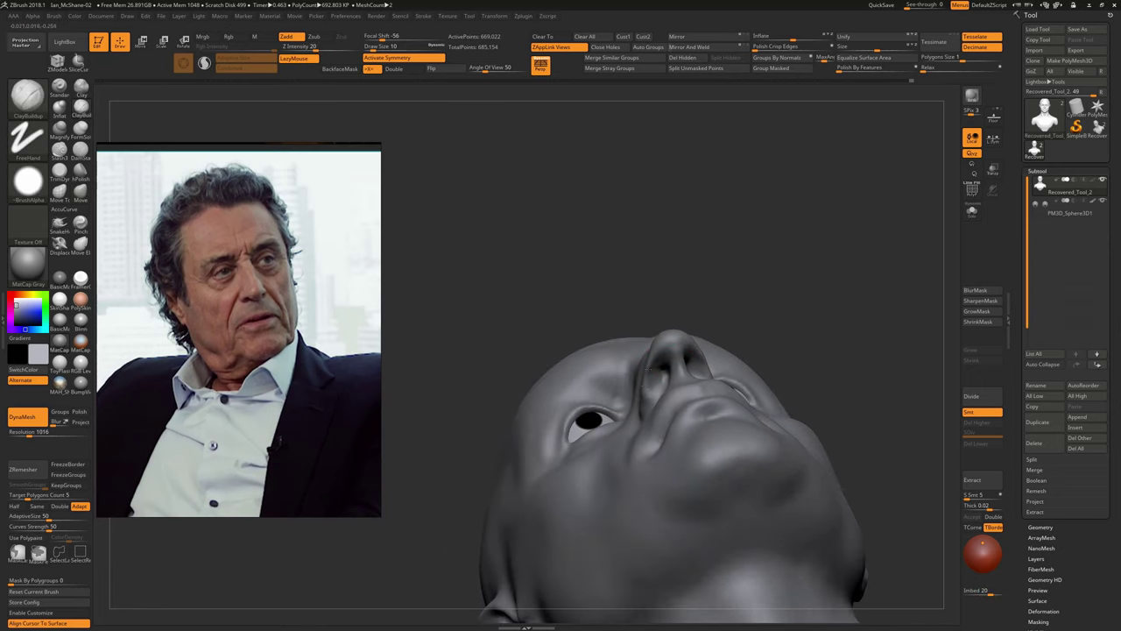
Tilt the head back, zoom in on the nostril, and mask around it
drag(506, 201, 745, 292)
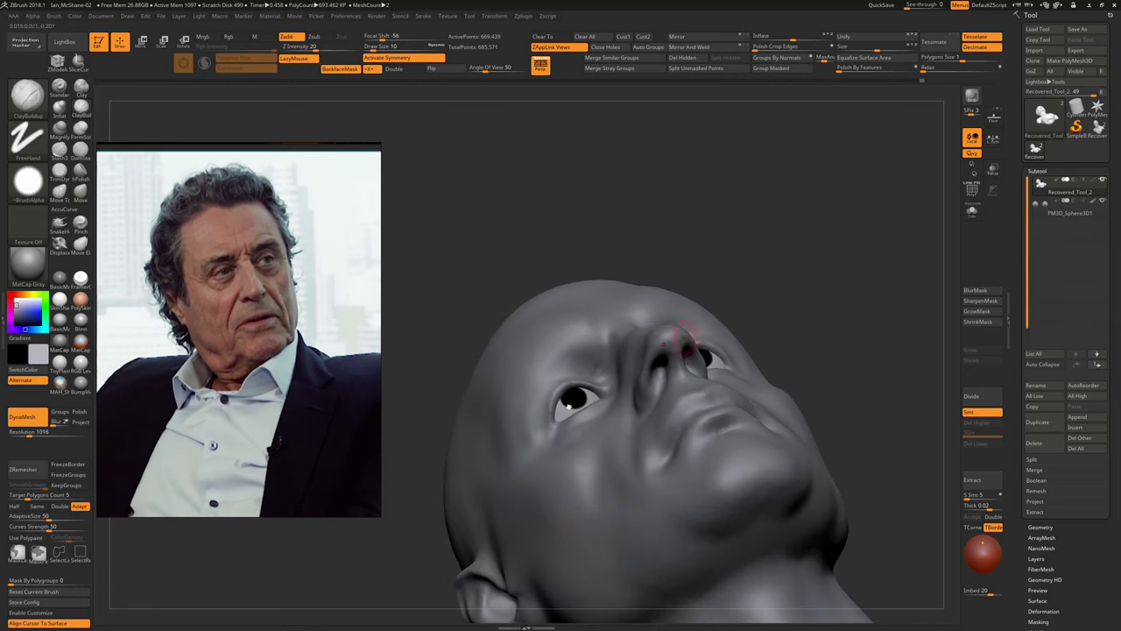
mouse_move(876, 263)
mouse_down()
mouse_move(618, 392)
mouse_move(637, 341)
mouse_up()
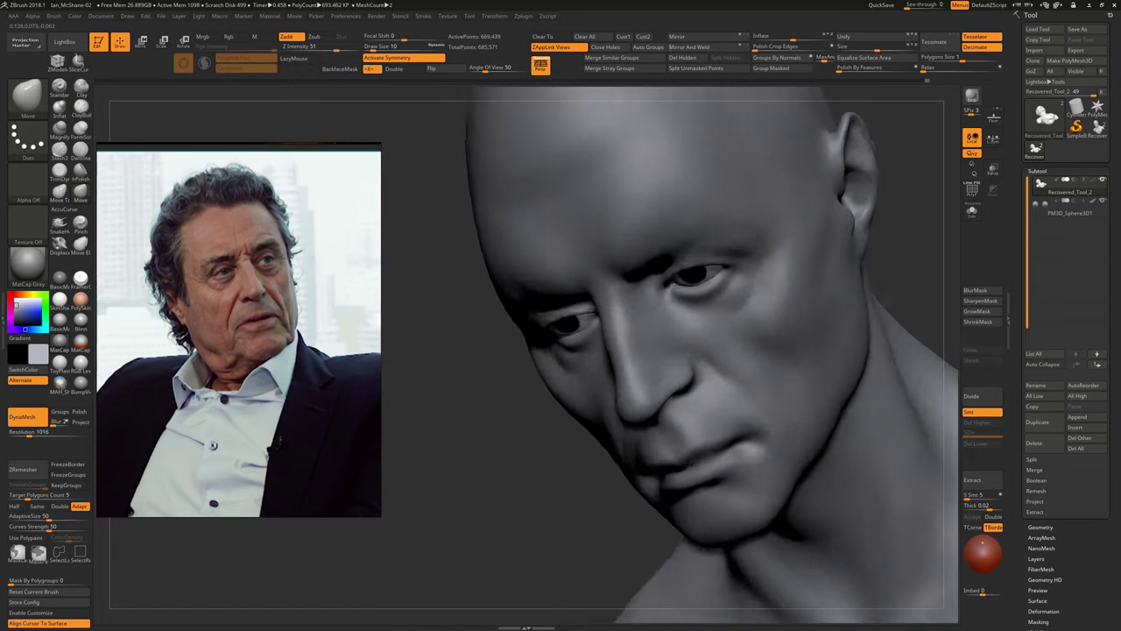
mouse_move(636, 342)
right_down()
mouse_move(609, 319)
mouse_move(583, 331)
mouse_move(548, 322)
right_up()
key(ctrl)
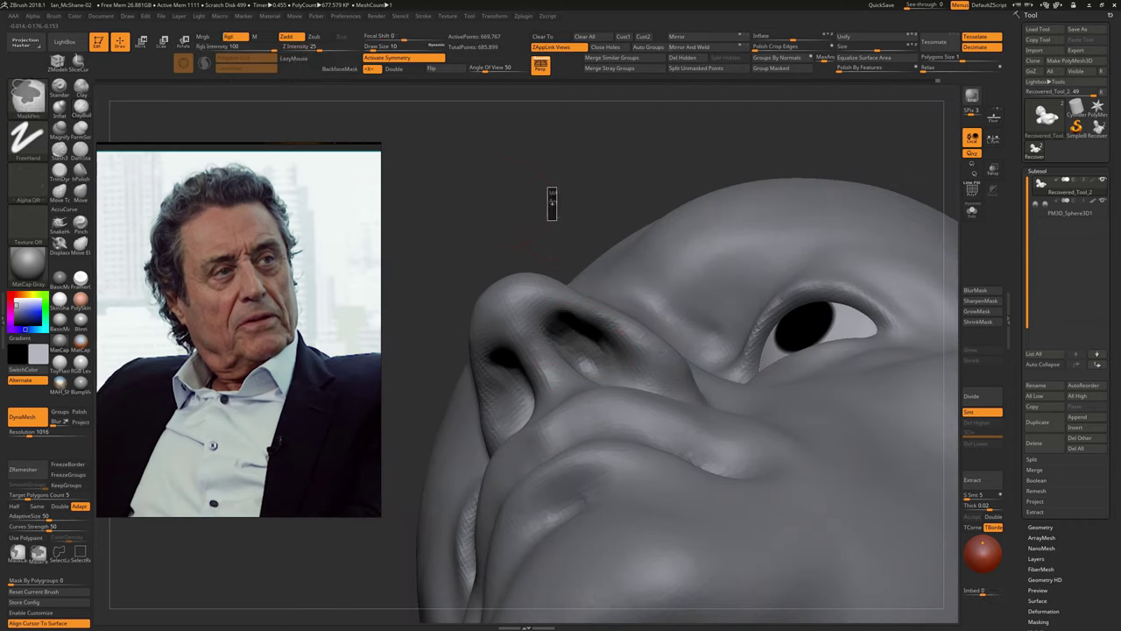
mouse_move(552, 204)
right_down()
mouse_move(526, 263)
mouse_move(596, 333)
right_up()
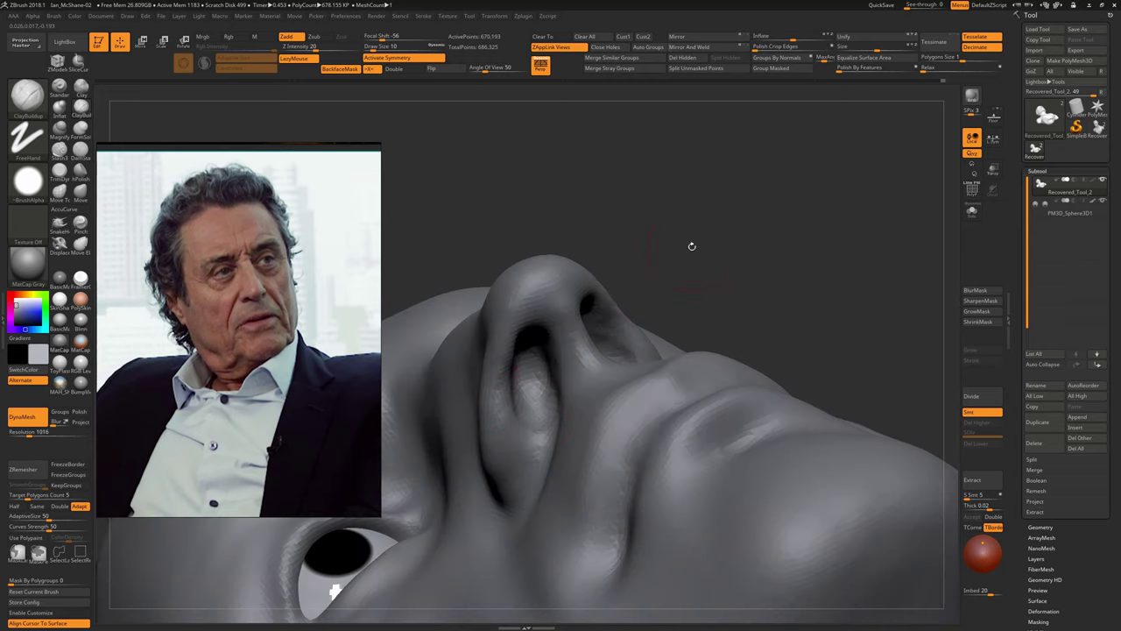
Check the nose in exact profile and from below, then return to front view
mouse_move(693, 246)
right_down()
mouse_move(826, 263)
mouse_move(551, 553)
mouse_move(556, 561)
right_up()
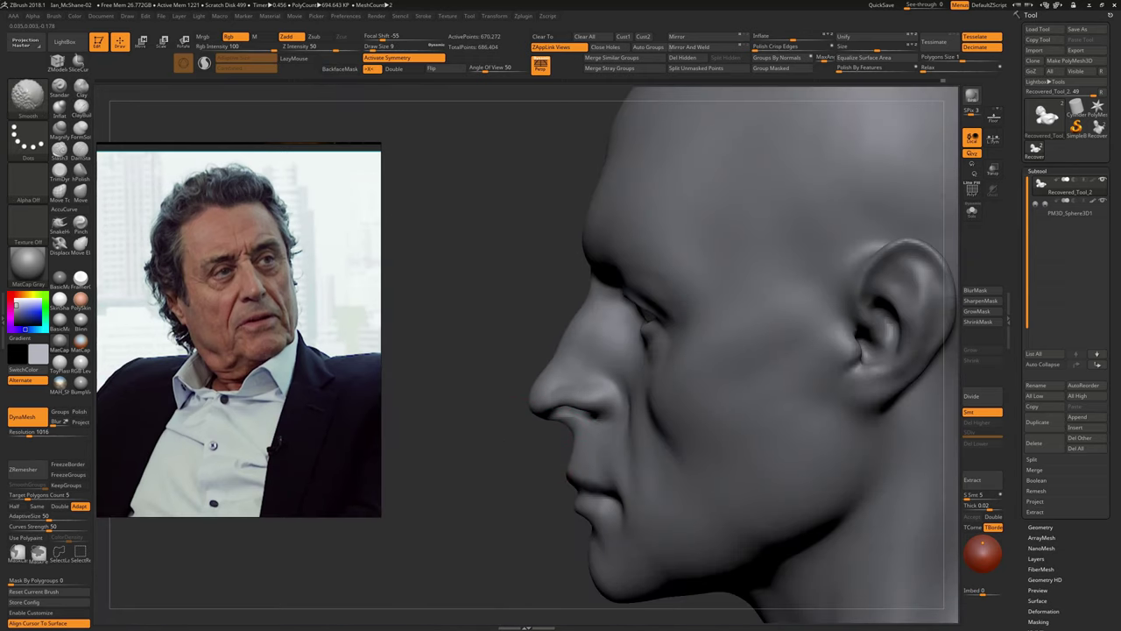
mouse_move(575, 449)
right_down()
mouse_move(548, 368)
mouse_move(482, 490)
right_up()
mouse_move(413, 533)
ctrl+right_down()
mouse_move(424, 541)
mouse_move(525, 455)
mouse_move(614, 411)
mouse_move(727, 386)
mouse_move(552, 348)
ctrl+right_up()
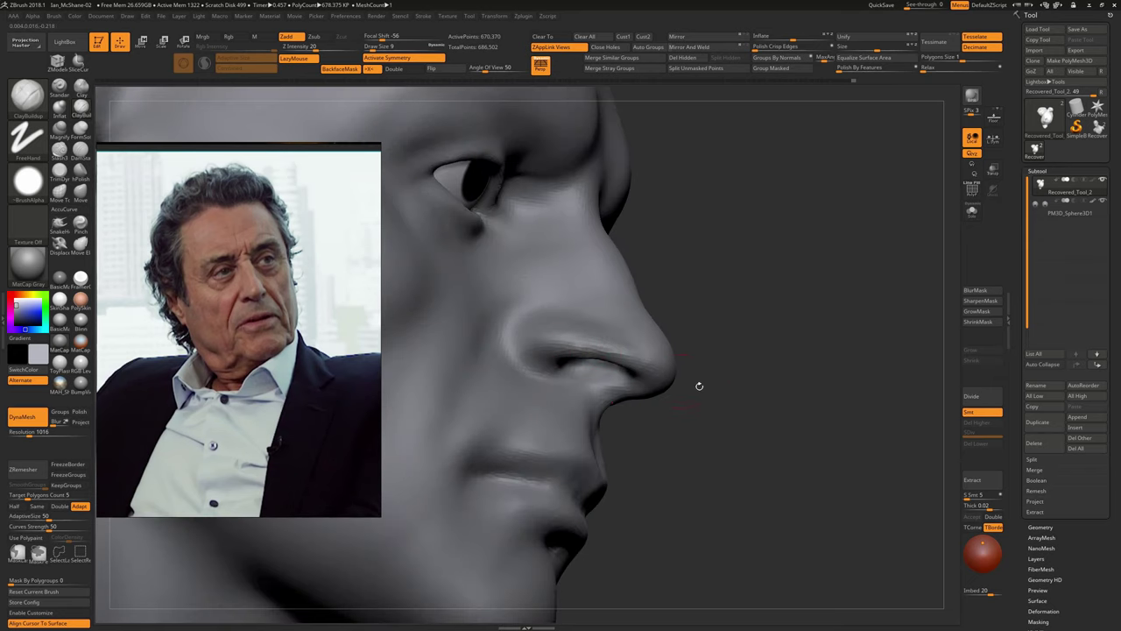
mouse_move(699, 385)
right_down()
mouse_move(569, 372)
mouse_move(826, 464)
mouse_move(651, 360)
mouse_move(552, 477)
mouse_move(563, 438)
mouse_move(522, 463)
mouse_move(561, 453)
mouse_move(525, 431)
mouse_move(471, 429)
right_up()
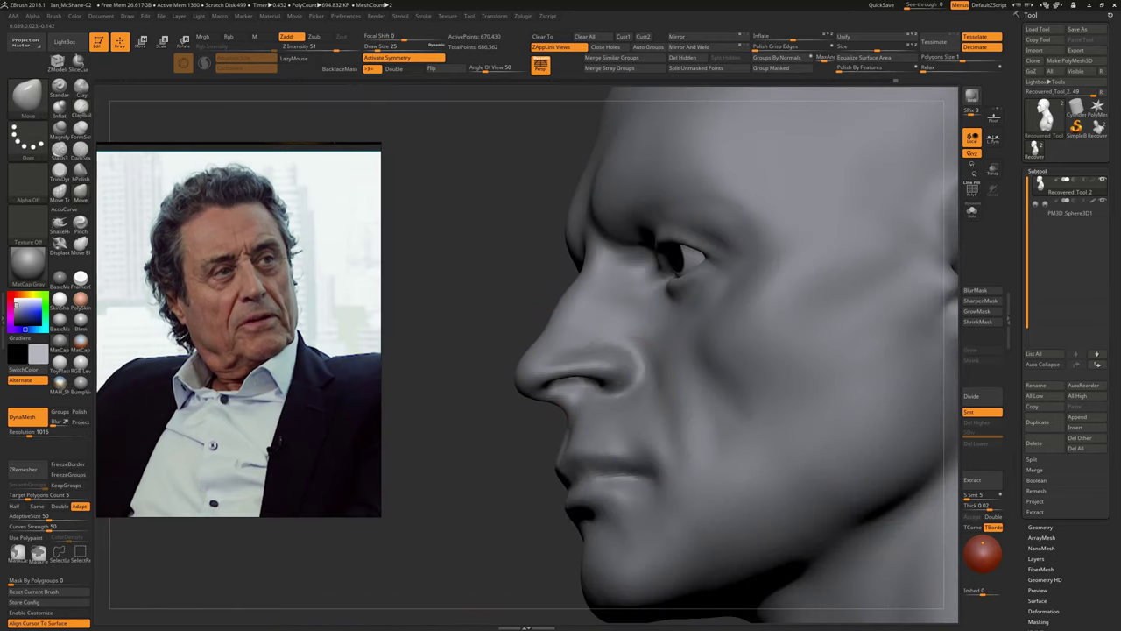
right_drag(560, 478, 530, 480)
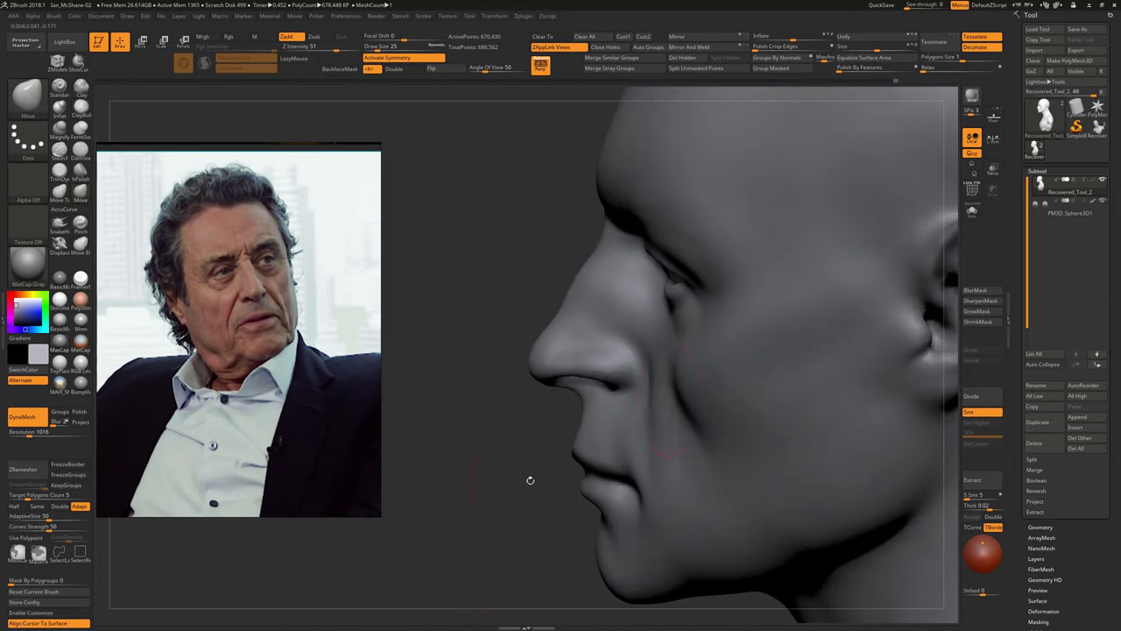
mouse_move(560, 376)
right_down()
mouse_move(822, 475)
mouse_move(565, 394)
mouse_move(803, 459)
mouse_move(811, 393)
right_up()
Select DamStandard, frame the left eye, then switch to the Move brush
key(b)
key(d)
key(s)
right_drag(811, 343, 468, 250)
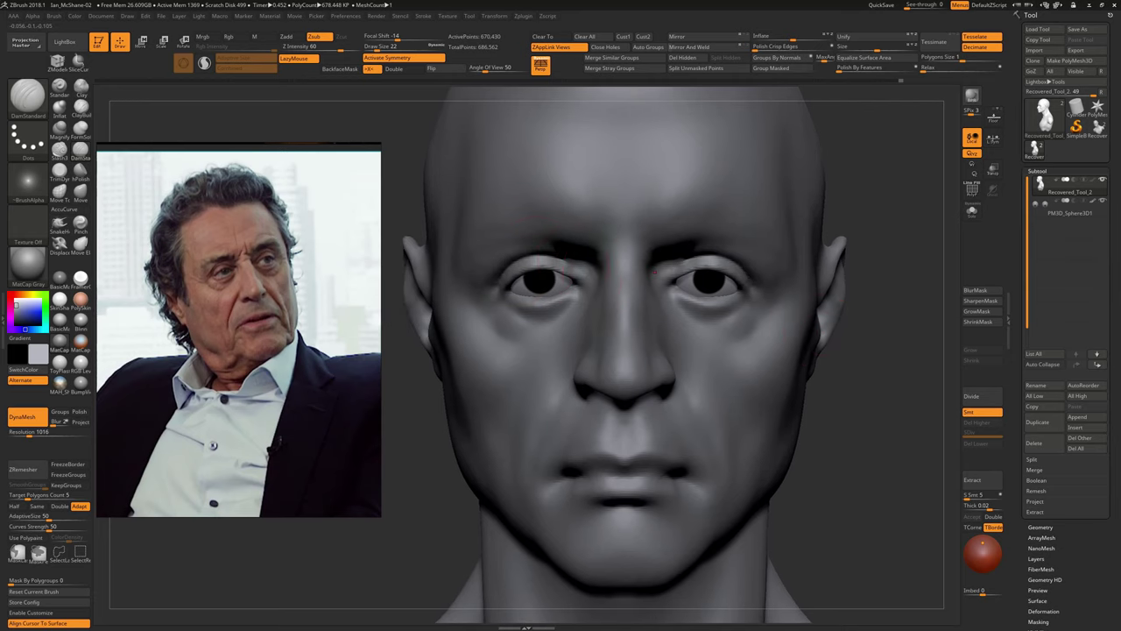
key(b)
key(m)
key(v)
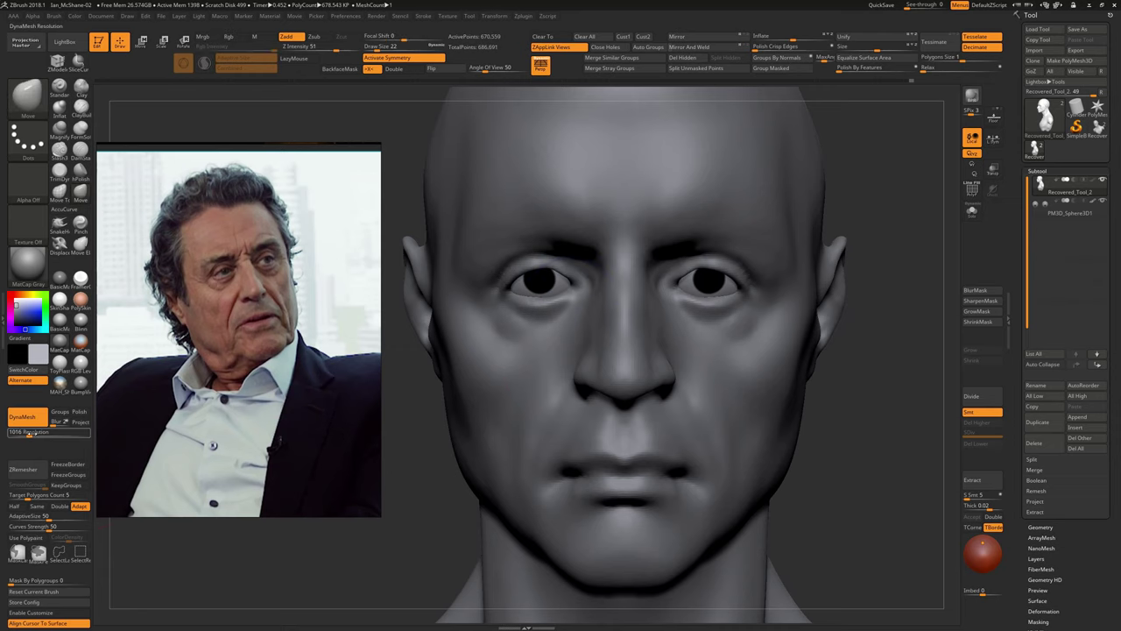
Raise DynaMesh resolution to 1256 and deepen the eye sockets, upper creases and lower lid lines
drag(26, 432, 32, 432)
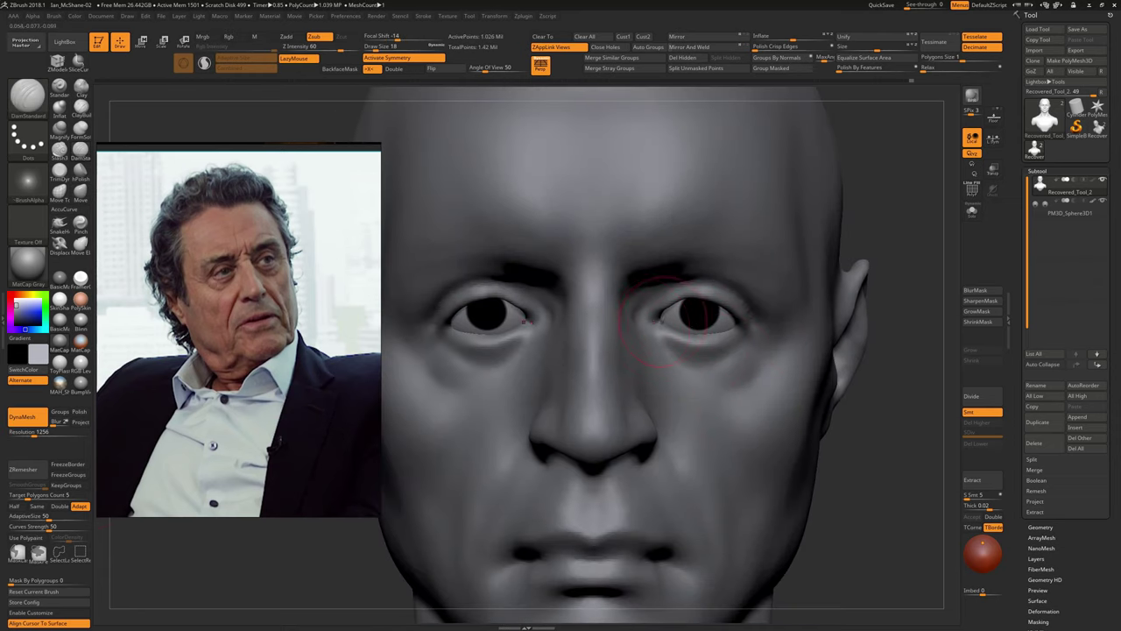
drag(652, 322, 659, 324)
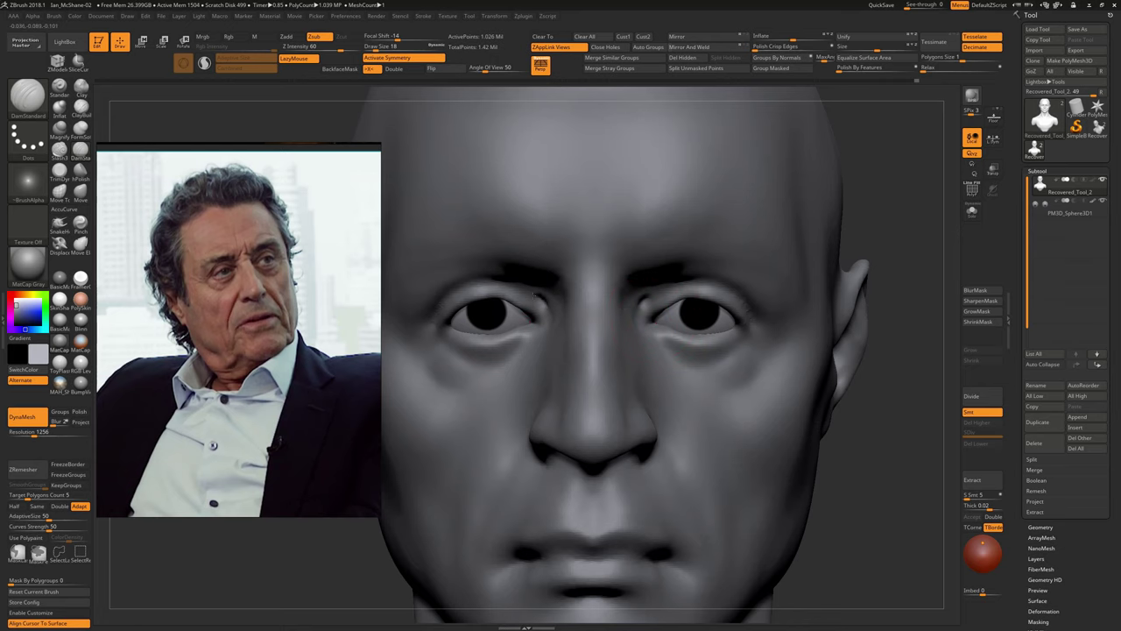
drag(536, 296, 529, 273)
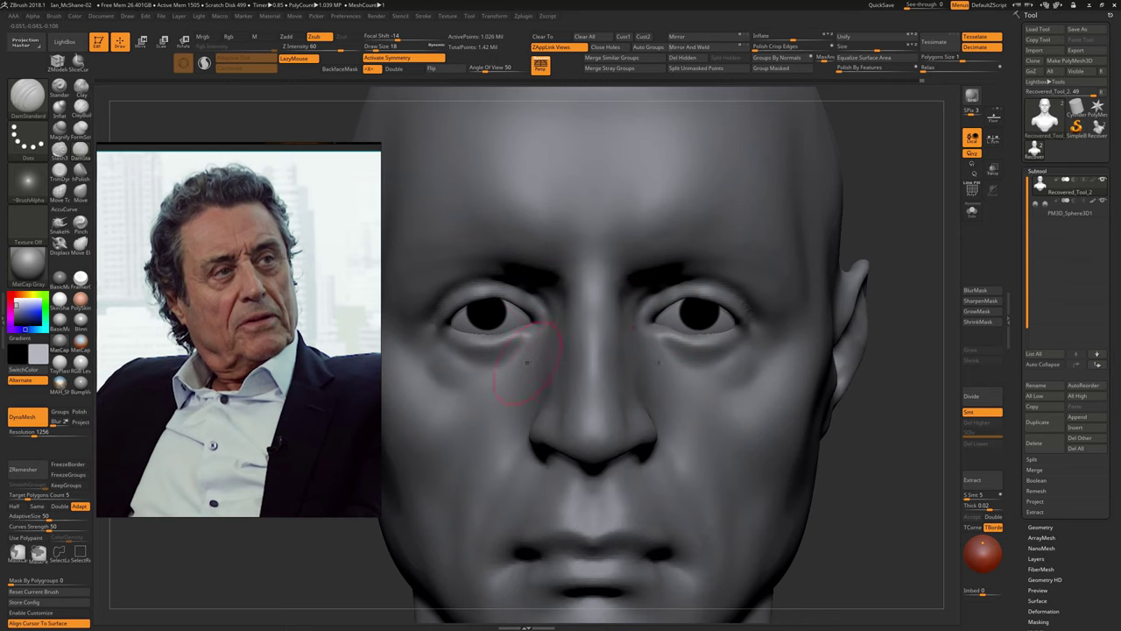
drag(487, 341, 538, 343)
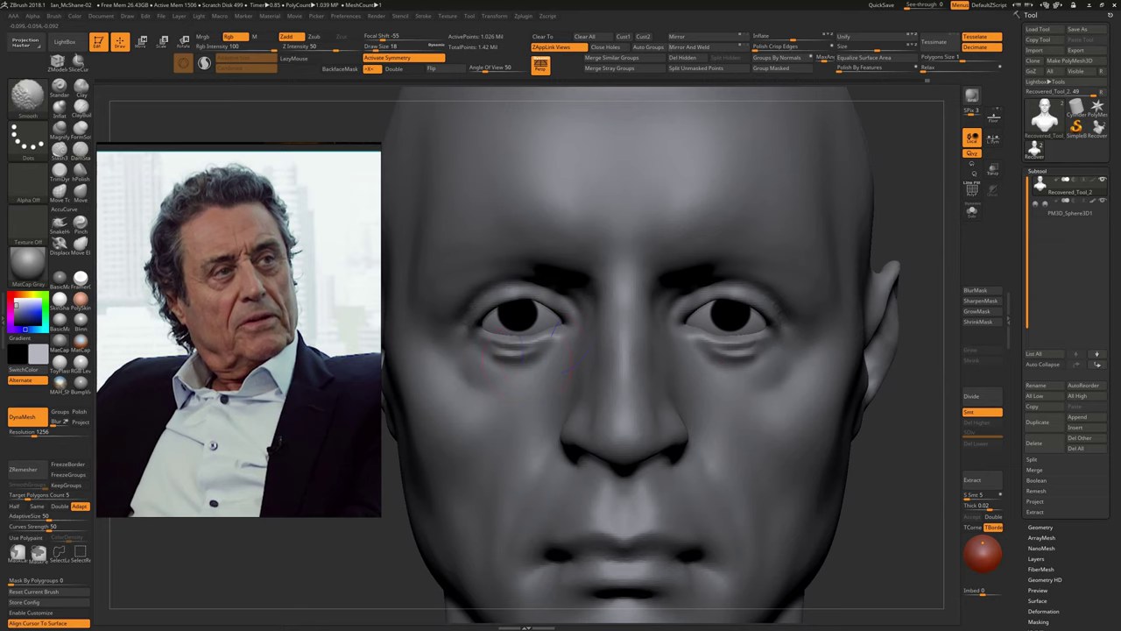
Set brush size 18, smooth the skin under the eye, and zoom out to the whole face
key(s)
click(564, 366)
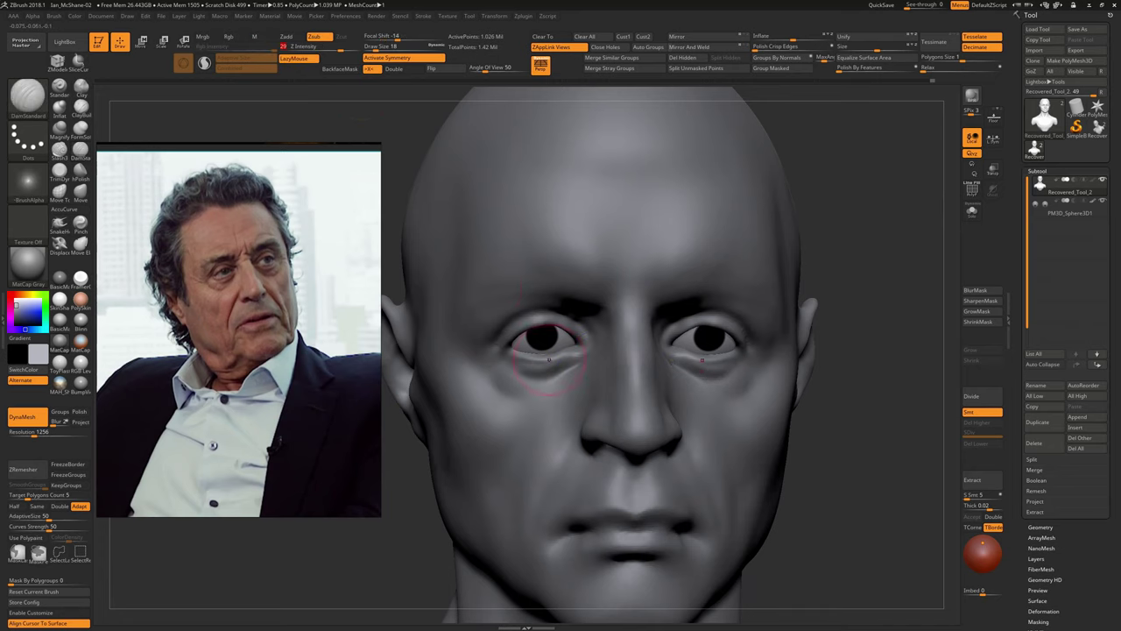
scroll(548, 359, up, 3)
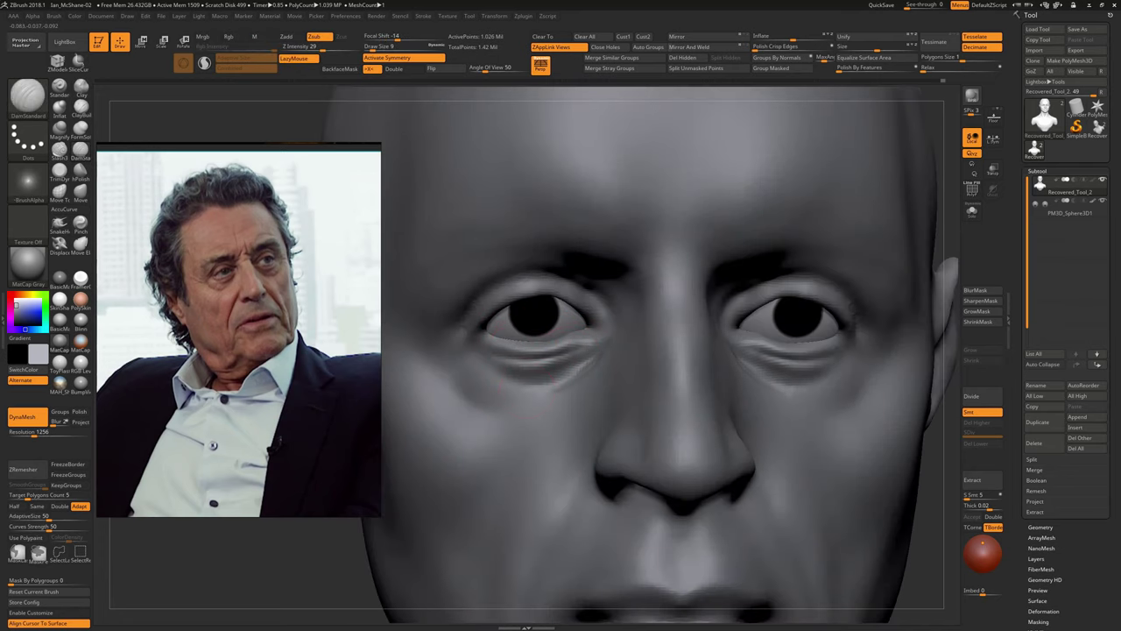
key(shift)
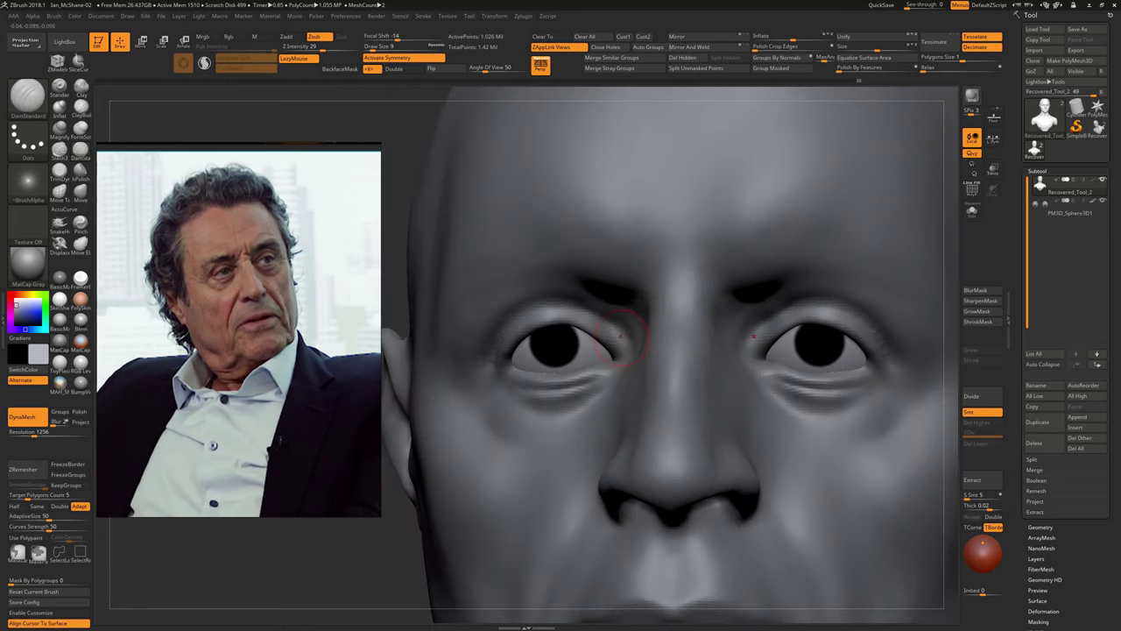
right_drag(732, 366, 723, 334)
key(shift)
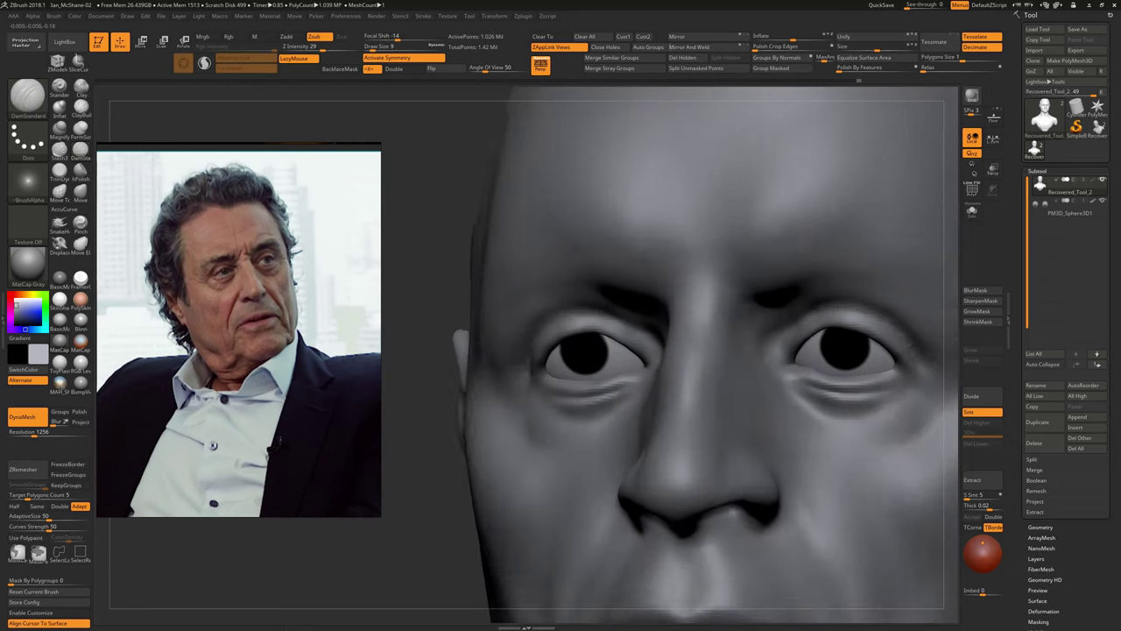
right_drag(558, 262, 613, 333)
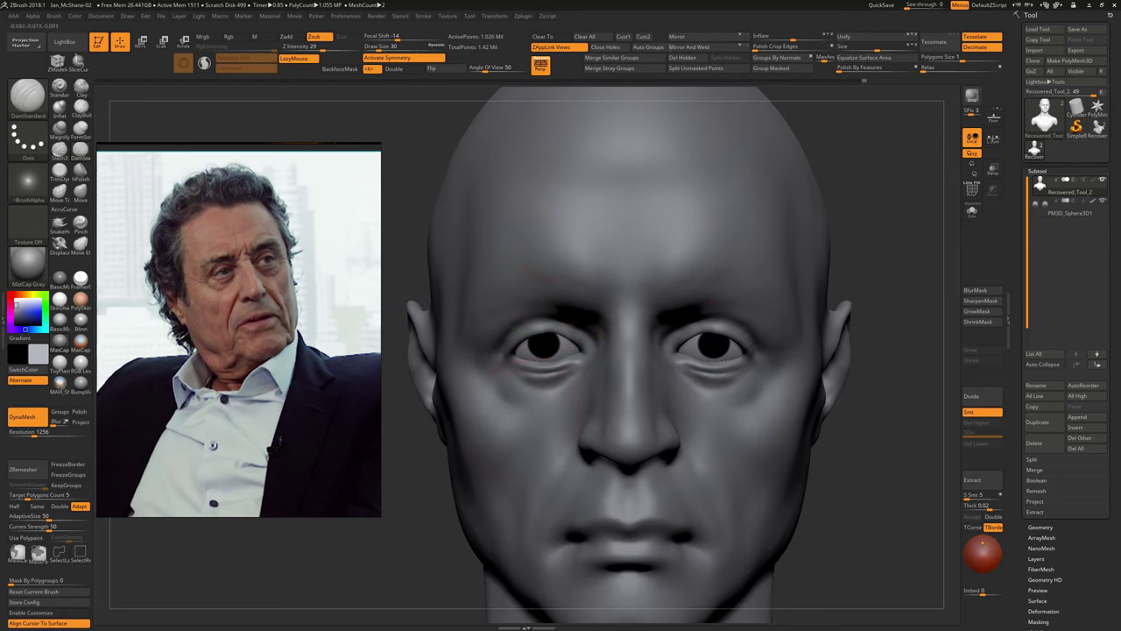
Build up the cheek below the left eye with ClayBuildup
key(shift)
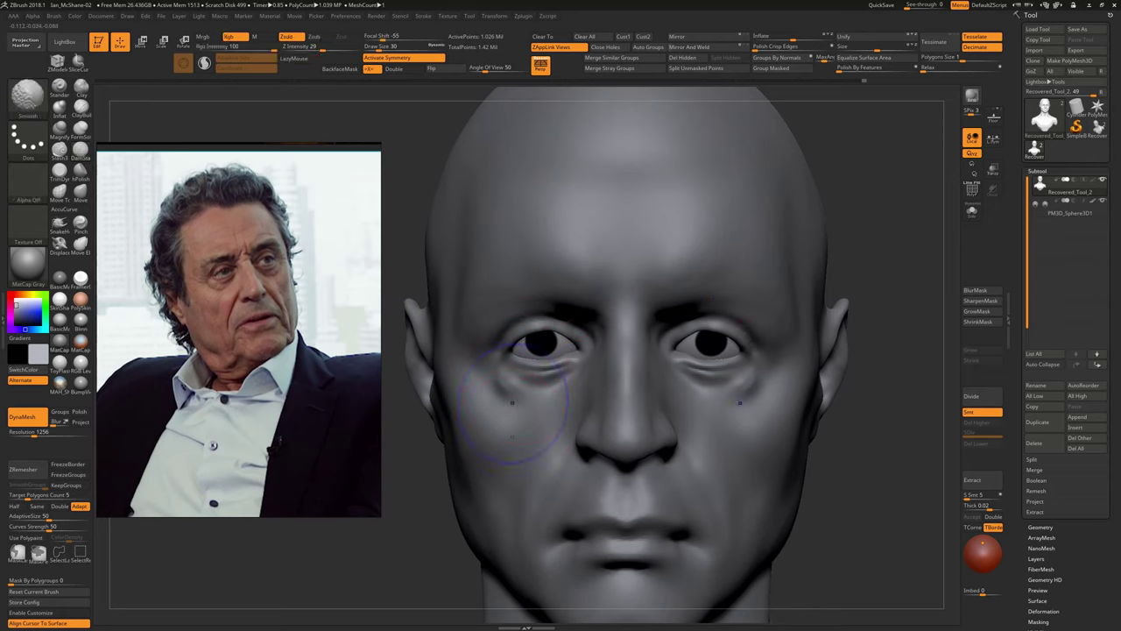
key(b)
key(c)
key(b)
mouse_move(462, 426)
right_down()
mouse_move(510, 409)
mouse_move(504, 377)
right_up()
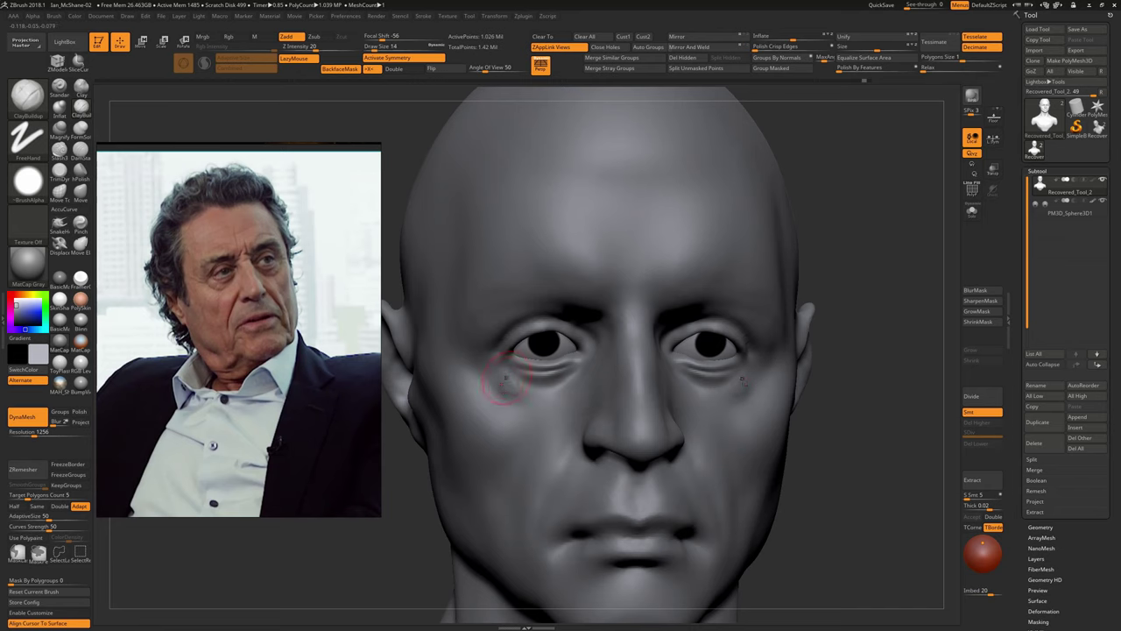
Carve a crease under the lower eyelid with DamStandard
key(shift)
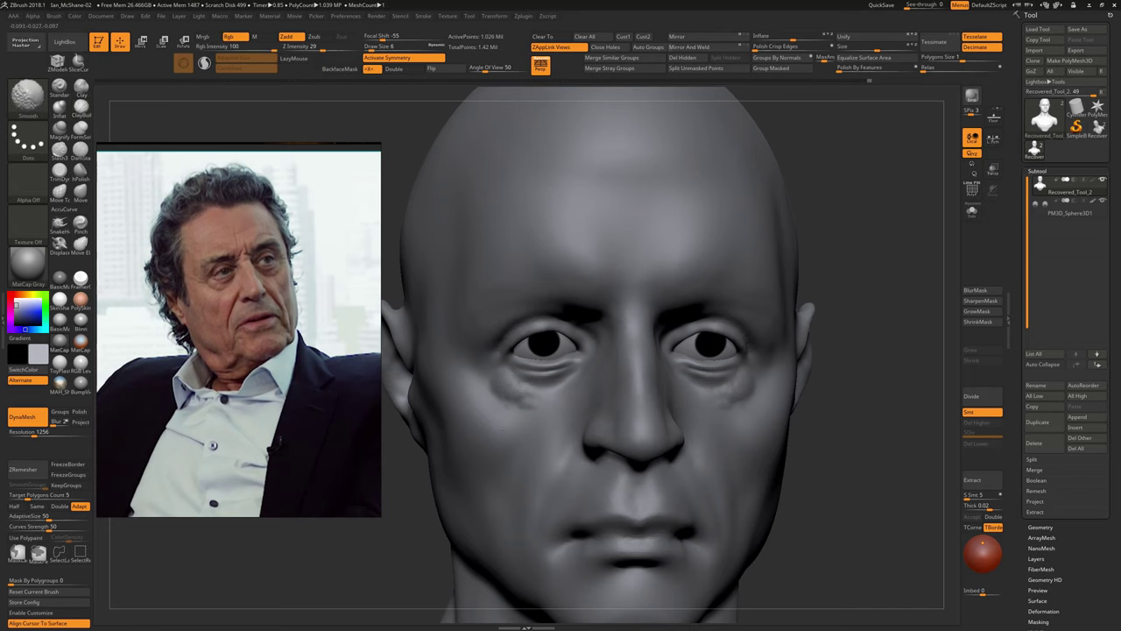
key(b)
key(d)
key(s)
right_drag(435, 415, 493, 331)
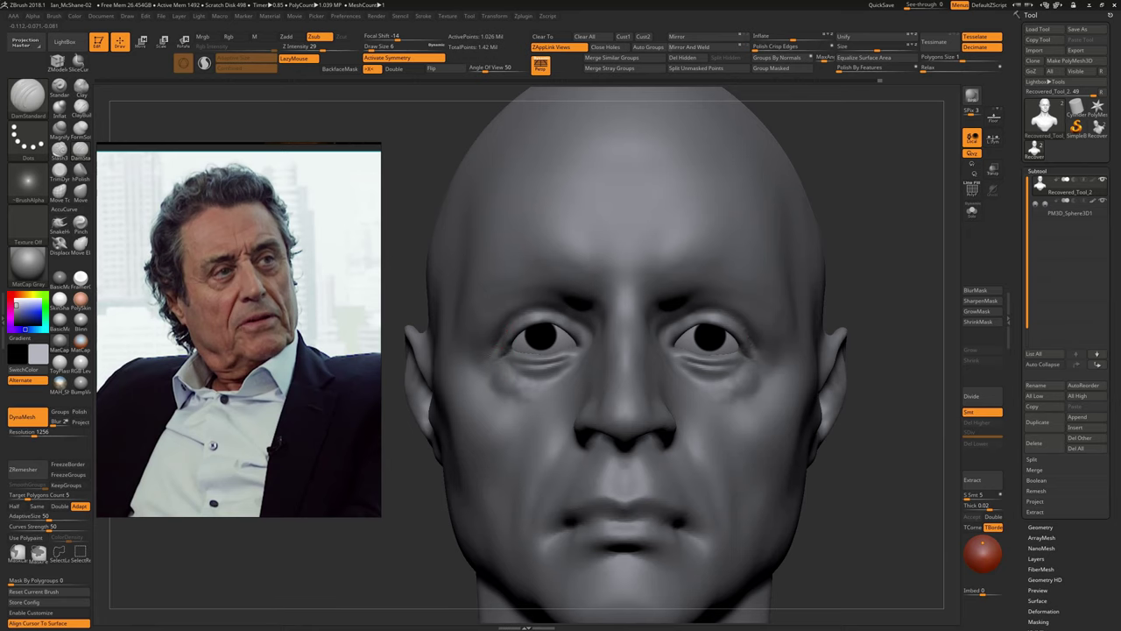
Raise the smoothing strength to 48 and smooth the skin under the left eye
right_drag(489, 362, 580, 355)
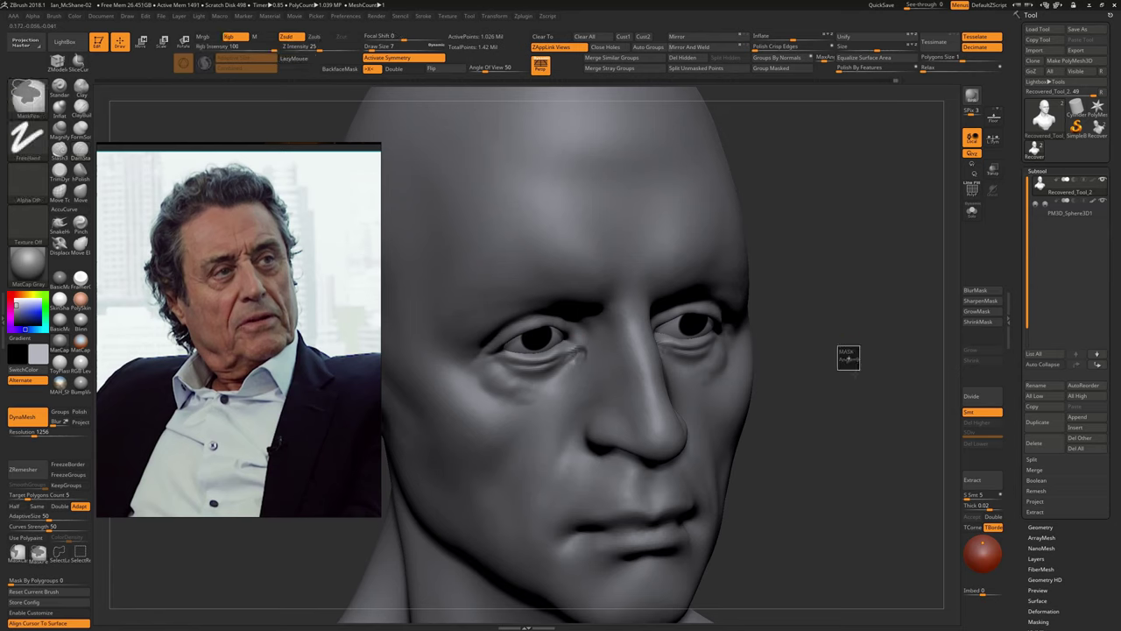
right_drag(578, 355, 584, 322)
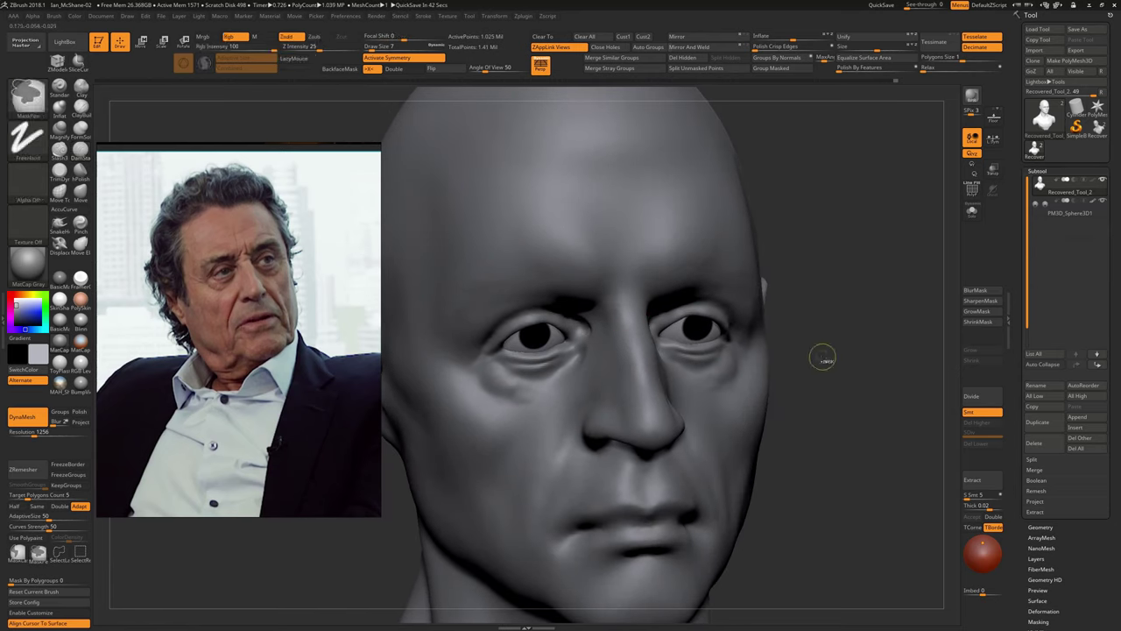
right_drag(818, 356, 648, 330)
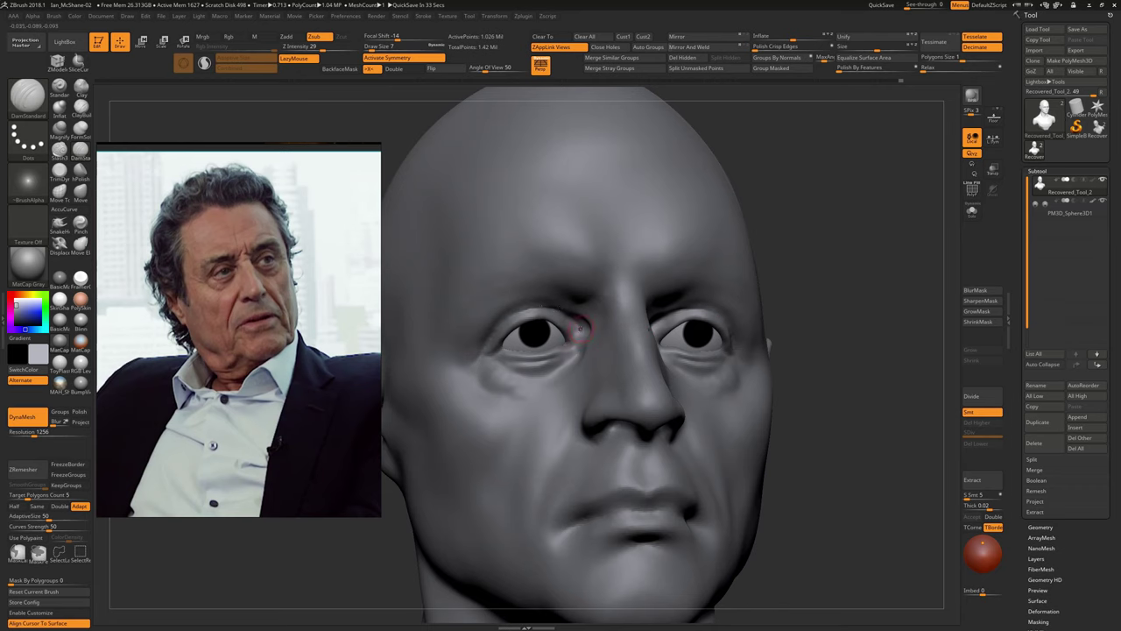
shift+drag(320, 48, 339, 50)
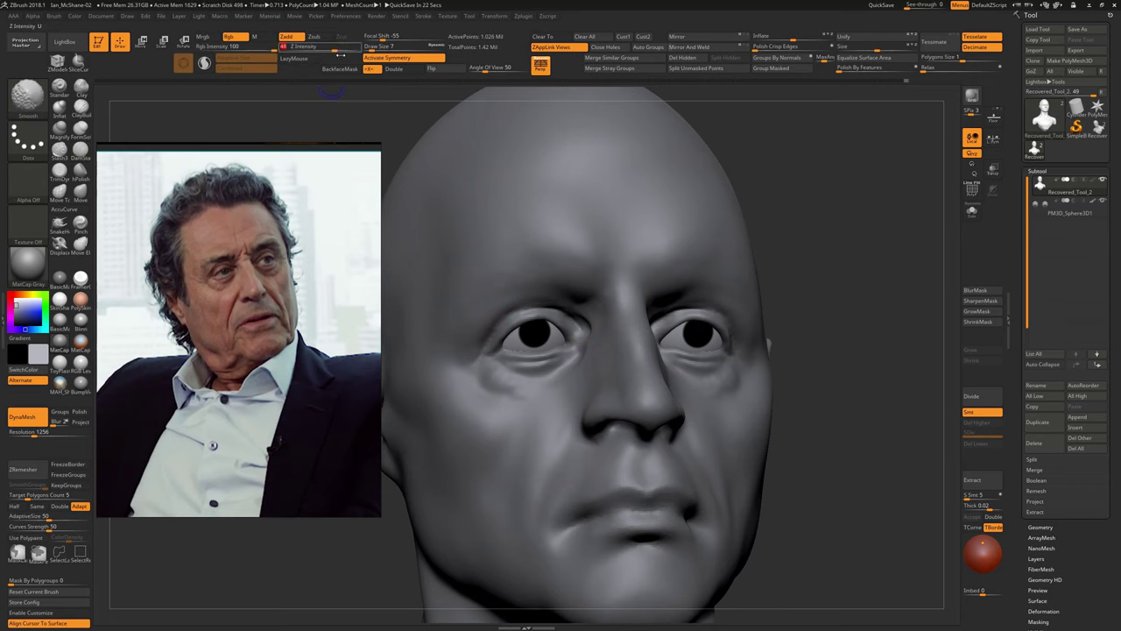
right_drag(554, 306, 859, 449)
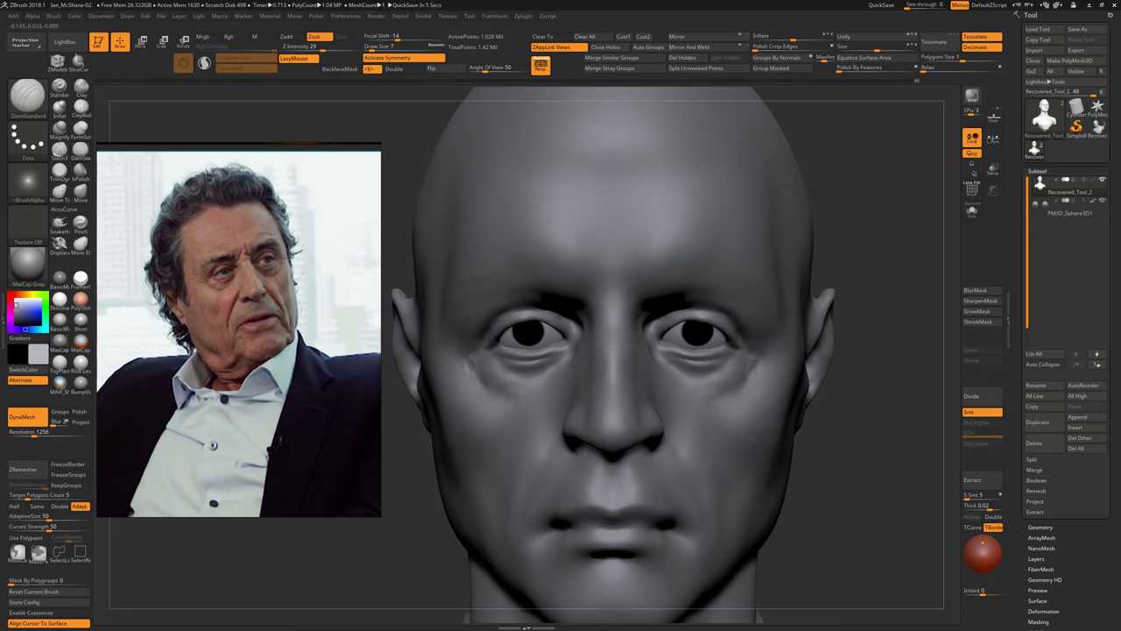
mouse_move(474, 377)
shift+mouse_down()
mouse_move(539, 390)
mouse_move(513, 407)
shift+mouse_up()
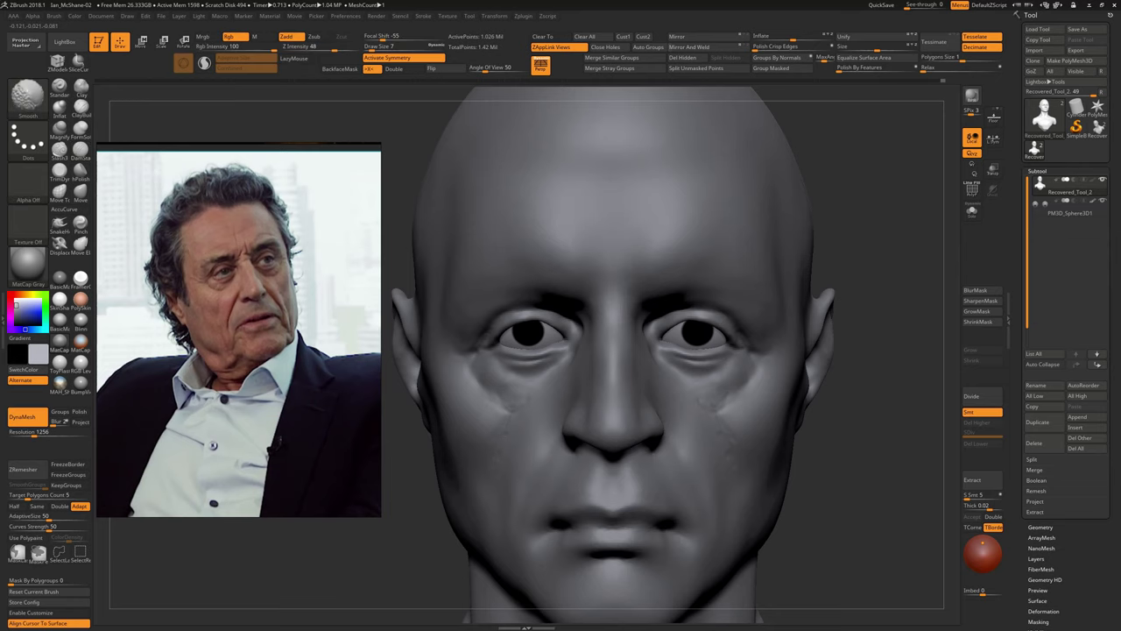
Orbit the head through side and three-quarter views, alternating ClayBuildup, Smooth and DamStandard brushes
right_drag(533, 430, 613, 430)
shift+right_drag(526, 412, 595, 406)
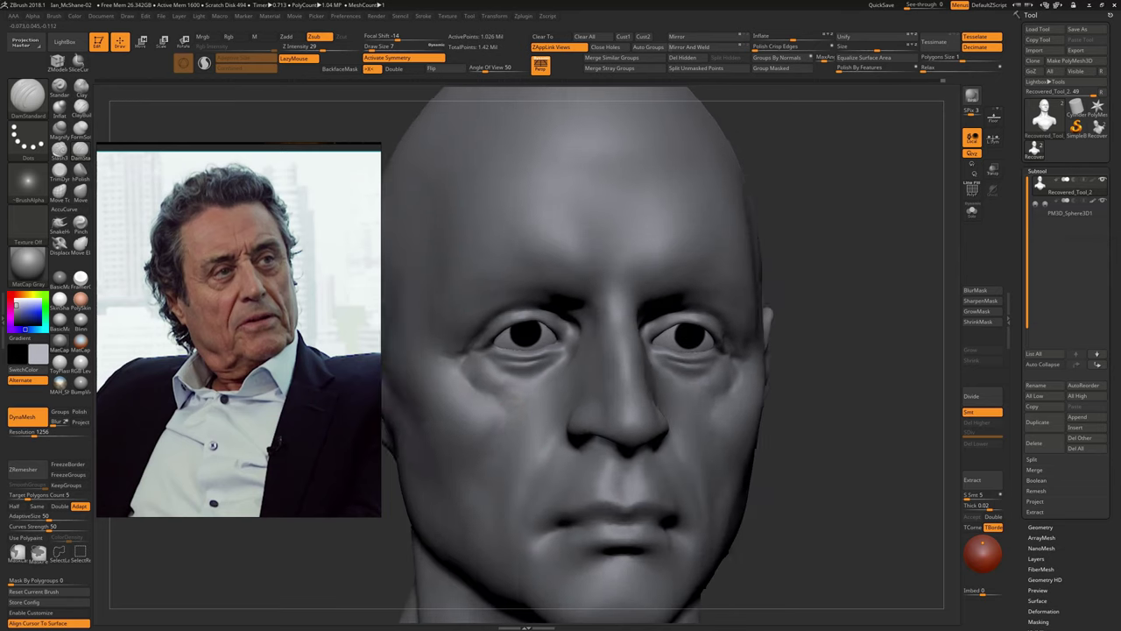
mouse_move(550, 440)
right_down()
mouse_move(529, 455)
mouse_move(802, 432)
right_up()
key(b)
key(c)
key(b)
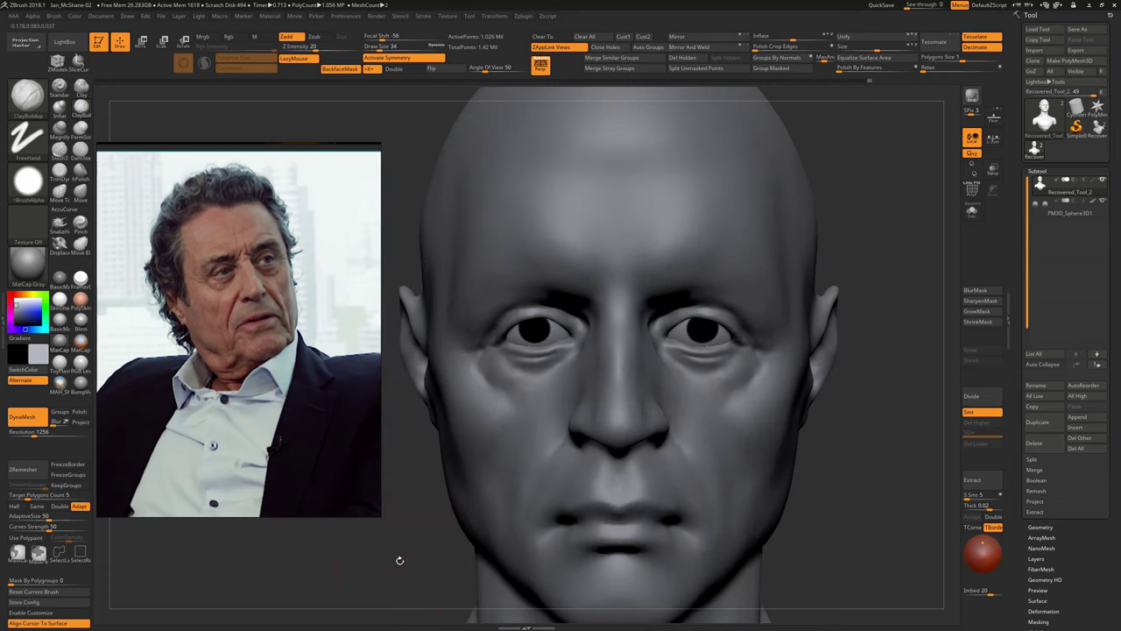
drag(403, 561, 354, 571)
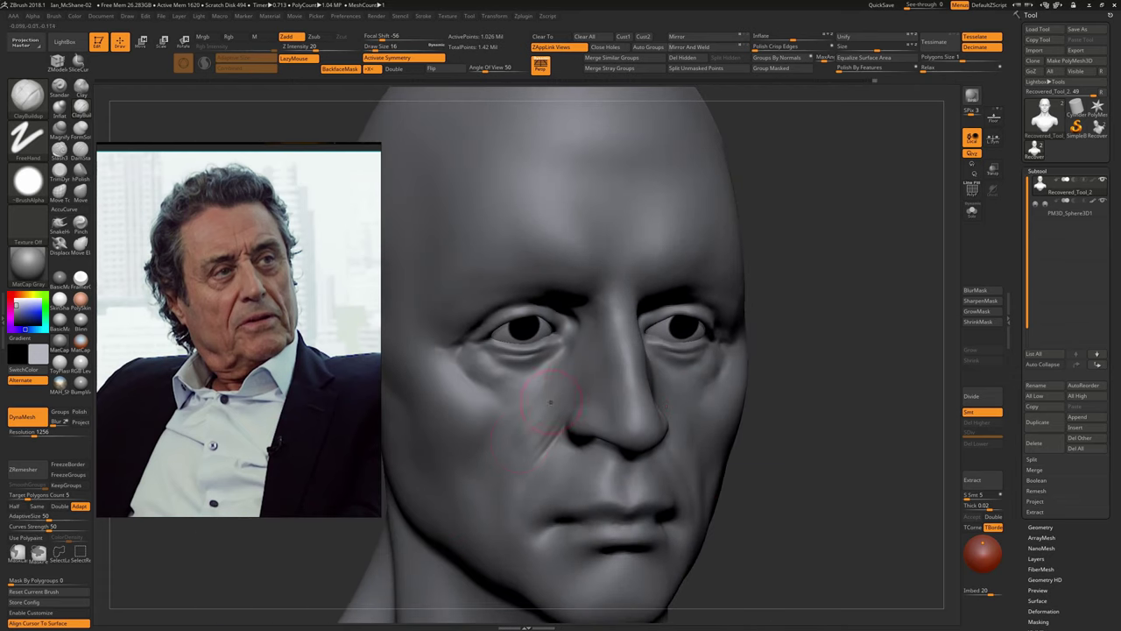
key(shift)
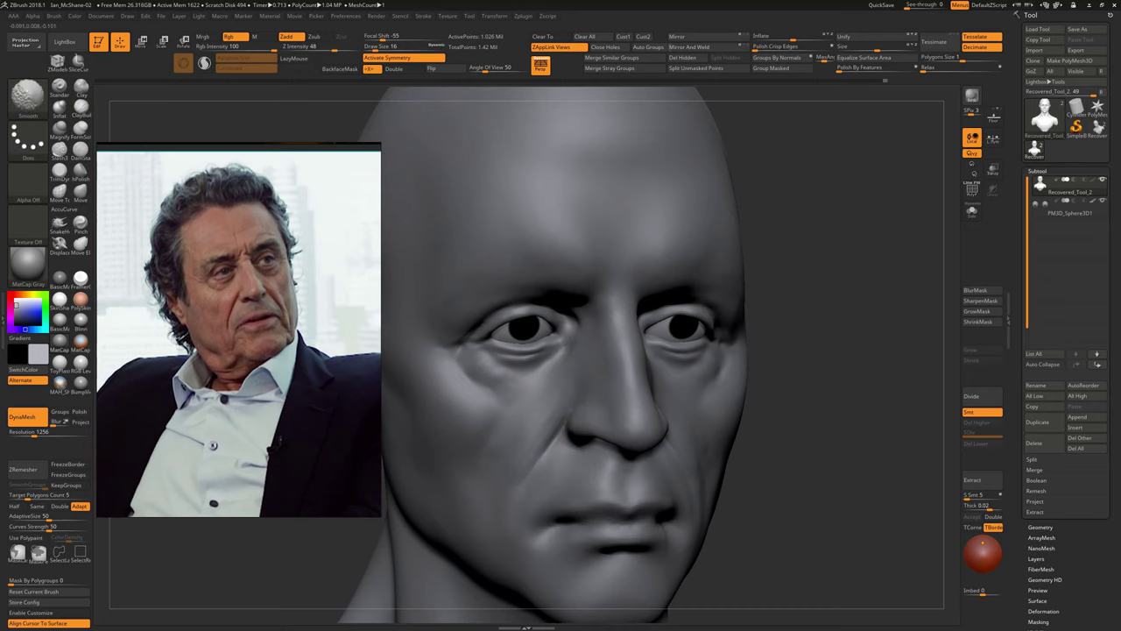
shift+drag(383, 573, 457, 404)
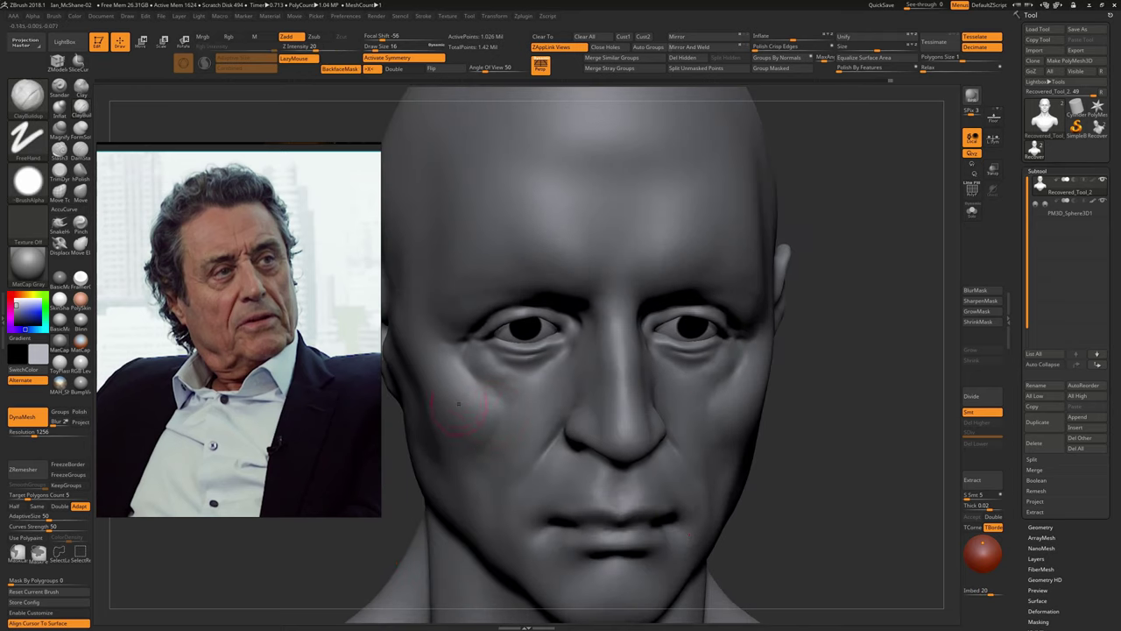
mouse_move(722, 482)
mouse_down()
mouse_move(838, 460)
mouse_move(822, 469)
mouse_move(722, 389)
mouse_move(838, 438)
mouse_move(609, 383)
mouse_up()
key(b)
key(d)
key(s)
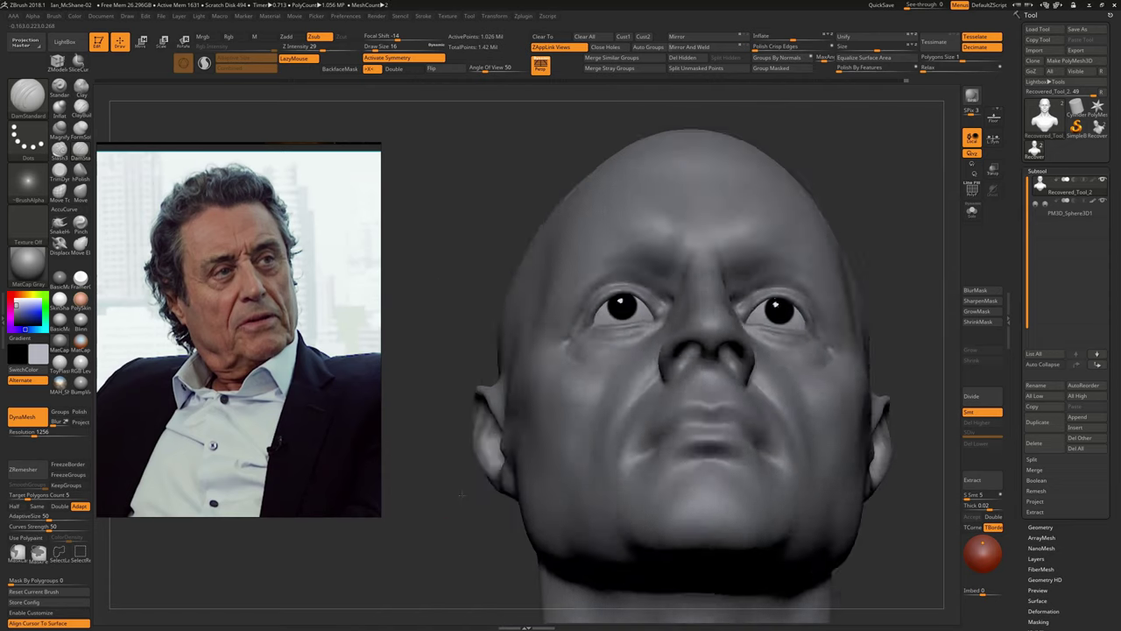
Reshape the nostril from below with the Move brush
key(b)
key(m)
key(v)
key(s)
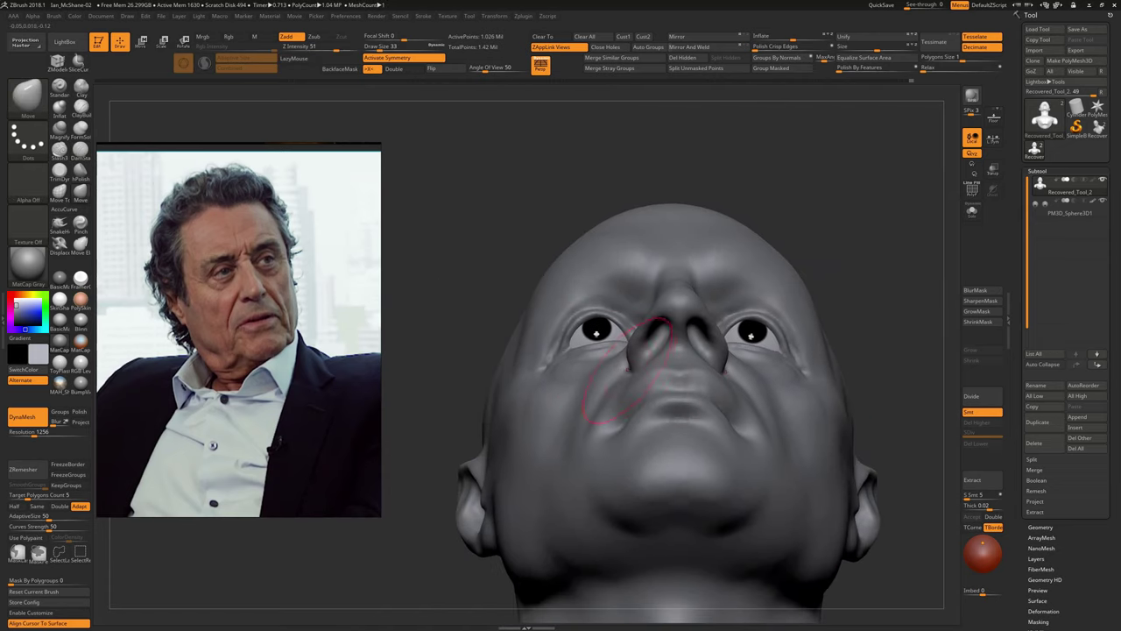
drag(925, 242, 870, 324)
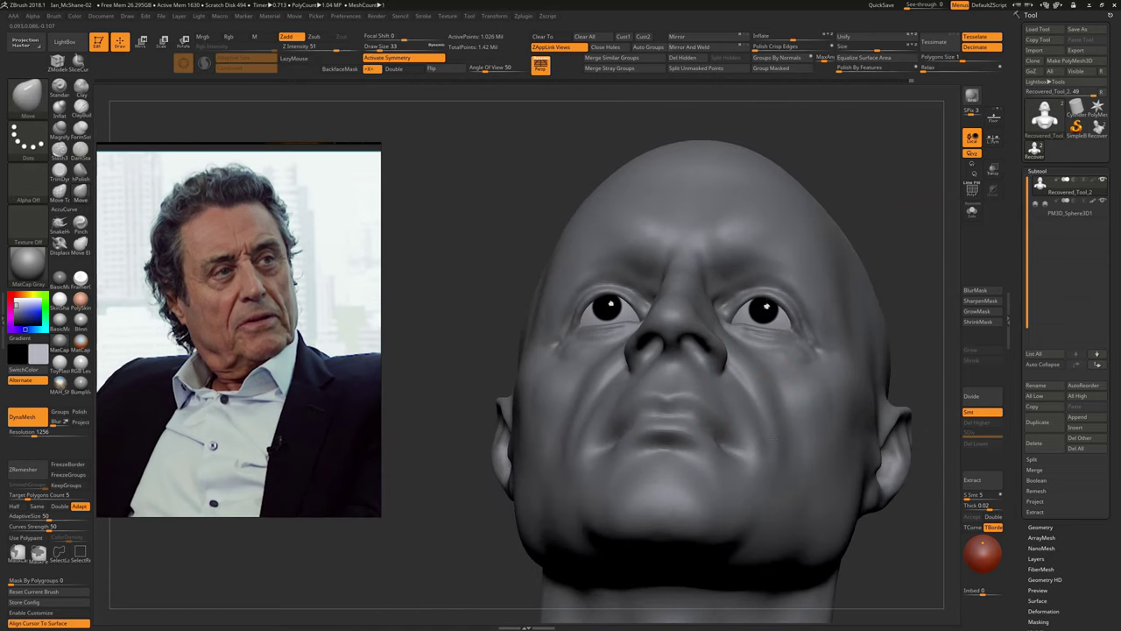
mouse_move(473, 368)
mouse_down()
mouse_move(455, 423)
mouse_move(471, 464)
mouse_move(446, 494)
mouse_up()
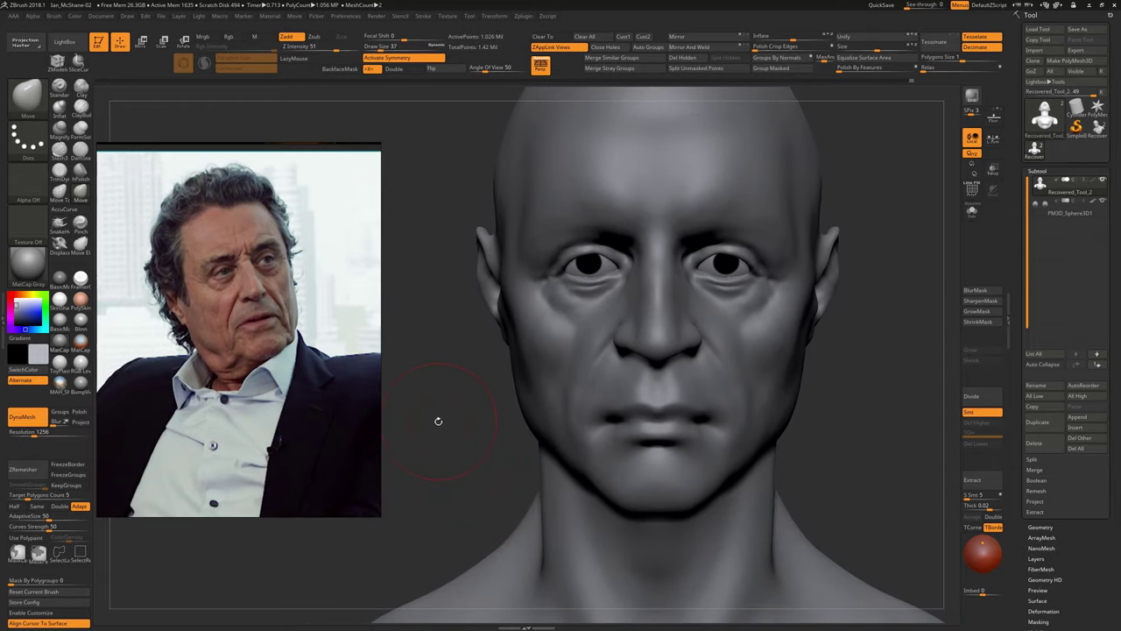
Work the area around the mouth with ClayBuildup and Smooth from three-quarter views
key(b)
key(c)
key(b)
mouse_move(438, 426)
mouse_down()
mouse_move(489, 223)
mouse_move(438, 409)
mouse_move(503, 225)
mouse_up()
key(shift)
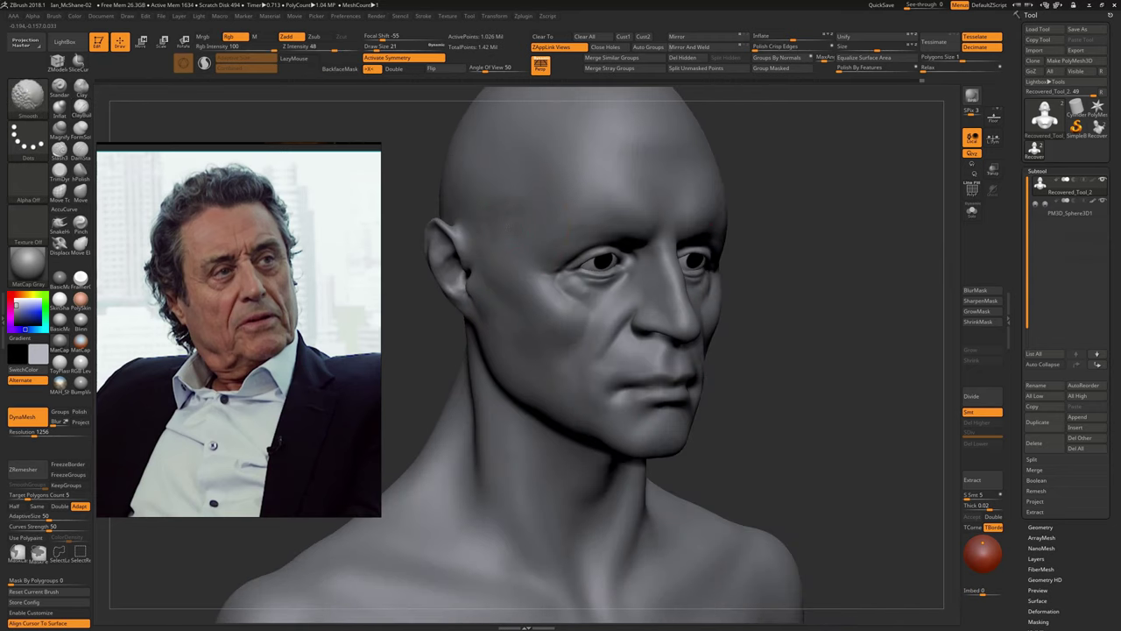
mouse_move(526, 376)
shift+mouse_down()
mouse_move(476, 376)
mouse_move(525, 377)
shift+mouse_up()
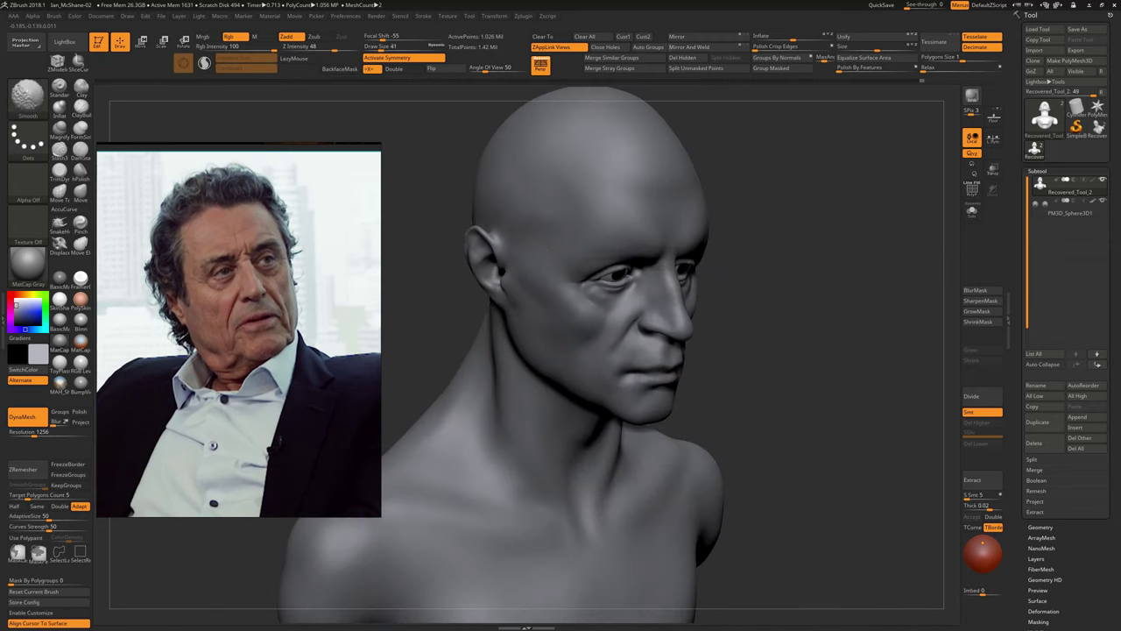
shift+drag(456, 412, 406, 420)
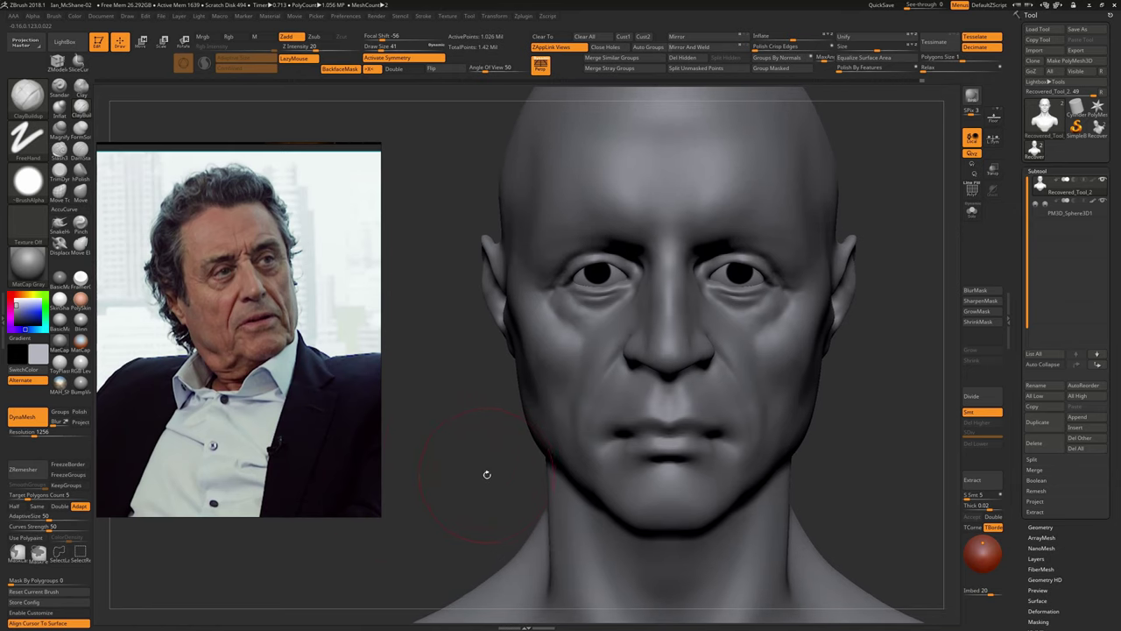
Shrink the smoothing brush to size 14, then set Draw Size to 35
key(shift)
key(s)
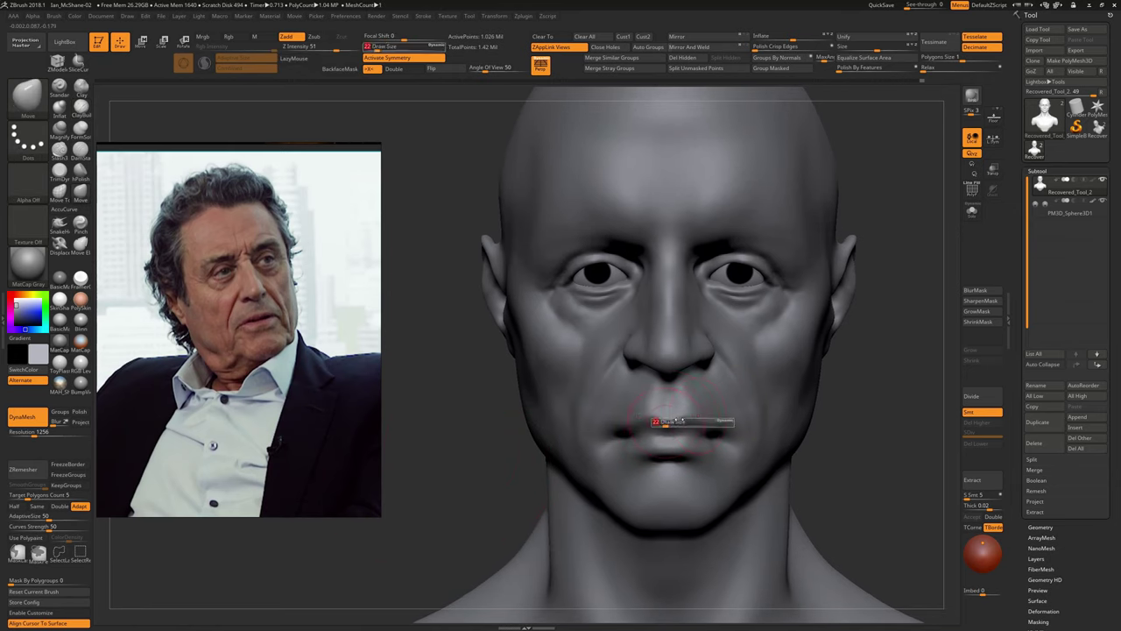
key(bracketleft)
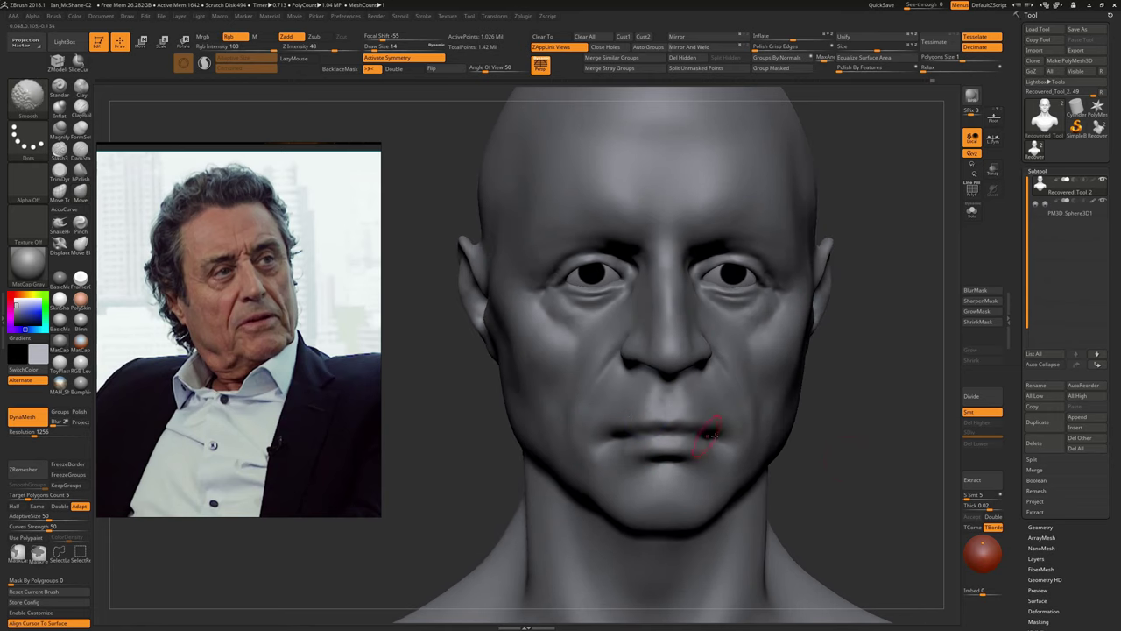
right_drag(625, 452, 517, 487)
text(s35)
key(Return)
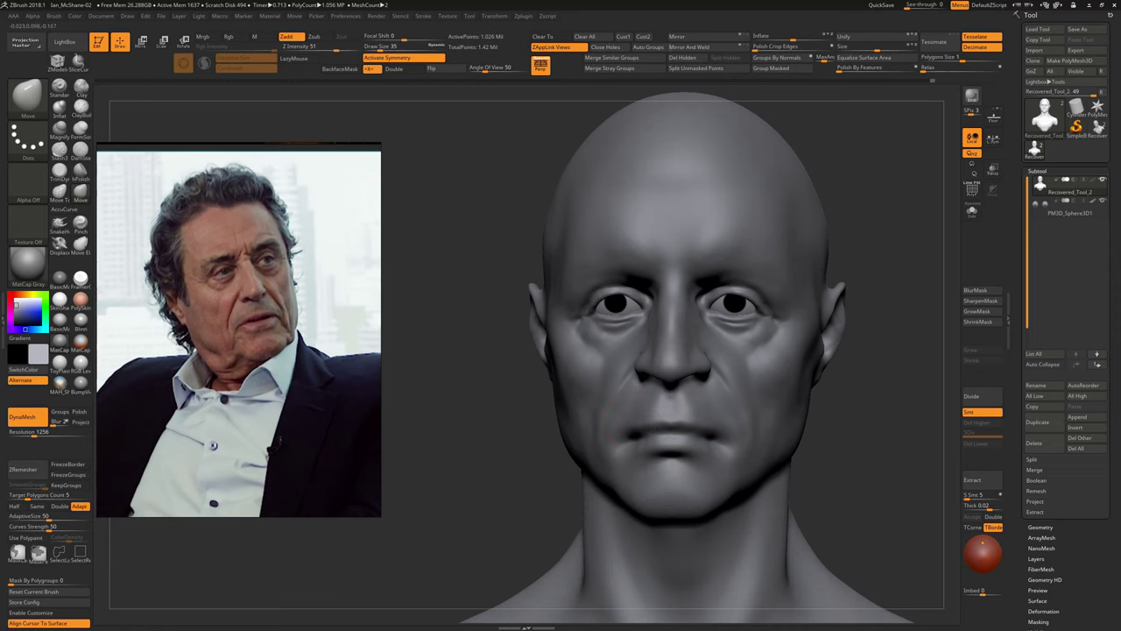
Carve a crease at the mouth corner with DamStandard
mouse_move(887, 482)
mouse_down()
mouse_move(868, 444)
mouse_move(624, 445)
mouse_up()
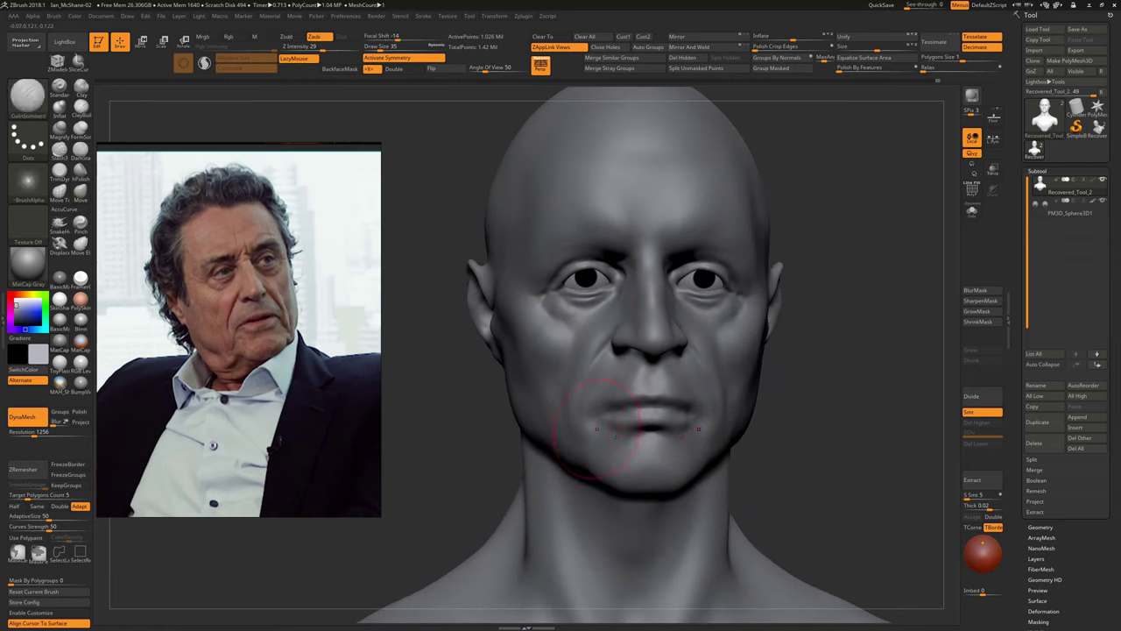
mouse_move(463, 474)
mouse_down()
mouse_move(447, 464)
mouse_move(460, 464)
mouse_up()
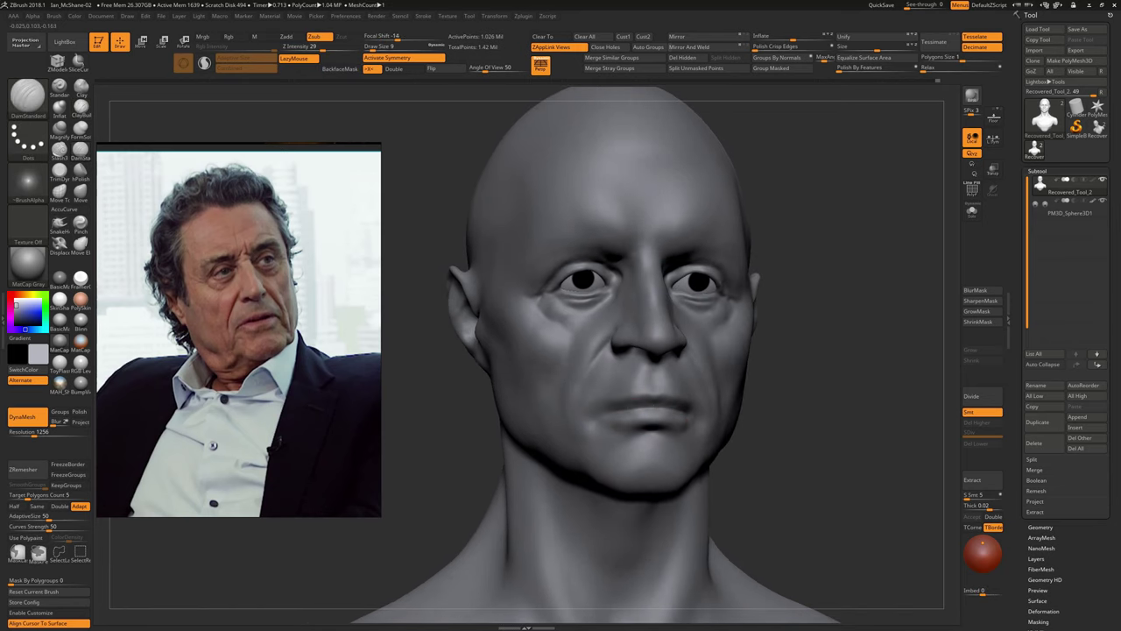
drag(808, 444, 828, 444)
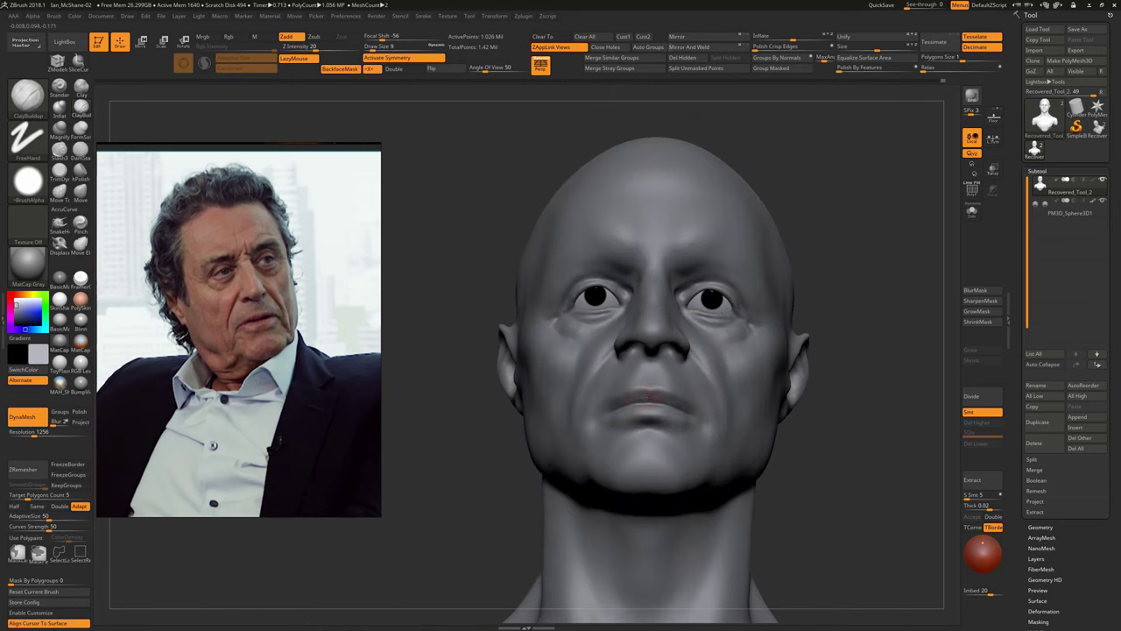
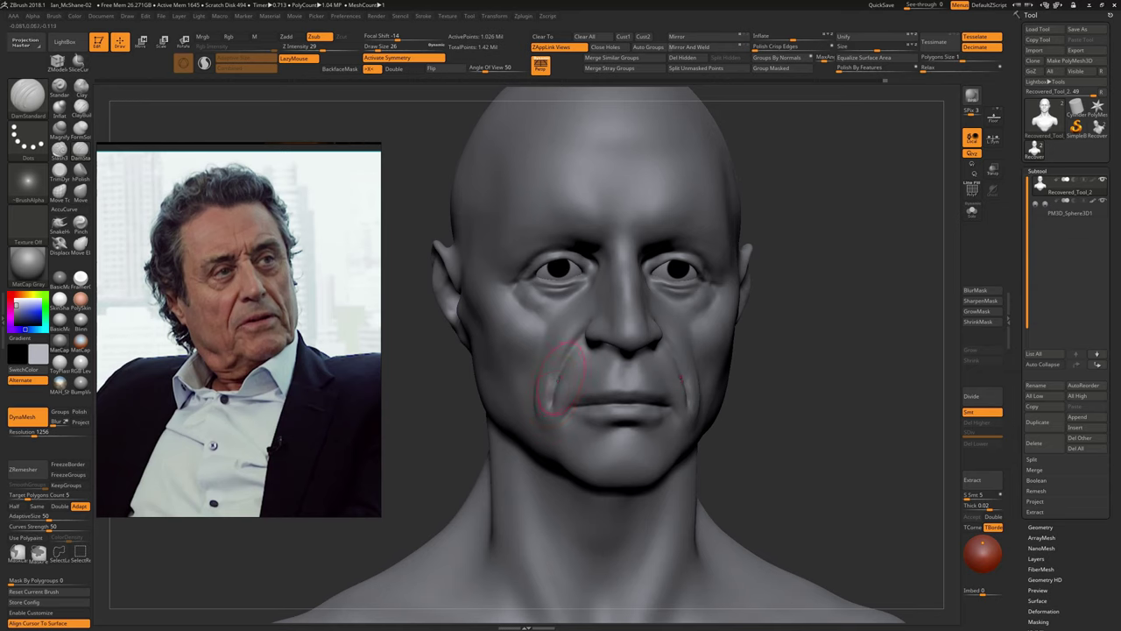
Smooth the creases at the mouth corners, then turn the head to check them from the side
shift+drag(560, 376, 552, 399)
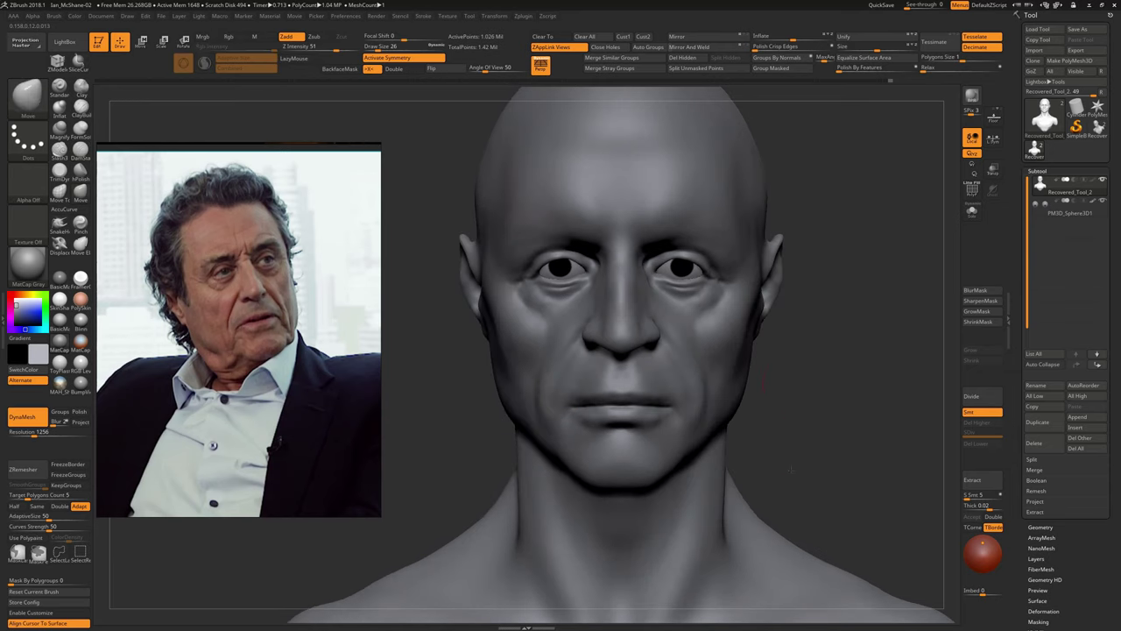
drag(841, 350, 928, 350)
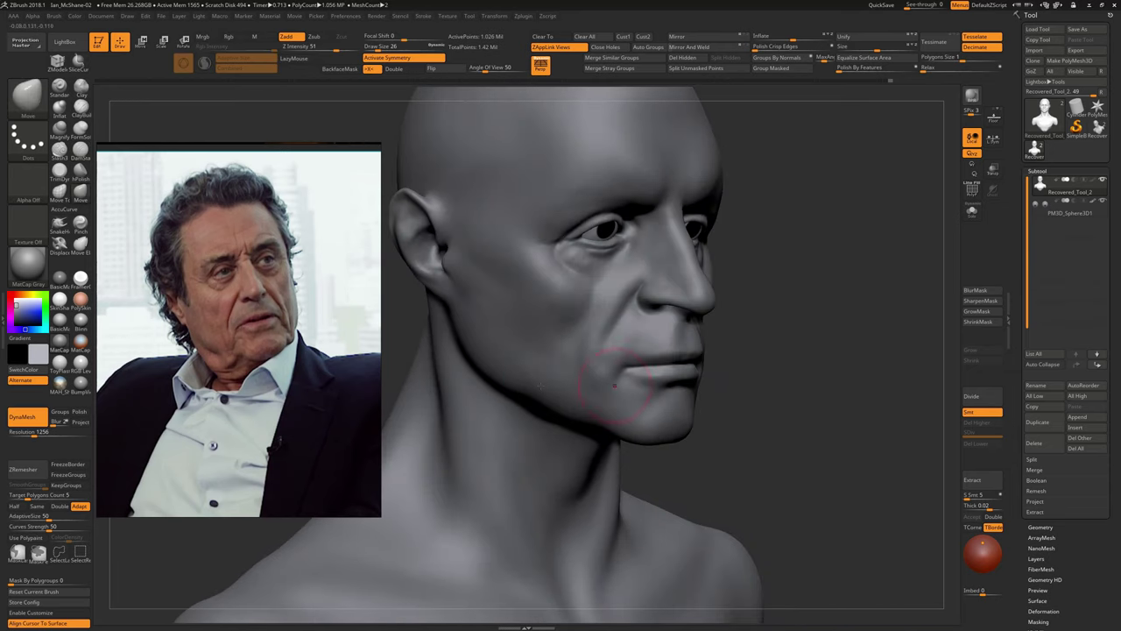
drag(550, 396, 782, 471)
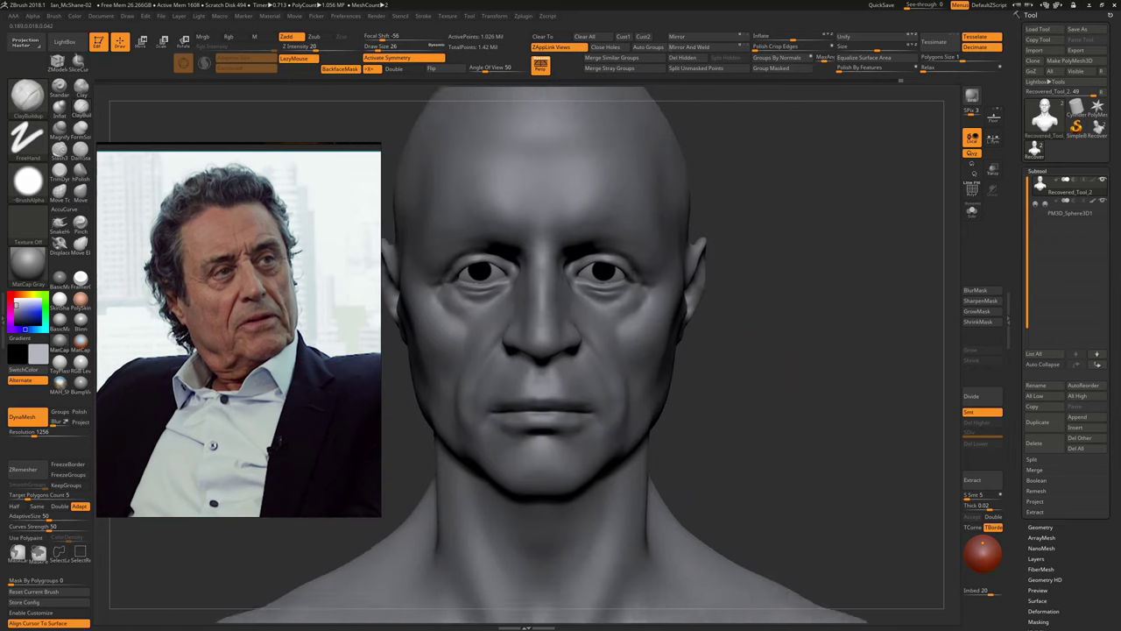
alt+drag(722, 387, 809, 400)
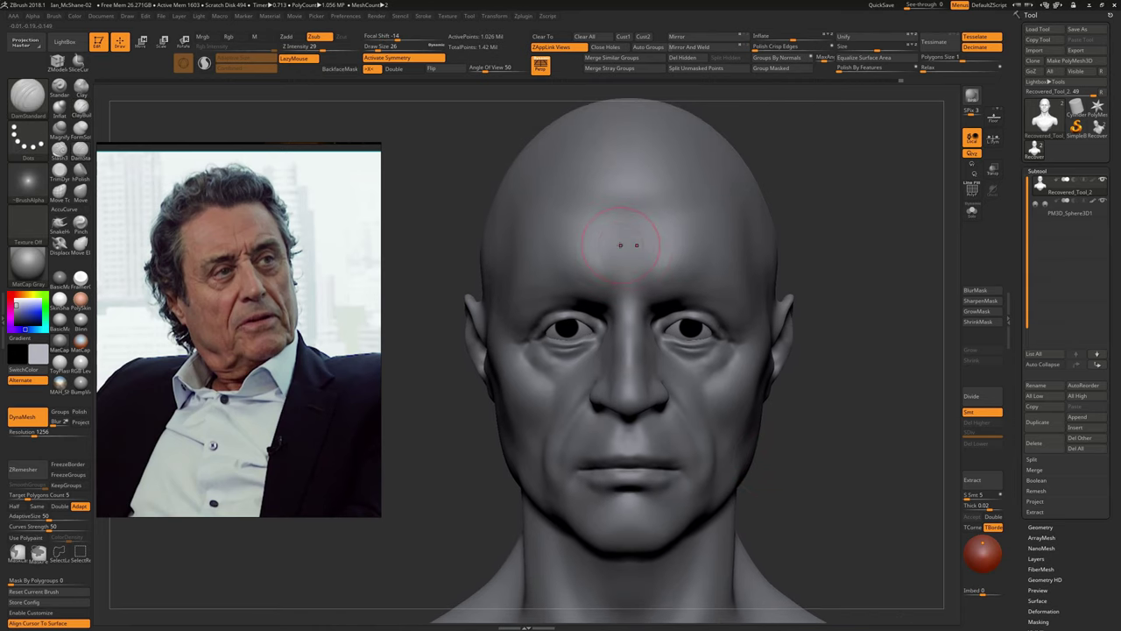
Carve two horizontal wrinkle grooves across the forehead with DamStandard and smooth them
drag(602, 223, 655, 222)
drag(654, 203, 575, 202)
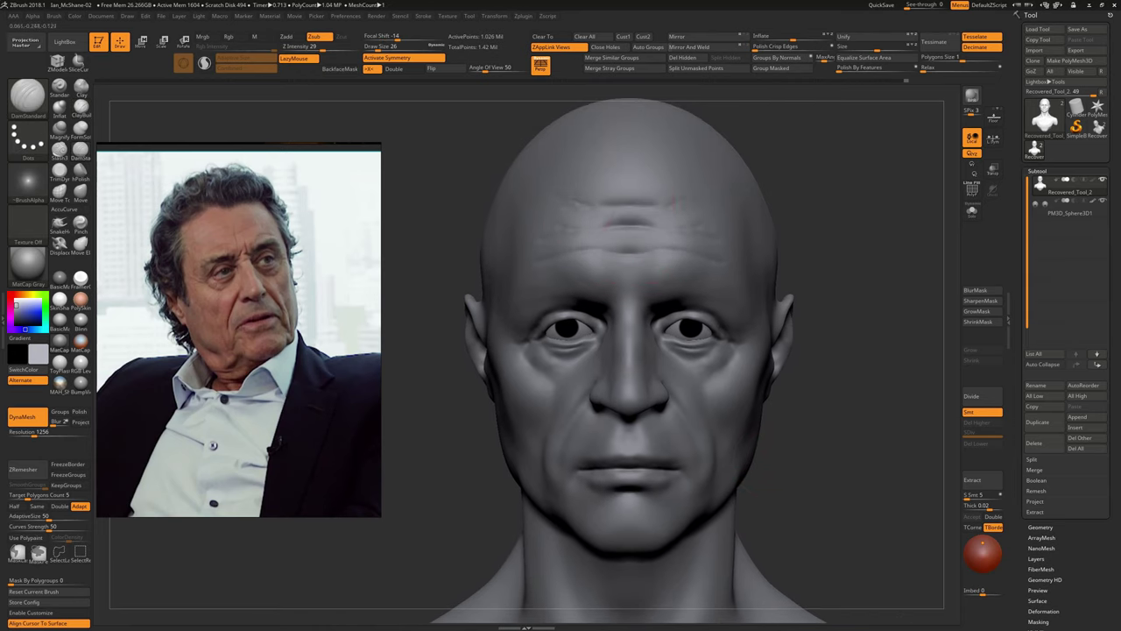
key(shift)
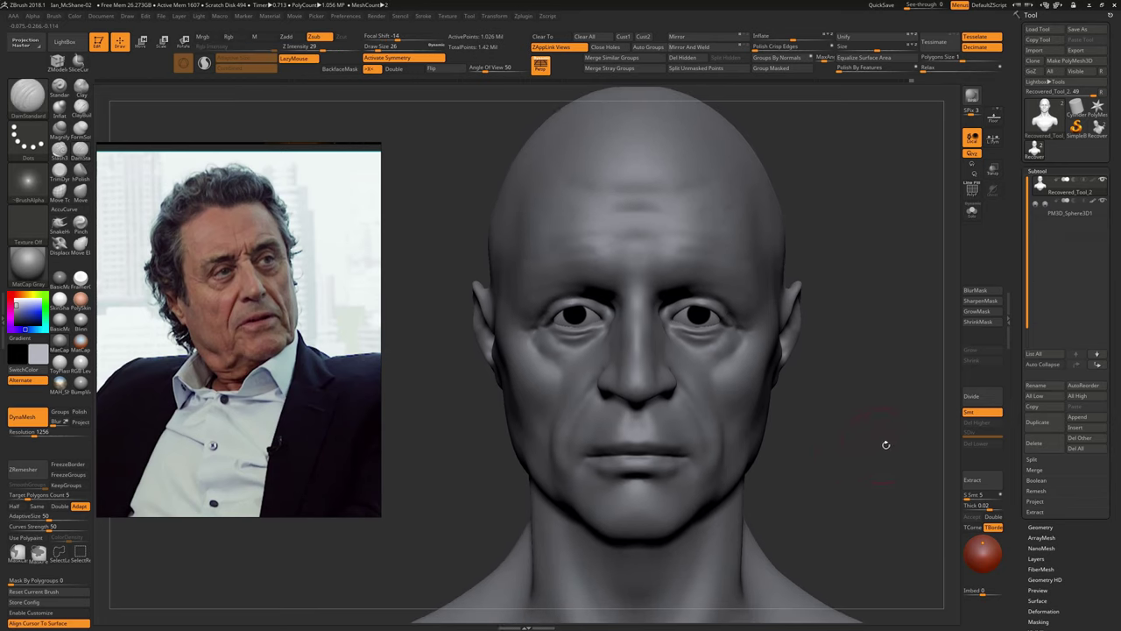
drag(885, 445, 823, 438)
drag(561, 552, 496, 546)
key(b)
key(m)
key(v)
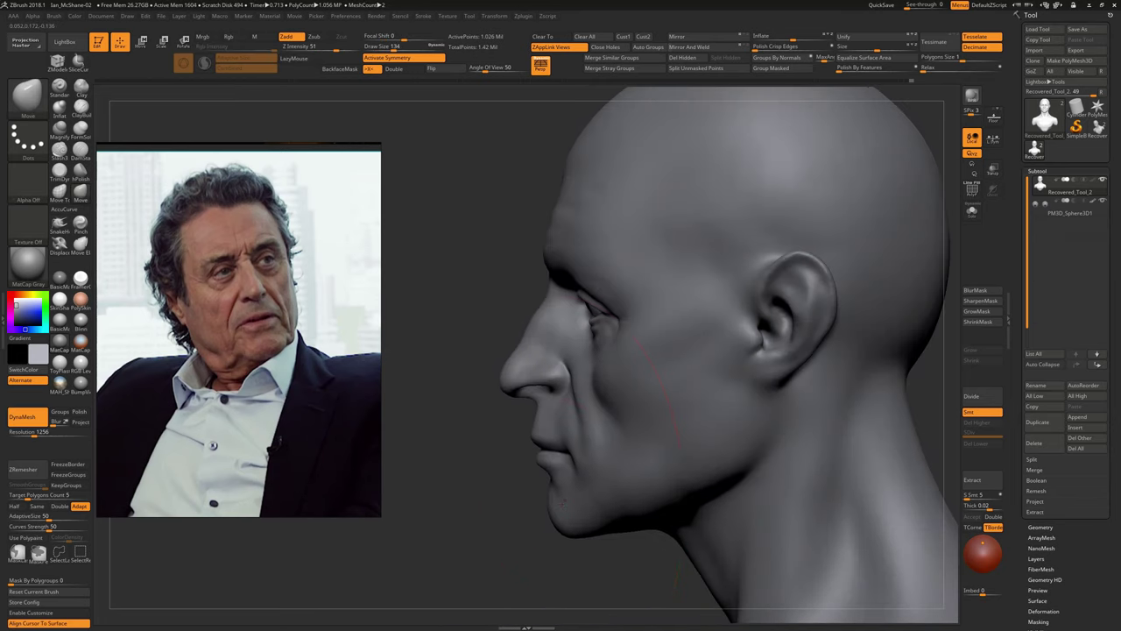
drag(475, 525, 832, 458)
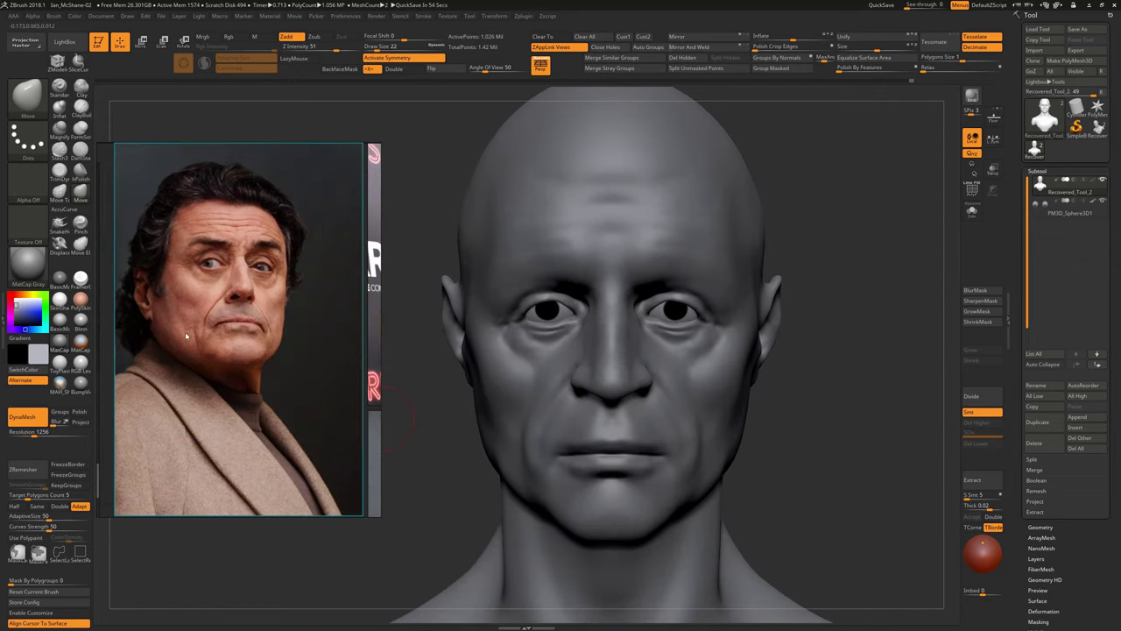
Build up clay on the chin and jaw with ClayBuildup at draw size 25
drag(813, 428, 753, 422)
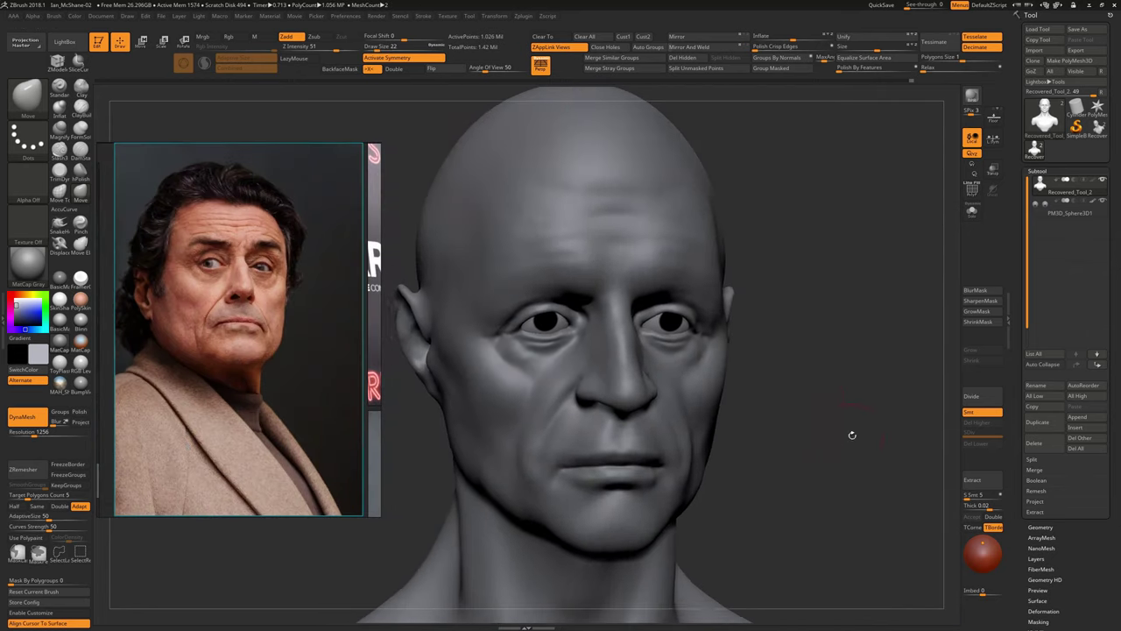
key(b)
key(c)
key(b)
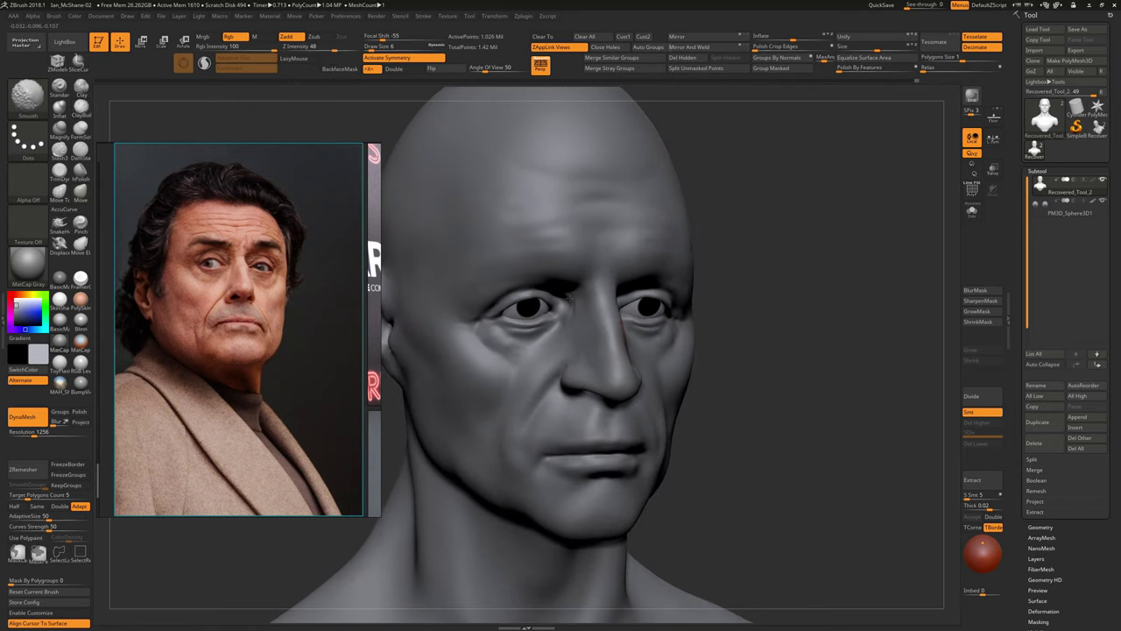
mouse_move(756, 431)
mouse_down()
mouse_move(749, 477)
mouse_move(529, 475)
mouse_up()
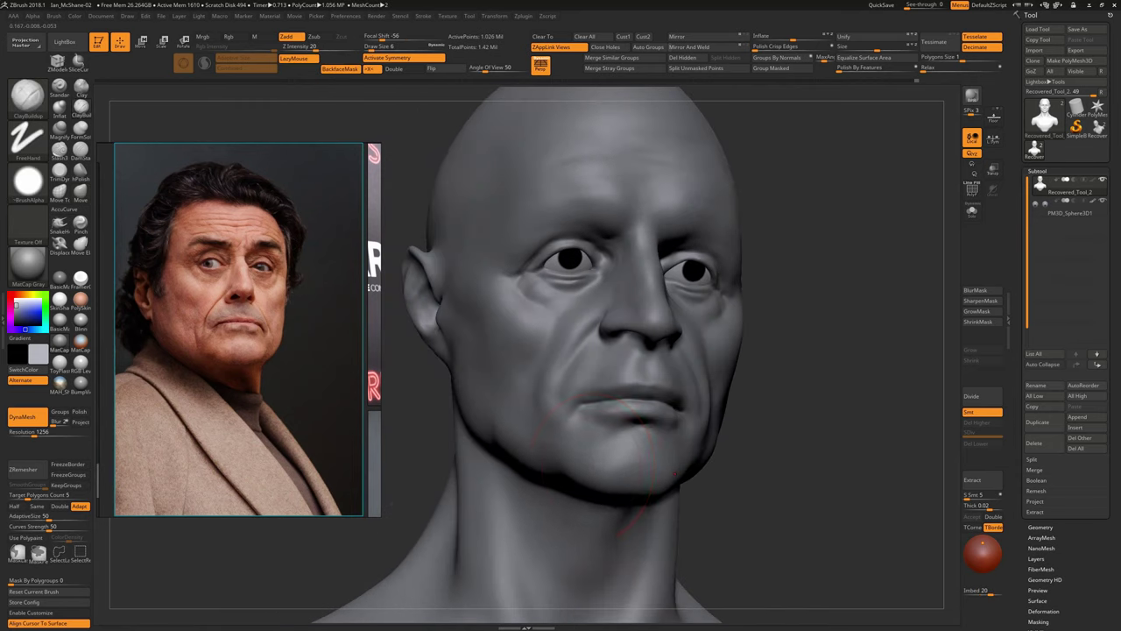
key(bracketright)
key(bracketright)
key(bracketright)
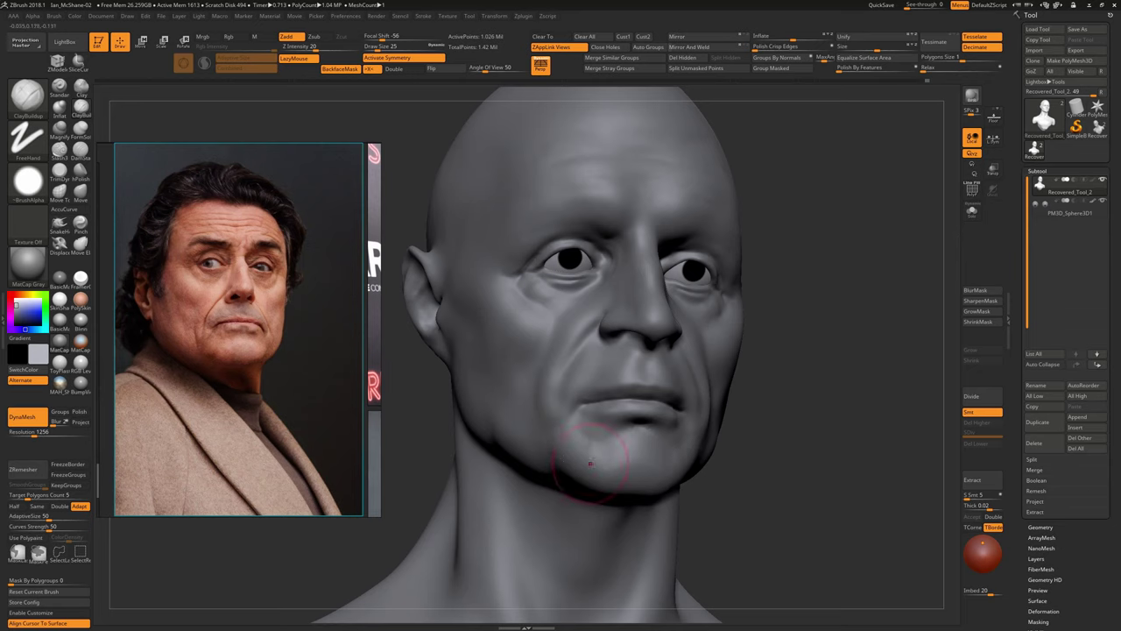
mouse_move(823, 488)
mouse_down()
mouse_move(600, 437)
mouse_move(570, 341)
mouse_up()
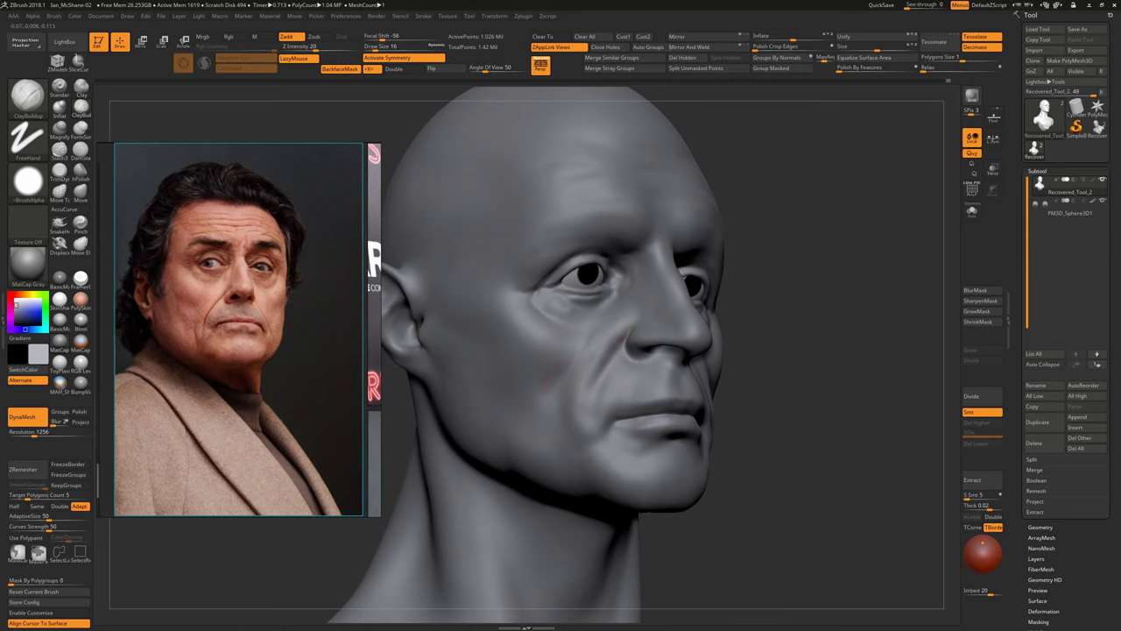
Smooth the built-up lower face and compare it in front and profile views
key(shift)
mouse_move(766, 455)
mouse_down()
mouse_move(580, 426)
mouse_move(453, 483)
mouse_move(494, 628)
mouse_up()
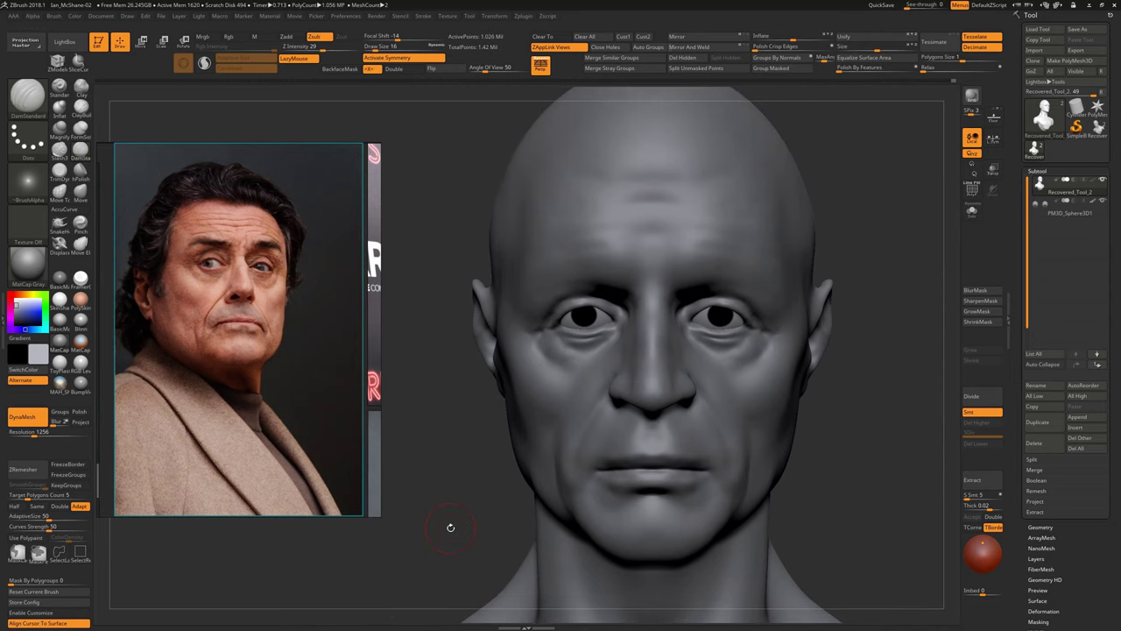
shift+drag(876, 377, 771, 377)
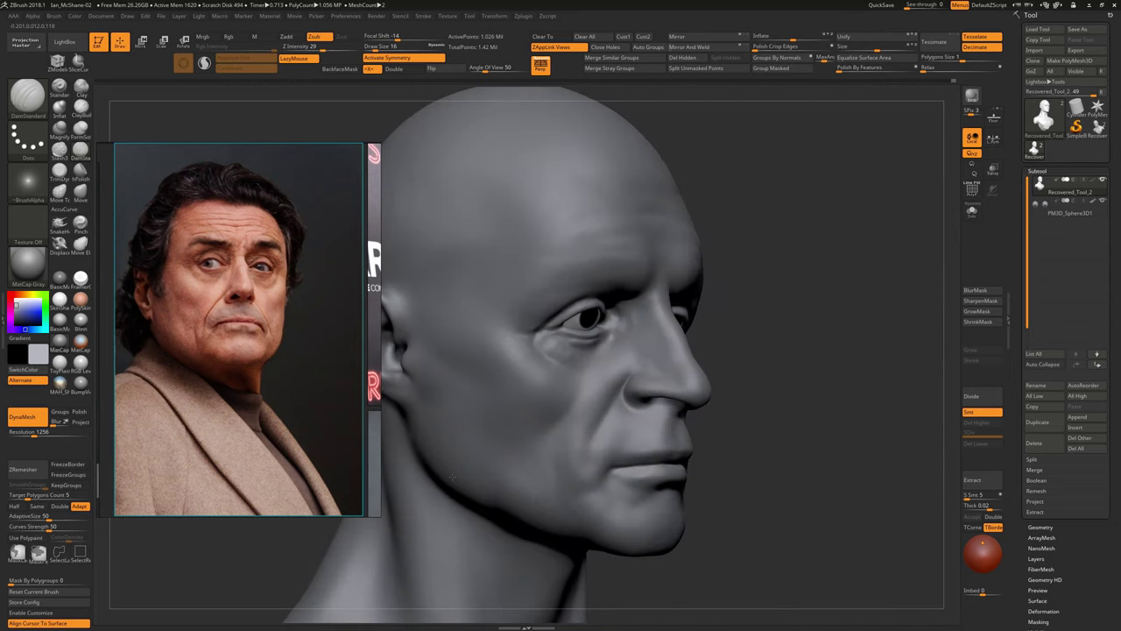
shift+drag(876, 377, 771, 376)
Select the PM3D_Sphere3D1 eyeball and reposition it in its socket with the Move gizmo
click(1062, 213)
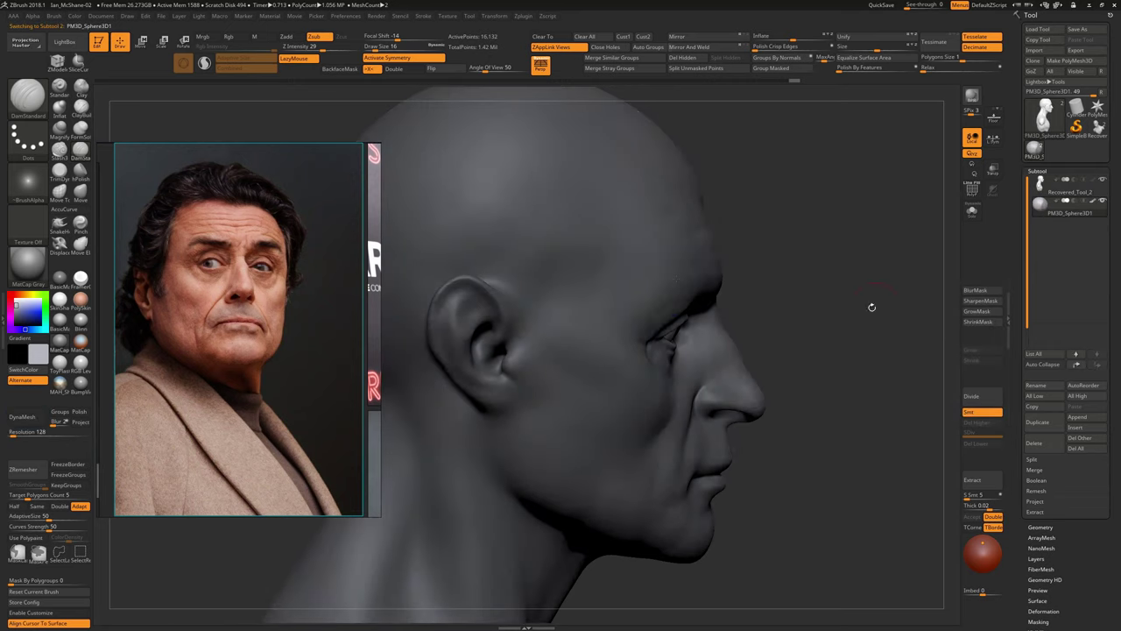
key(w)
click(639, 276)
alt+click(639, 277)
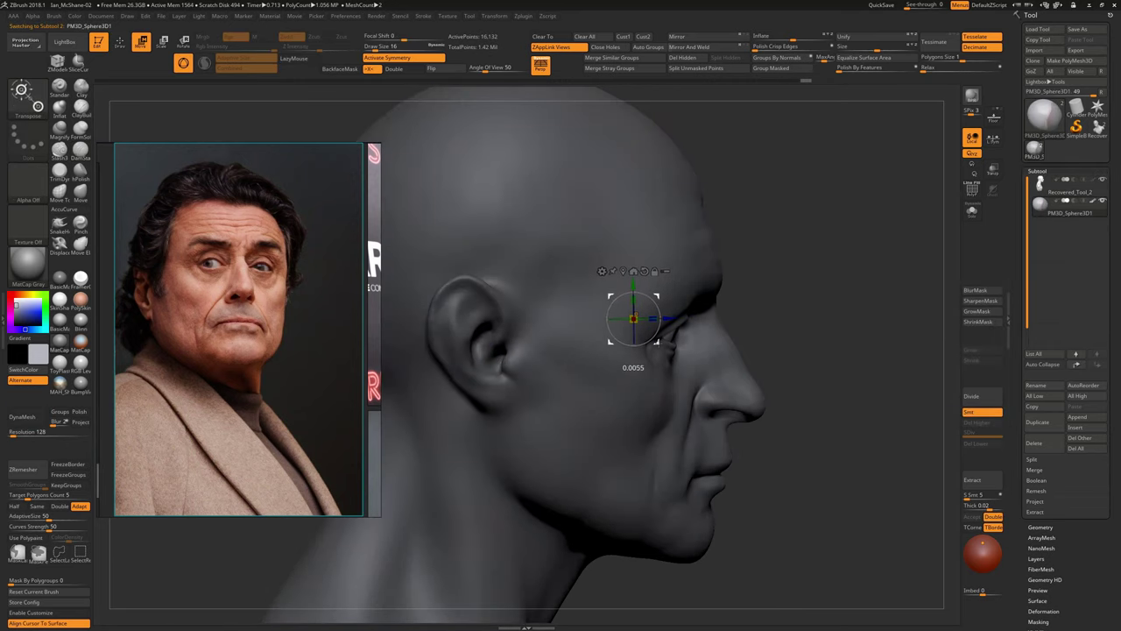
shift+drag(833, 394, 912, 394)
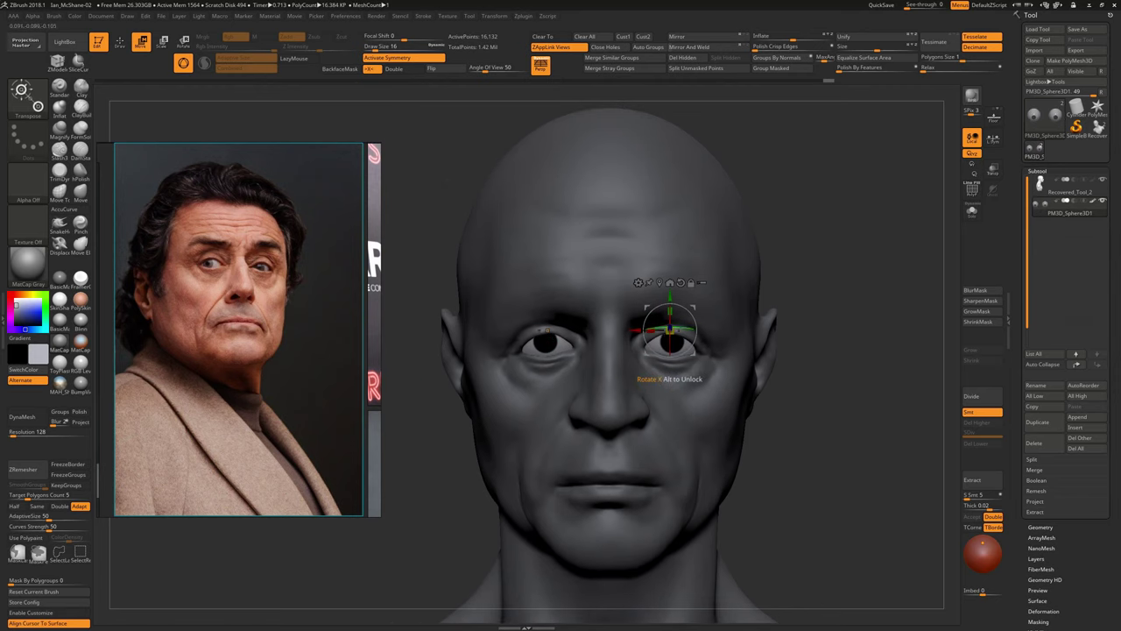
mouse_move(715, 347)
mouse_down()
mouse_move(788, 351)
mouse_move(650, 338)
mouse_up()
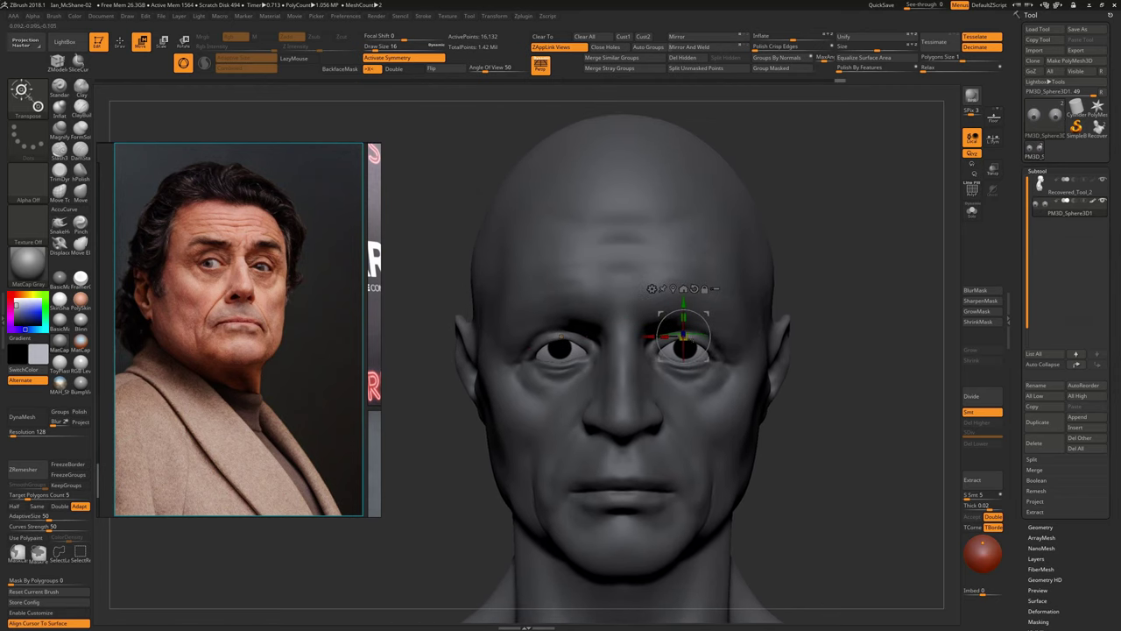
key(q)
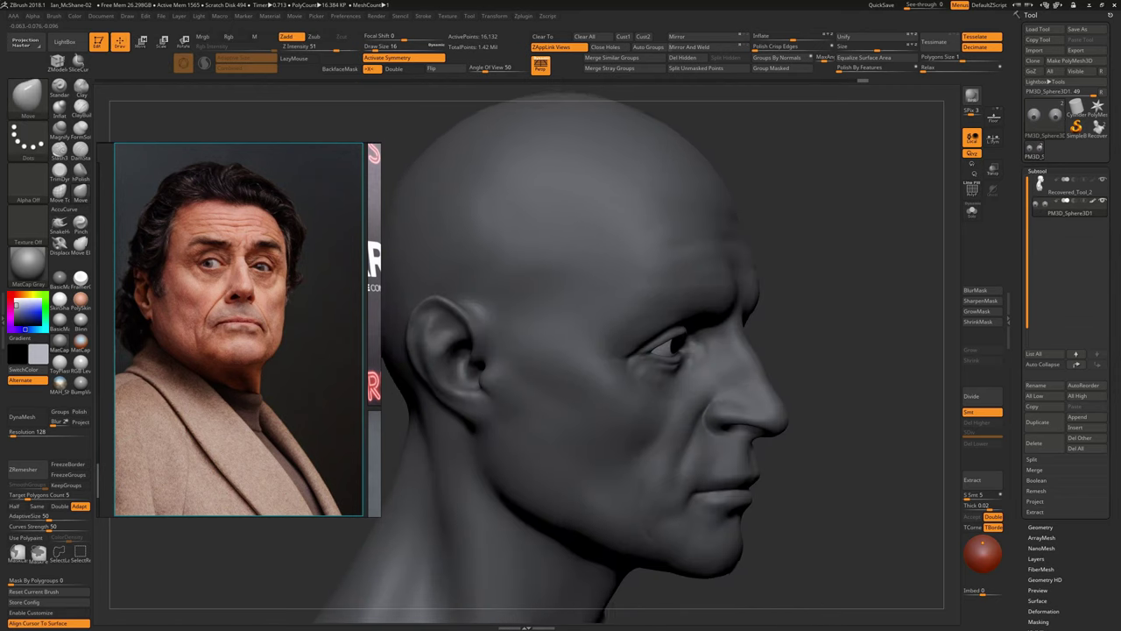
drag(605, 351, 711, 338)
Nudge the eyeball once more, then reactivate Recovered_Tool_2 in Draw mode
alt+click(688, 347)
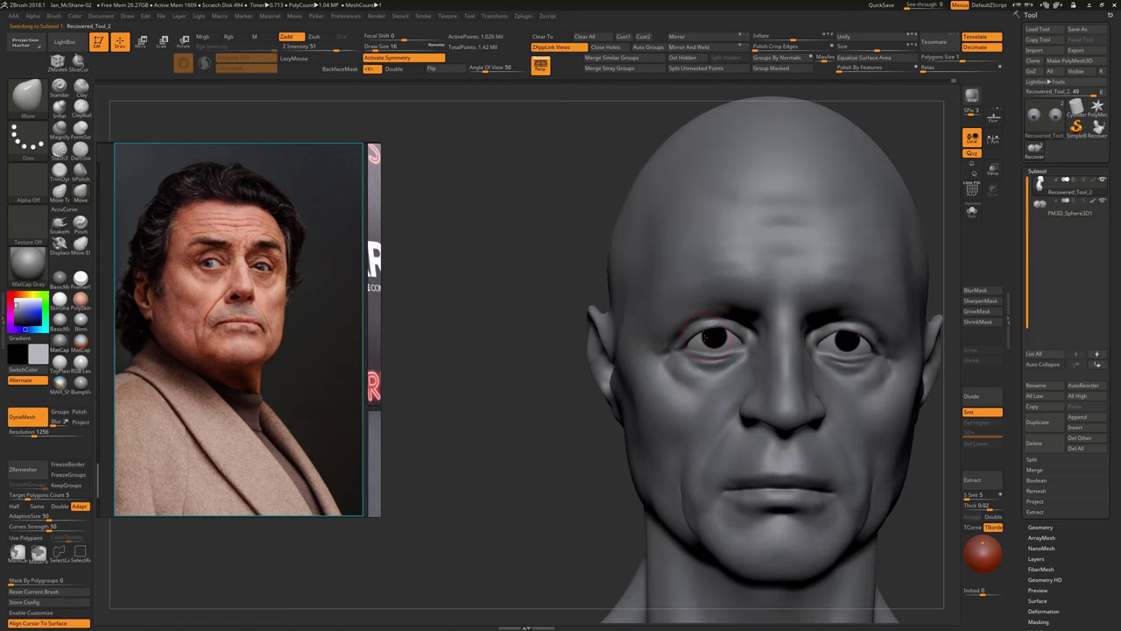
alt+drag(591, 388, 551, 409)
alt+click(775, 342)
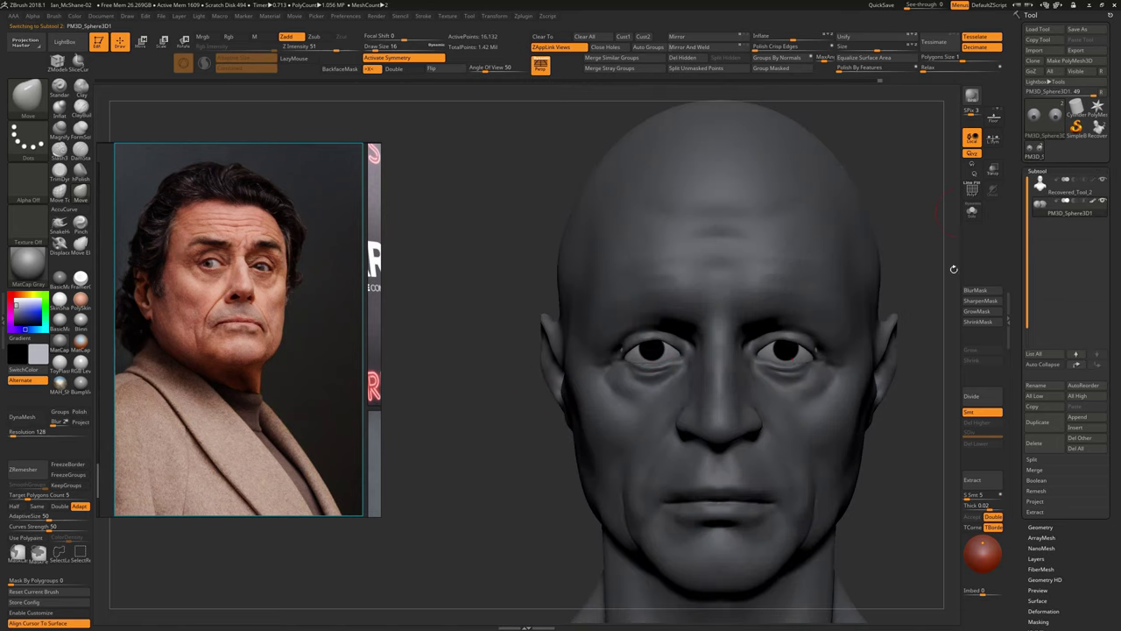
key(w)
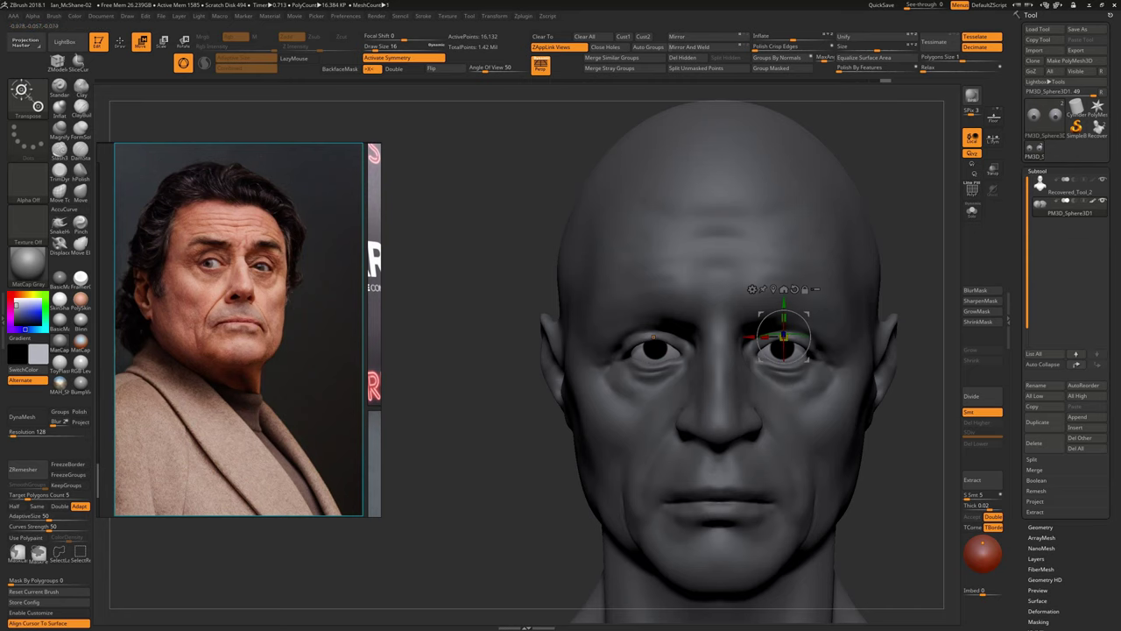
alt+click(613, 456)
key(q)
mouse_move(508, 385)
mouse_down()
mouse_move(852, 380)
mouse_move(849, 371)
mouse_up()
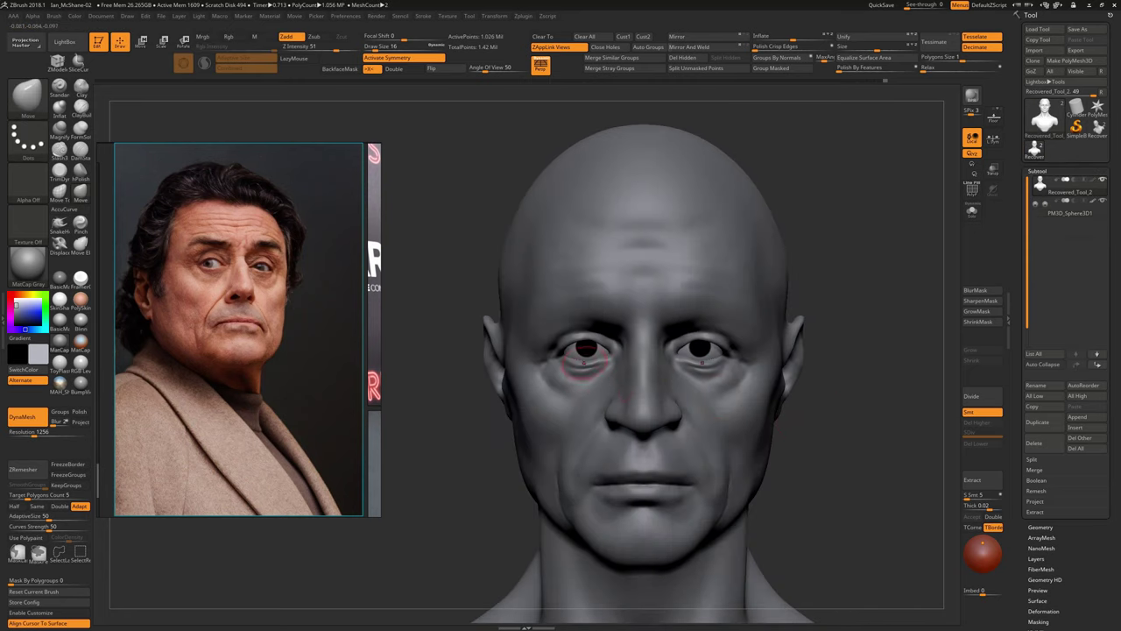
Zoom in on the eyes, then scroll the reference panel to the front-facing dark-jacket portrait
ctrl+right_drag(605, 350, 631, 368)
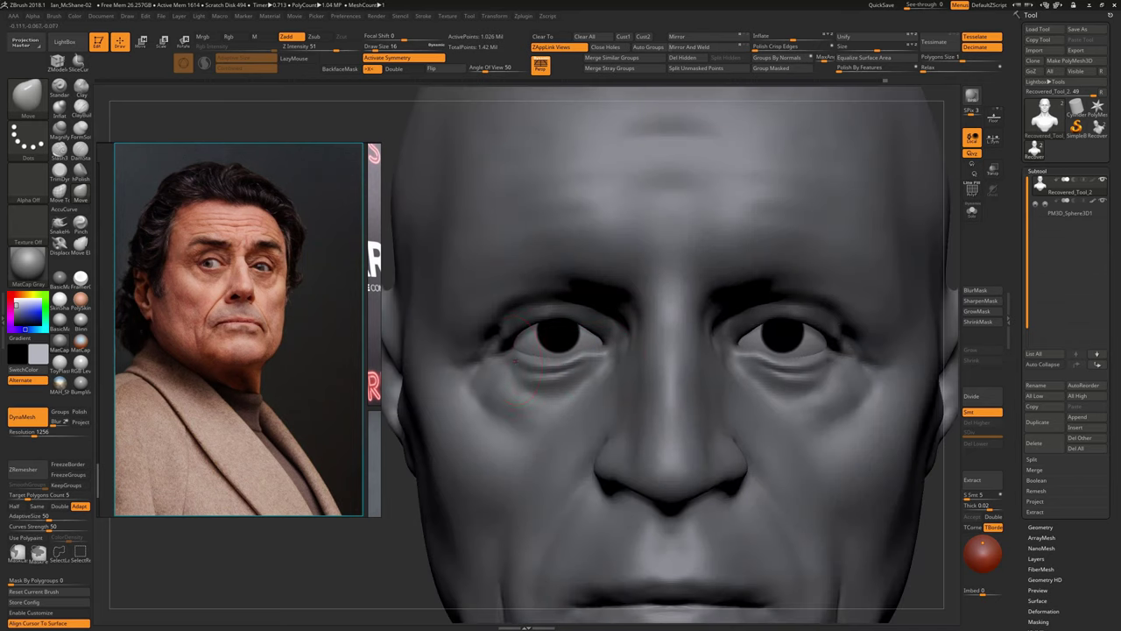
ctrl+right_drag(523, 371, 786, 433)
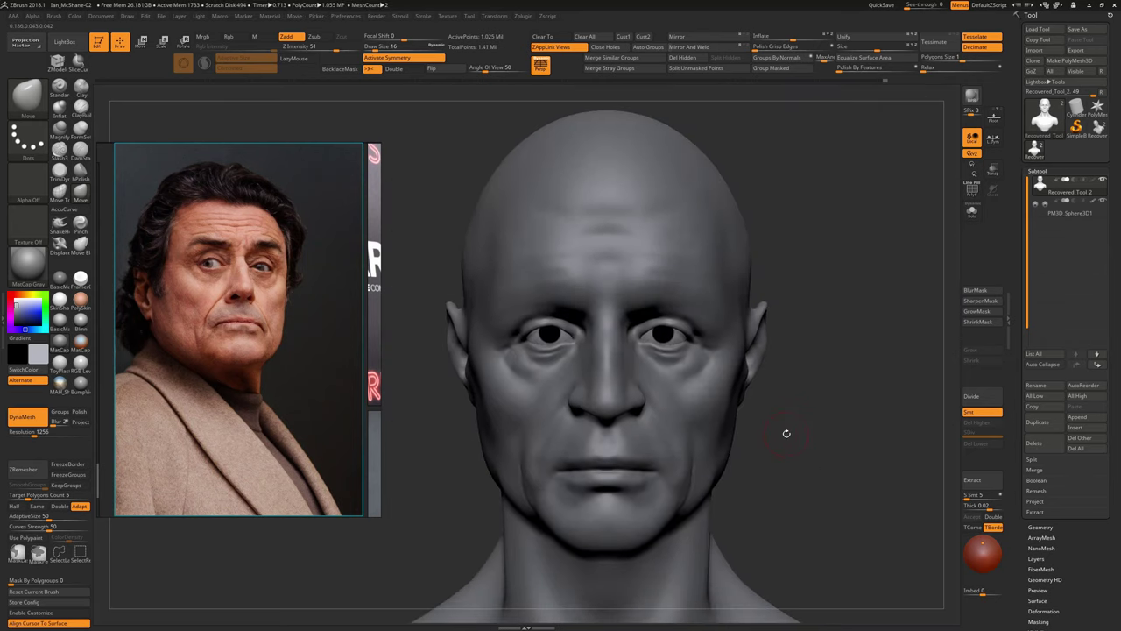
scroll(187, 219, down, 5)
scroll(187, 219, up, 2)
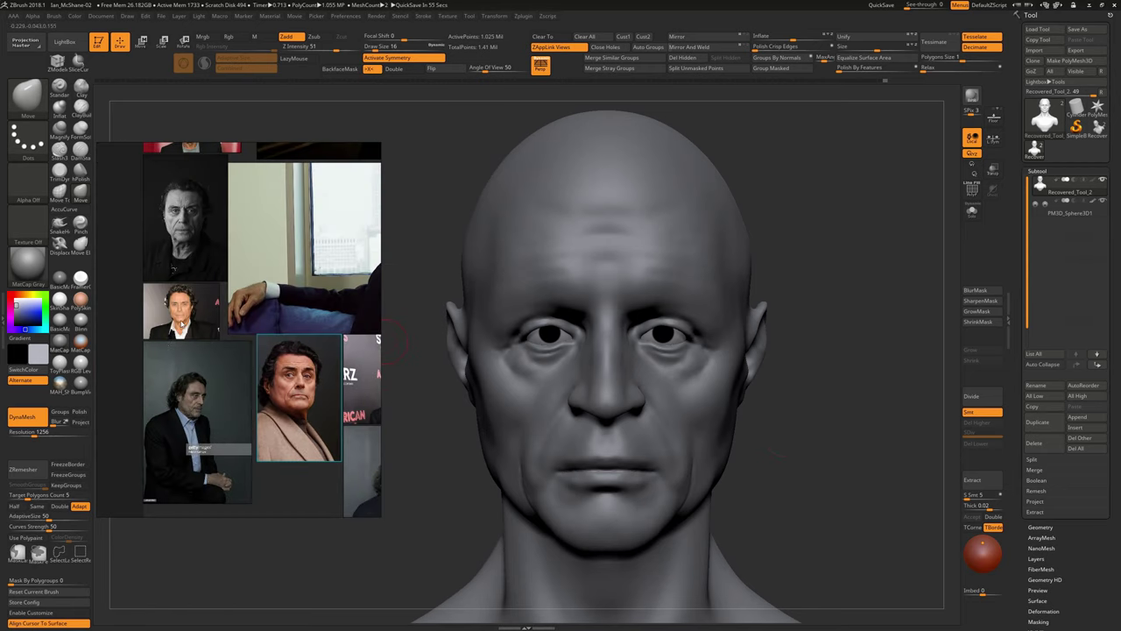
scroll(182, 324, up, 5)
scroll(227, 341, up, 2)
scroll(274, 354, up, 2)
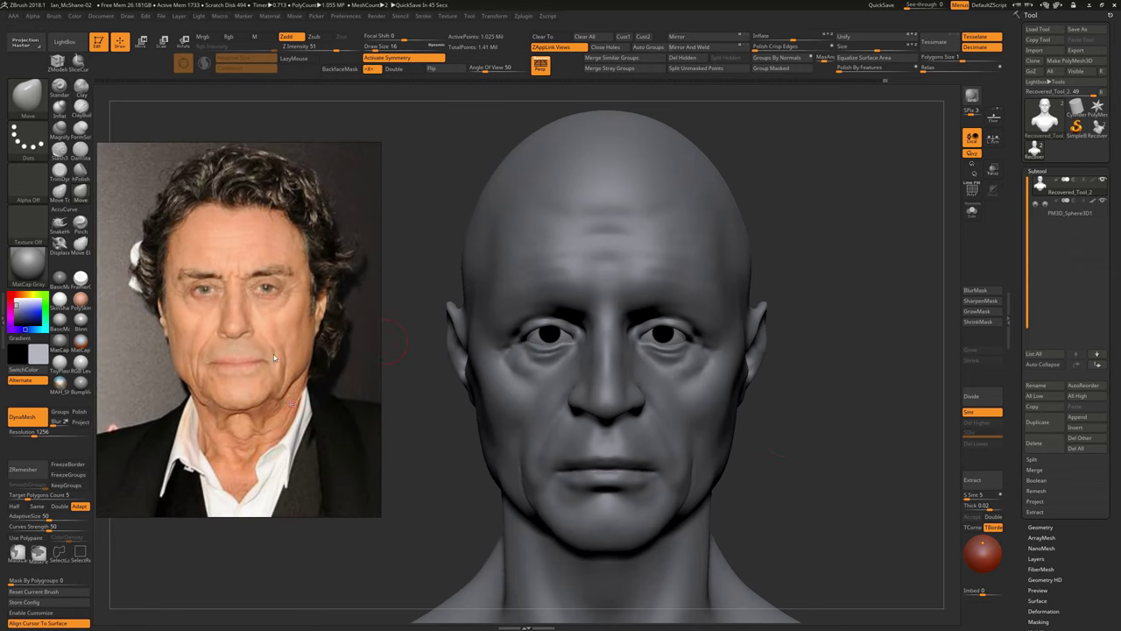
scroll(273, 354, down, 2)
mouse_move(735, 397)
mouse_down()
mouse_move(801, 430)
mouse_move(747, 447)
mouse_up()
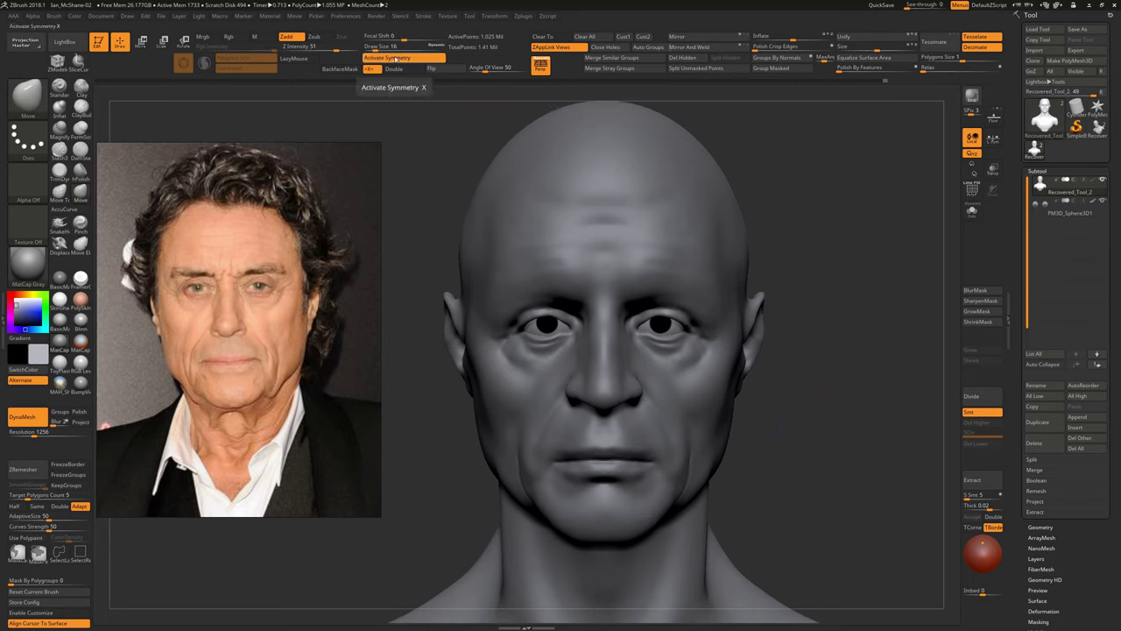
At brush size 11, carve and smooth a fold under the right eye, checking several angles
scroll(727, 386, up, 3)
scroll(739, 359, up, 2)
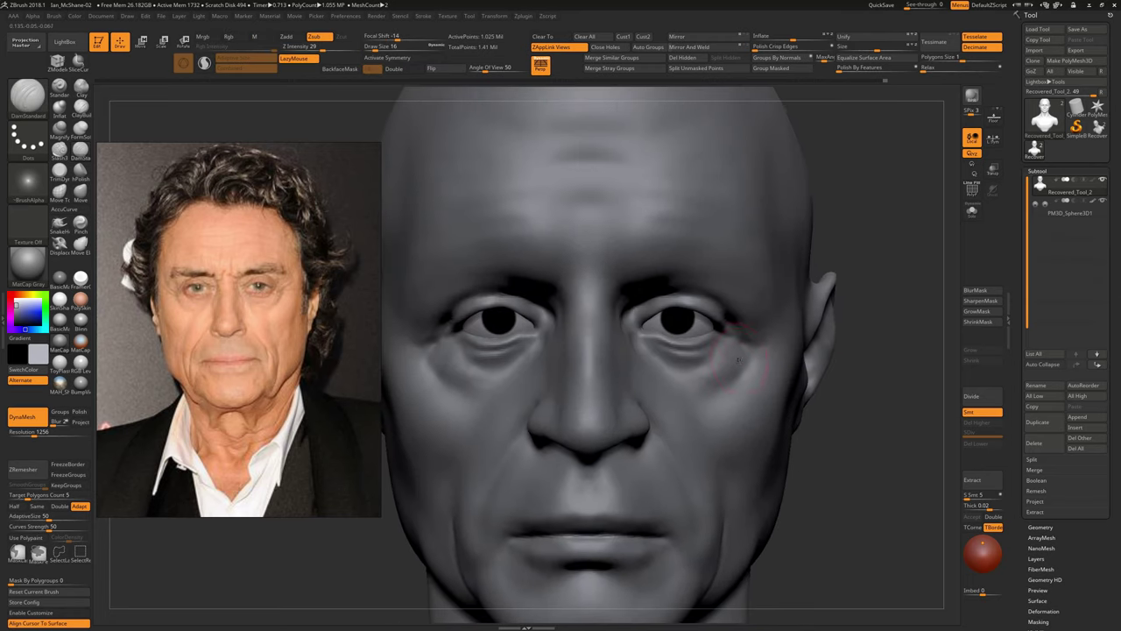
key(bracketleft)
mouse_move(743, 354)
mouse_down()
mouse_move(806, 355)
mouse_move(741, 360)
mouse_move(786, 394)
mouse_up()
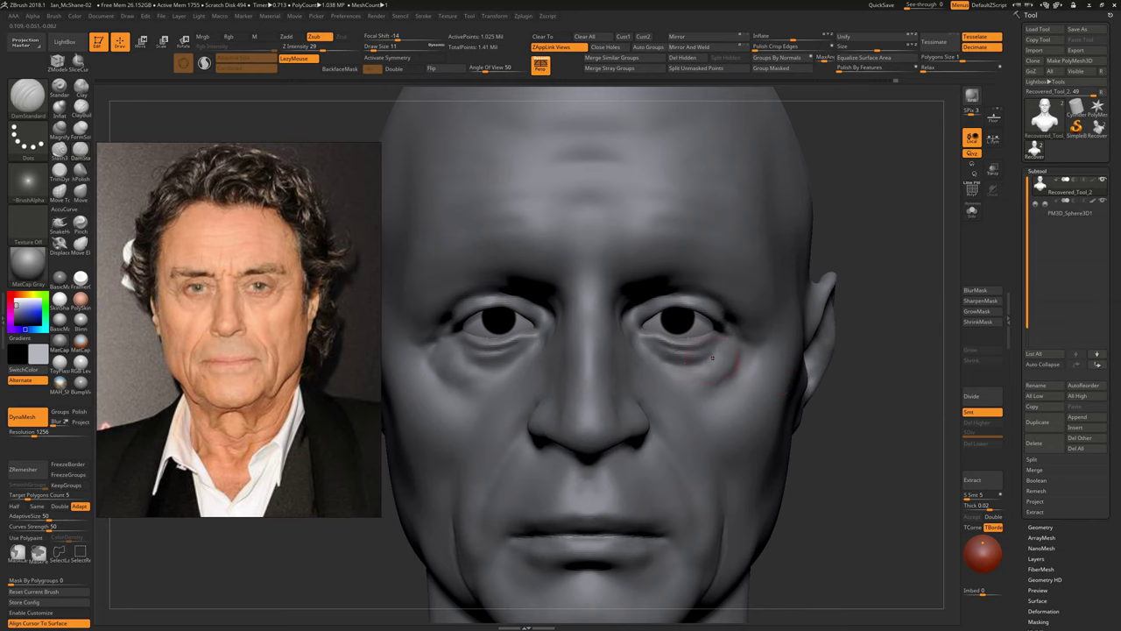
shift+drag(701, 355, 742, 375)
right_drag(701, 398, 753, 308)
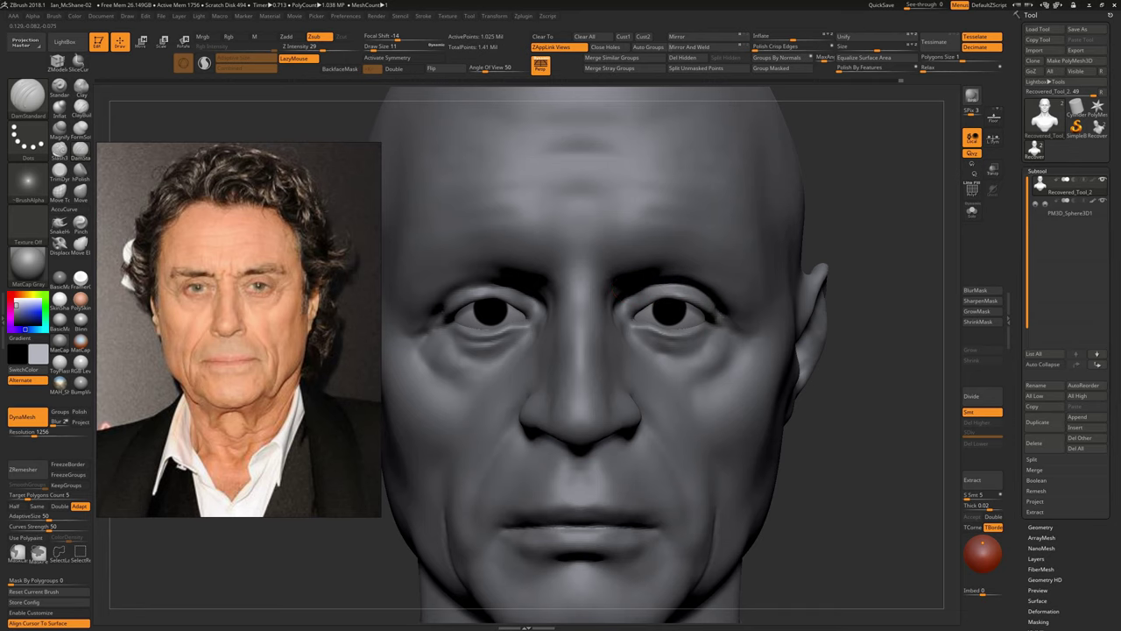
mouse_move(717, 317)
right_down()
mouse_move(668, 312)
mouse_move(681, 304)
right_up()
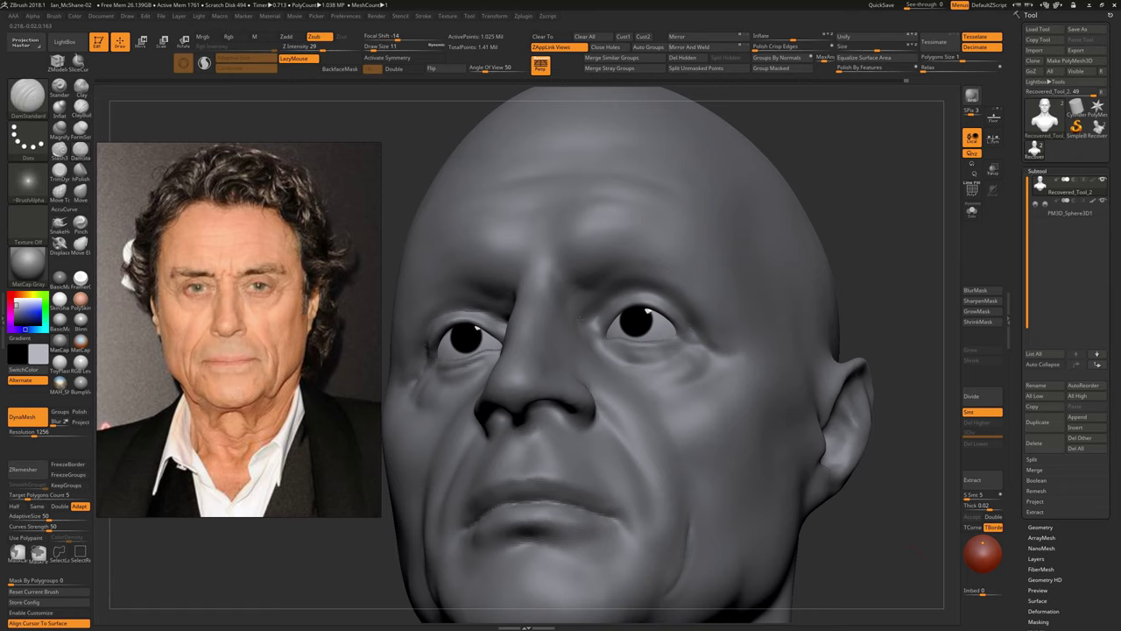
right_drag(581, 320, 535, 317)
right_drag(706, 426, 711, 347)
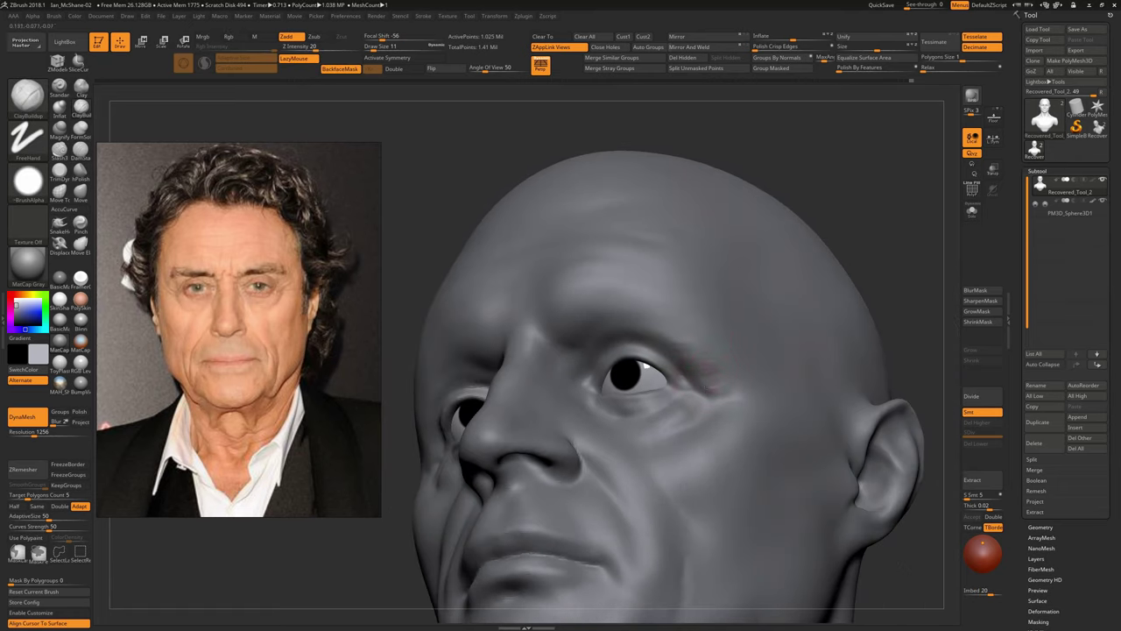
mouse_move(706, 382)
right_down()
mouse_move(721, 379)
mouse_move(664, 337)
mouse_move(706, 356)
right_up()
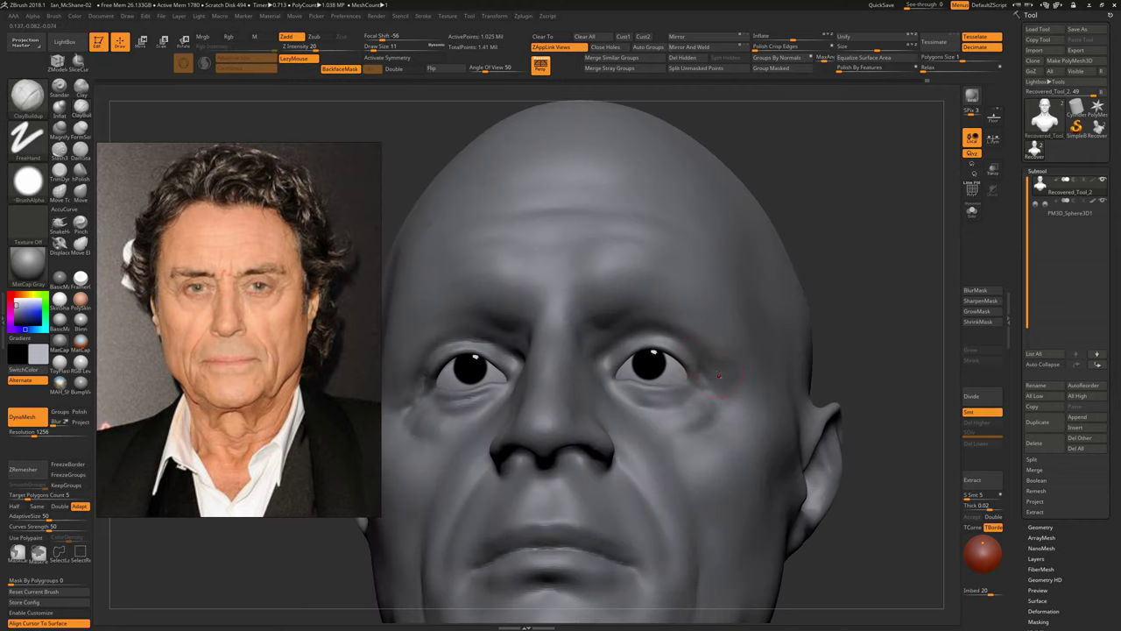
right_drag(716, 341, 801, 349)
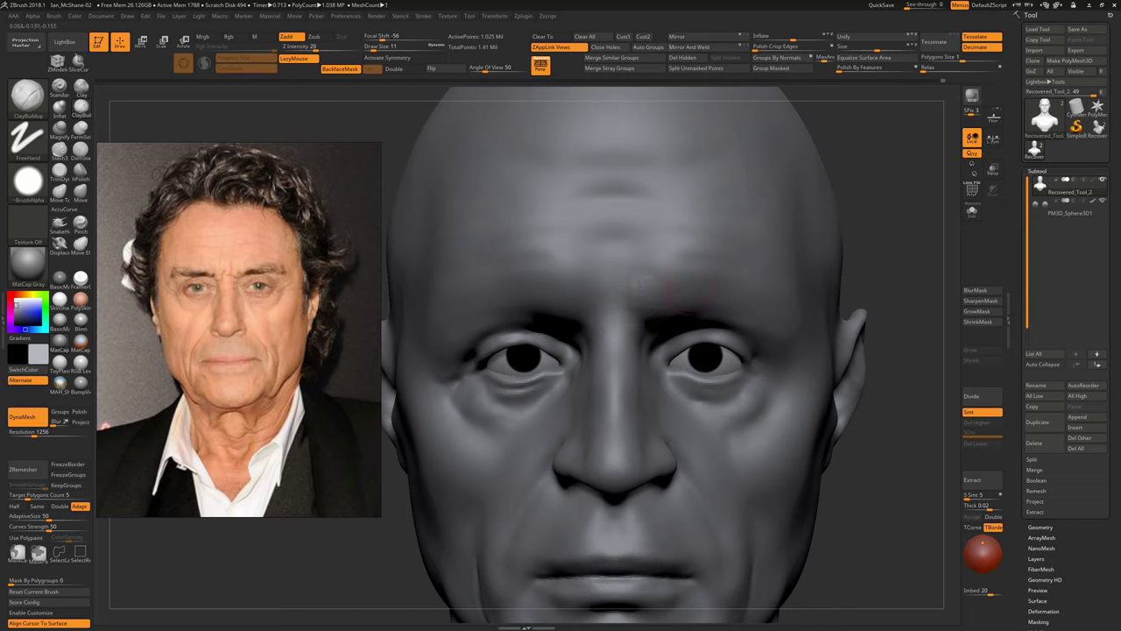
Push the brow between the eyes into shape with the Move brush
key(b)
key(d)
key(s)
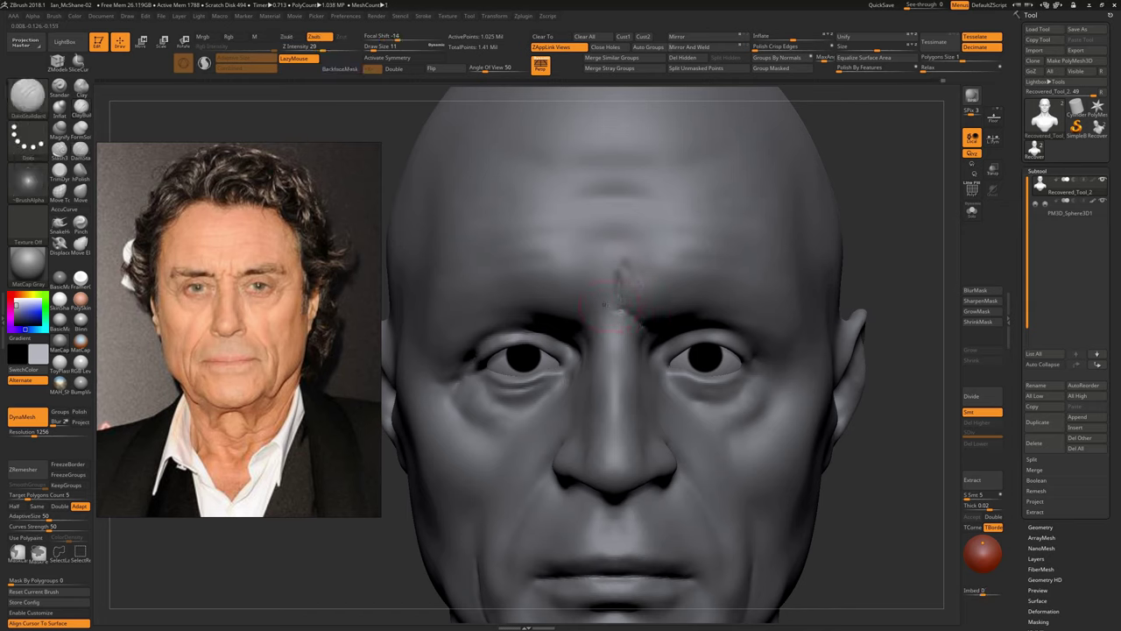
key(b)
key(c)
key(b)
right_drag(613, 309, 663, 380)
key(b)
key(m)
key(v)
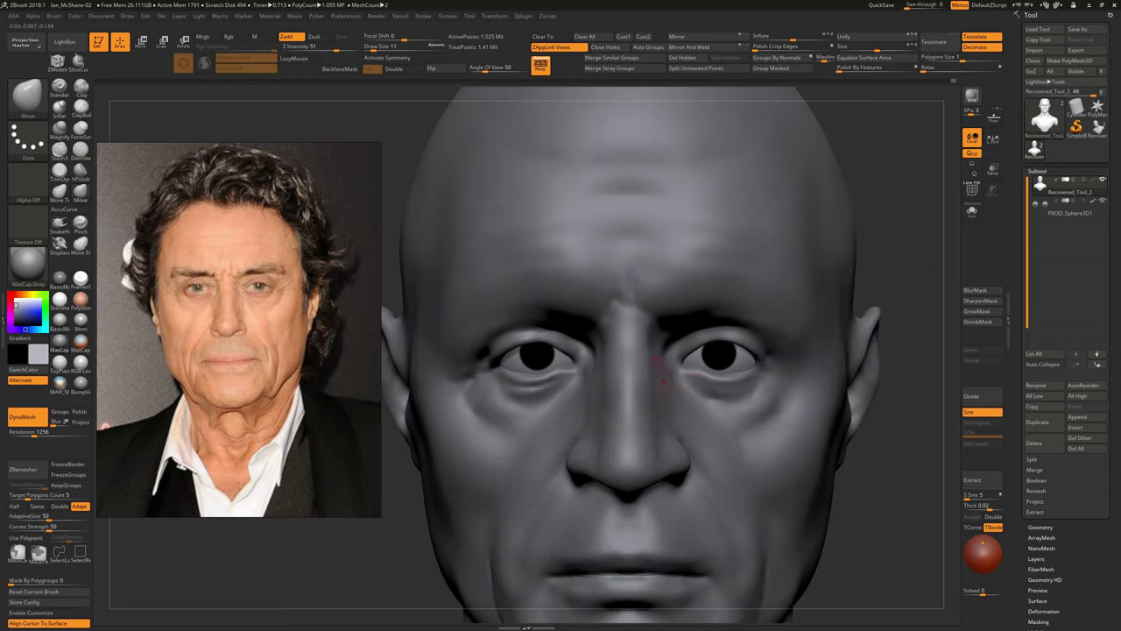
drag(628, 301, 648, 297)
mouse_move(630, 350)
alt+right_down()
mouse_move(631, 316)
mouse_move(613, 332)
alt+right_up()
key(b)
key(c)
key(b)
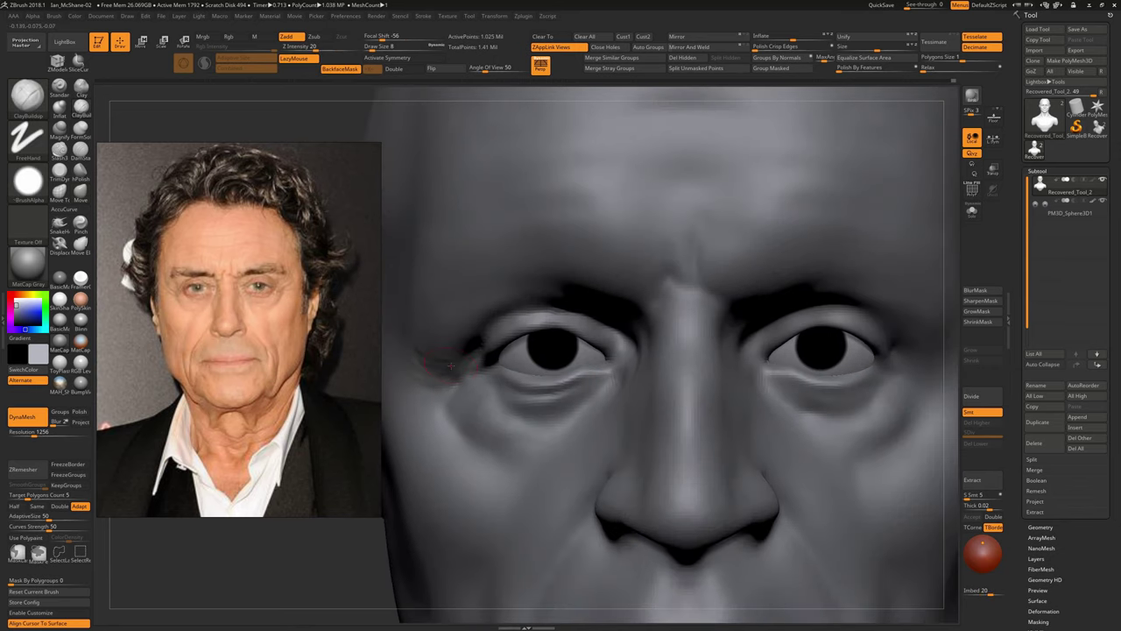
Smooth around the eyes and carve a deeper upper-eyelid crease over the left eye with DamStandard
right_drag(435, 386, 438, 319)
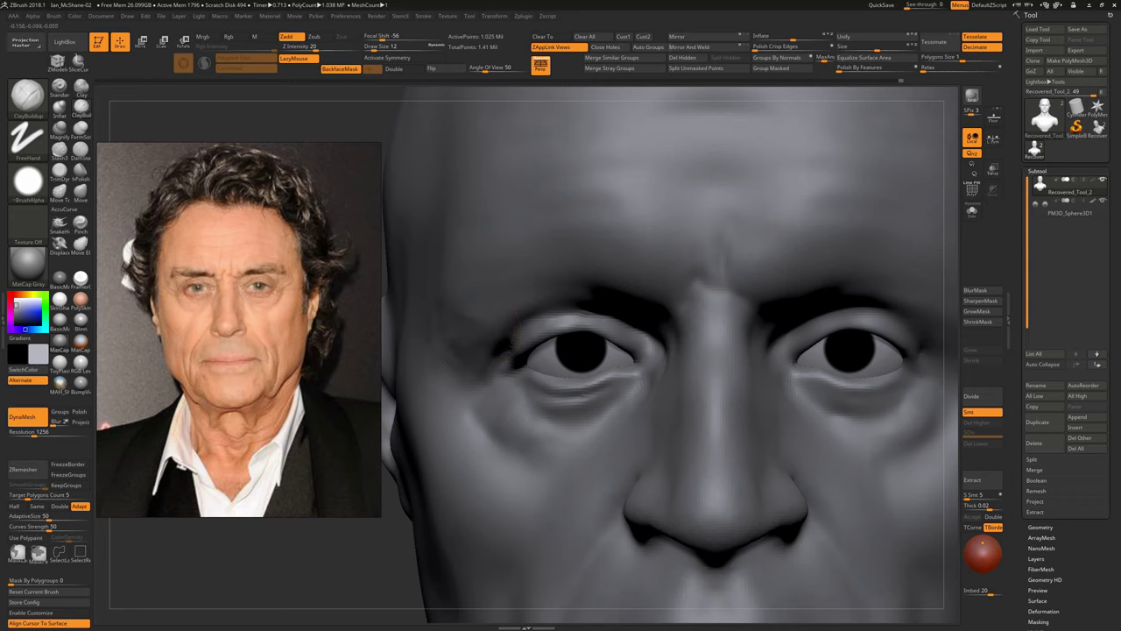
key(shift)
mouse_move(454, 336)
right_down()
mouse_move(516, 356)
mouse_move(467, 354)
right_up()
key(b)
key(d)
key(s)
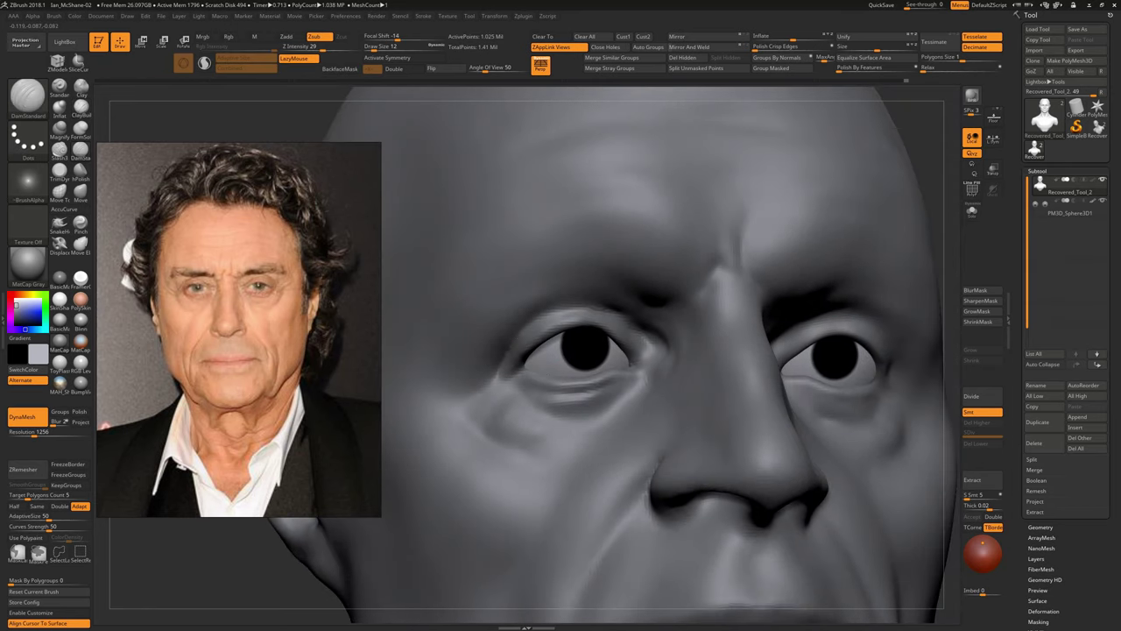
mouse_move(581, 308)
mouse_down()
mouse_move(517, 315)
mouse_move(490, 368)
mouse_move(521, 316)
mouse_move(604, 306)
mouse_move(498, 360)
mouse_up()
mouse_move(525, 333)
right_down()
mouse_move(561, 350)
mouse_move(560, 330)
right_up()
Build up the under-eye bags with ClayBuildup and carve a subtle crease below the eye
key(b)
key(c)
key(b)
key(b)
key(d)
key(s)
mouse_move(653, 348)
right_down()
mouse_move(629, 396)
mouse_move(537, 428)
right_up()
key(b)
key(c)
key(b)
key(b)
key(d)
key(s)
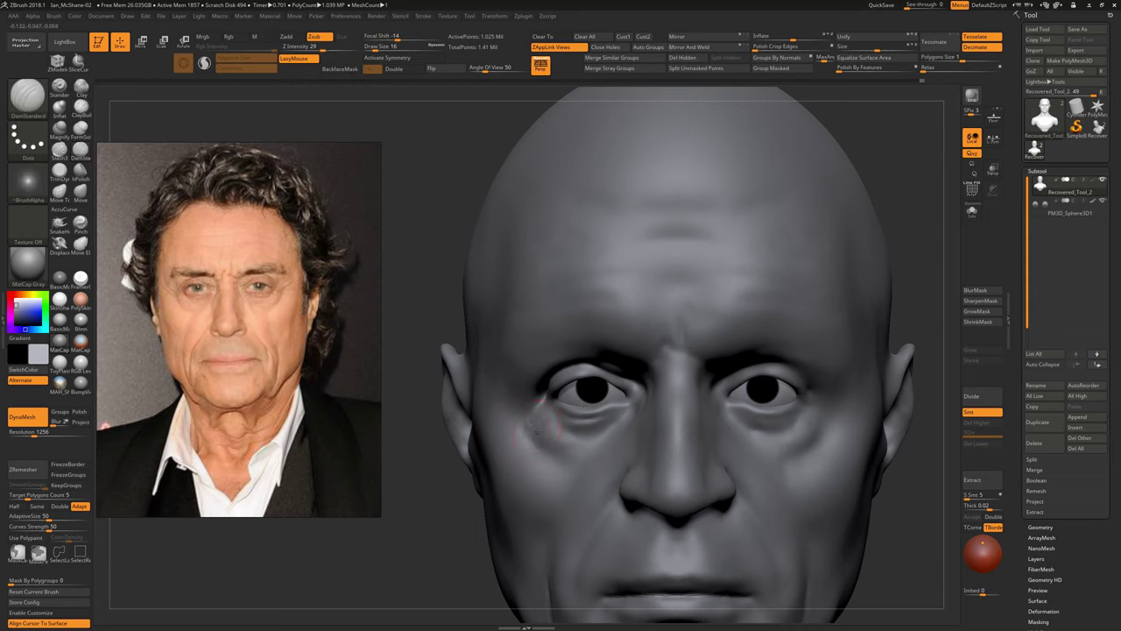
drag(527, 422, 612, 445)
Mask the cheek beside the mouth and reshape it with the Move brush
right_drag(551, 458, 631, 438)
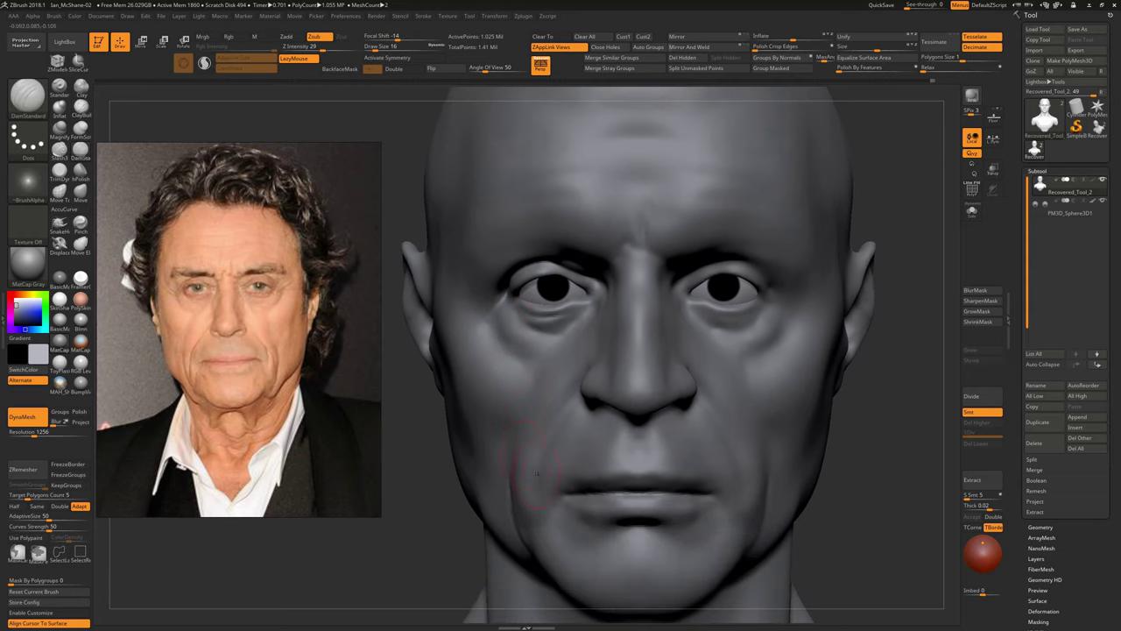
mouse_move(455, 451)
right_down()
mouse_move(530, 453)
mouse_move(473, 443)
mouse_move(501, 418)
mouse_move(518, 431)
right_up()
key(b)
key(c)
key(b)
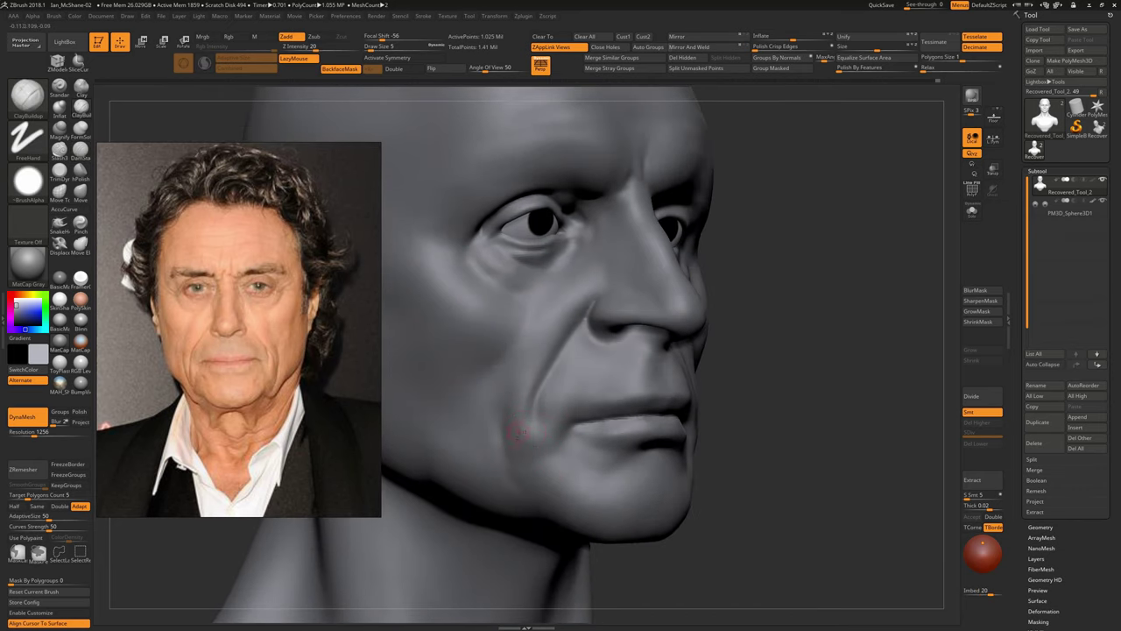
key(shift)
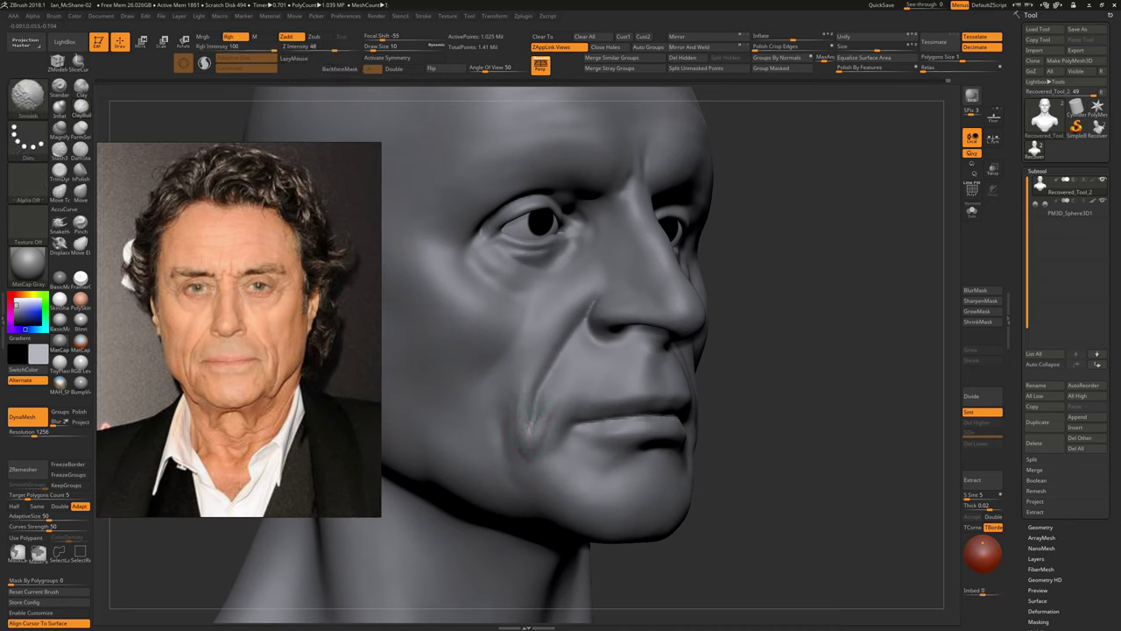
mouse_move(567, 357)
ctrl+mouse_down()
mouse_move(529, 438)
mouse_move(550, 449)
mouse_move(517, 449)
ctrl+mouse_up()
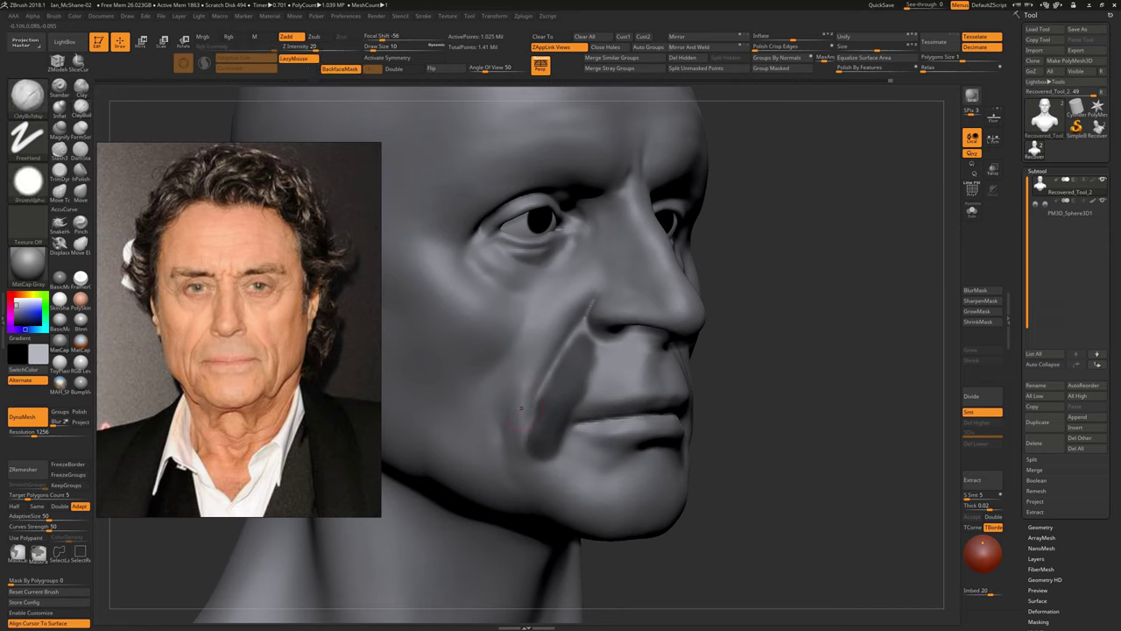
key(b)
key(m)
key(v)
mouse_move(529, 422)
right_down()
mouse_move(535, 371)
mouse_move(718, 429)
mouse_move(701, 411)
mouse_move(853, 453)
mouse_move(886, 392)
mouse_move(847, 412)
mouse_move(754, 385)
right_up()
key(b)
key(c)
key(b)
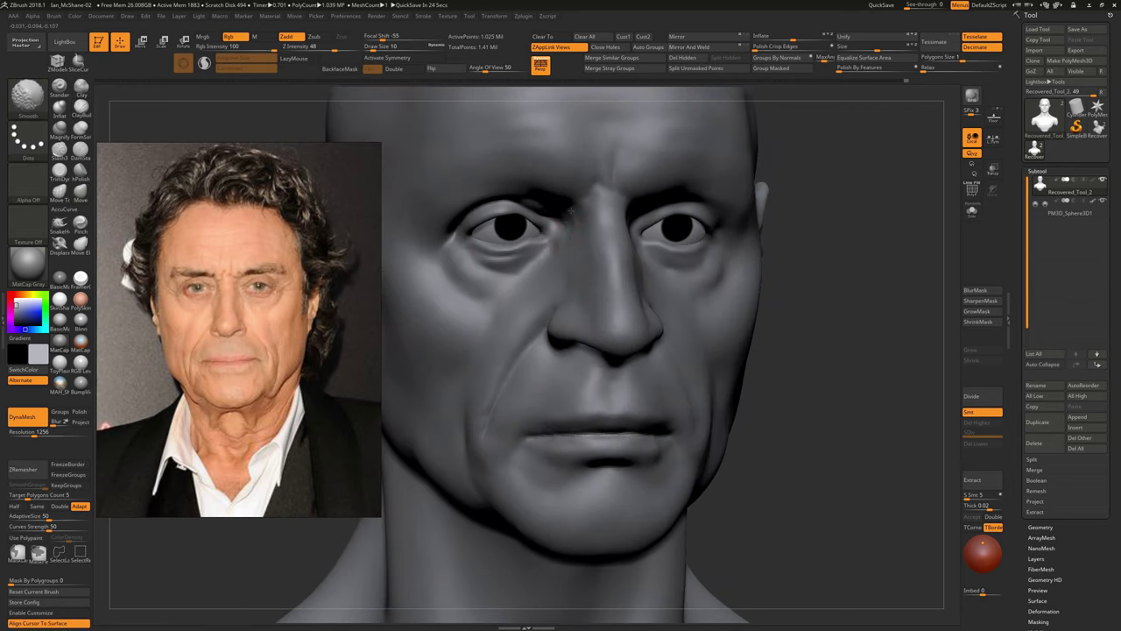
Compare the reshaped cheek from front and three-quarter views, adjusting it with Move
right_drag(848, 420, 606, 248)
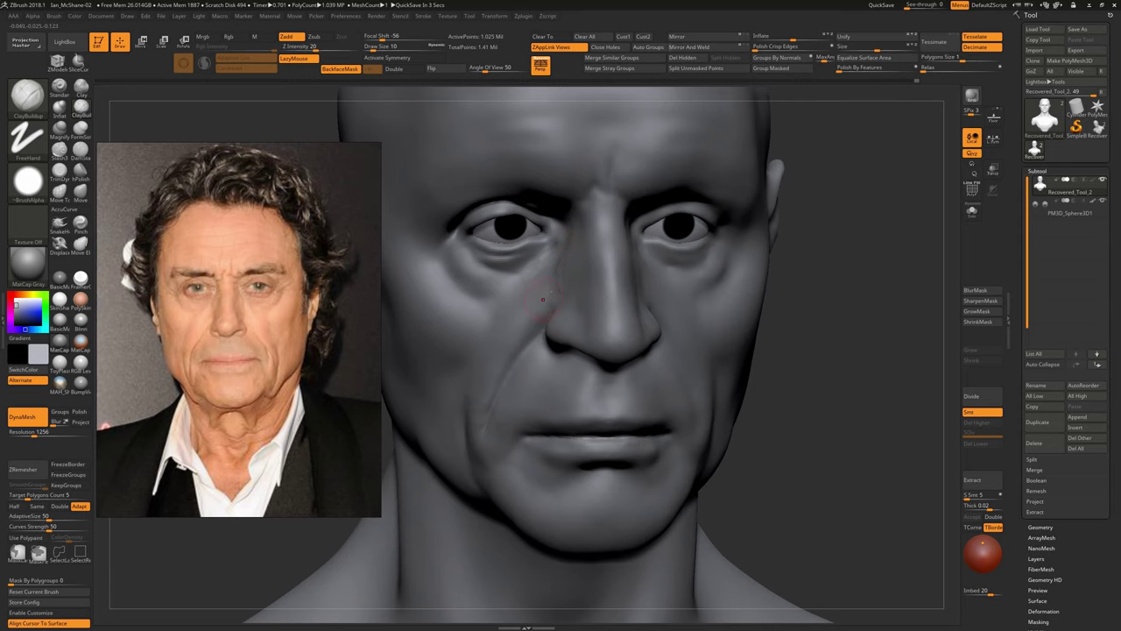
mouse_move(542, 298)
right_down()
mouse_move(538, 256)
mouse_move(866, 409)
mouse_move(789, 412)
mouse_move(866, 409)
mouse_move(844, 419)
right_up()
mouse_move(613, 351)
right_down()
mouse_move(648, 350)
mouse_move(543, 359)
right_up()
right_drag(666, 297, 617, 298)
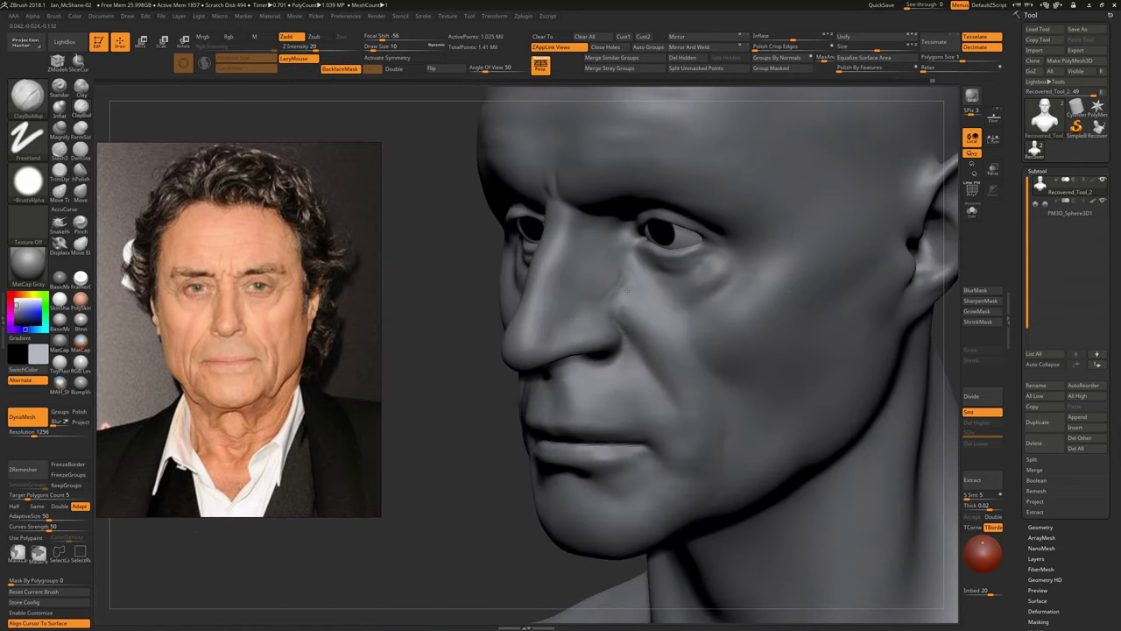
shift+right_drag(789, 351, 819, 342)
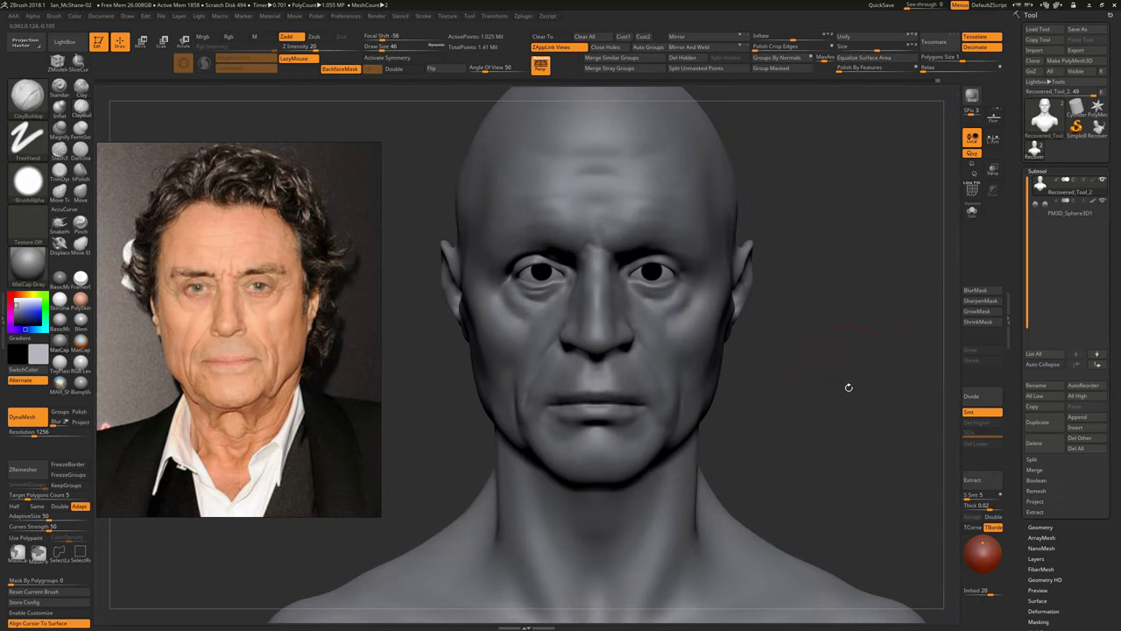
right_drag(848, 387, 736, 368)
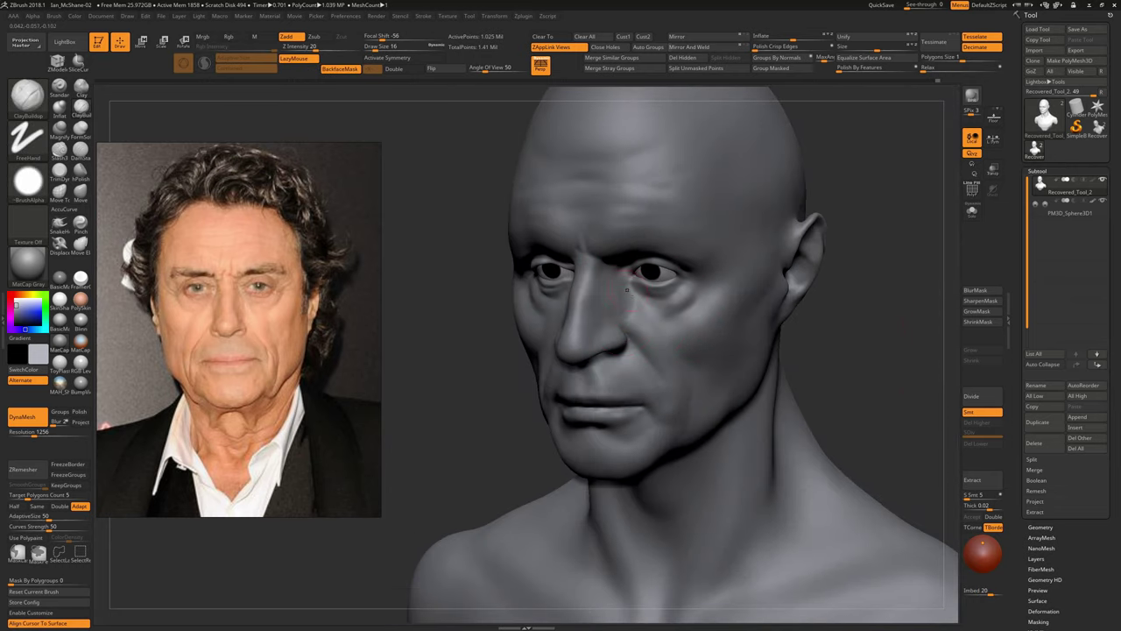
shift+right_drag(631, 309, 873, 345)
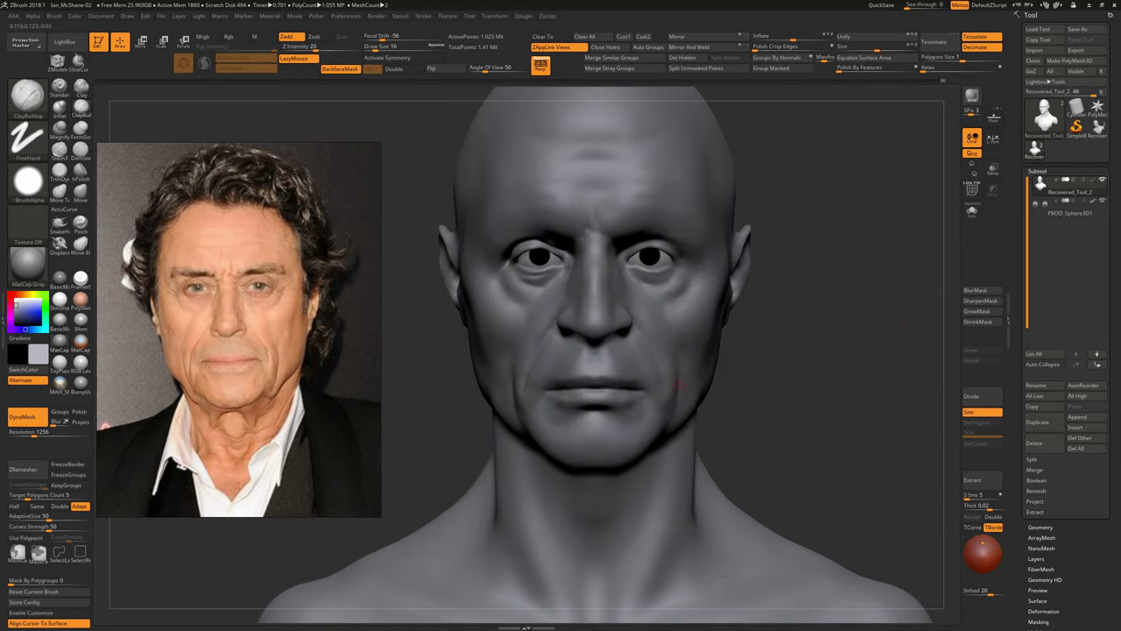
ctrl+right_drag(768, 385, 830, 320)
mouse_move(805, 382)
right_down()
mouse_move(589, 412)
mouse_move(675, 410)
right_up()
key(b)
key(m)
key(v)
right_drag(611, 367, 788, 373)
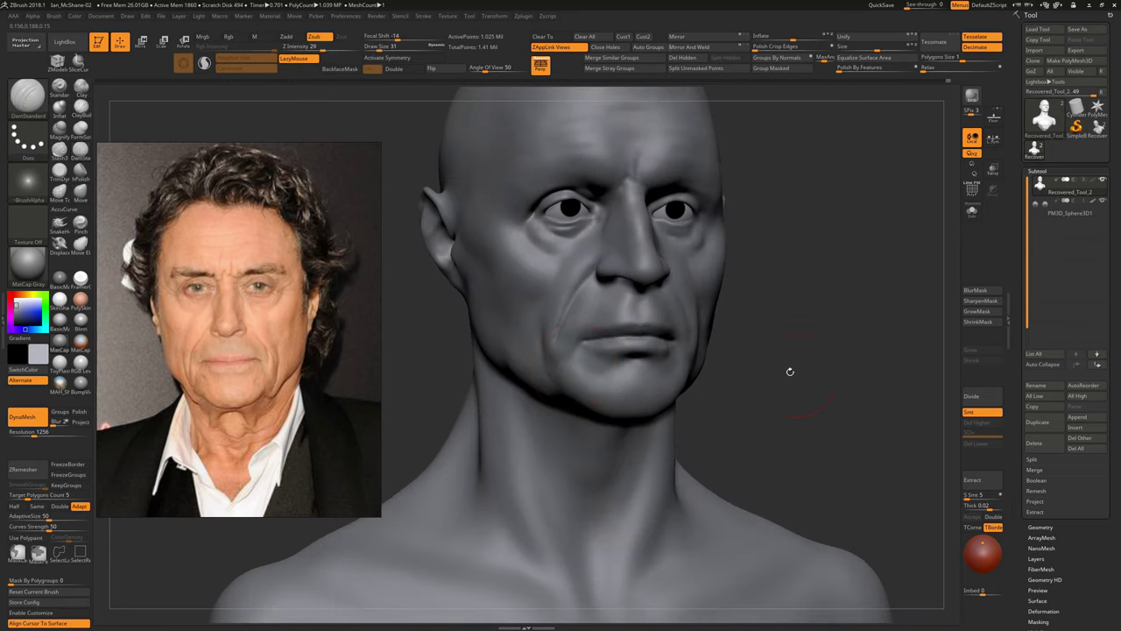
Deepen the nasolabial folds with DamStandard and refine them with Move toward profile
key(b)
key(d)
key(s)
right_drag(575, 376, 648, 373)
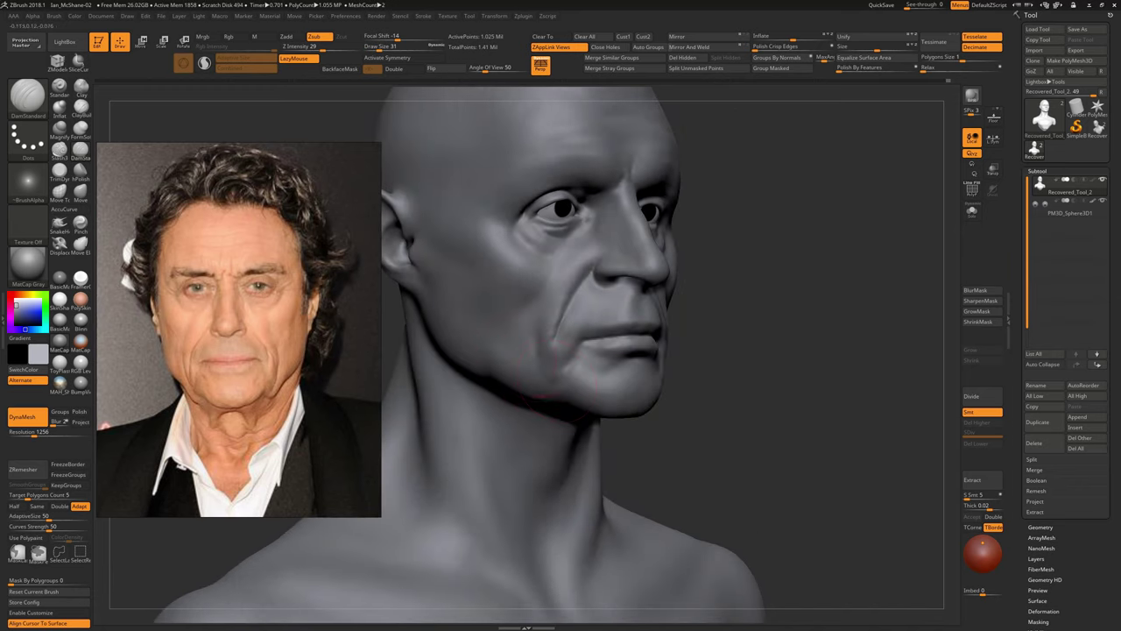
mouse_move(491, 306)
right_down()
mouse_move(539, 305)
mouse_move(631, 341)
mouse_move(711, 349)
right_up()
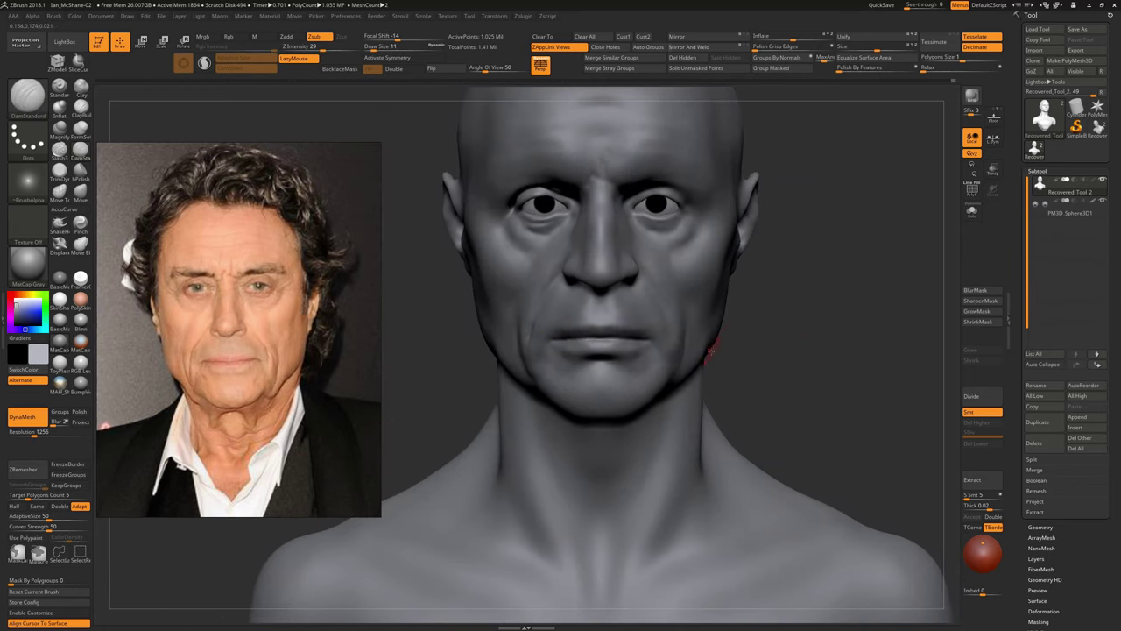
key(b)
key(m)
key(v)
mouse_move(438, 359)
right_down()
mouse_move(813, 328)
mouse_move(713, 372)
right_up()
At brush size 23, build up the cheeks beside the folds, alternating ClayBuildup and DamStandard
key(s)
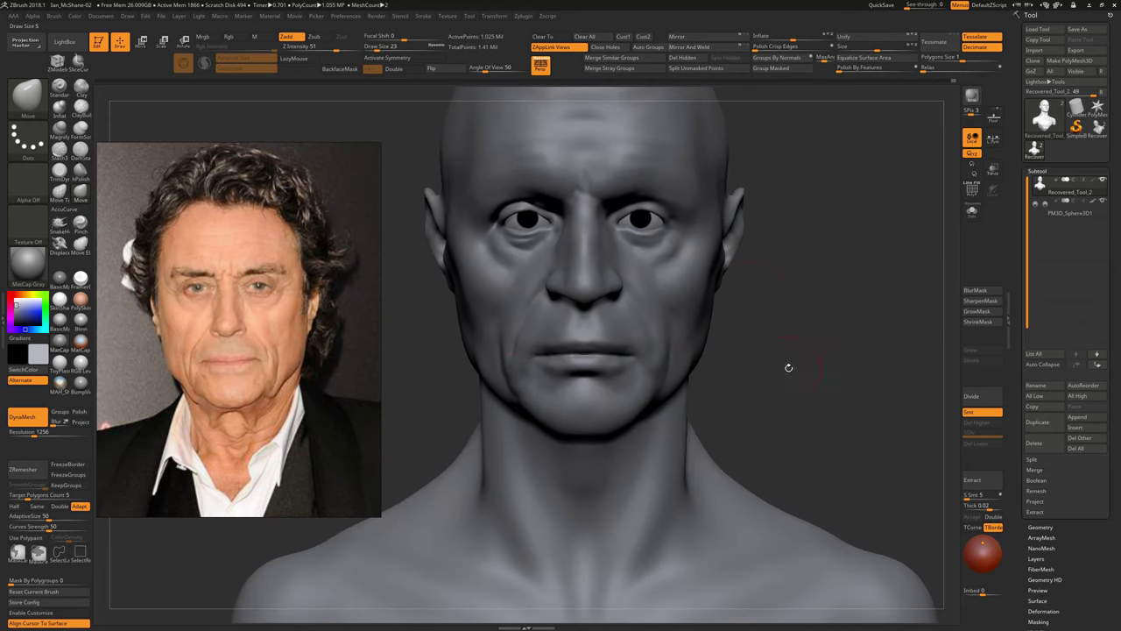
mouse_move(790, 381)
right_down()
mouse_move(727, 351)
mouse_move(831, 388)
mouse_move(640, 306)
right_up()
key(b)
key(c)
key(b)
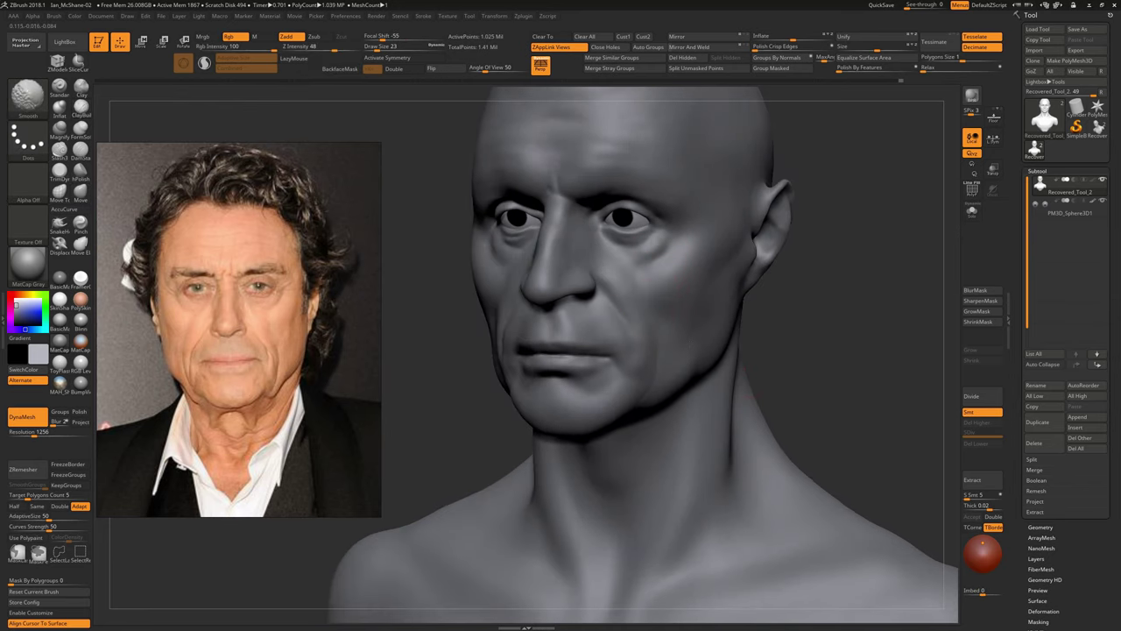
mouse_move(659, 256)
right_down()
mouse_move(791, 353)
mouse_move(666, 385)
mouse_move(819, 416)
right_up()
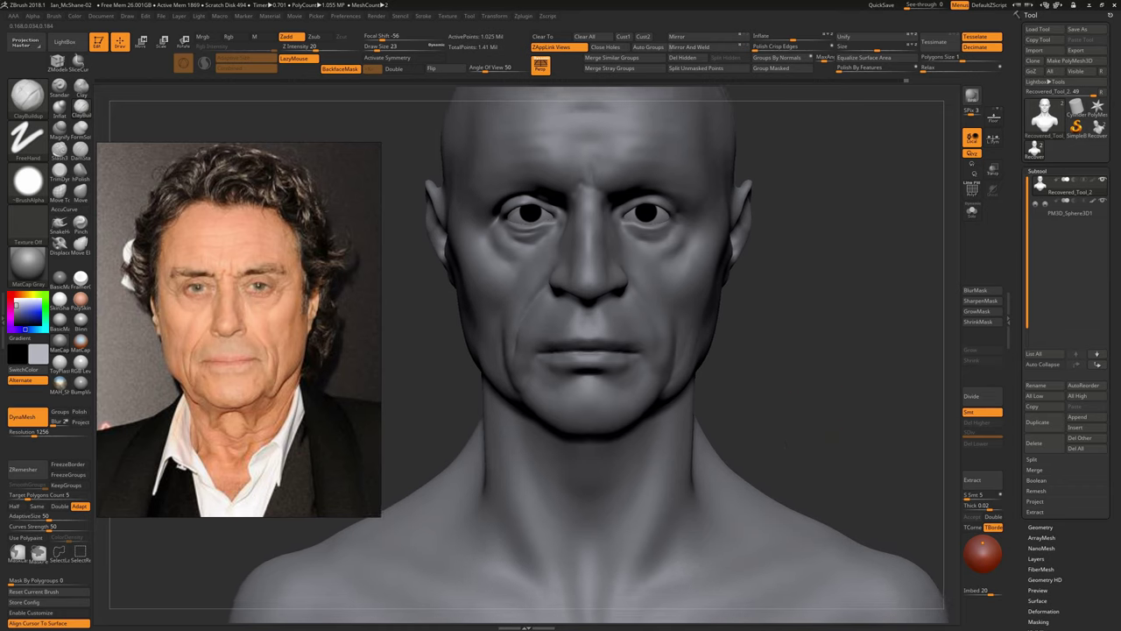
mouse_move(575, 336)
right_down()
mouse_move(662, 372)
mouse_move(699, 328)
mouse_move(826, 388)
mouse_move(852, 350)
mouse_move(874, 400)
mouse_move(684, 394)
mouse_move(811, 362)
mouse_move(683, 386)
mouse_move(745, 376)
mouse_move(861, 318)
mouse_move(656, 327)
mouse_move(706, 359)
right_up()
key(b)
key(d)
key(s)
key(b)
key(c)
key(b)
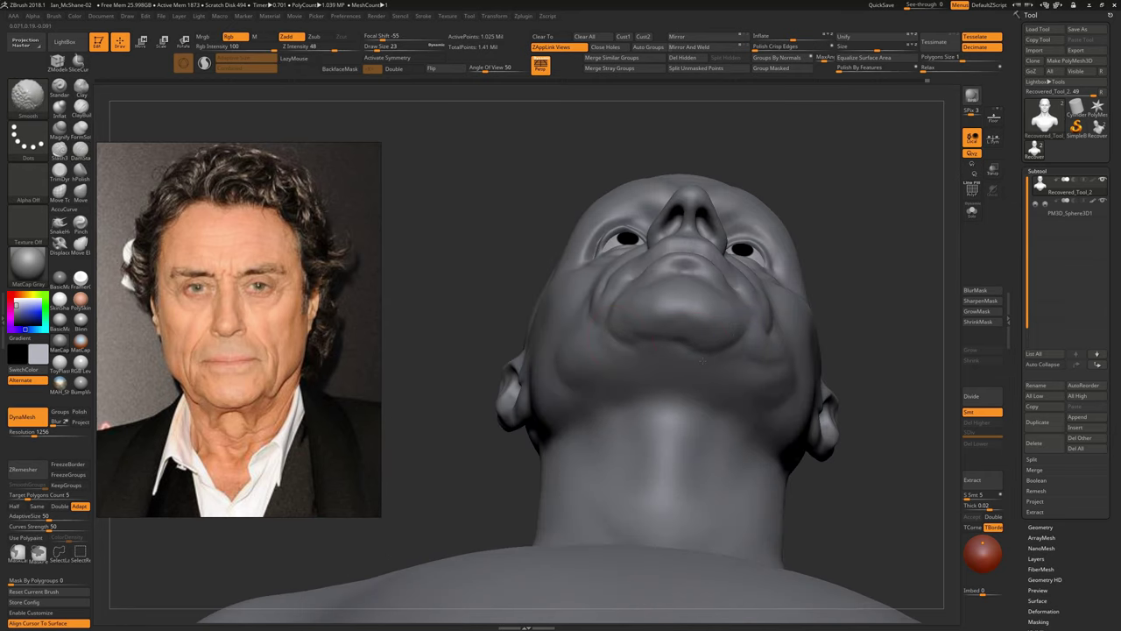
Orbit the bust to inspect the face, jaw and ear from low angles
right_drag(712, 362, 613, 341)
shift+right_drag(788, 333, 830, 304)
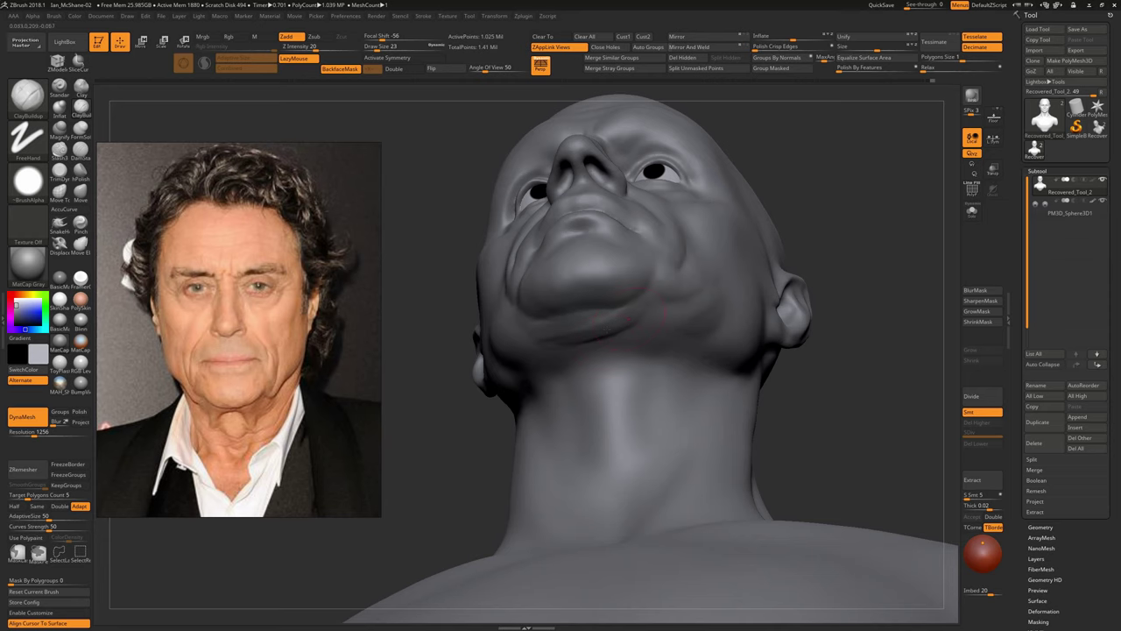
right_drag(629, 304, 624, 331)
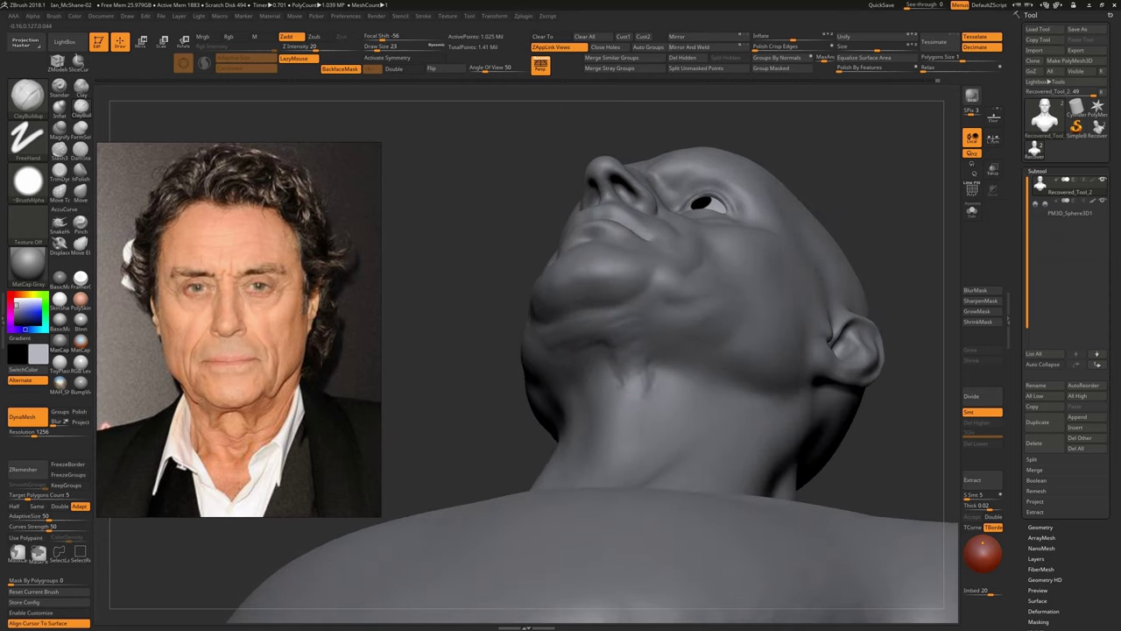
right_drag(687, 350, 873, 343)
right_drag(873, 343, 859, 350)
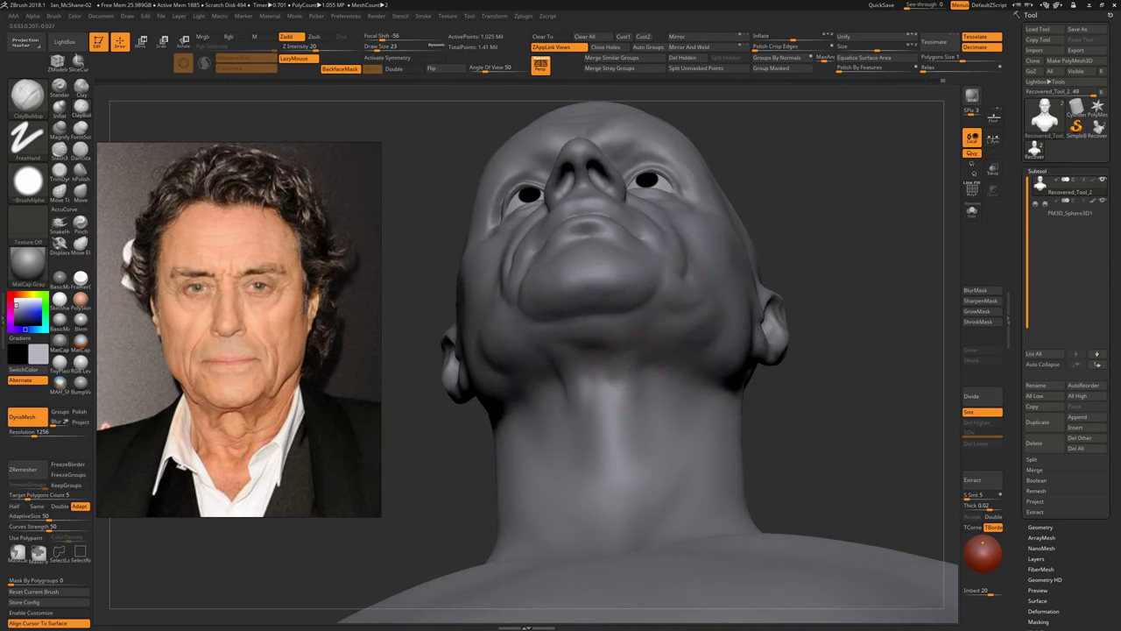
mouse_move(611, 390)
right_down()
mouse_move(876, 450)
mouse_move(665, 350)
mouse_move(610, 306)
right_up()
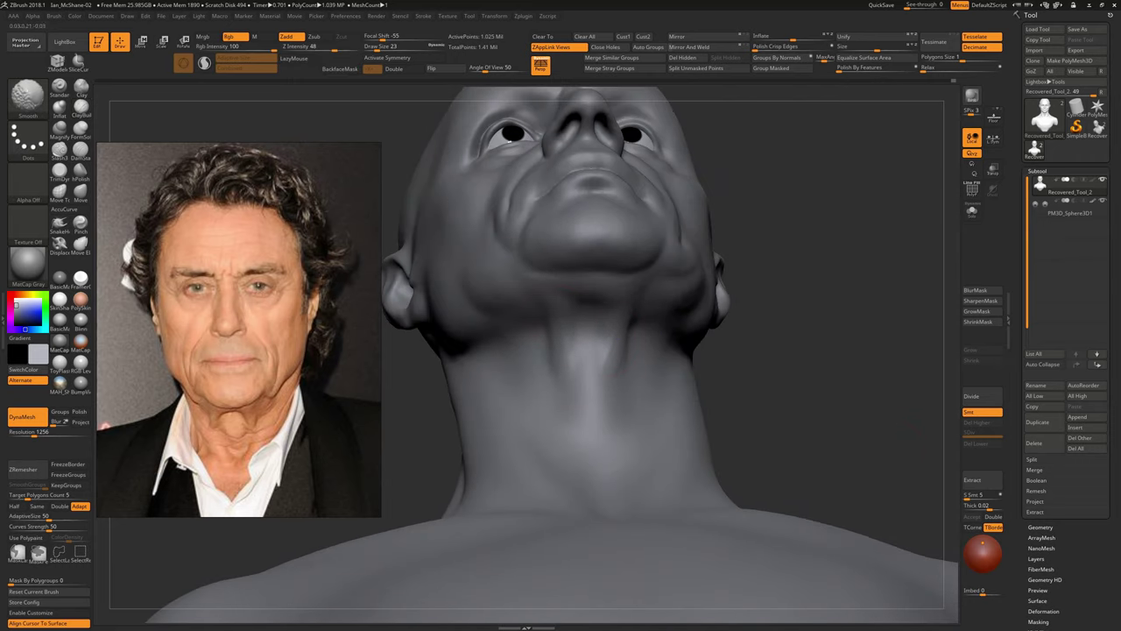
mouse_move(560, 346)
right_down()
mouse_move(675, 313)
mouse_move(745, 403)
right_up()
Deepen the left under-eye crease, smooth the right eyelid, and carve its outer corner
mouse_move(788, 276)
alt+right_down()
mouse_move(513, 363)
mouse_move(500, 321)
mouse_move(701, 201)
mouse_move(504, 385)
alt+right_up()
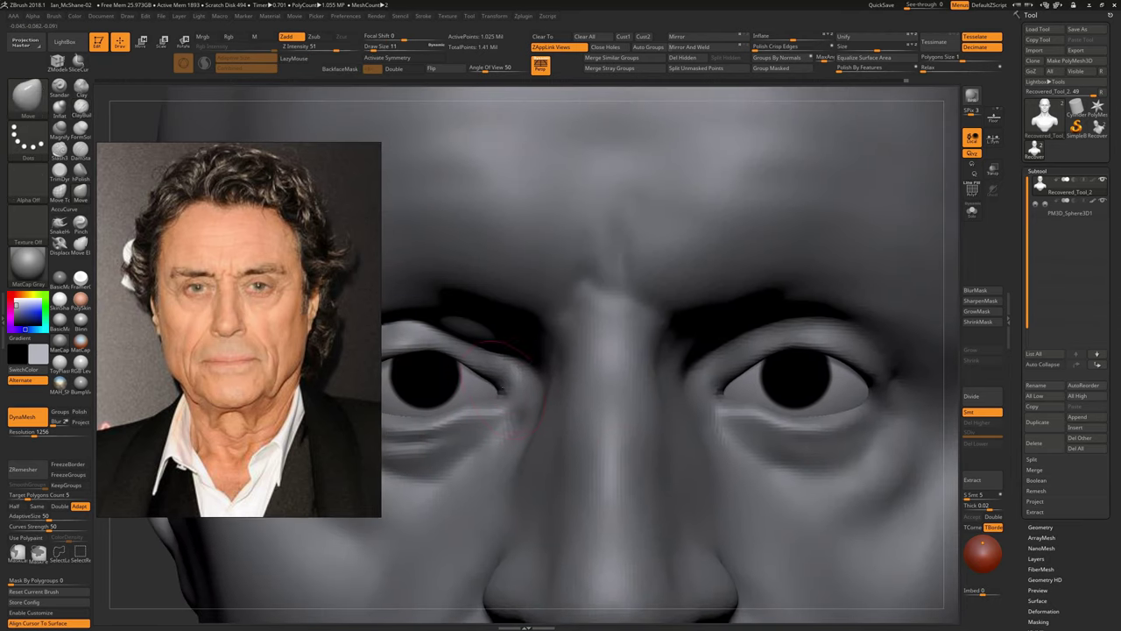
shift+drag(504, 385, 481, 429)
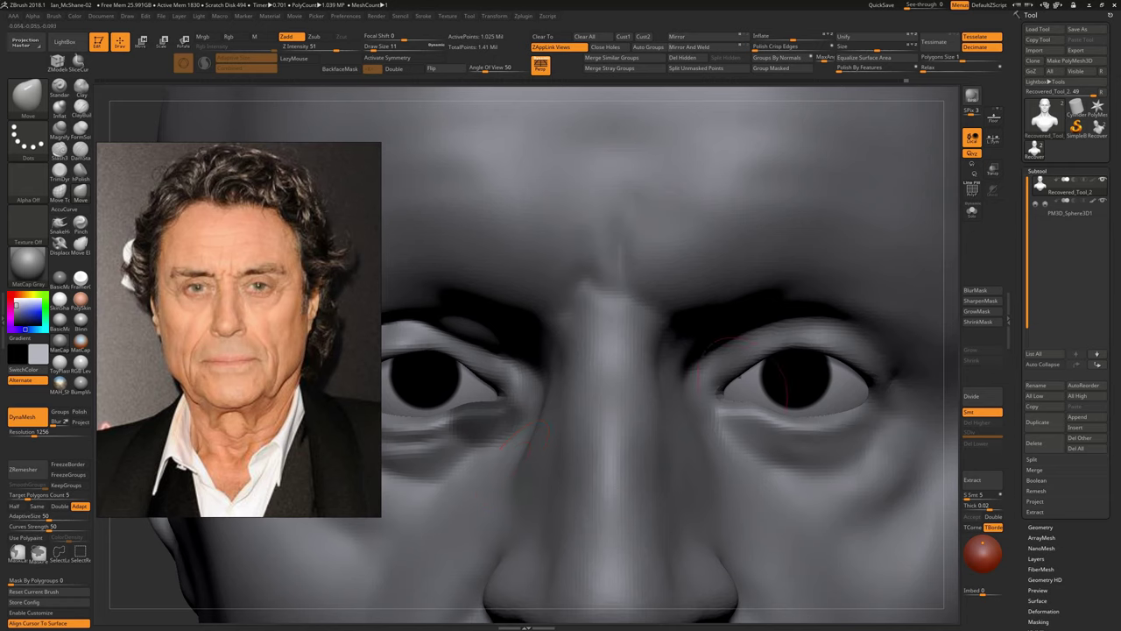
mouse_move(736, 381)
shift+mouse_down()
mouse_move(713, 401)
mouse_move(797, 383)
shift+mouse_up()
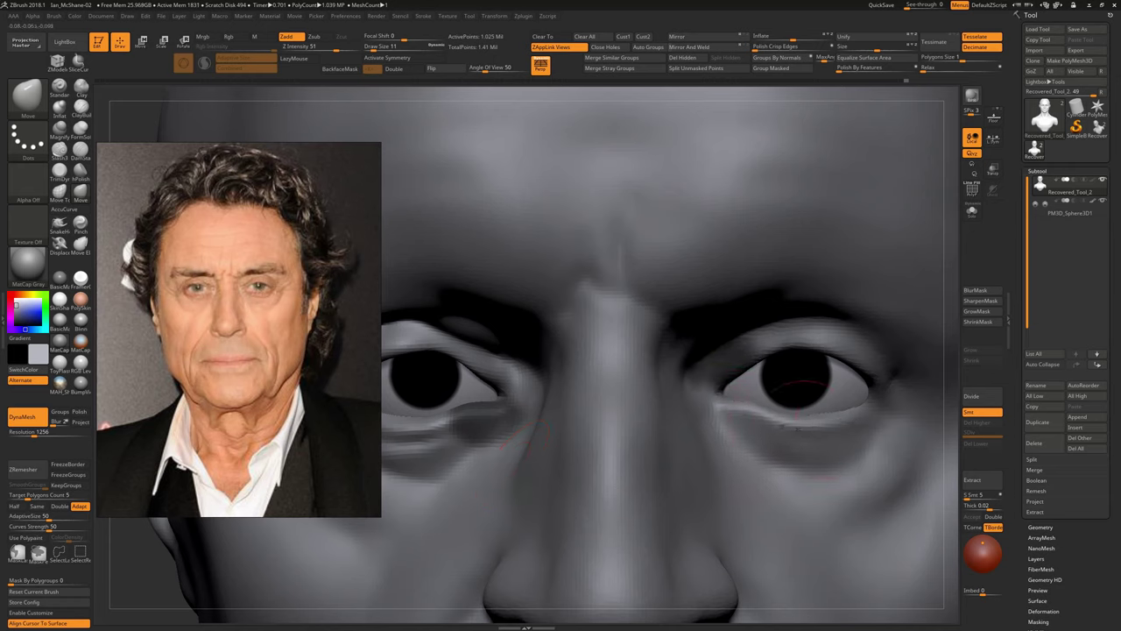
mouse_move(872, 377)
mouse_down()
mouse_move(884, 390)
mouse_move(851, 375)
mouse_up()
Frame the head, pick ClayBuildup, and review it turned left and frontal
key(f)
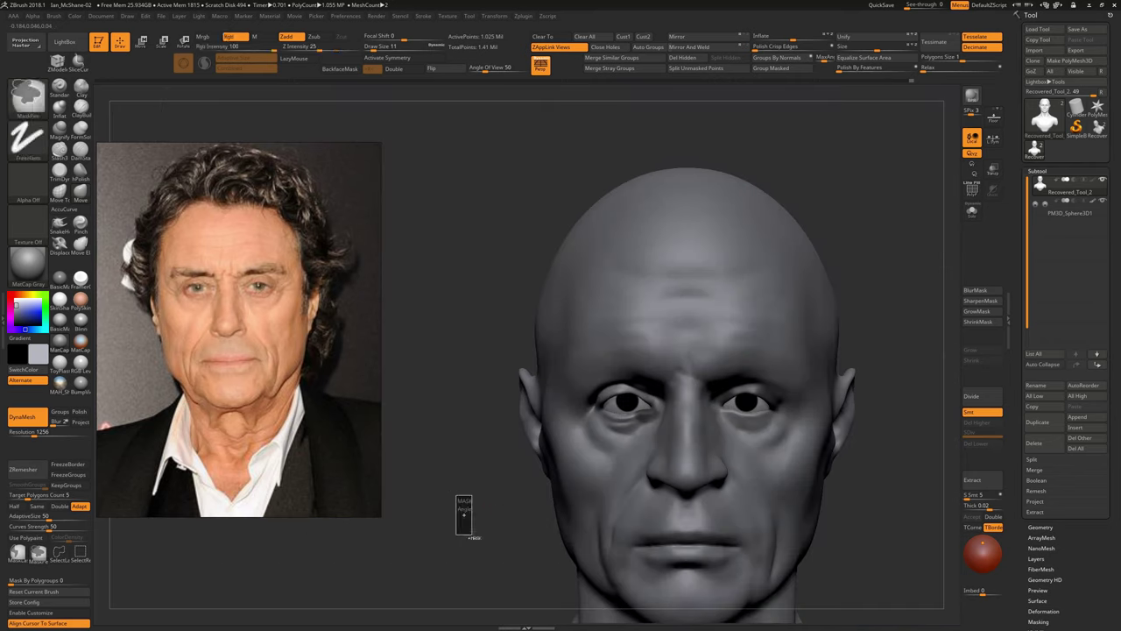
mouse_move(458, 513)
alt+mouse_down()
mouse_move(864, 426)
mouse_move(819, 375)
alt+mouse_up()
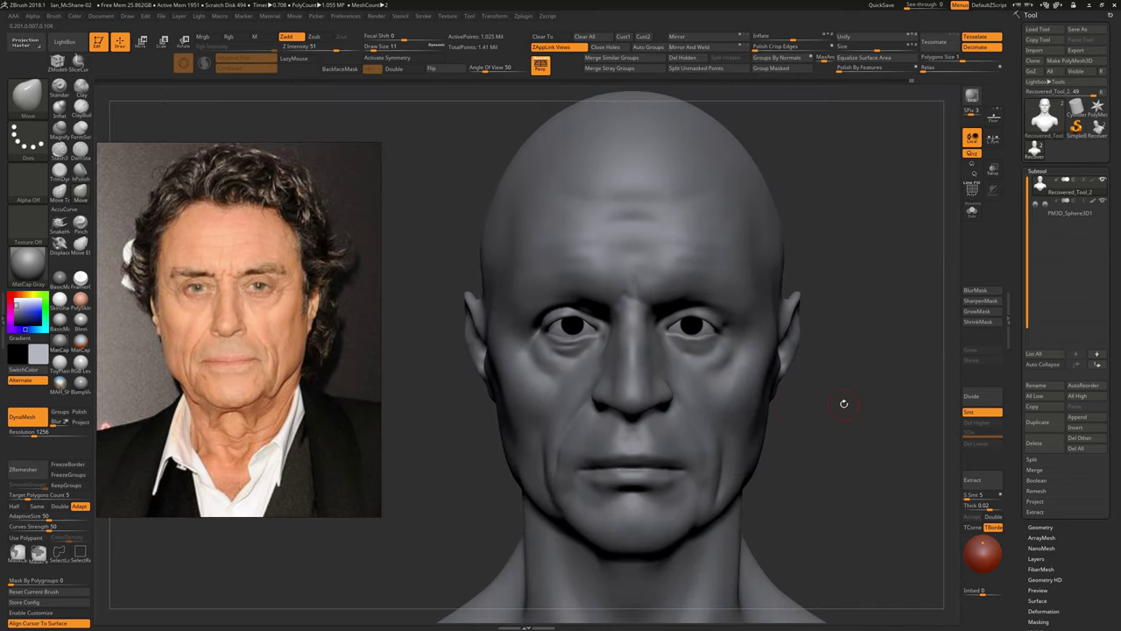
key(b)
key(c)
Shrink the brush, try Move, and return to ClayBuildup after checking front and profile
key(b)
drag(853, 445, 764, 410)
mouse_move(850, 442)
shift+mouse_down()
mouse_move(878, 471)
mouse_move(773, 358)
shift+mouse_up()
key(s)
key(b)
key(m)
key(v)
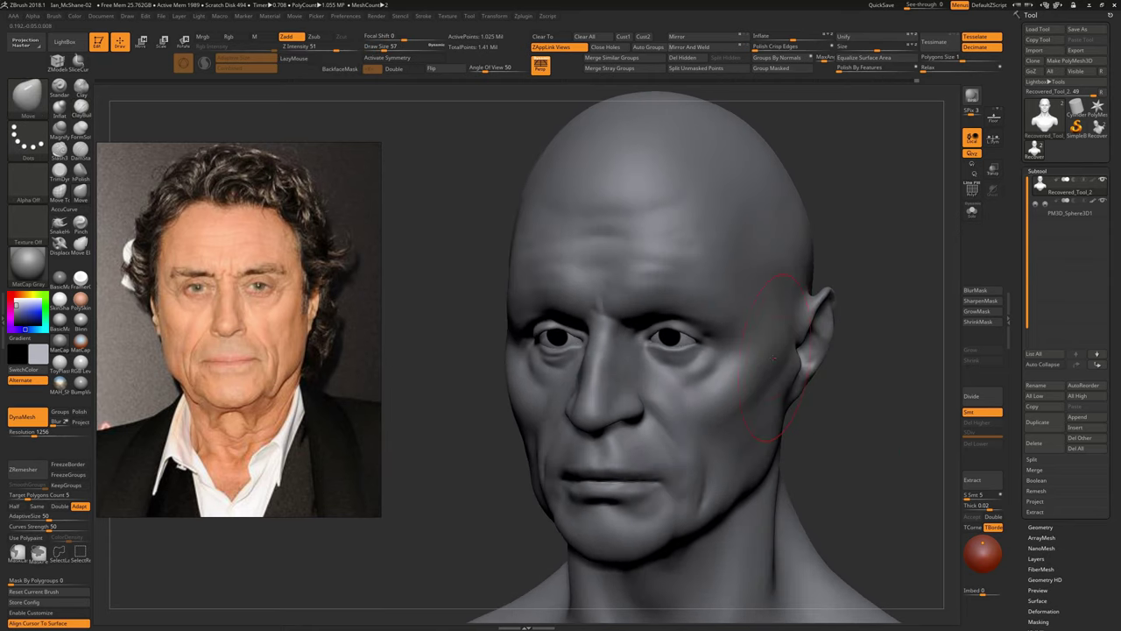
shift+drag(849, 431, 852, 432)
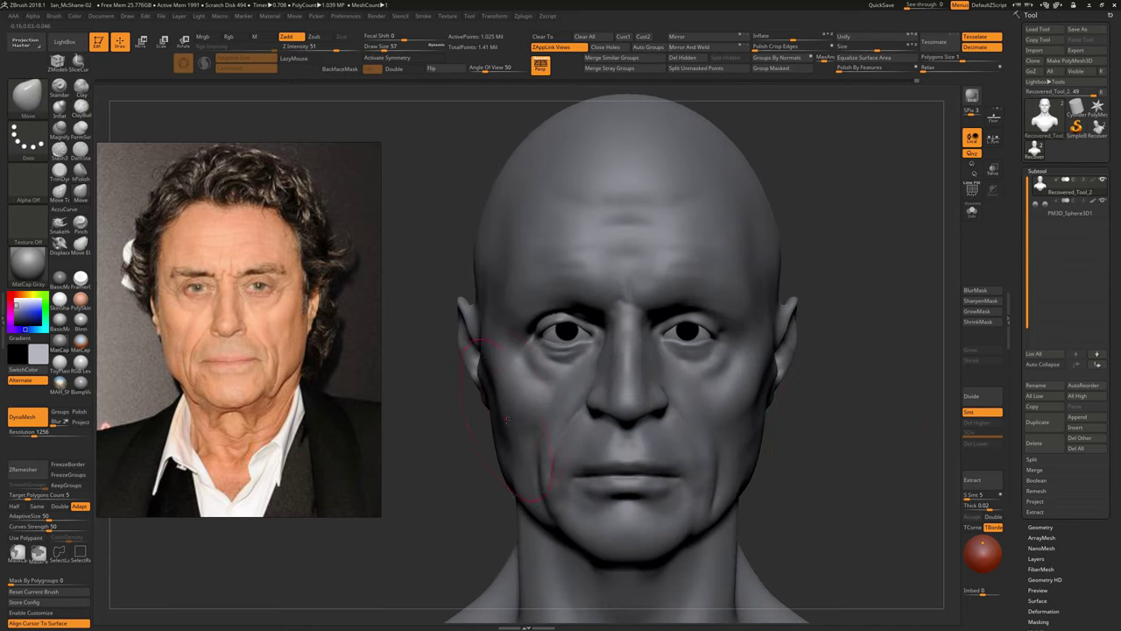
mouse_move(745, 435)
alt+mouse_down()
mouse_move(821, 476)
mouse_move(788, 368)
mouse_move(798, 344)
mouse_move(683, 262)
alt+mouse_up()
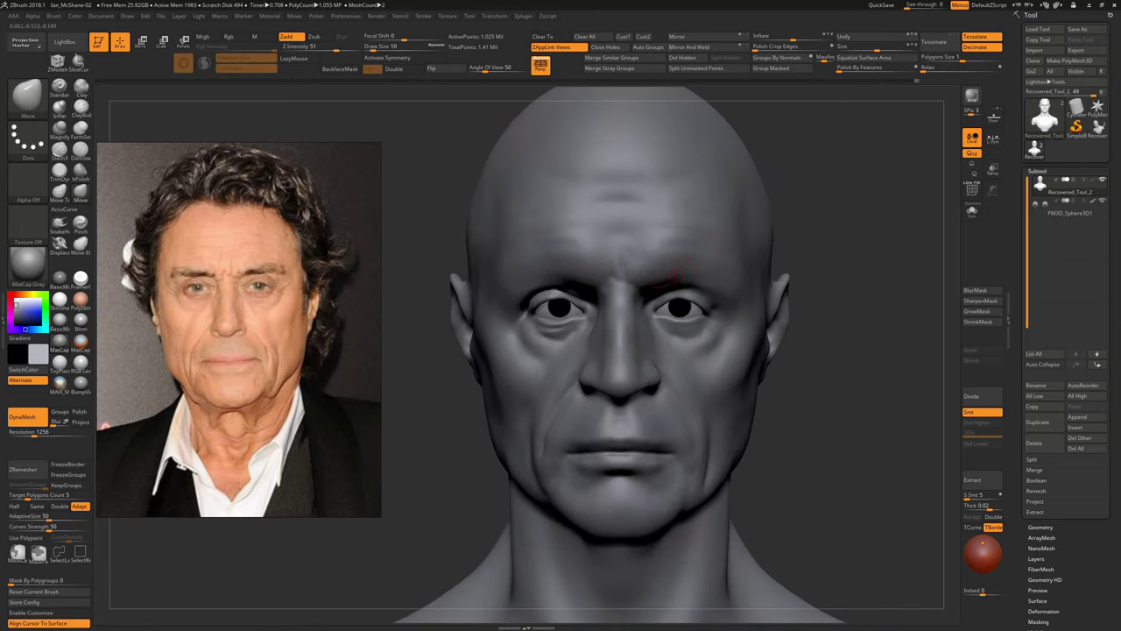
key(b)
key(c)
key(b)
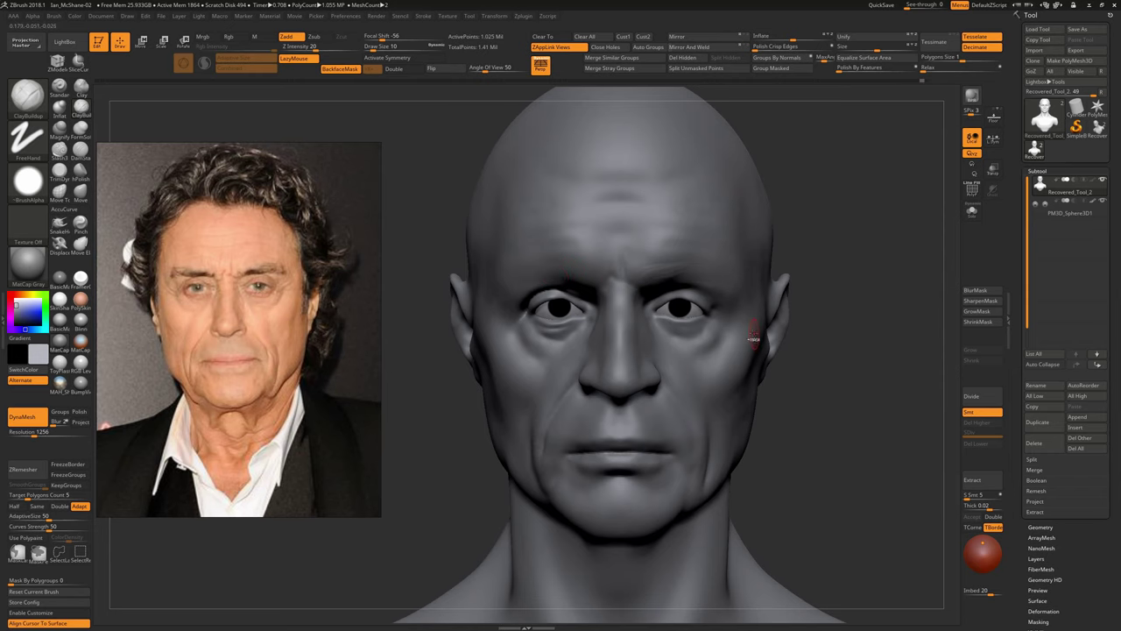
With symmetry on, build up the brow above both eyes using ClayBuildup
key(x)
click(726, 250)
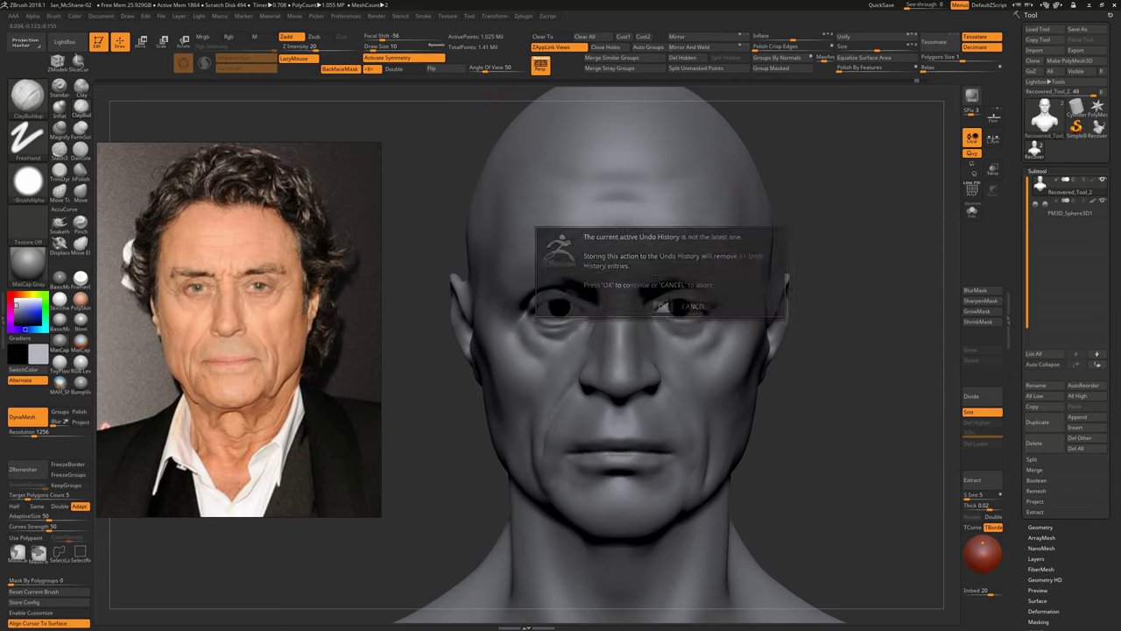
drag(664, 275, 681, 280)
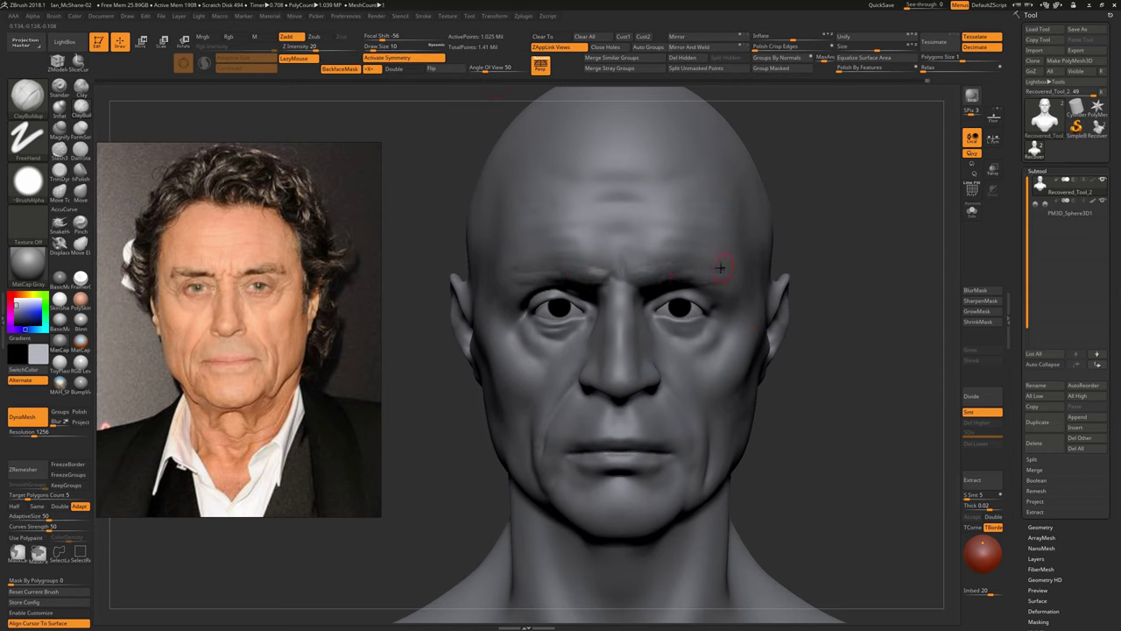
Turn symmetry off and work the brow and mouth with DamStandard and Smooth
key(b)
key(d)
key(s)
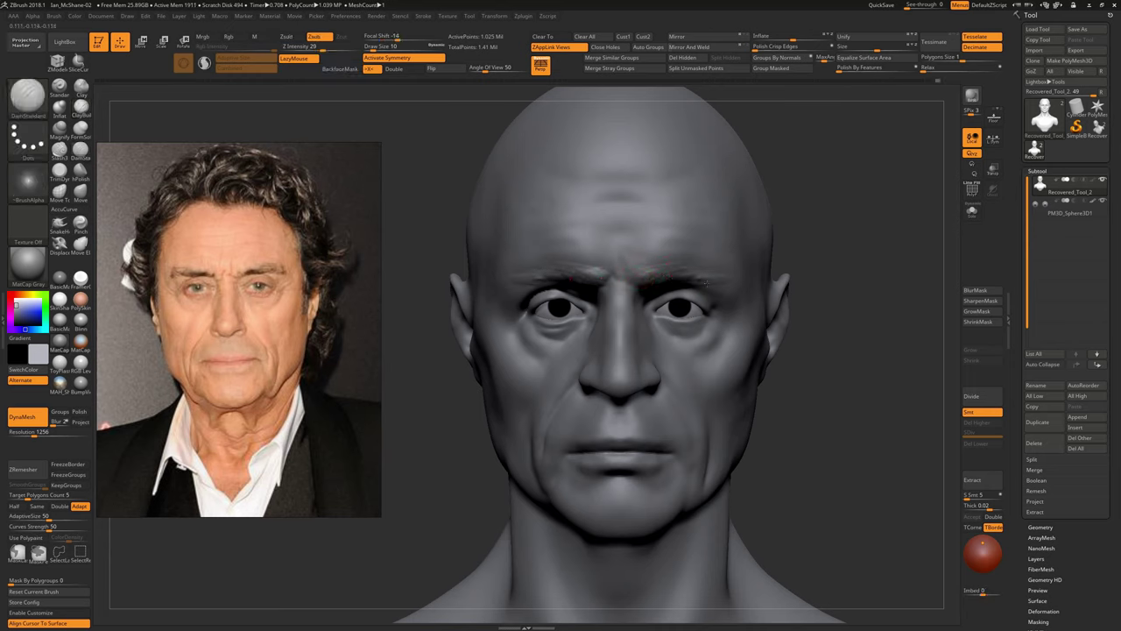
click(399, 58)
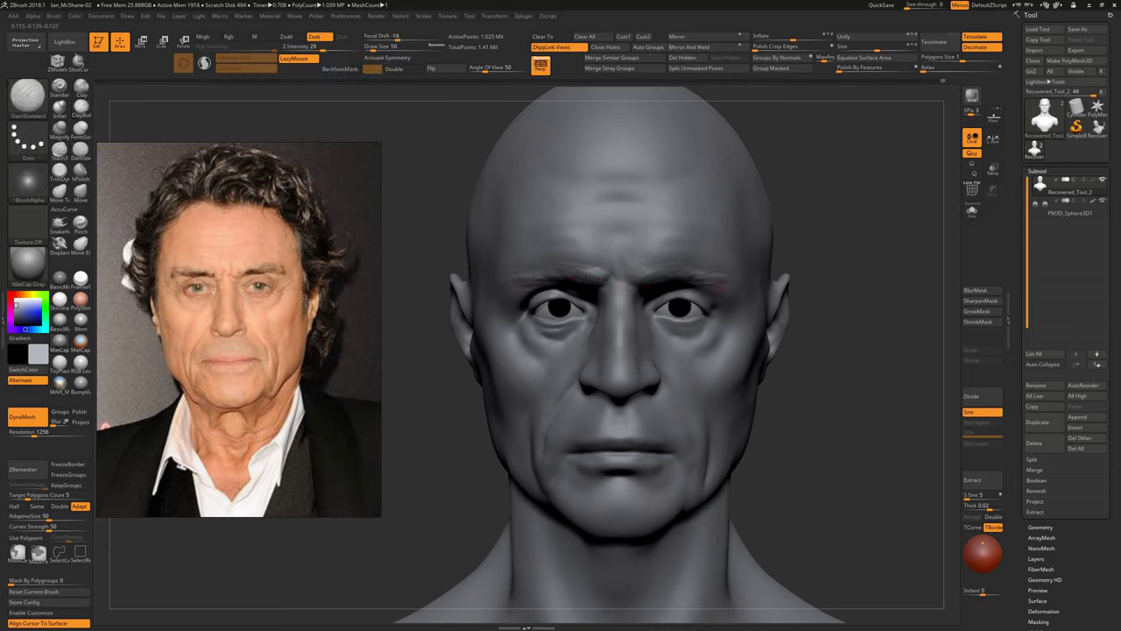
key(shift)
Turn off LazyMouse and reselect ClayBuildup while reviewing the face from side and front
drag(827, 373, 915, 416)
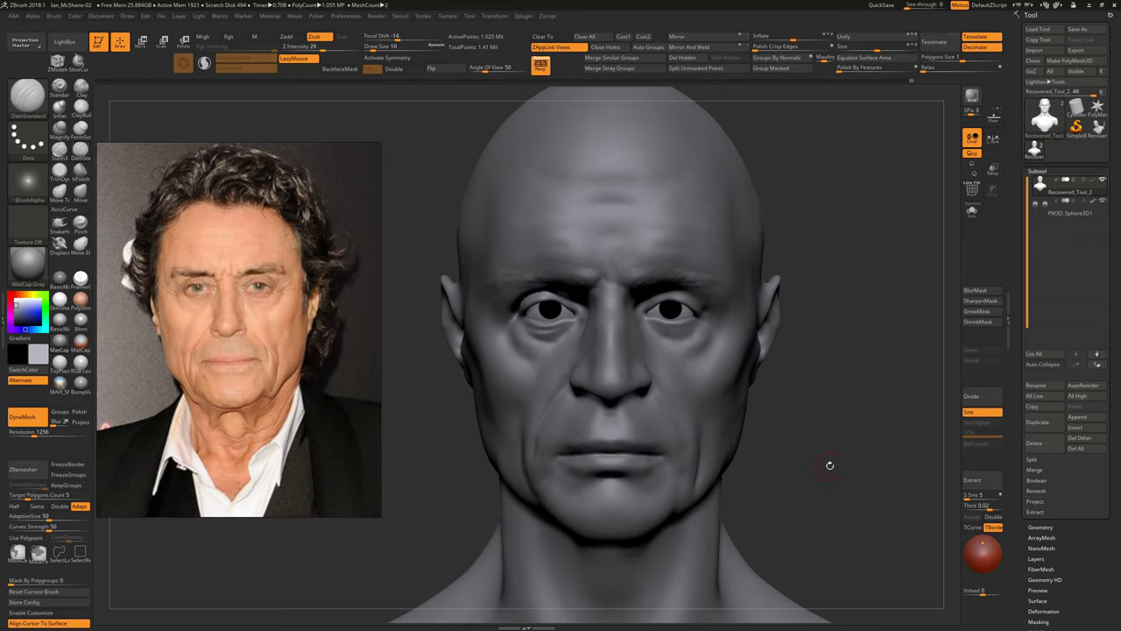
alt+drag(830, 464, 827, 420)
key(b)
key(c)
key(b)
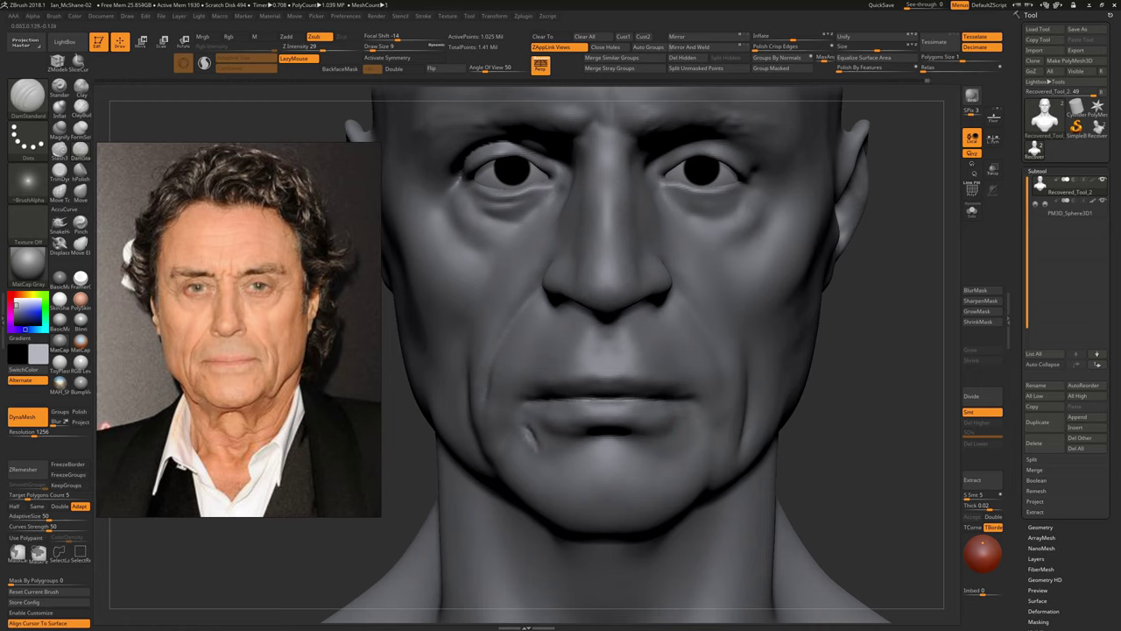
key(l)
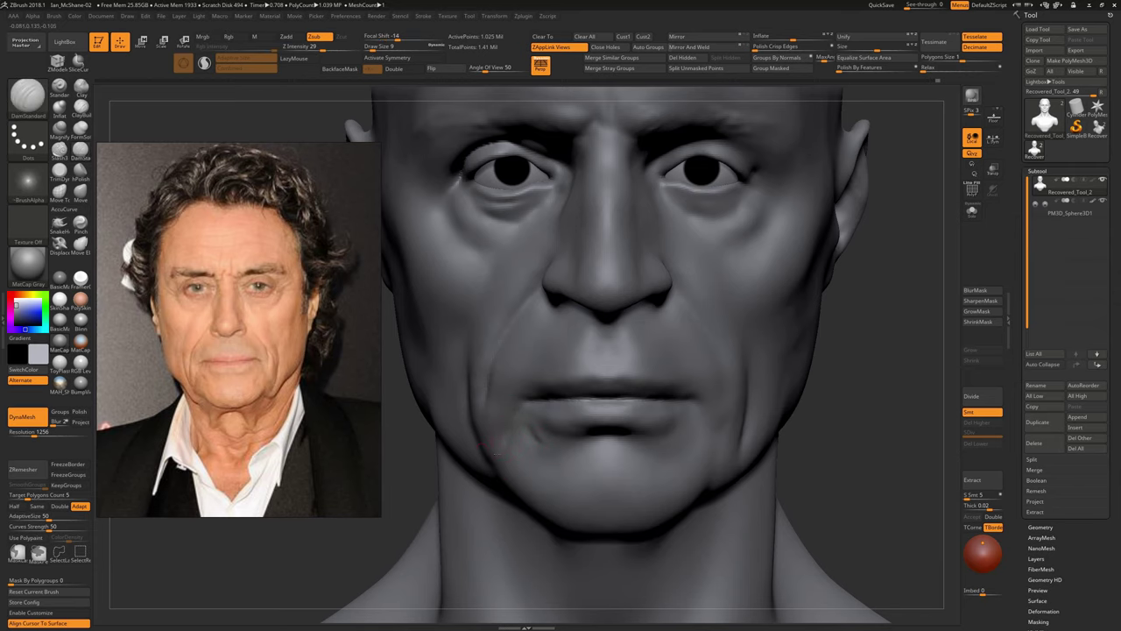
right_drag(498, 441, 495, 486)
key(b)
key(c)
key(b)
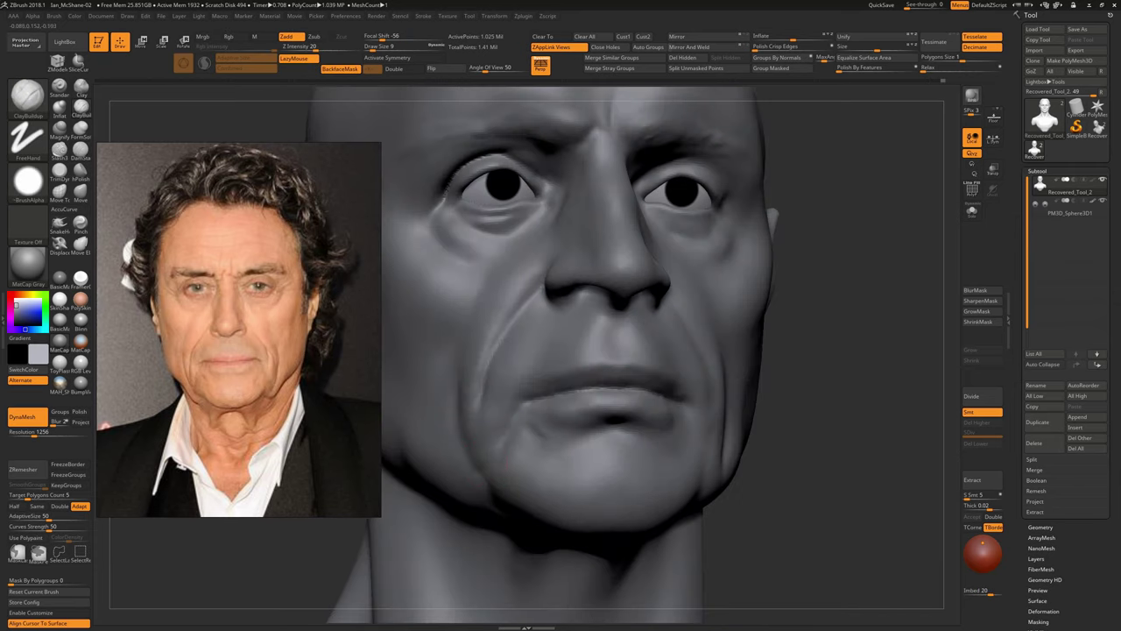
shift+right_drag(683, 456, 751, 462)
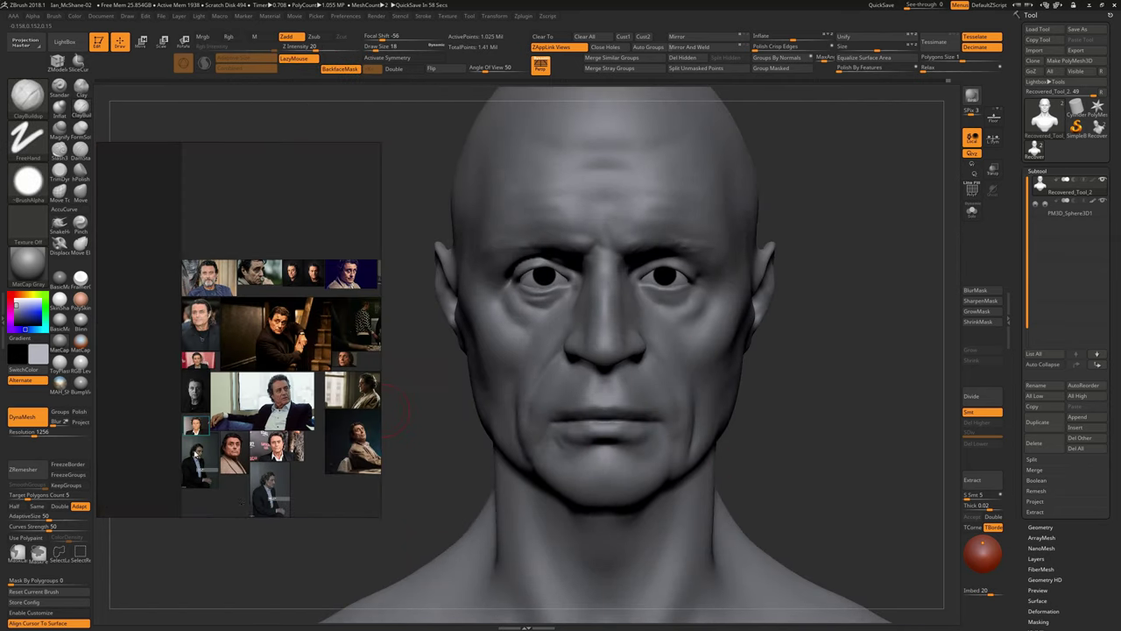
Enlarge the flower-holding reference portrait and turn the head toward profile with Move selected
drag(382, 480, 422, 493)
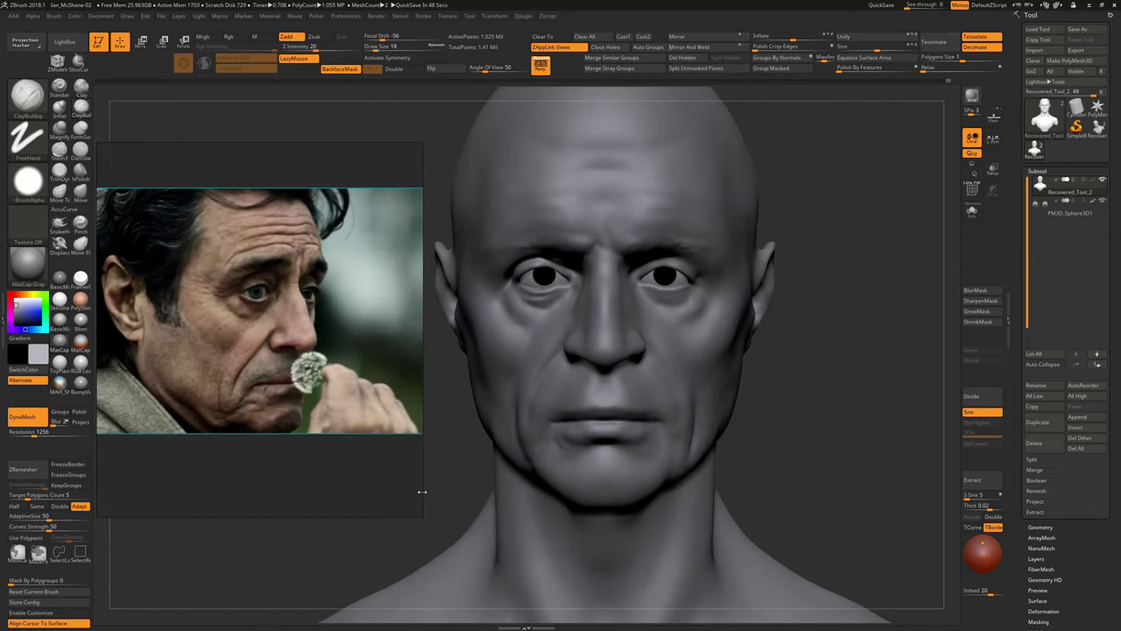
right_drag(718, 421, 839, 423)
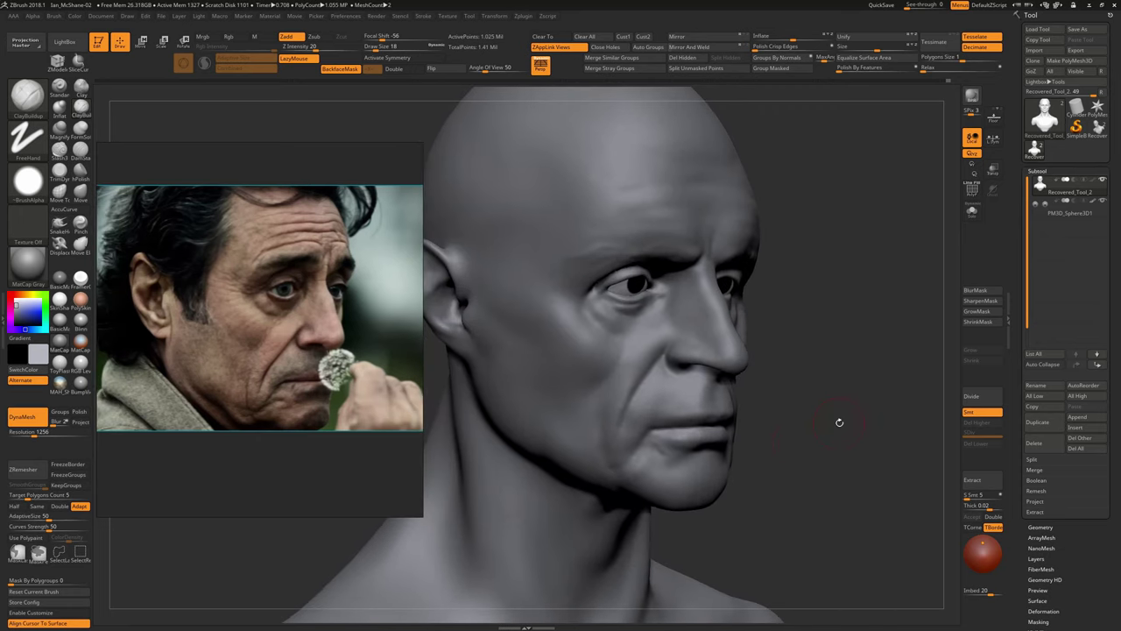
key(b)
key(m)
key(v)
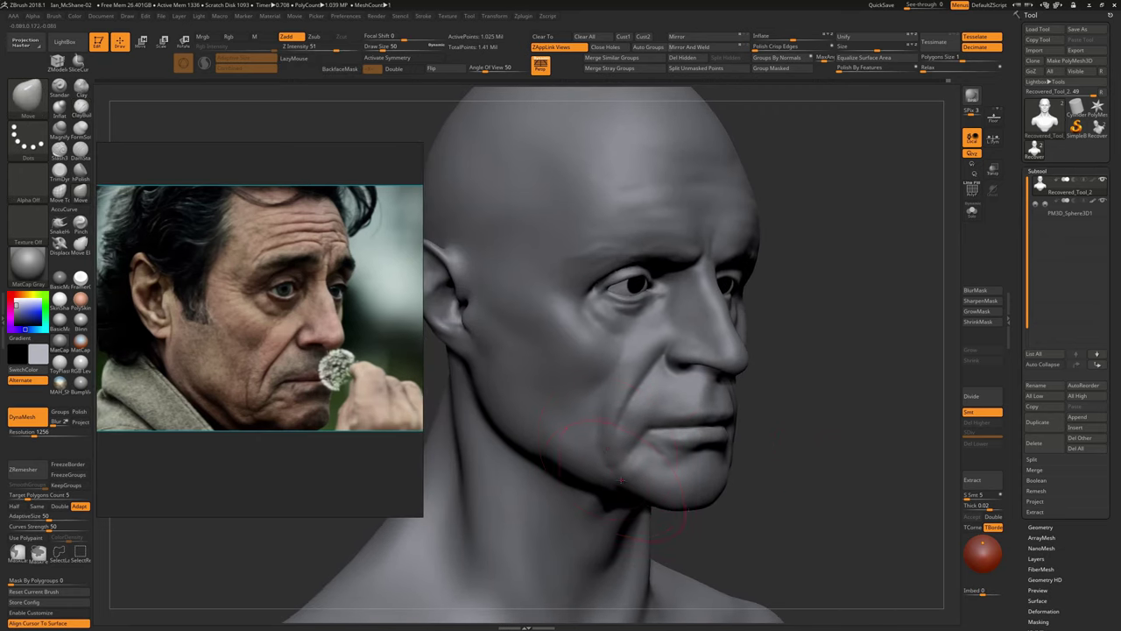
right_drag(612, 479, 821, 480)
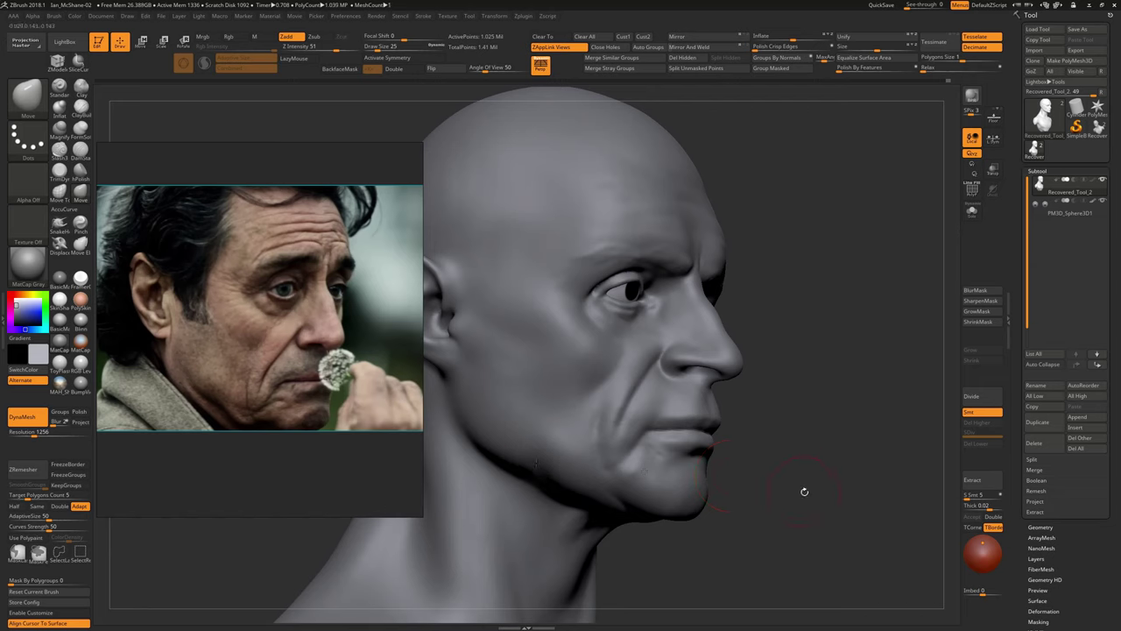
Switch to DamStandard and smooth the jaw, checking it in profile and three-quarter views
key(b)
key(d)
key(s)
right_drag(582, 460, 626, 498)
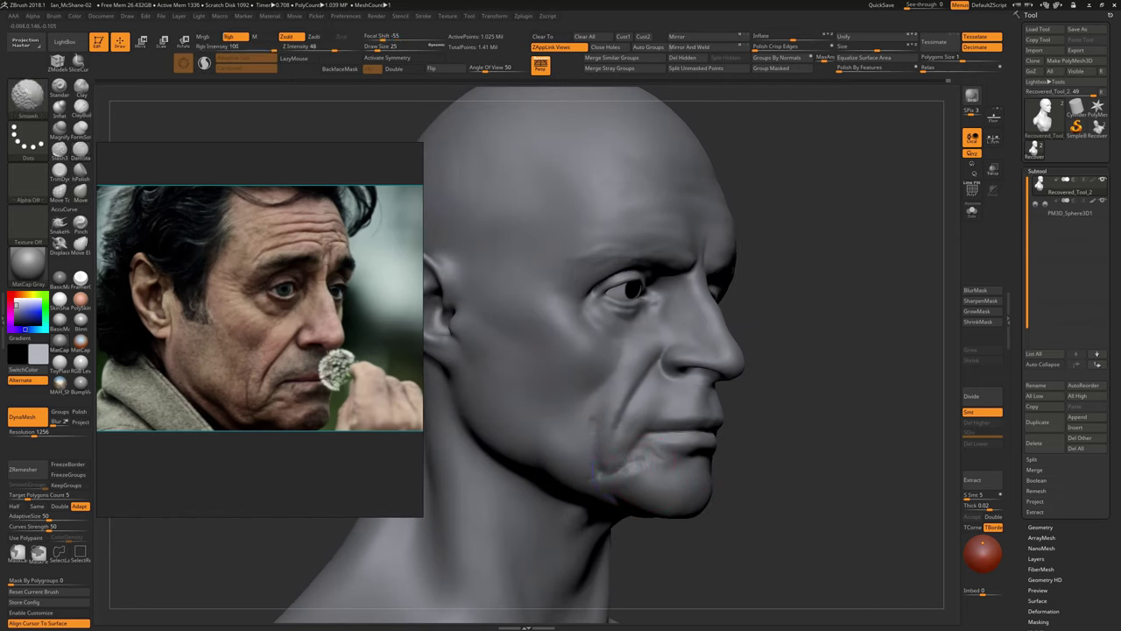
shift+drag(596, 417, 585, 470)
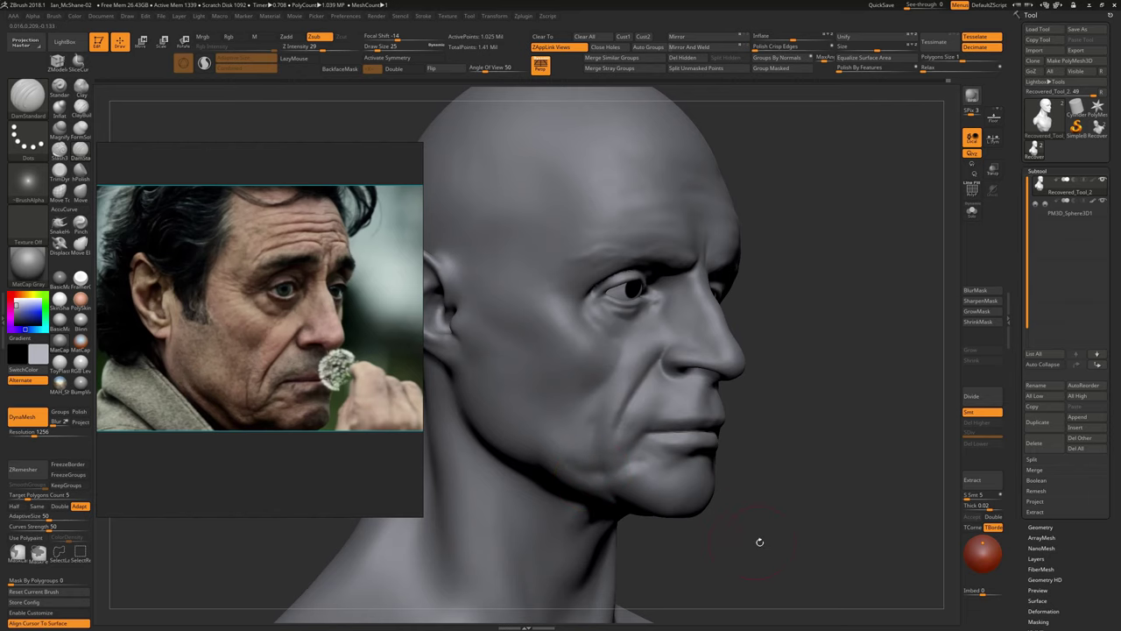
right_drag(756, 538, 588, 434)
right_drag(841, 508, 784, 502)
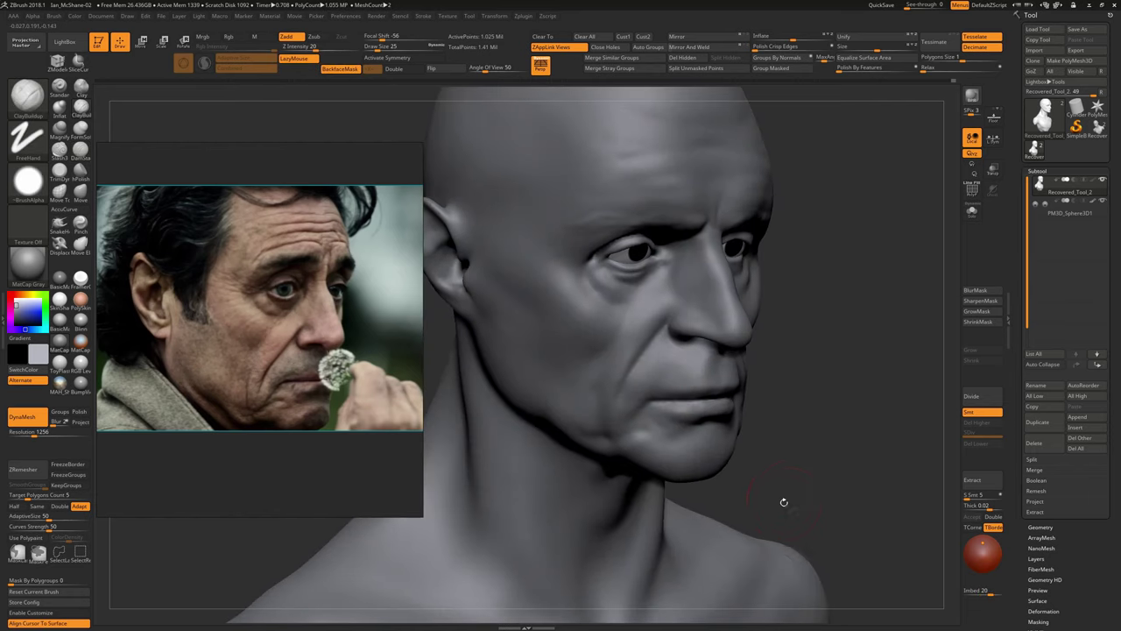
mouse_move(565, 420)
right_down()
mouse_move(598, 368)
mouse_move(543, 341)
mouse_move(515, 383)
mouse_move(592, 340)
right_up()
Shape the cheeks with Move and ClayBuildup, comparing front, three-quarter and profile angles
key(b)
key(m)
key(v)
mouse_move(837, 377)
right_down()
mouse_move(850, 345)
mouse_move(833, 397)
mouse_move(751, 410)
mouse_move(813, 393)
mouse_move(703, 364)
right_up()
key(b)
key(c)
key(b)
mouse_move(631, 378)
right_down()
mouse_move(863, 377)
mouse_move(650, 346)
right_up()
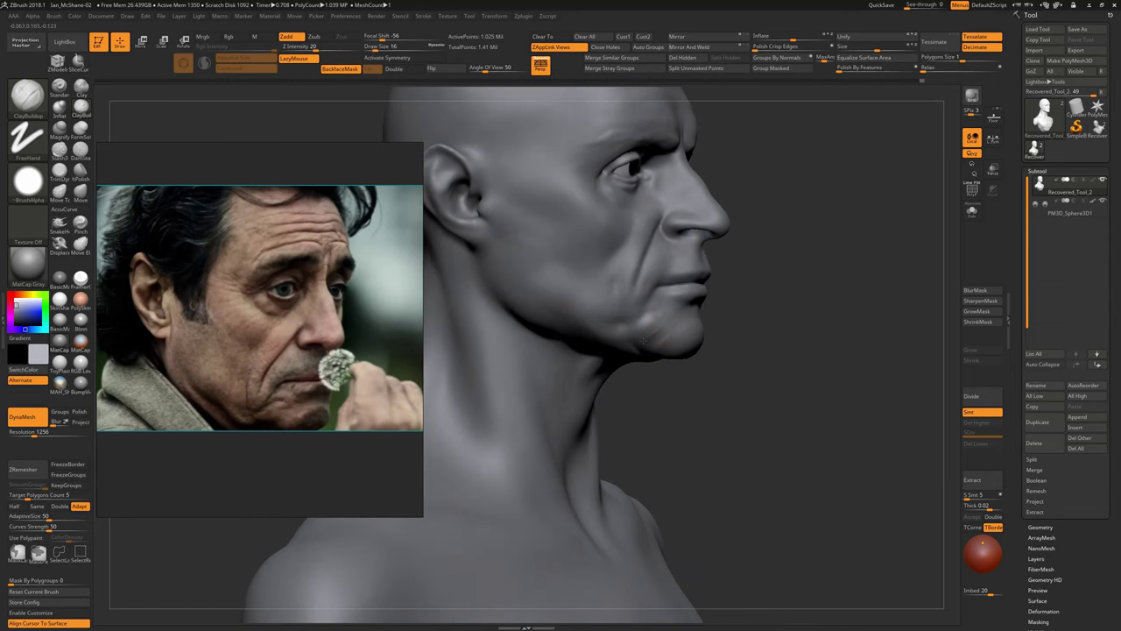
right_drag(733, 395, 690, 352)
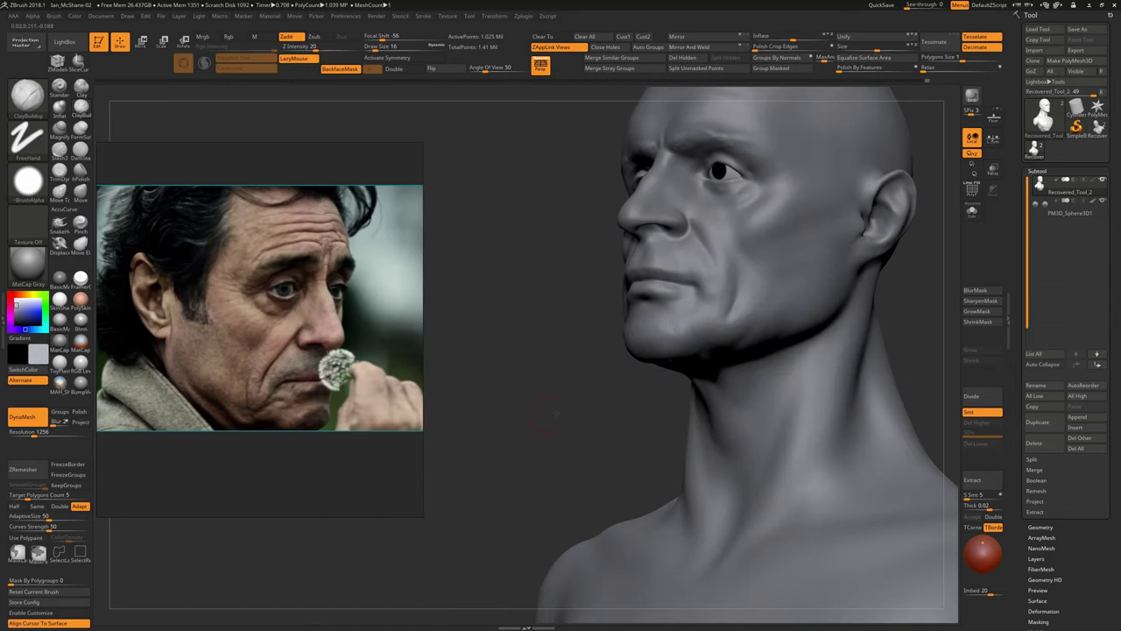
right_drag(544, 412, 687, 334)
right_drag(831, 325, 816, 374)
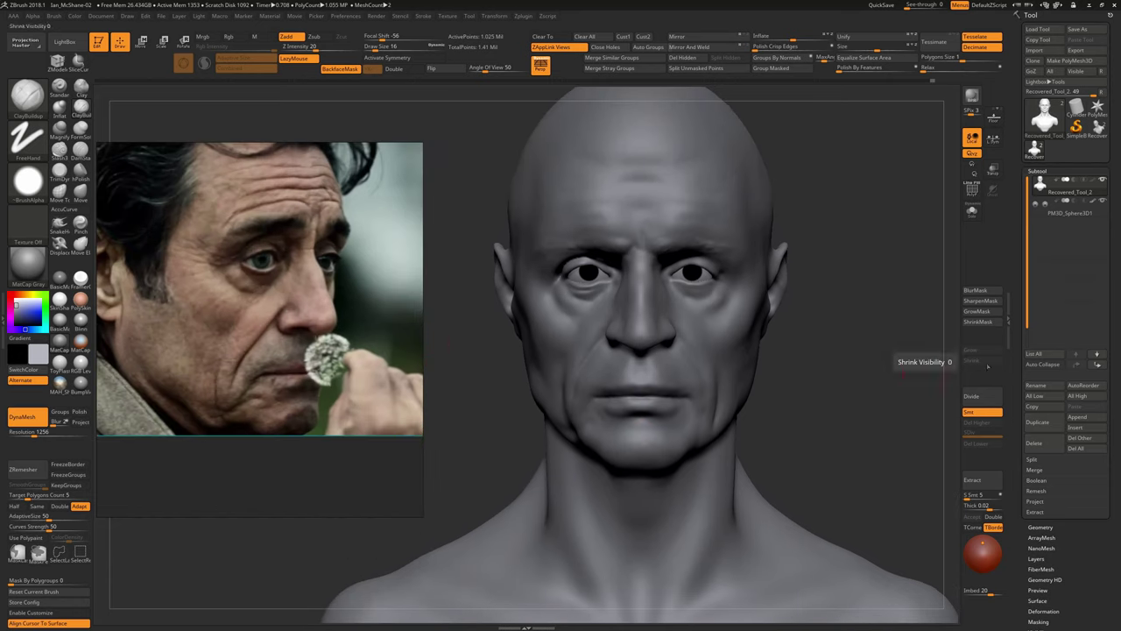
mouse_move(821, 460)
right_down()
mouse_move(801, 388)
mouse_move(779, 468)
right_up()
Set the Move brush size to 33, then return to ClayBuildup in front view
key(b)
key(m)
key(v)
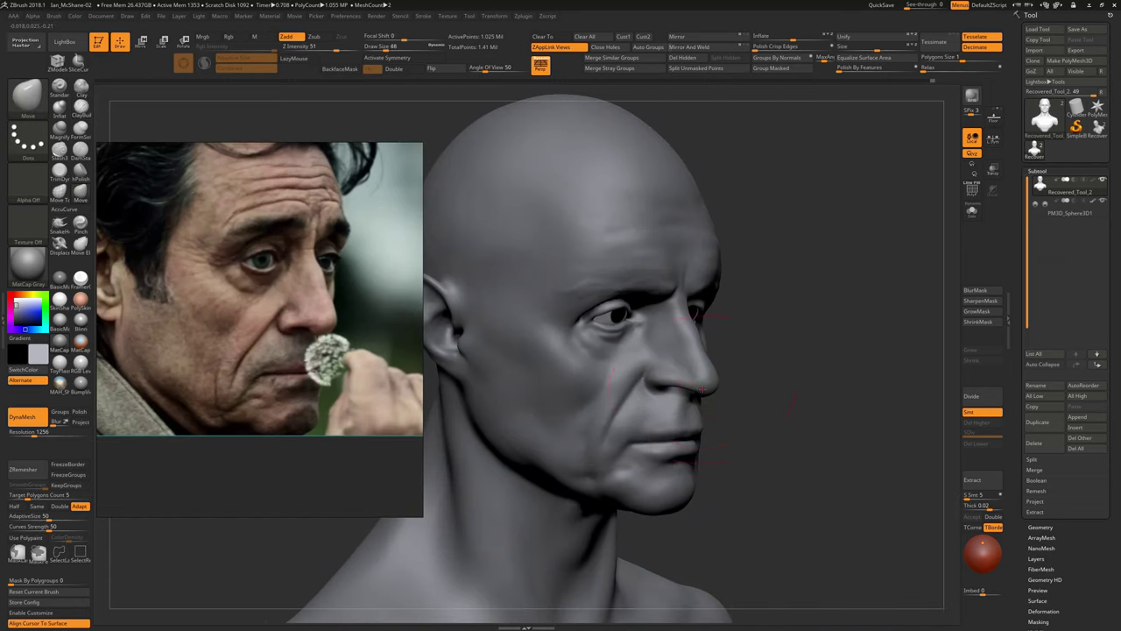
key(s)
drag(755, 386, 774, 387)
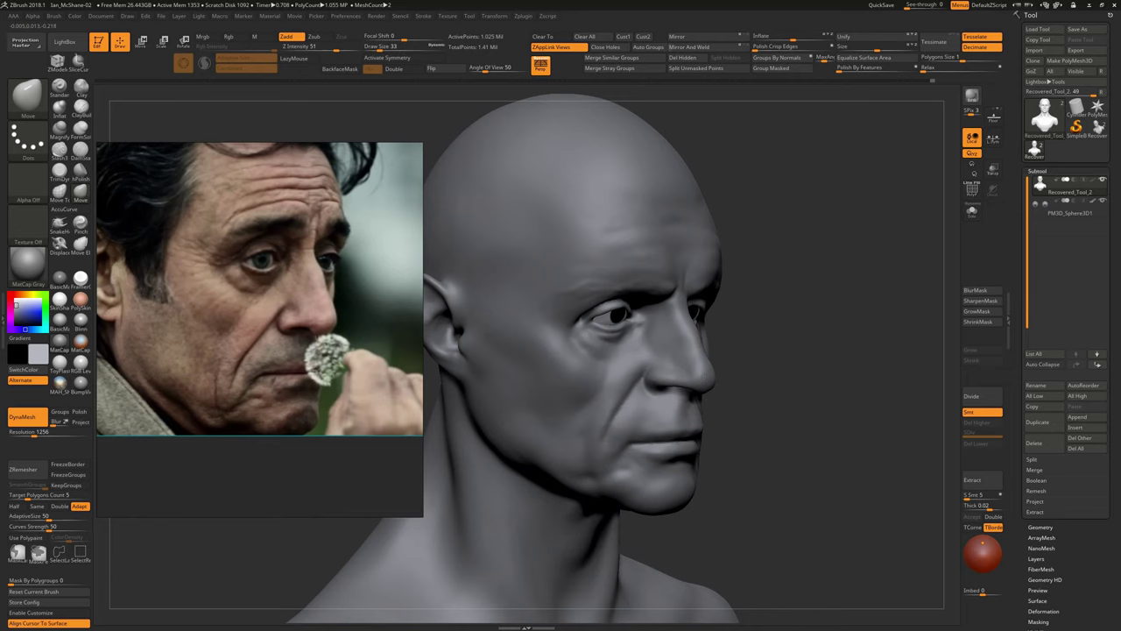
right_drag(746, 377, 592, 401)
key(b)
key(c)
key(b)
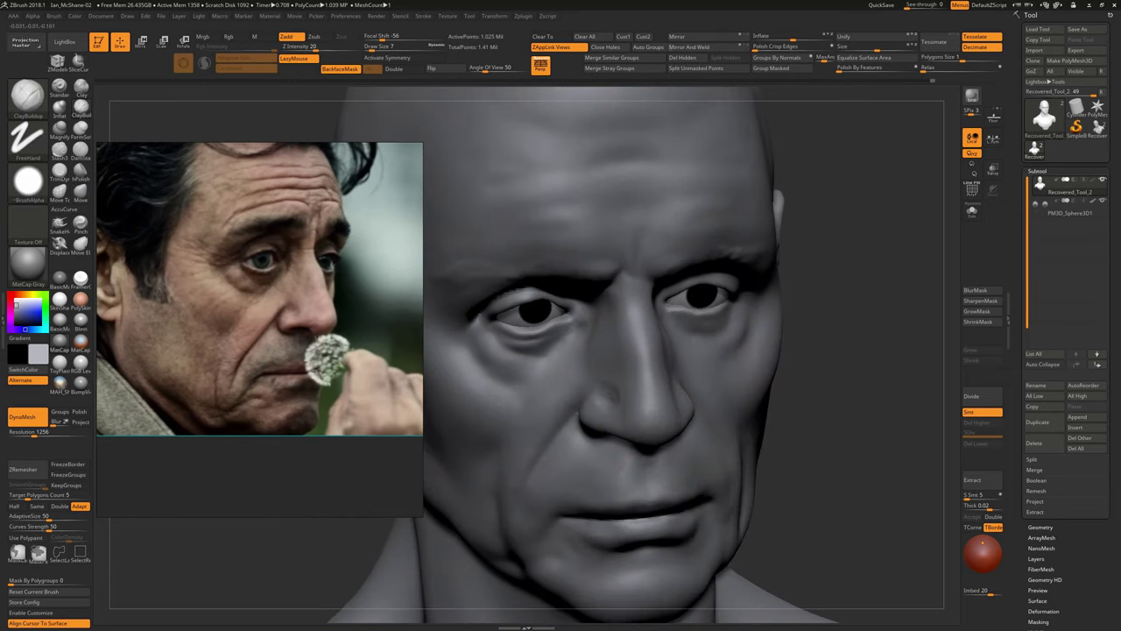
Select Move, snap to front view, turn on symmetry and enlarge the brush
key(b)
key(m)
key(v)
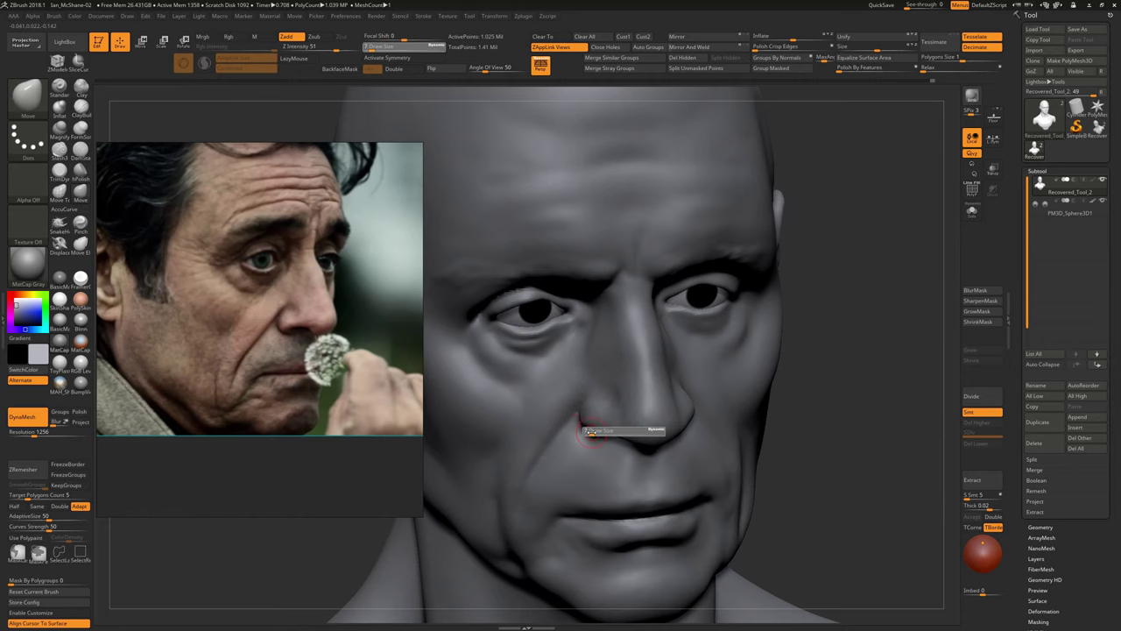
right_drag(584, 427, 850, 424)
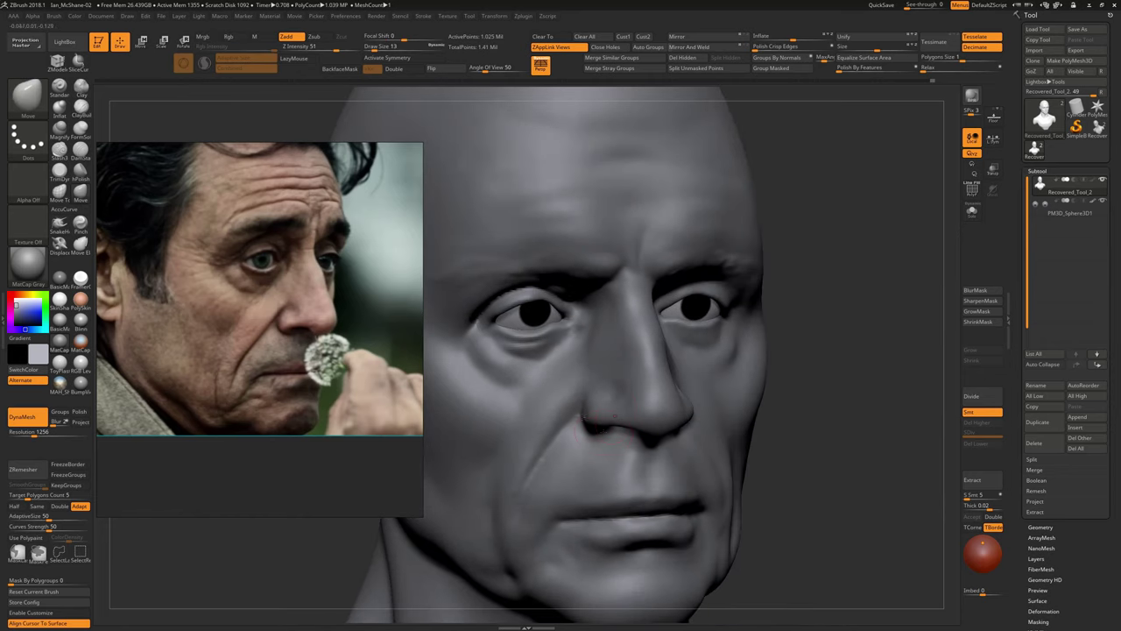
mouse_move(585, 424)
shift+right_down()
mouse_move(826, 464)
mouse_move(678, 412)
mouse_move(741, 433)
mouse_move(604, 429)
mouse_move(641, 399)
mouse_move(827, 470)
shift+right_up()
key(x)
mouse_move(846, 258)
mouse_down()
mouse_move(752, 402)
mouse_move(775, 412)
mouse_move(764, 386)
mouse_move(796, 430)
mouse_move(794, 403)
mouse_move(814, 408)
mouse_move(654, 350)
mouse_up()
key(s)
With DamStandard at size 27 and symmetry off, carve a crease into the cheek
key(b)
key(d)
key(s)
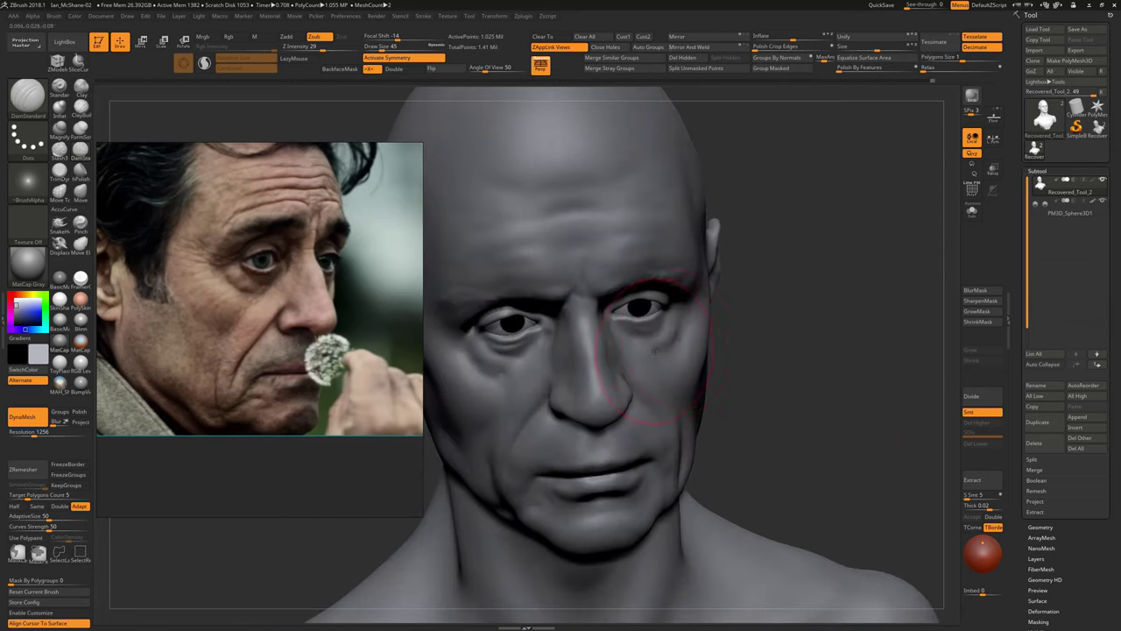
key(x)
key(s)
drag(788, 343, 648, 355)
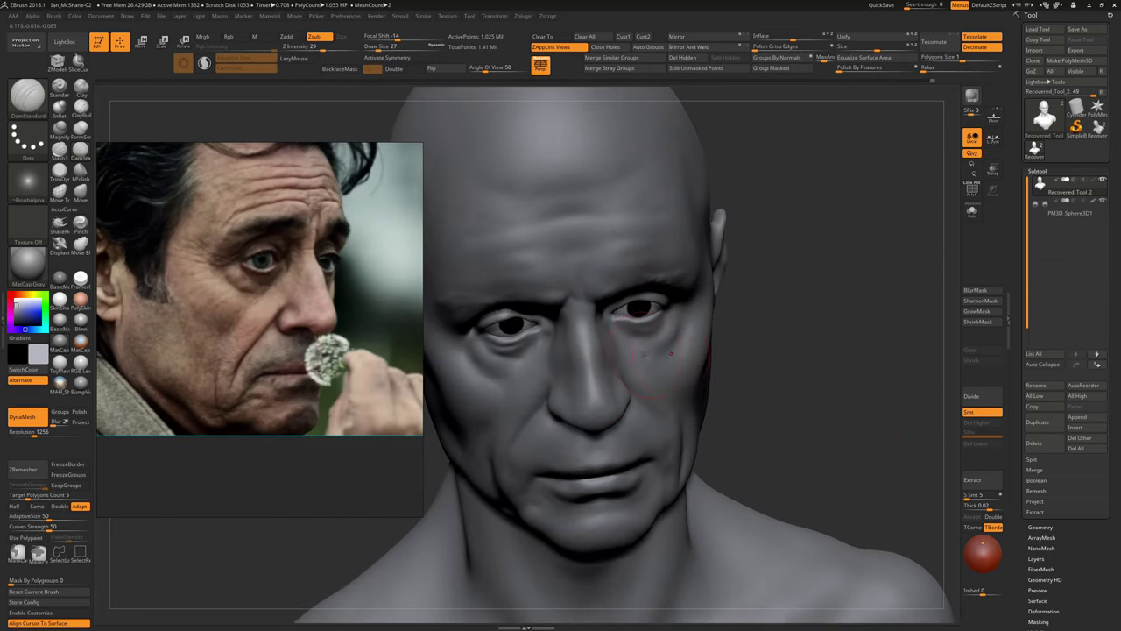
drag(742, 366, 784, 389)
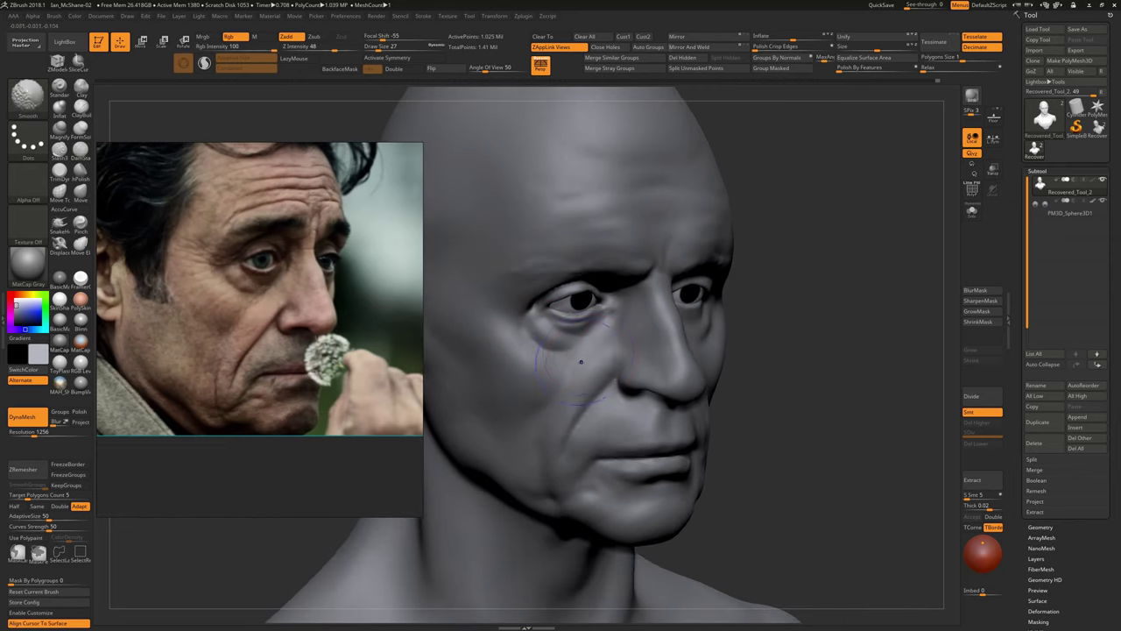
drag(536, 350, 538, 363)
Alternate ClayBuildup and DamStandard on the cheek folds, checking frontal and three-quarter views
key(b)
key(c)
key(b)
mouse_move(789, 368)
mouse_down()
mouse_move(833, 378)
mouse_move(613, 285)
mouse_move(578, 344)
mouse_up()
key(b)
key(d)
key(s)
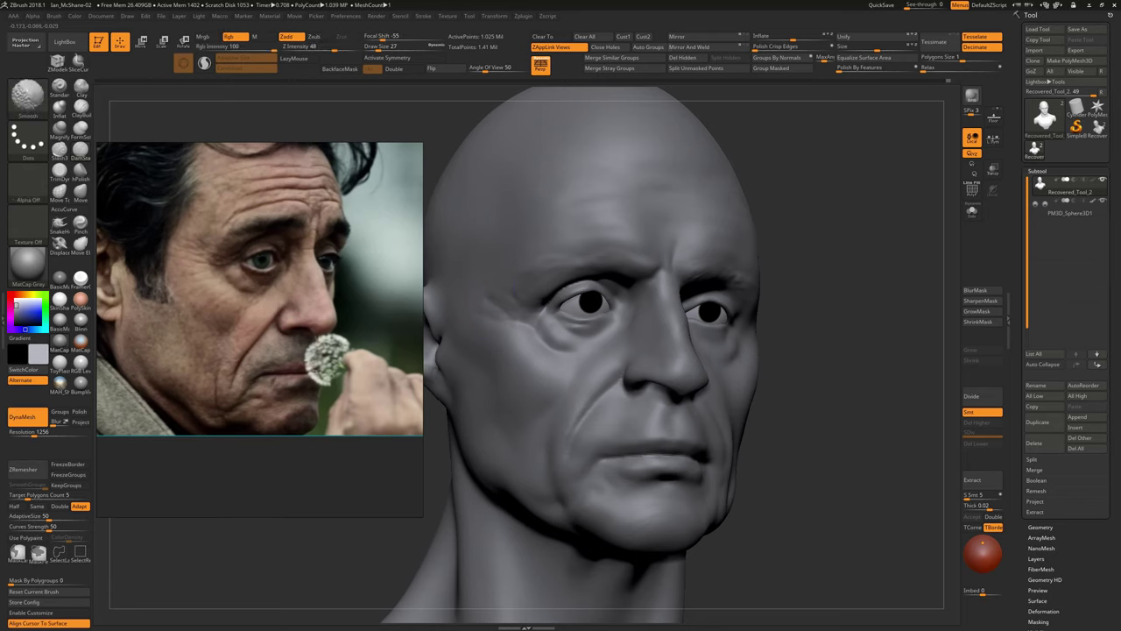
drag(474, 285, 666, 287)
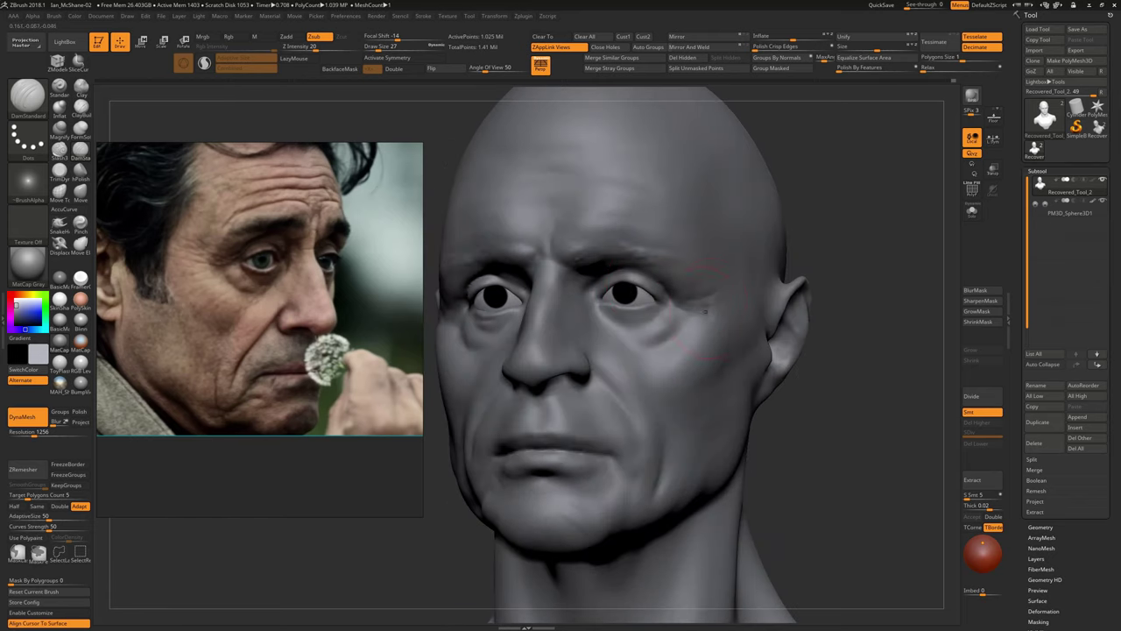
mouse_move(219, 561)
mouse_down()
mouse_move(333, 570)
mouse_move(313, 555)
mouse_move(487, 449)
mouse_up()
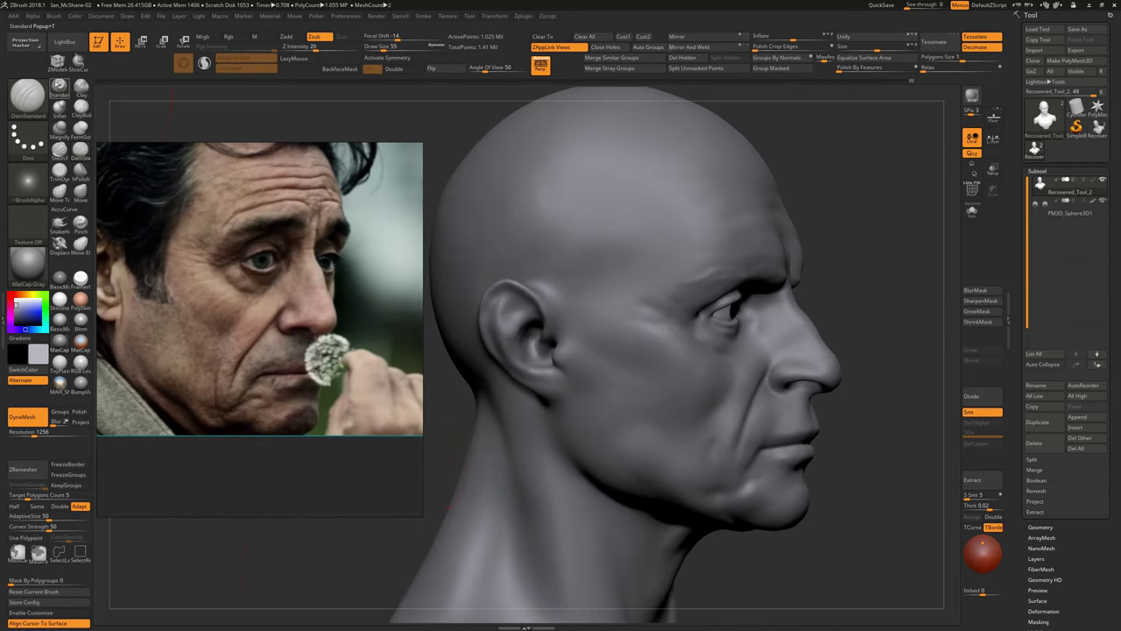
Reset the Standard brush to its defaults and carve a groove into the ear
key(b)
key(s)
key(t)
key(s)
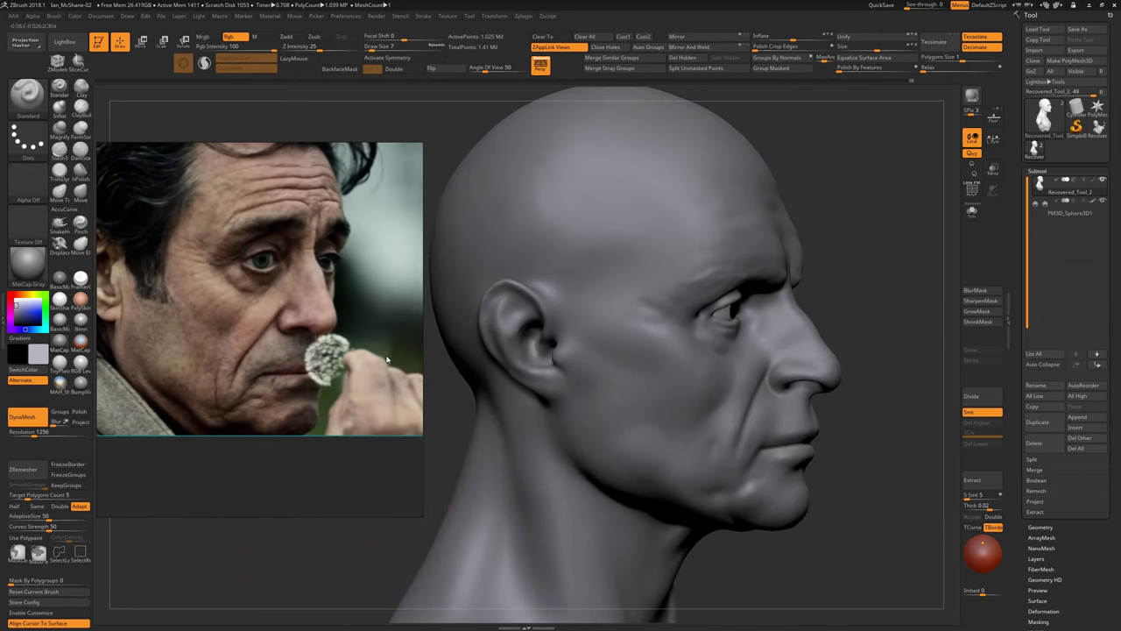
click(53, 591)
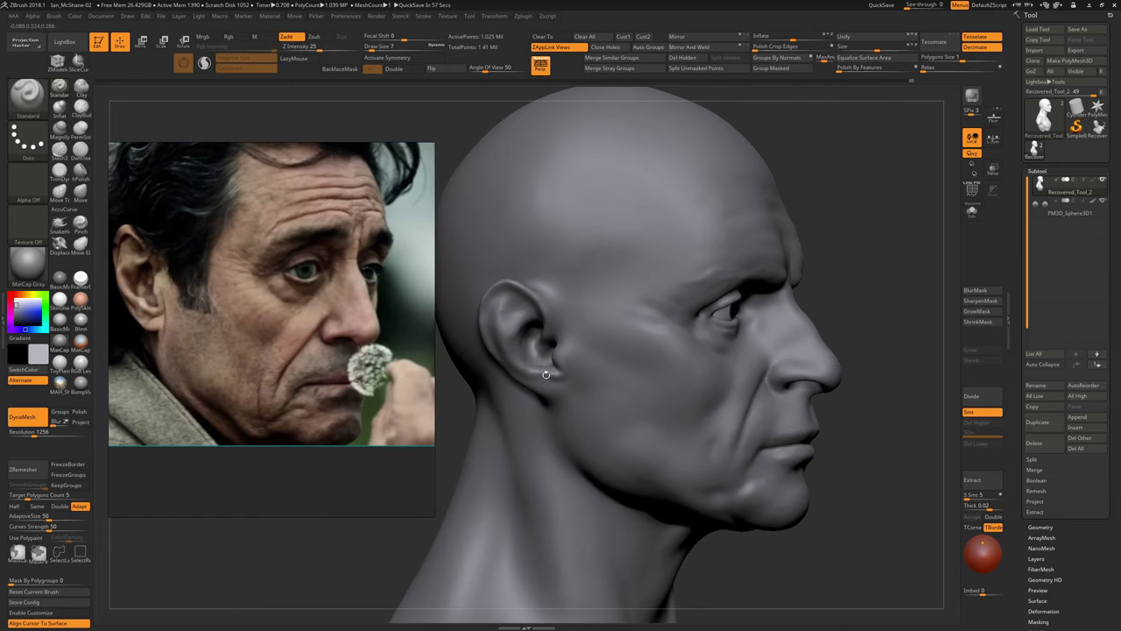
drag(568, 375, 530, 372)
shift+right_drag(530, 372, 560, 377)
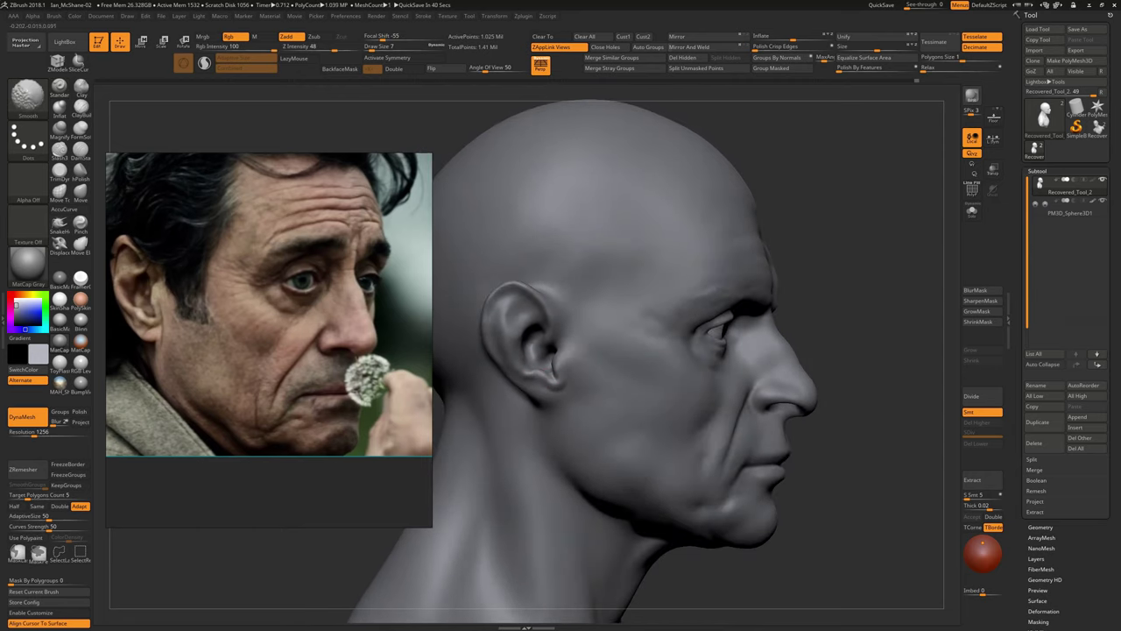
Build up and smooth the side of the head with ClayBuildup
key(b)
key(c)
key(b)
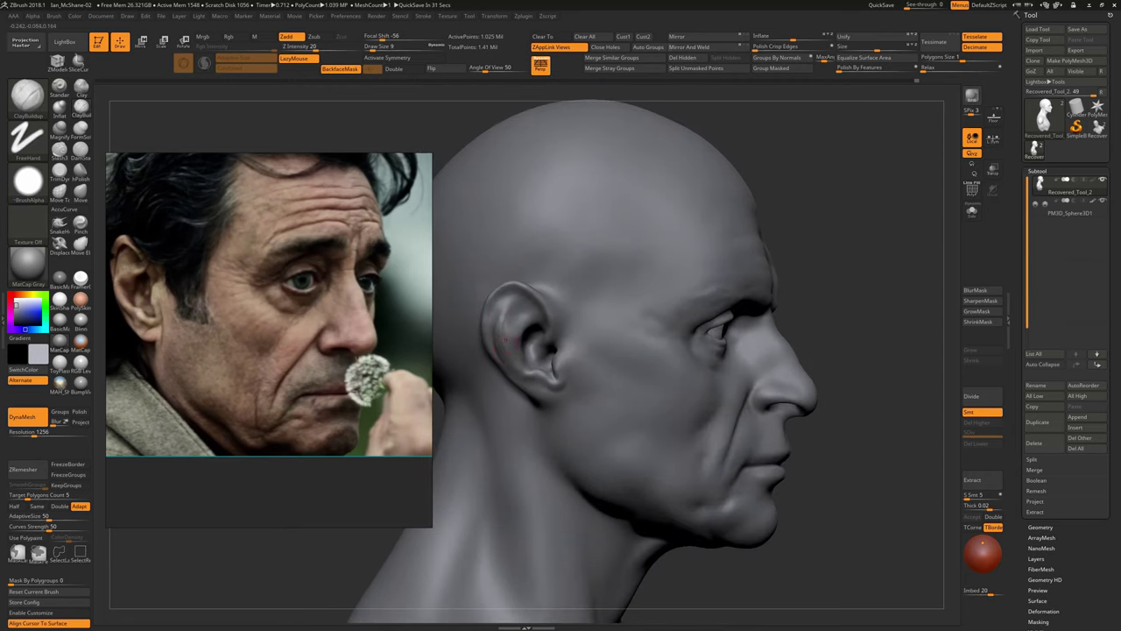
key(shift)
mouse_move(526, 337)
right_down()
mouse_move(495, 340)
mouse_move(557, 354)
right_up()
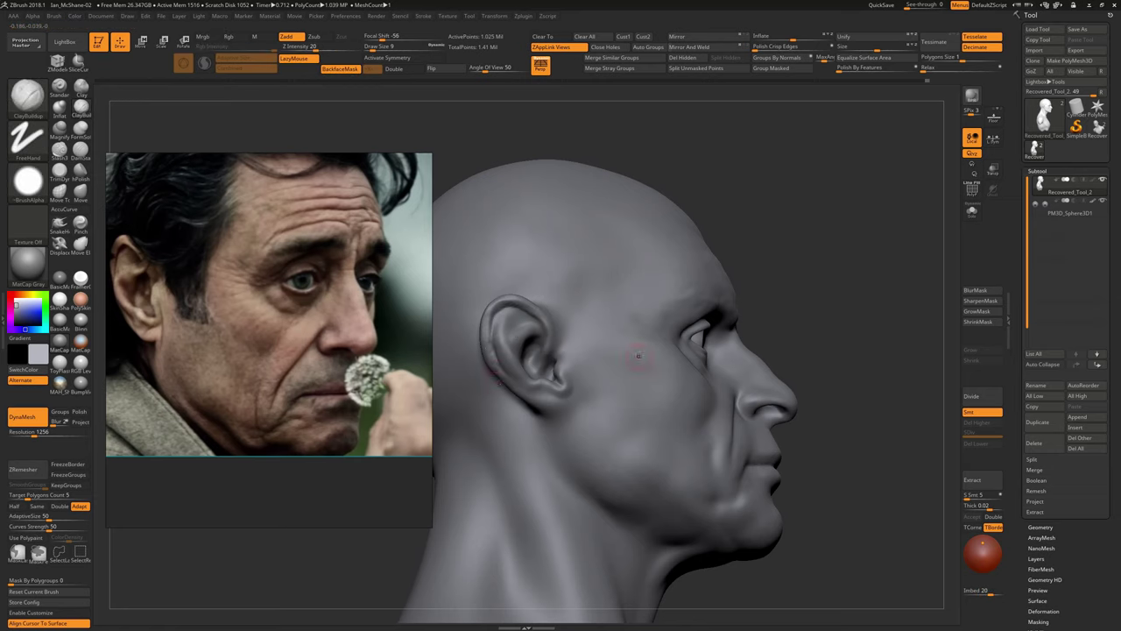
mouse_move(638, 356)
right_down()
mouse_move(596, 360)
mouse_move(613, 372)
right_up()
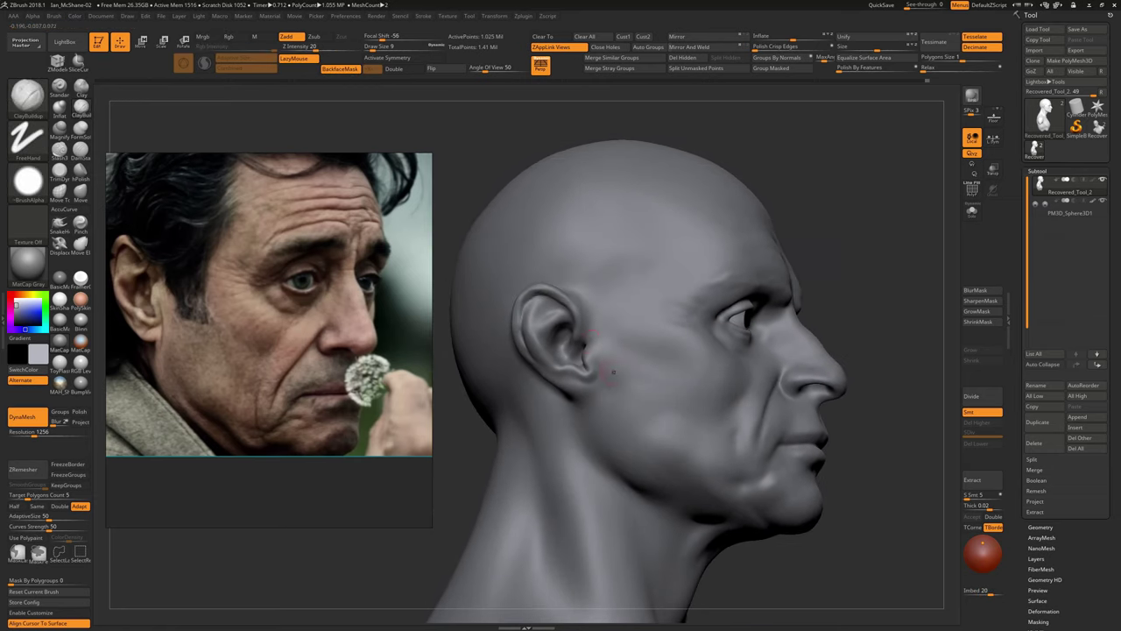
Reshape the side-of-head forms with the Move brush at draw size 31
key(b)
key(m)
key(v)
key(s)
drag(605, 342, 640, 342)
right_drag(614, 351, 665, 359)
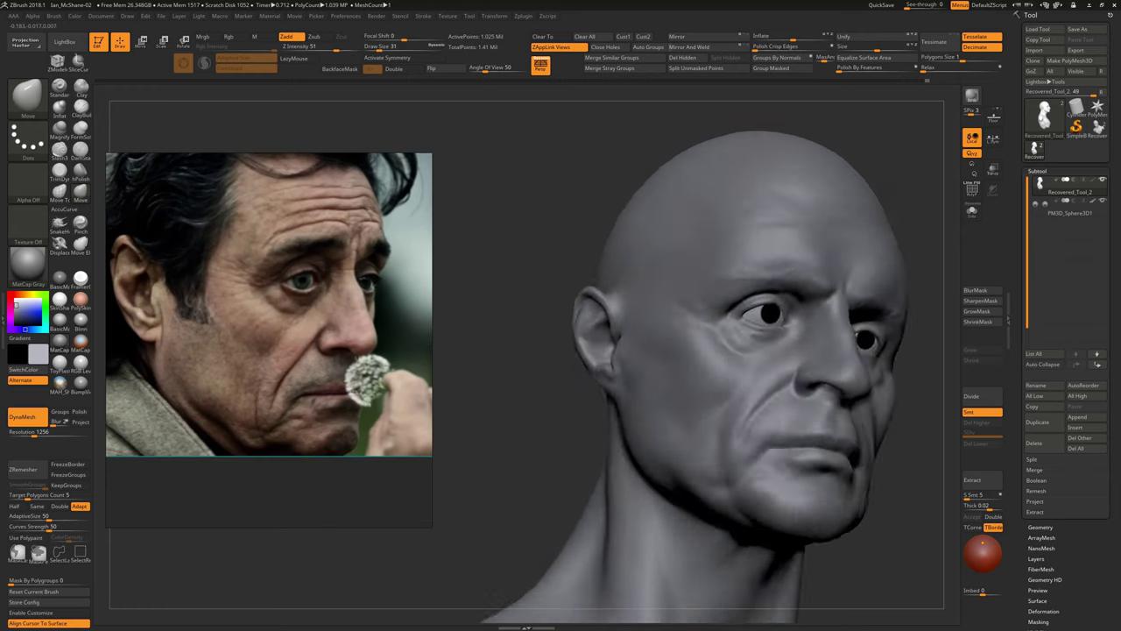
right_drag(493, 465, 831, 427)
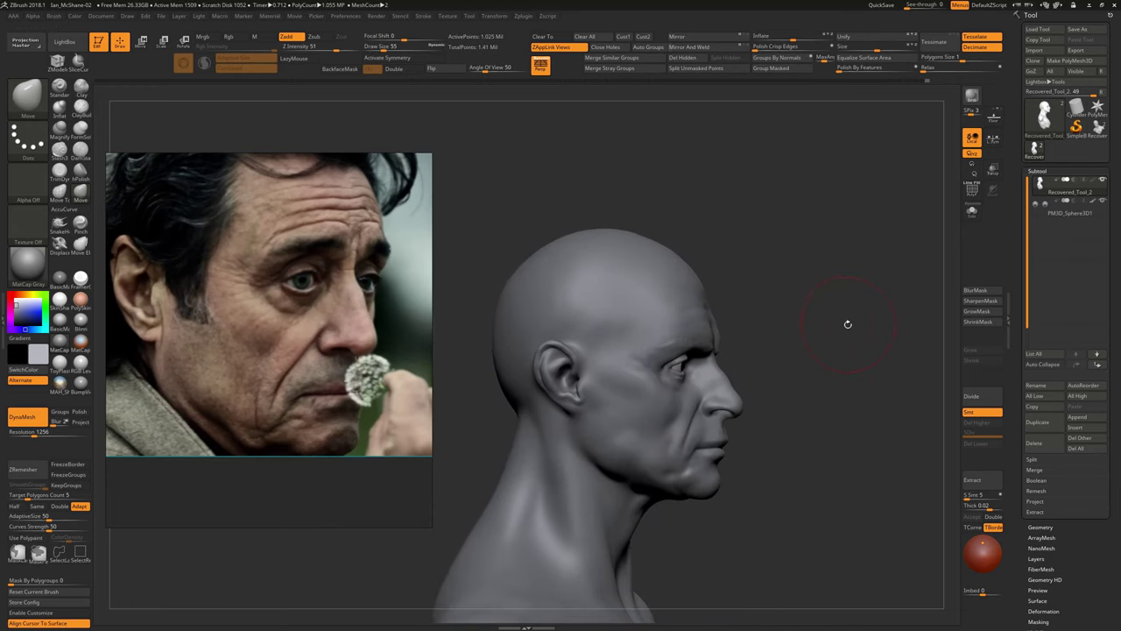
Add more clay to the right side of the head with ClayBuildup, checking front and profile
key(b)
key(c)
key(b)
alt+right_drag(847, 324, 806, 528)
key(s)
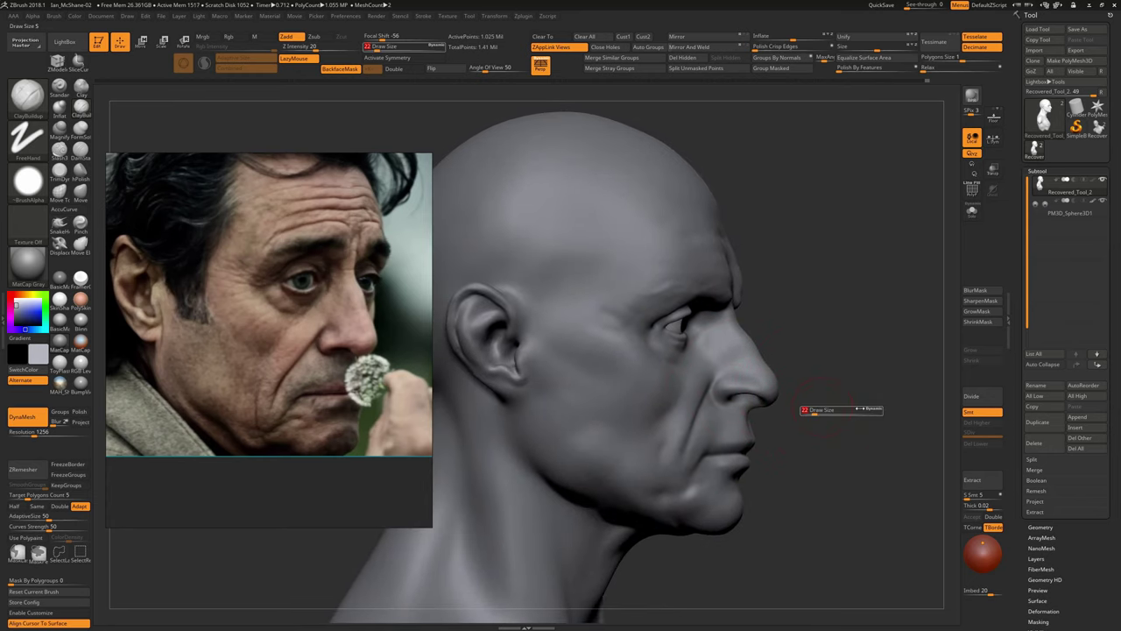
mouse_move(819, 409)
right_down()
mouse_move(694, 400)
mouse_move(788, 386)
right_up()
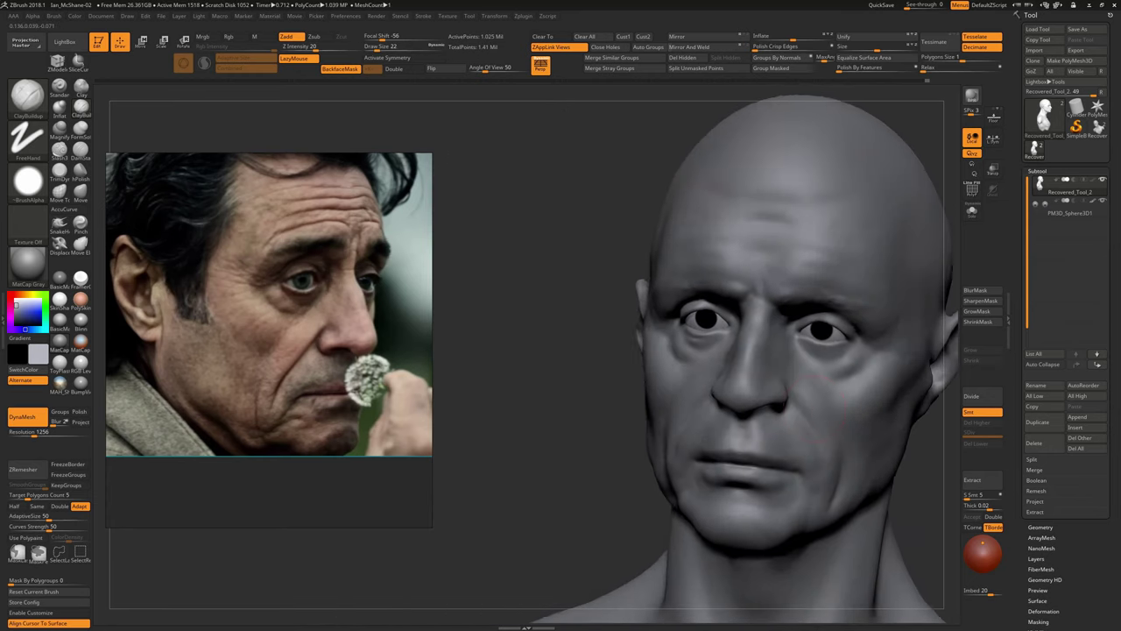
mouse_move(570, 513)
right_down()
mouse_move(701, 508)
mouse_move(719, 447)
right_up()
Use DamStandard to sharpen the jaw line and carve folds under the eye
key(b)
key(d)
key(s)
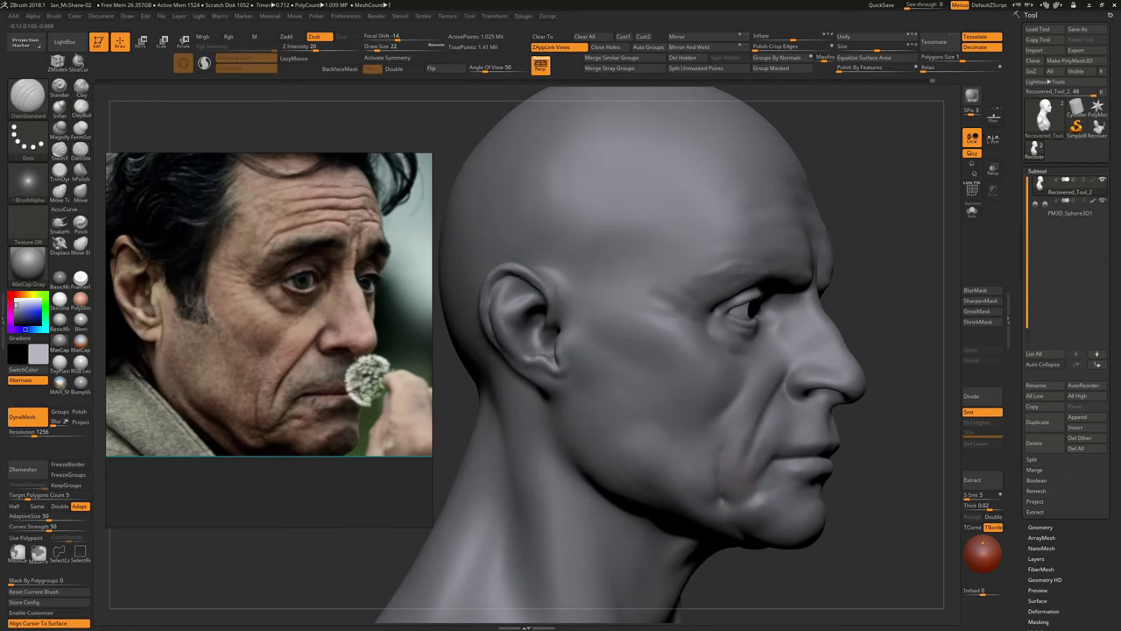
alt+drag(718, 482, 633, 506)
right_drag(719, 403, 668, 327)
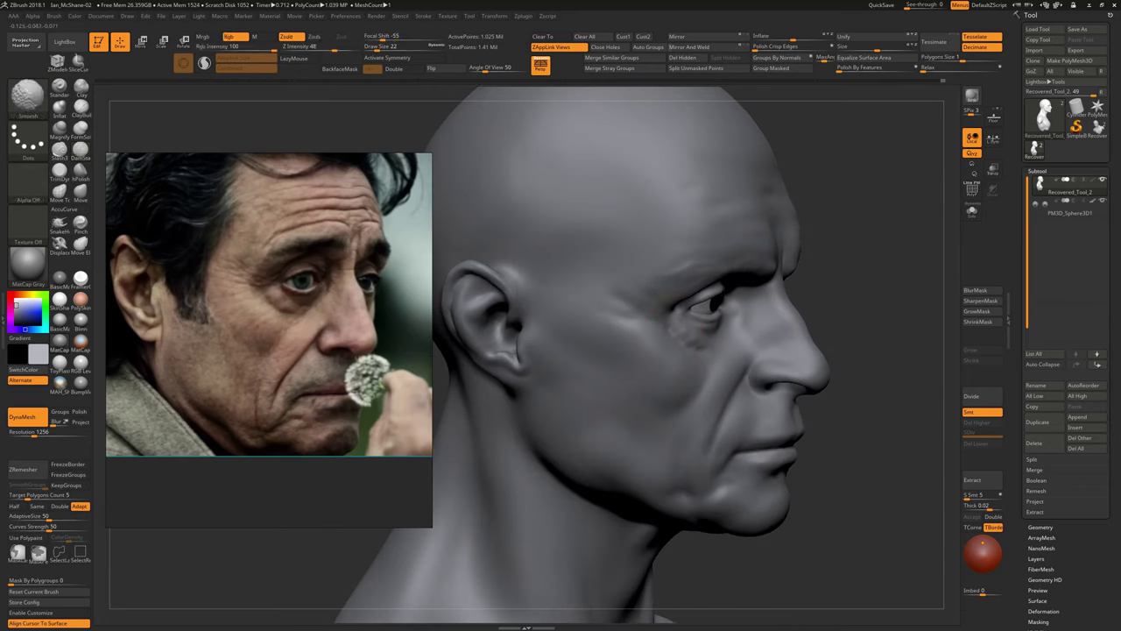
right_drag(701, 364, 670, 307)
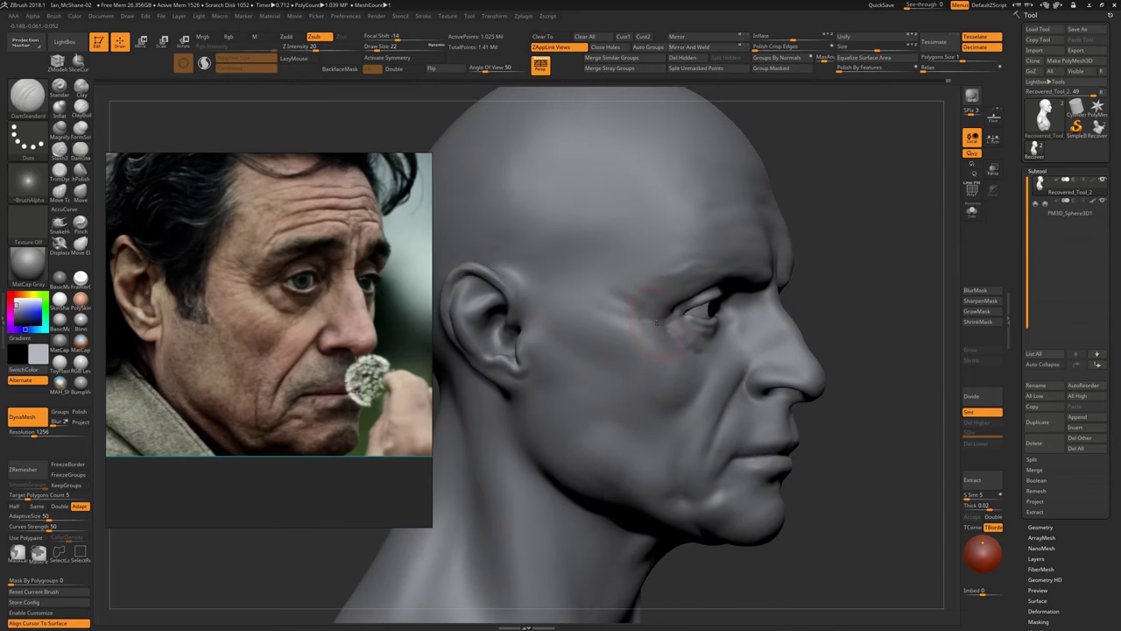
drag(657, 323, 688, 337)
right_drag(656, 308, 653, 314)
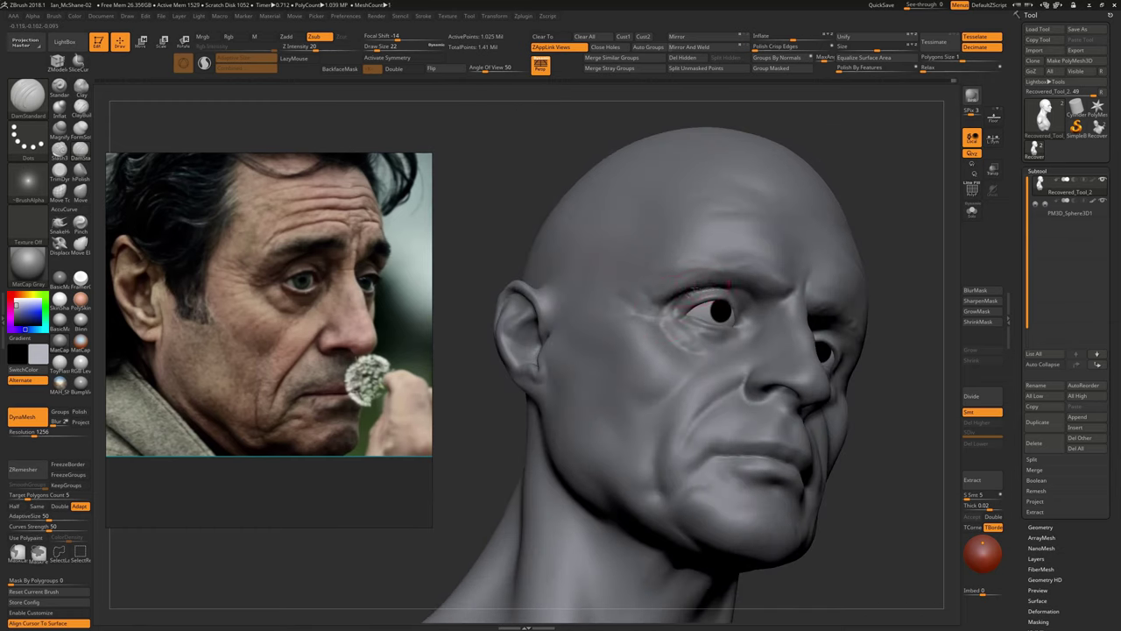
Carve fine wrinkle lines into the cheek beside the eye with DamStandard
key(b)
key(c)
key(b)
right_drag(666, 320, 717, 319)
right_drag(576, 433, 587, 412)
key(b)
key(d)
key(s)
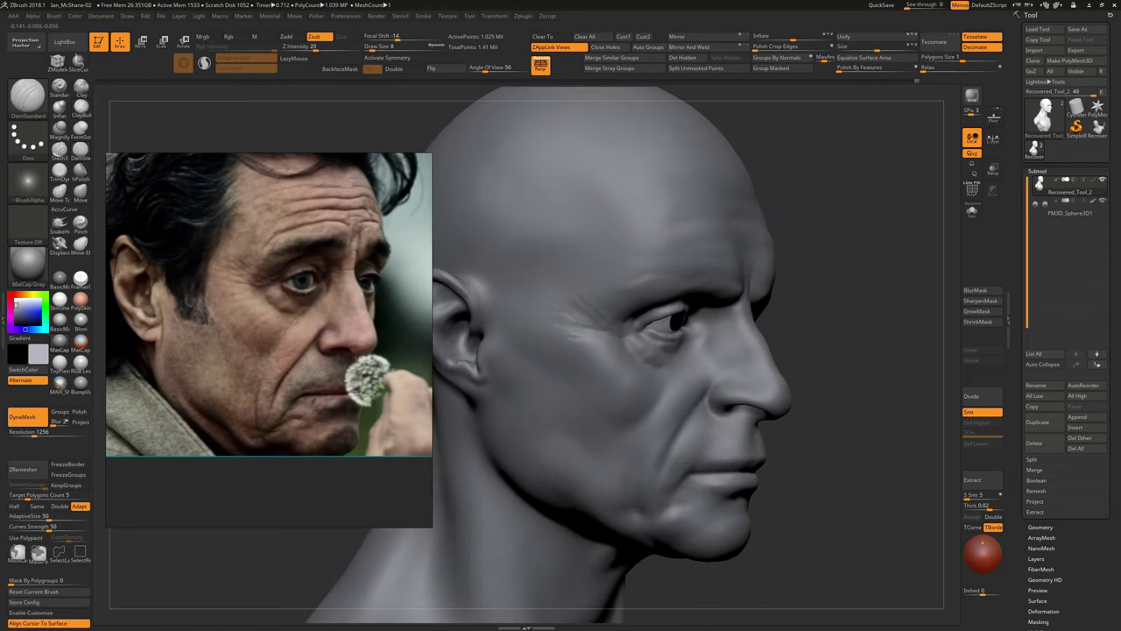
drag(613, 346, 648, 331)
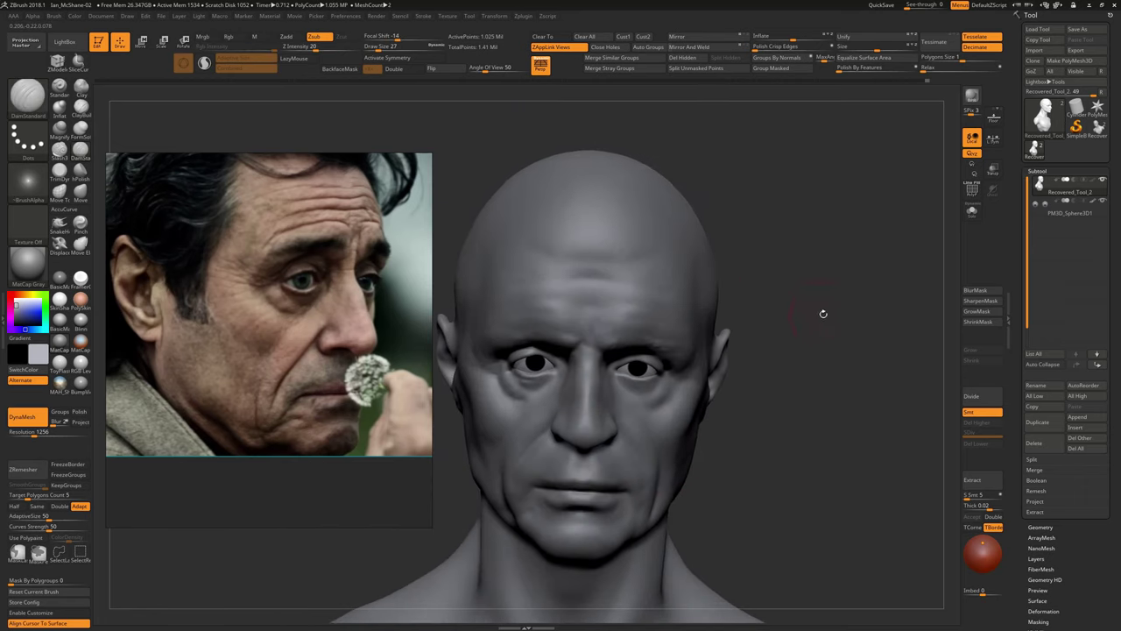
right_drag(821, 313, 894, 367)
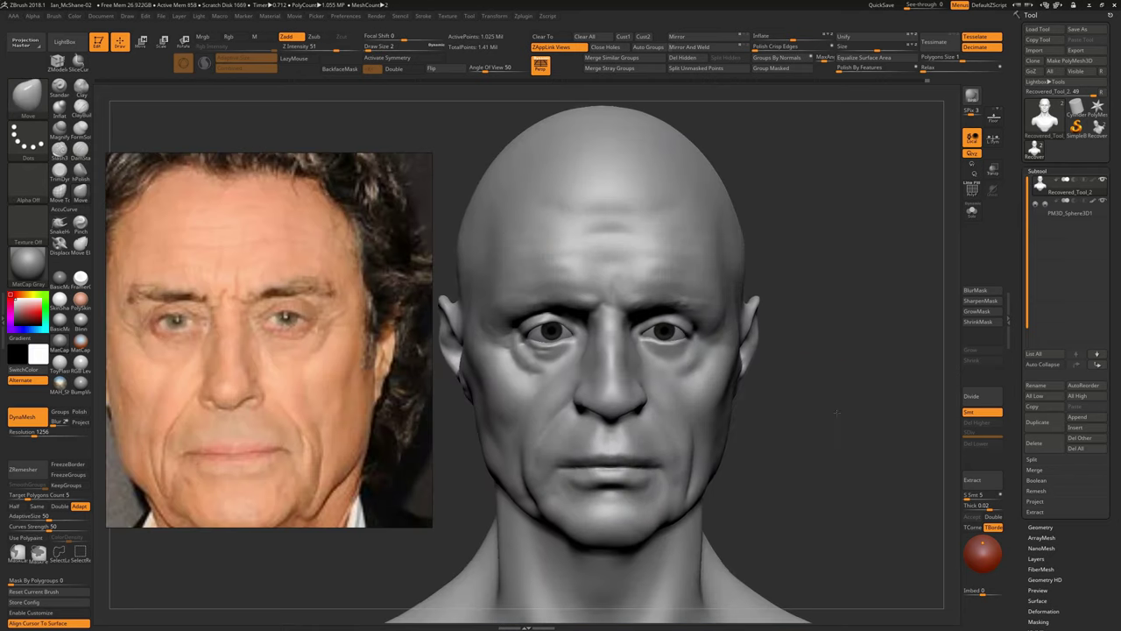
mouse_move(836, 413)
mouse_down()
mouse_move(832, 421)
mouse_move(815, 408)
mouse_up()
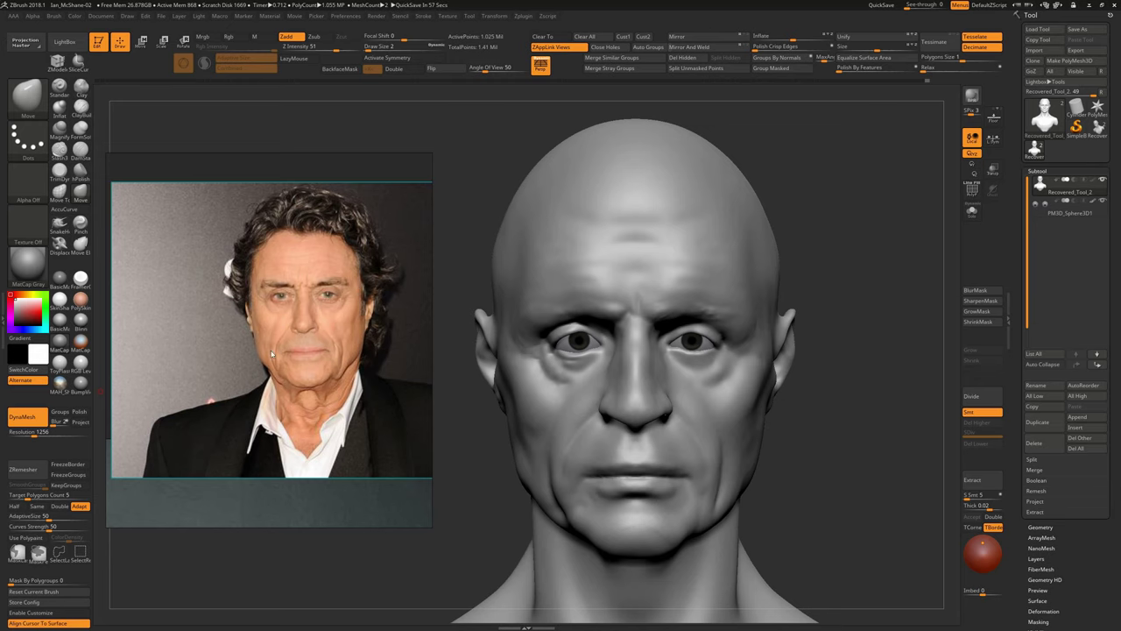
Show a collage of portrait references and narrow the camera angle to flatten perspective
scroll(271, 354, down, 2)
right_click(285, 326)
click(246, 370)
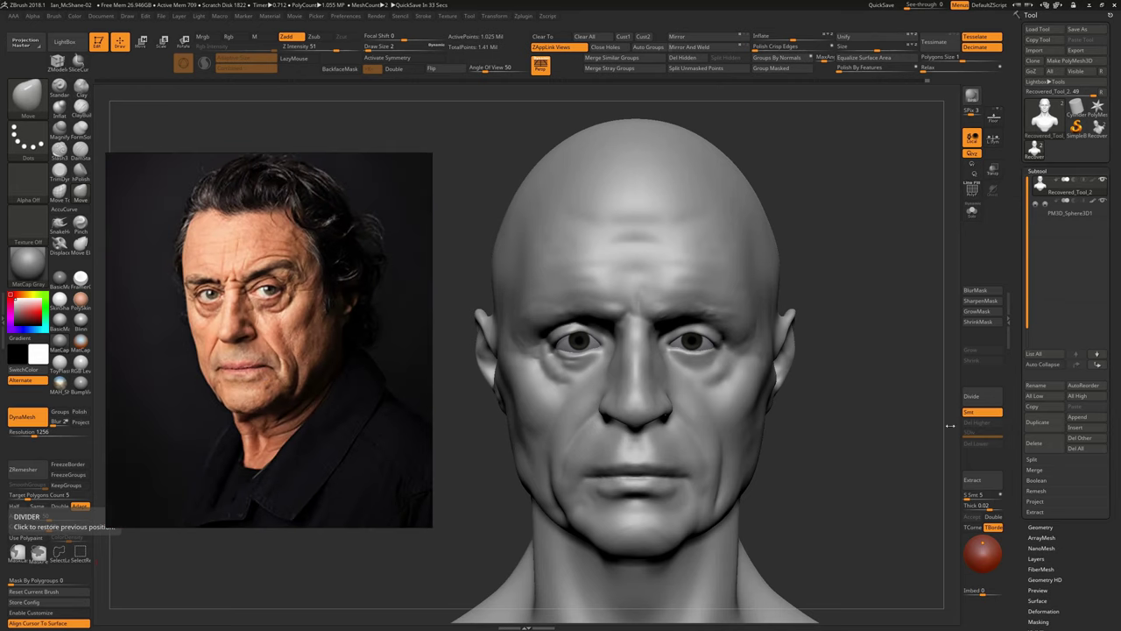
mouse_move(928, 425)
mouse_down()
mouse_move(888, 458)
mouse_move(820, 414)
mouse_up()
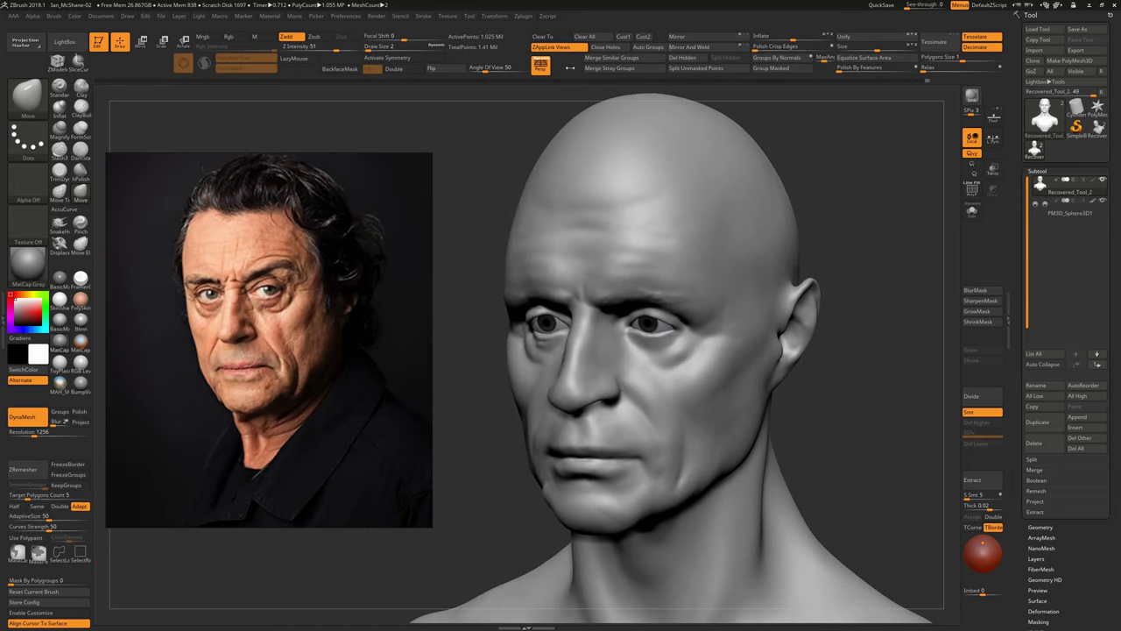
drag(484, 67, 473, 68)
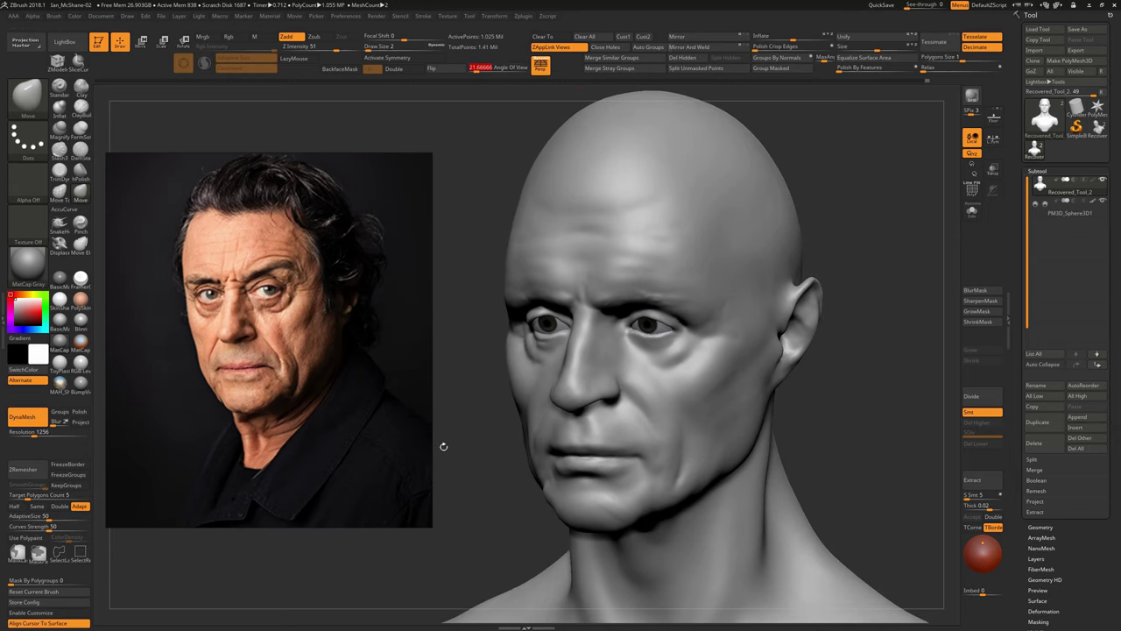
mouse_move(444, 446)
mouse_down()
mouse_move(465, 448)
mouse_move(500, 497)
mouse_up()
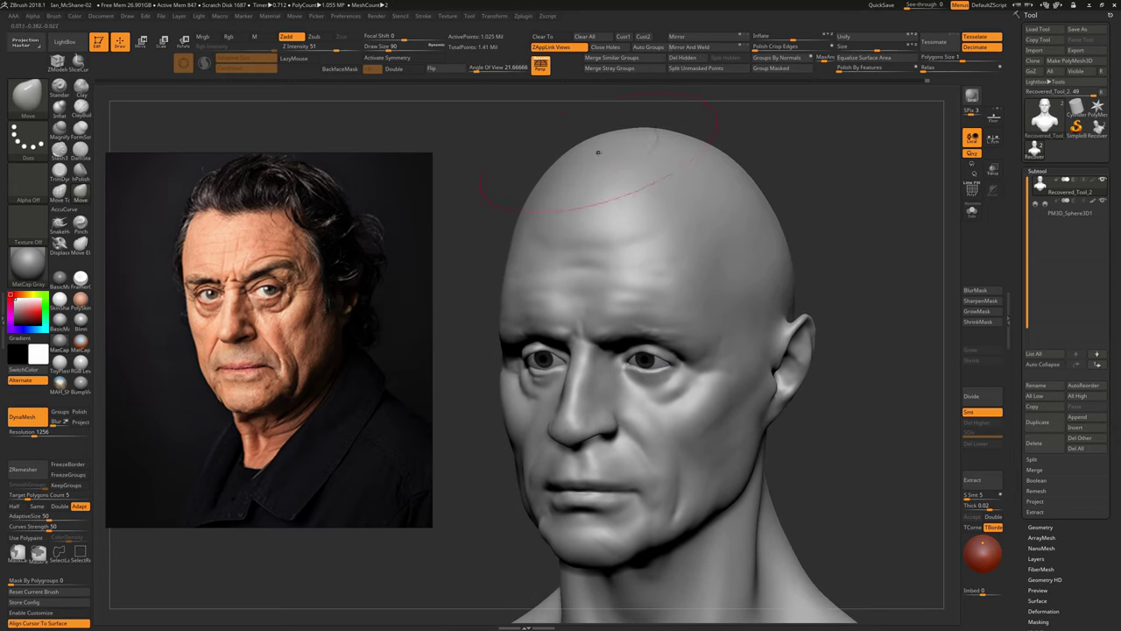
Re-enable symmetry and compare the head's proportions to the reference from front and three-quarter angles
key(x)
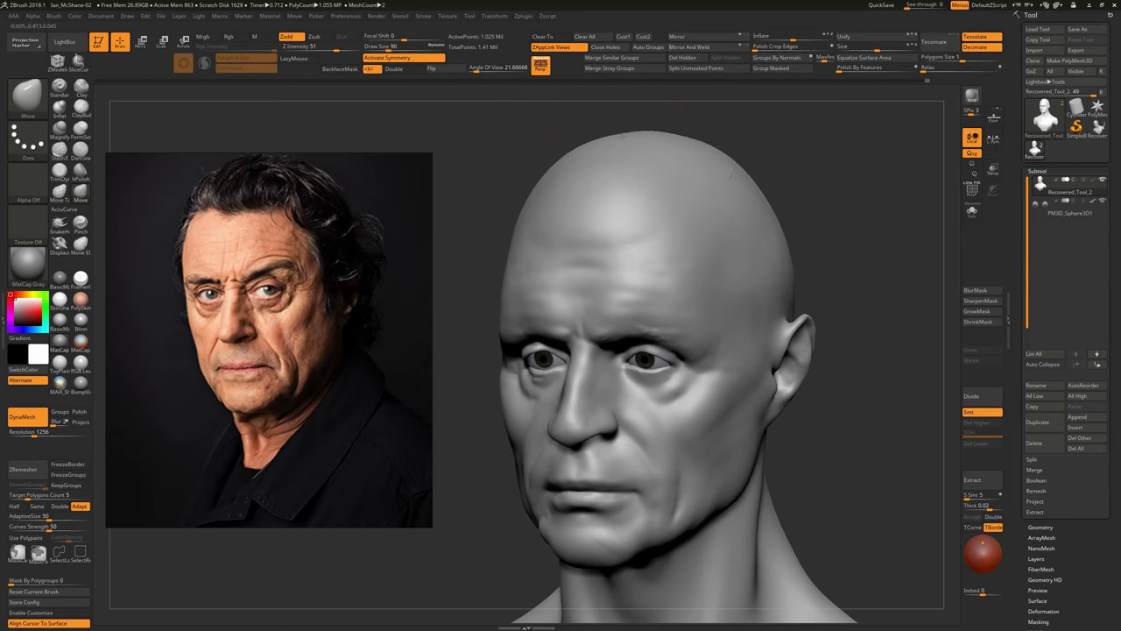
mouse_move(841, 464)
mouse_down()
mouse_move(928, 464)
mouse_move(664, 162)
mouse_up()
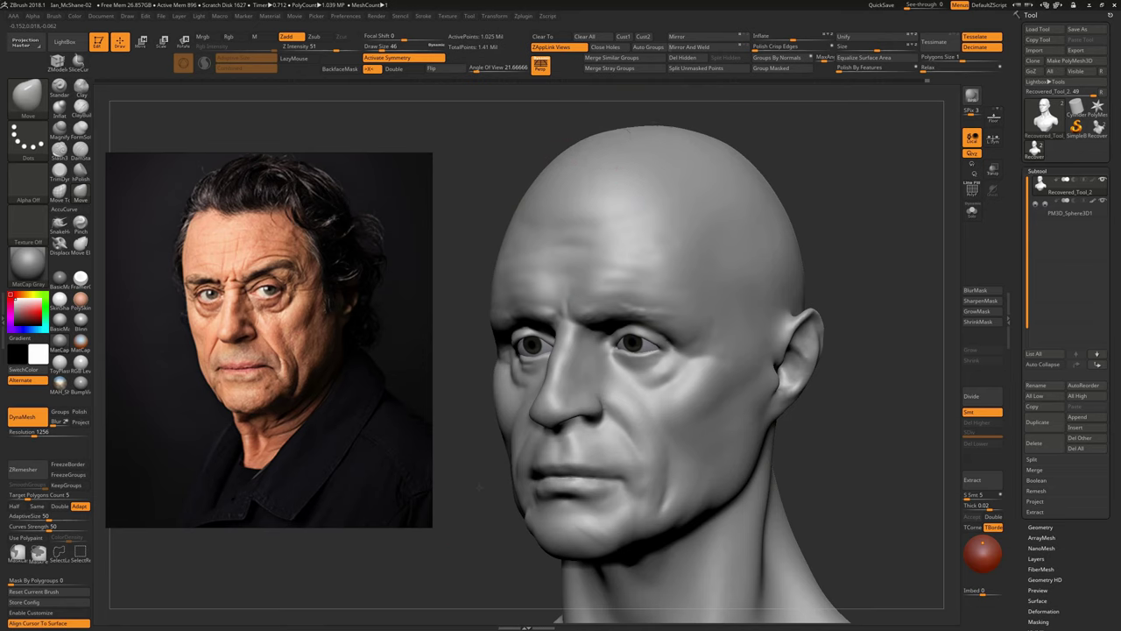
mouse_move(479, 487)
mouse_down()
mouse_move(506, 496)
mouse_move(507, 482)
mouse_up()
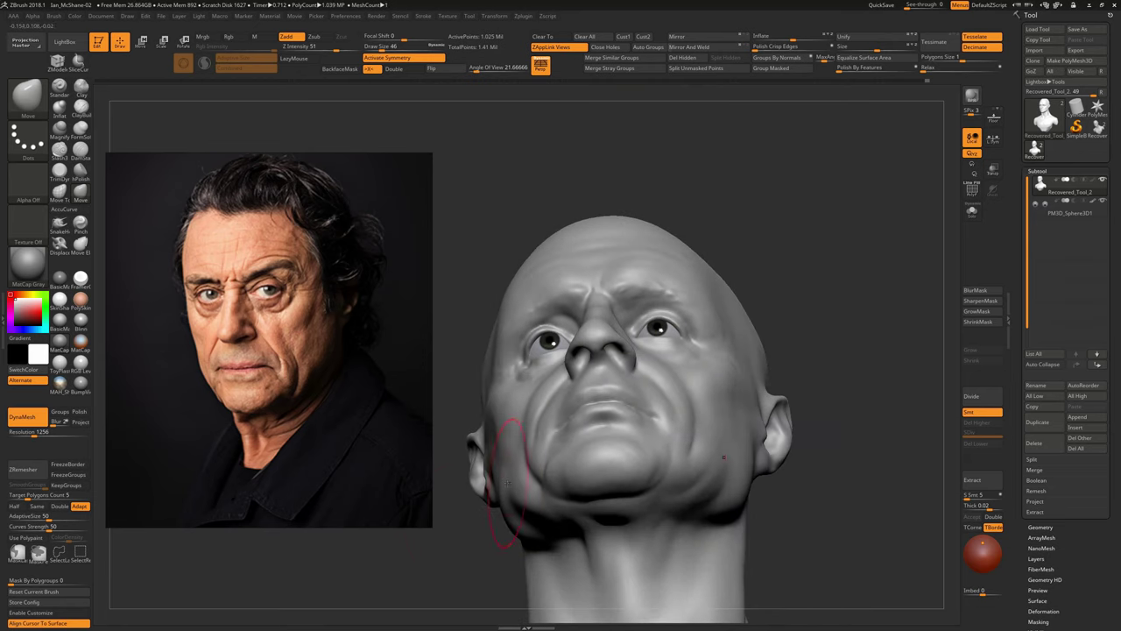
drag(837, 309, 837, 262)
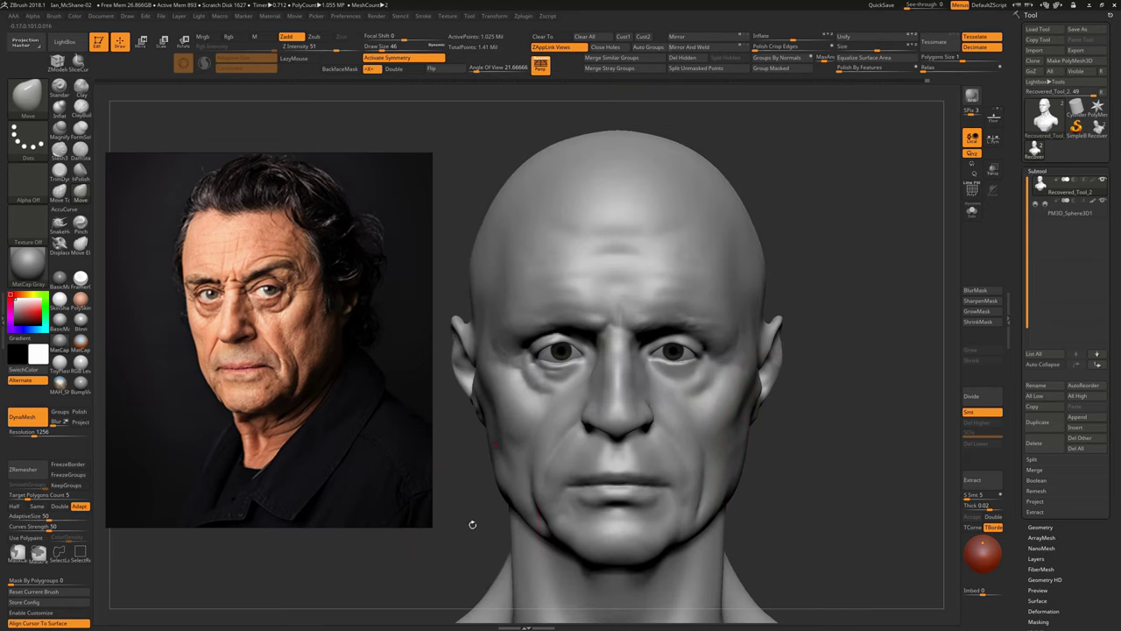
mouse_move(408, 568)
mouse_down()
mouse_move(455, 552)
mouse_move(467, 524)
mouse_up()
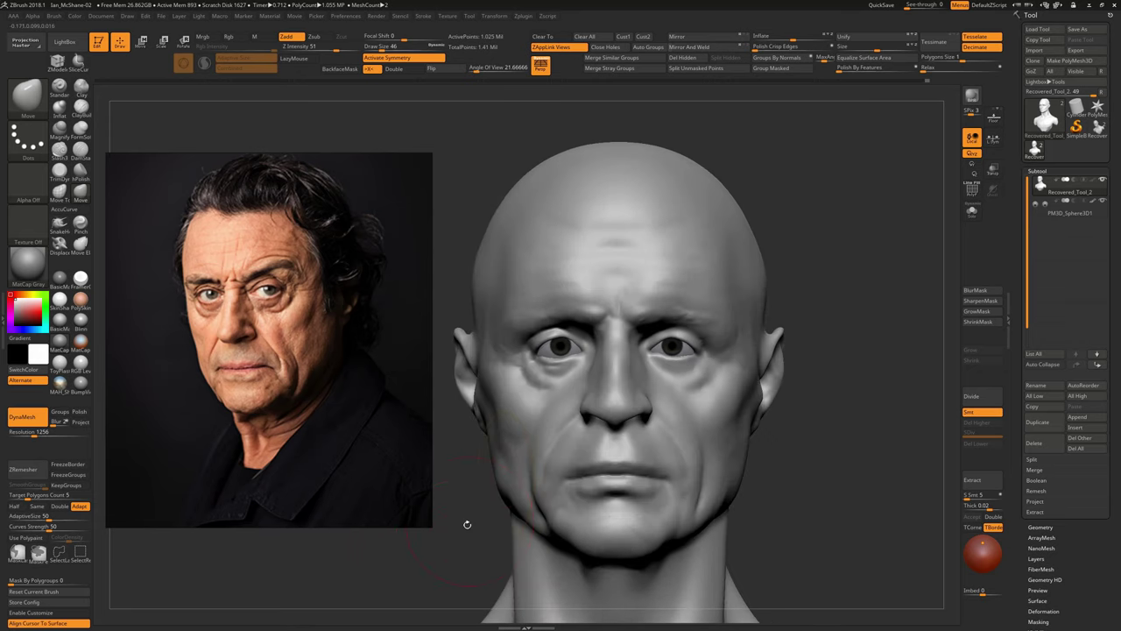
mouse_move(478, 458)
mouse_down()
mouse_move(491, 473)
mouse_move(480, 477)
mouse_move(506, 427)
mouse_move(461, 508)
mouse_move(508, 425)
mouse_move(473, 456)
mouse_move(526, 421)
mouse_move(561, 377)
mouse_move(607, 404)
mouse_move(881, 458)
mouse_up()
key(s)
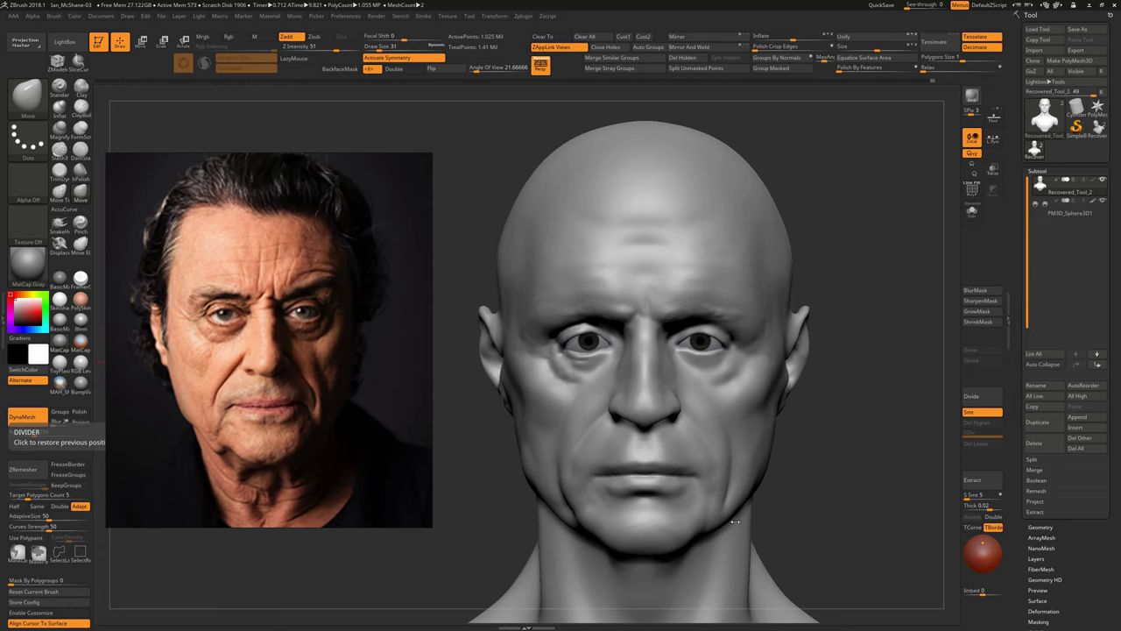
Switch off symmetry and carve into the skin under the right eye with DamStandard
drag(845, 407, 855, 428)
key(b)
key(d)
key(s)
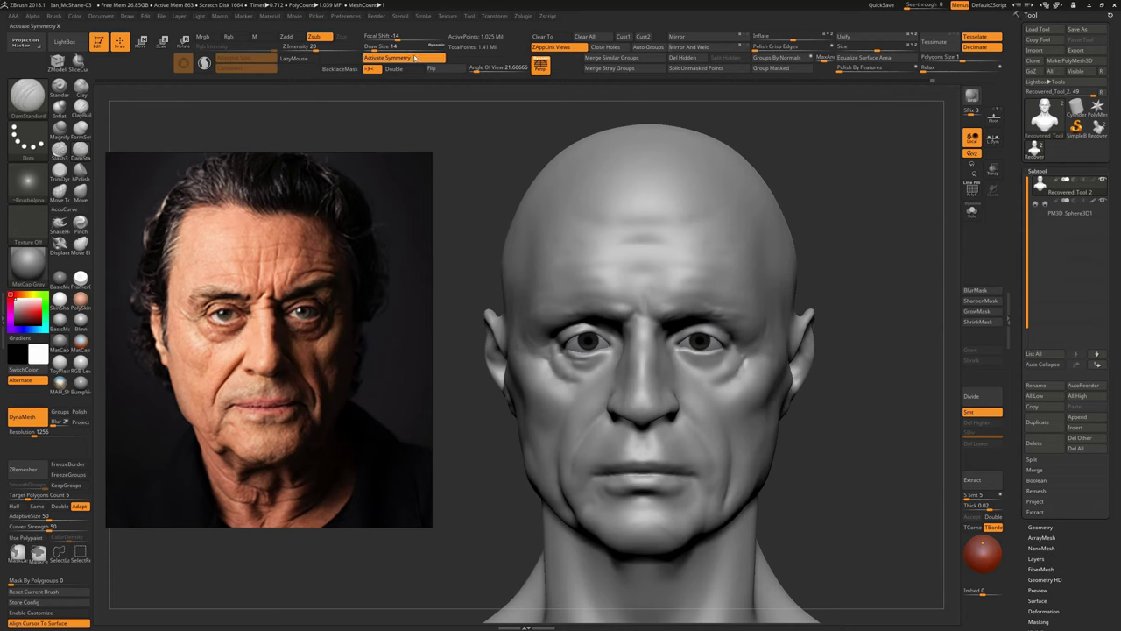
click(415, 57)
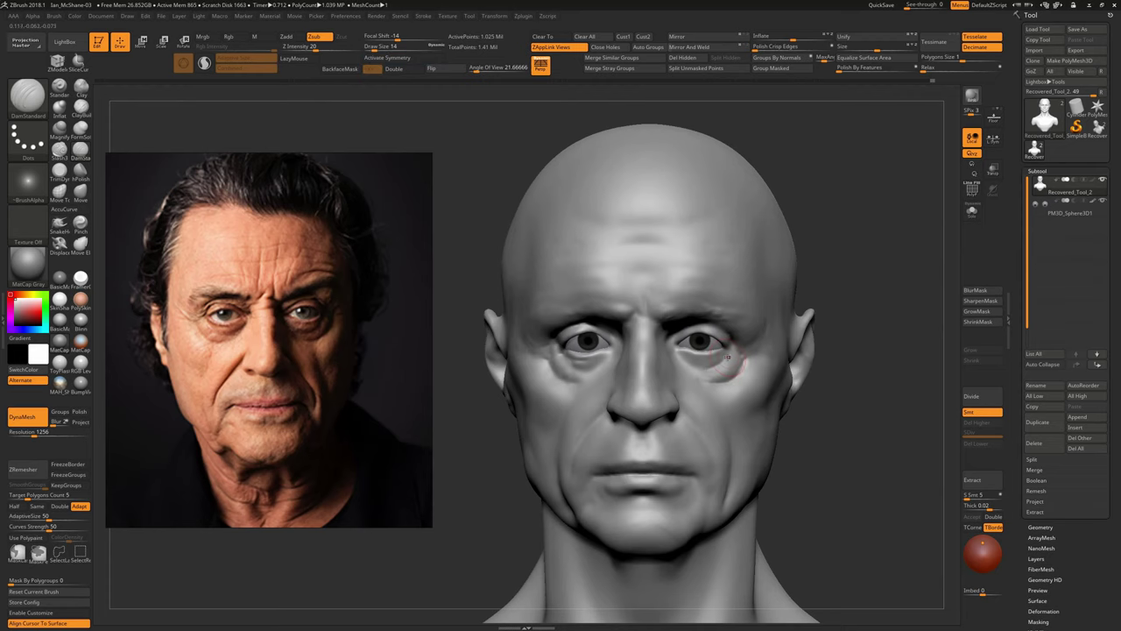
ctrl+right_drag(867, 420, 863, 460)
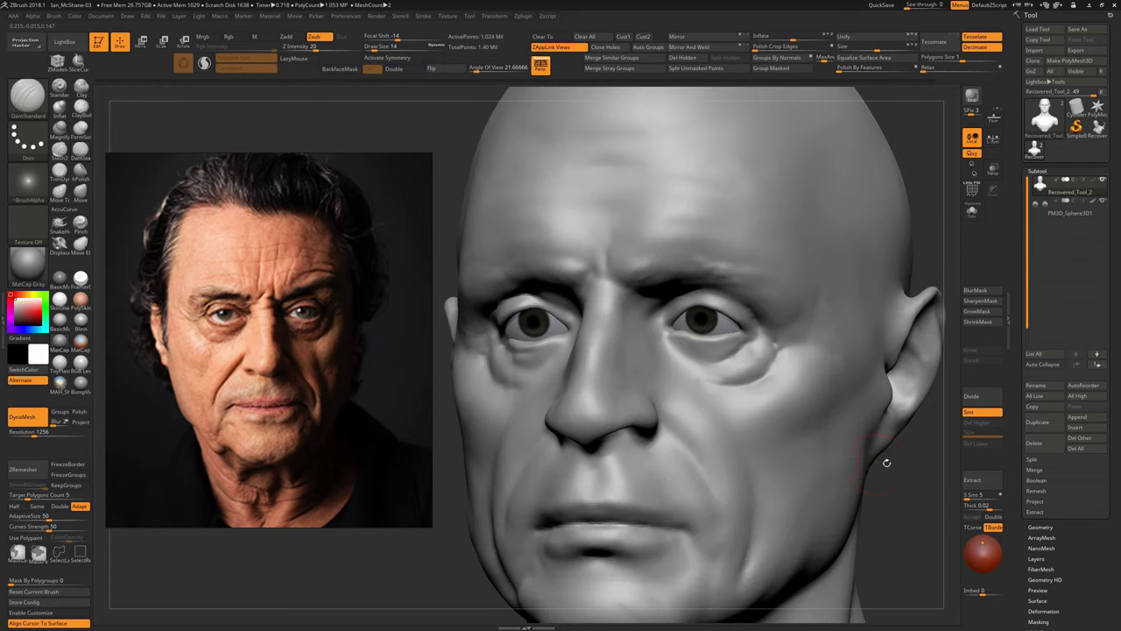
mouse_move(736, 349)
mouse_down()
mouse_move(754, 341)
mouse_move(762, 360)
mouse_up()
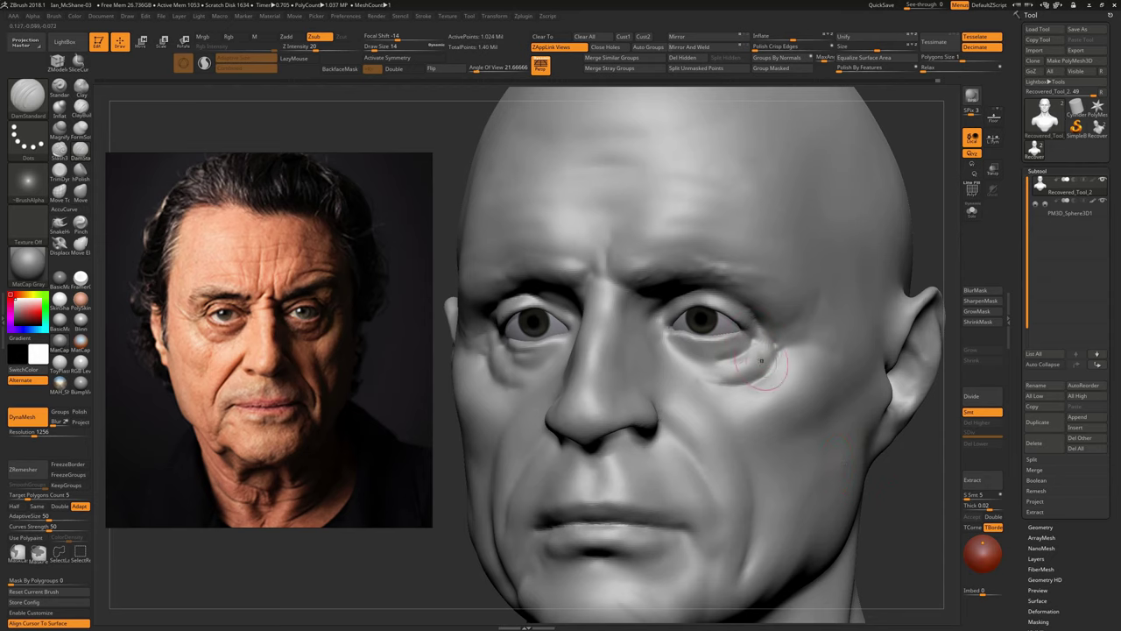
mouse_move(760, 344)
right_down()
mouse_move(788, 368)
mouse_move(764, 390)
mouse_move(762, 368)
right_up()
Deepen the under-eye bags, alternating ClayBuildup and DamStandard from several angles
key(b)
key(c)
key(b)
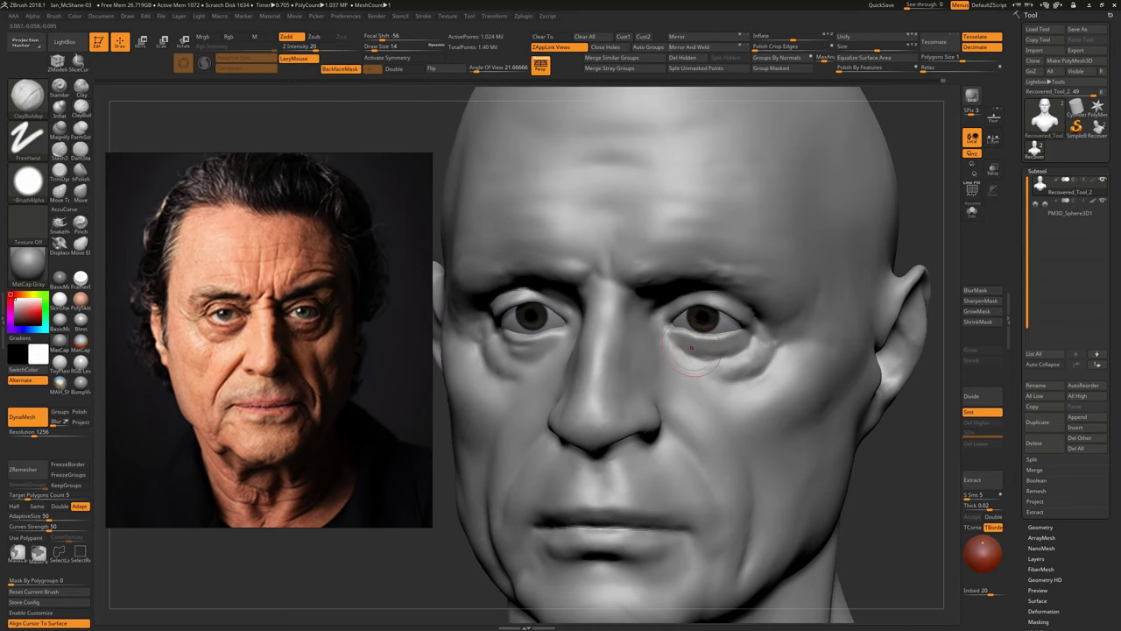
key(b)
key(d)
key(s)
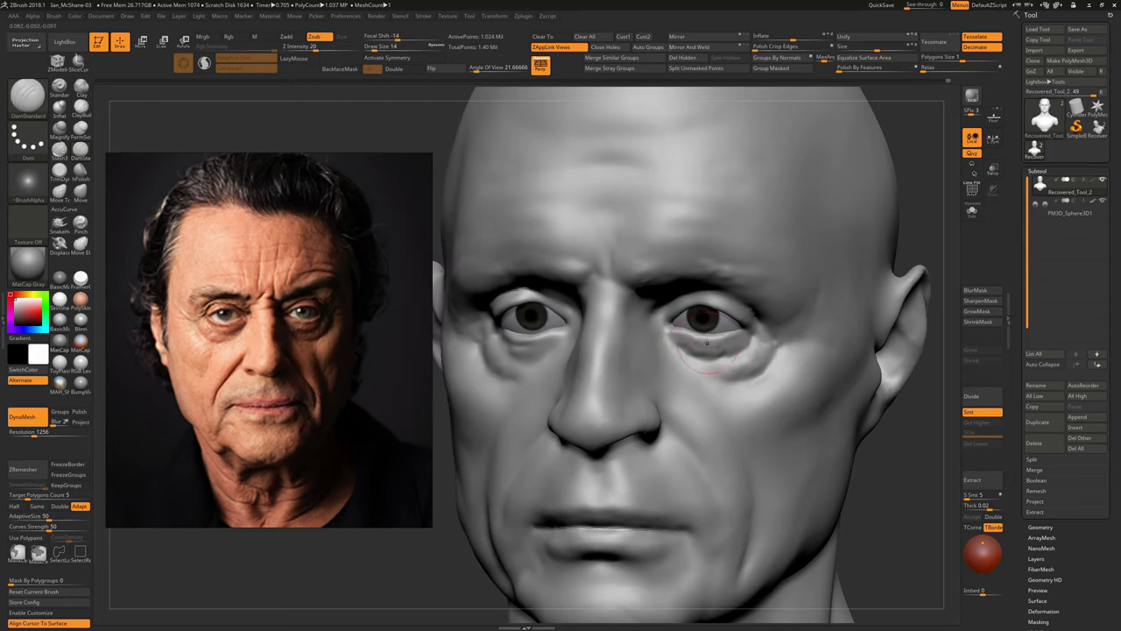
right_drag(742, 350, 734, 350)
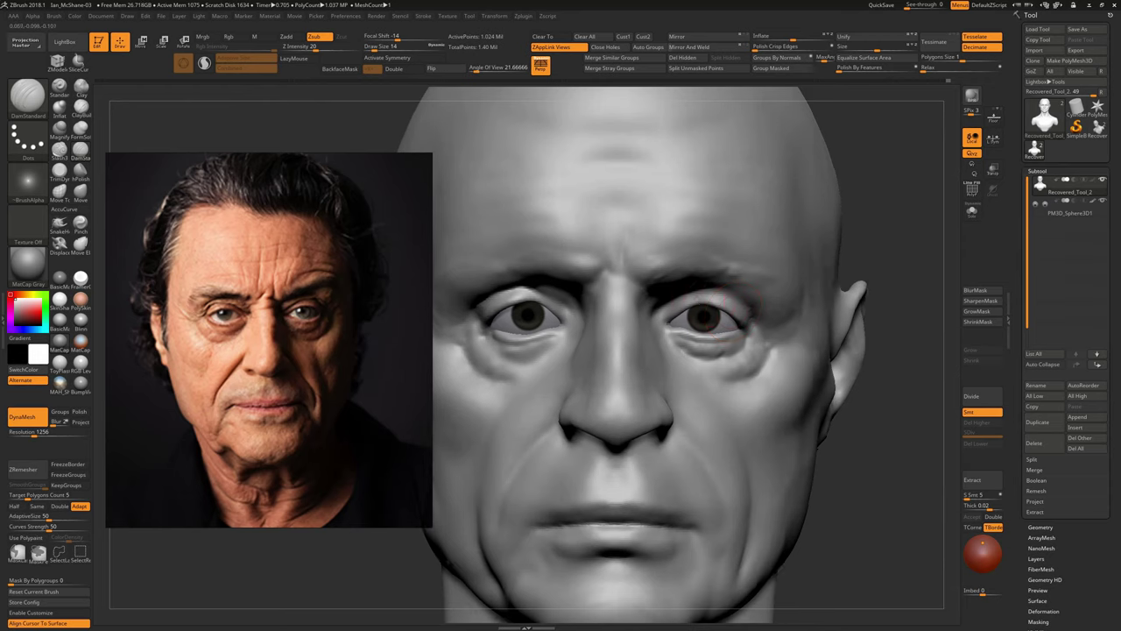
mouse_move(732, 311)
right_down()
mouse_move(661, 313)
mouse_move(738, 298)
right_up()
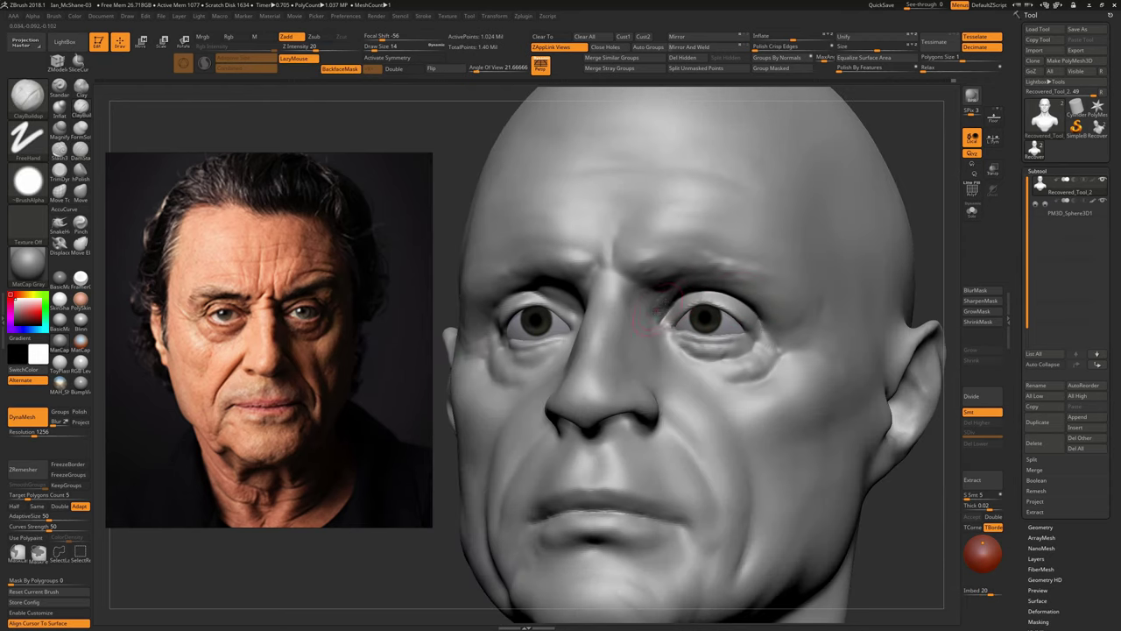
mouse_move(662, 316)
right_down()
mouse_move(521, 309)
mouse_move(770, 281)
right_up()
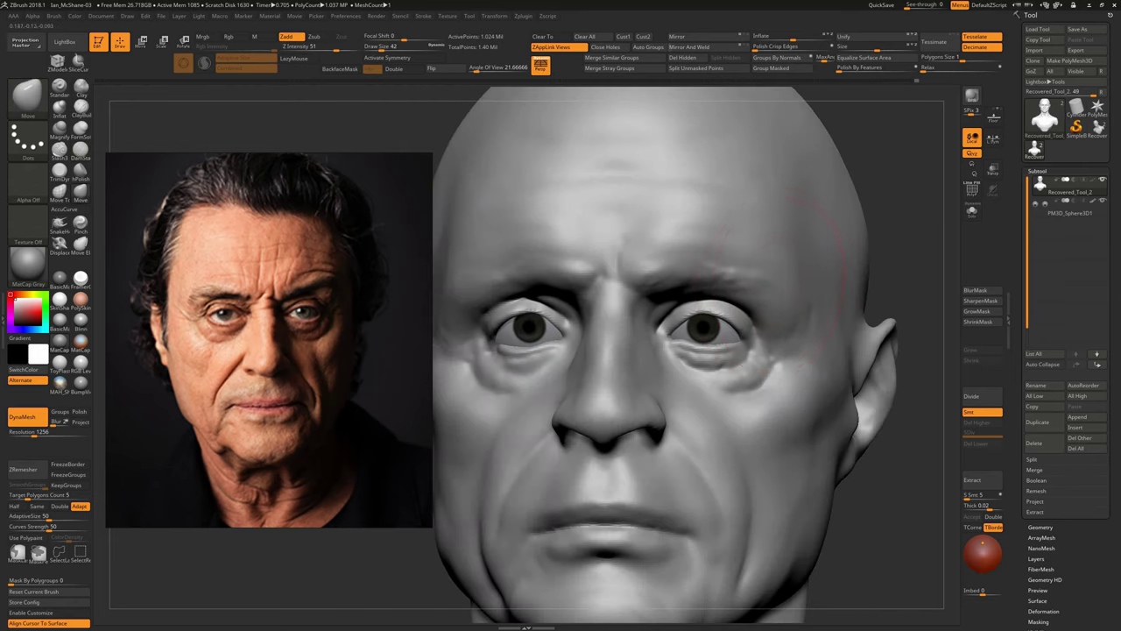
mouse_move(697, 302)
right_down()
mouse_move(694, 403)
mouse_move(676, 361)
right_up()
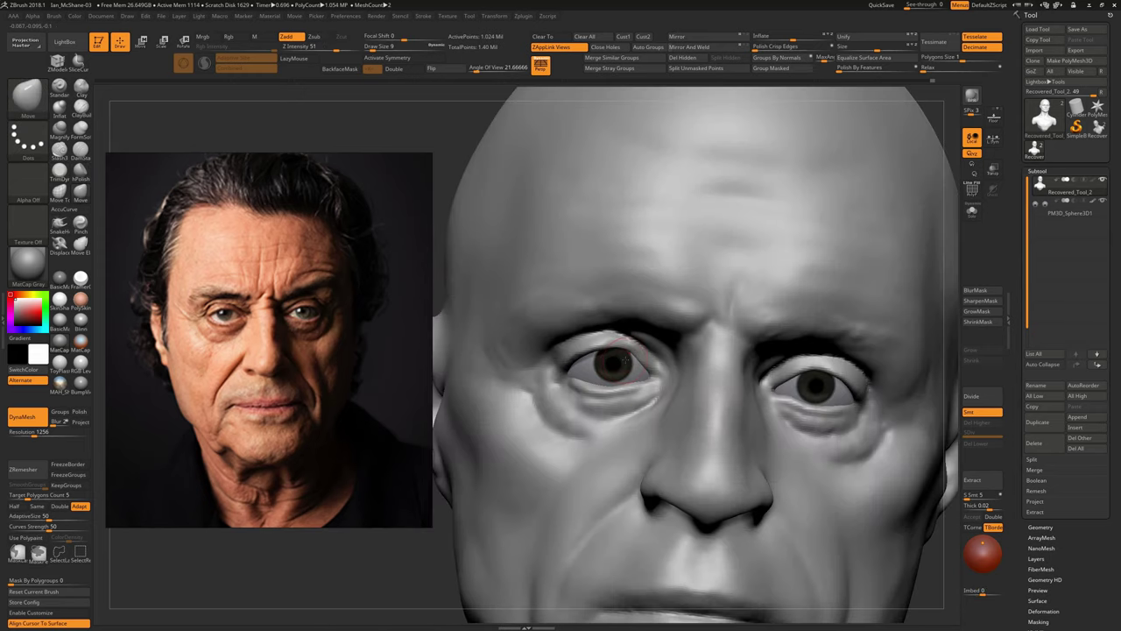
Carve additional crease lines under the eyes with DamStandard, close up from the front
right_drag(592, 337, 600, 329)
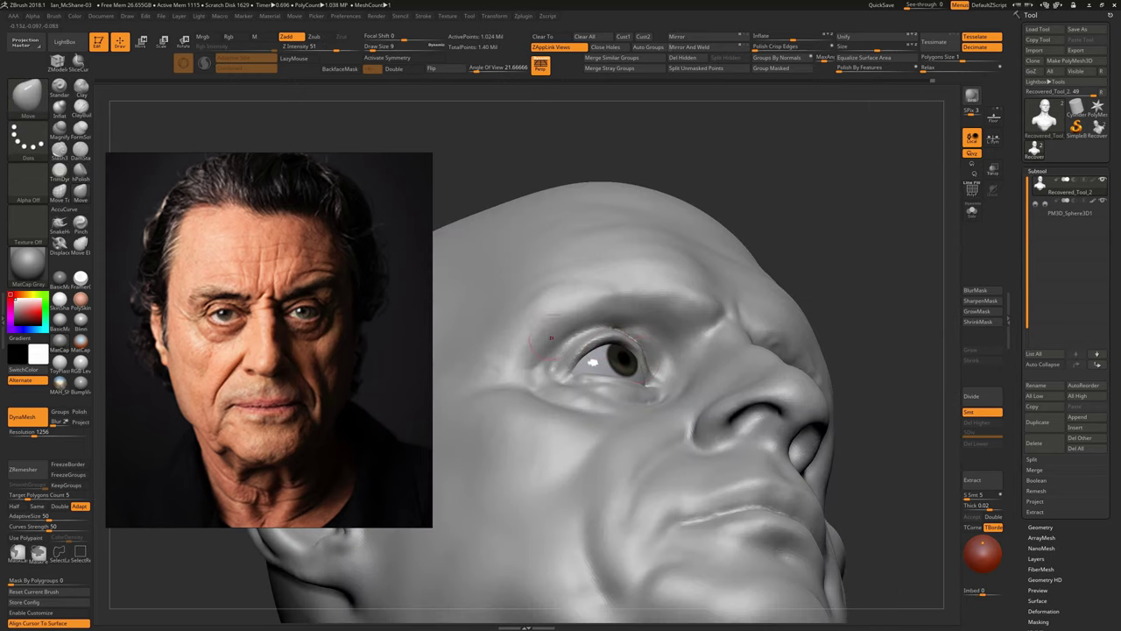
shift+right_drag(611, 356, 611, 304)
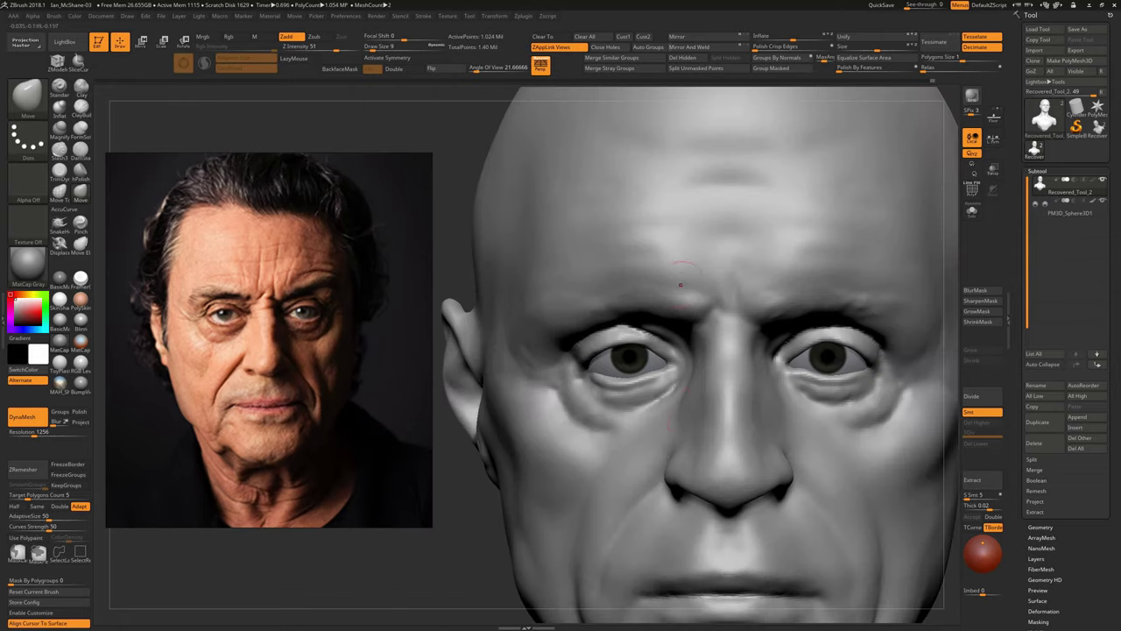
key(b)
key(d)
key(s)
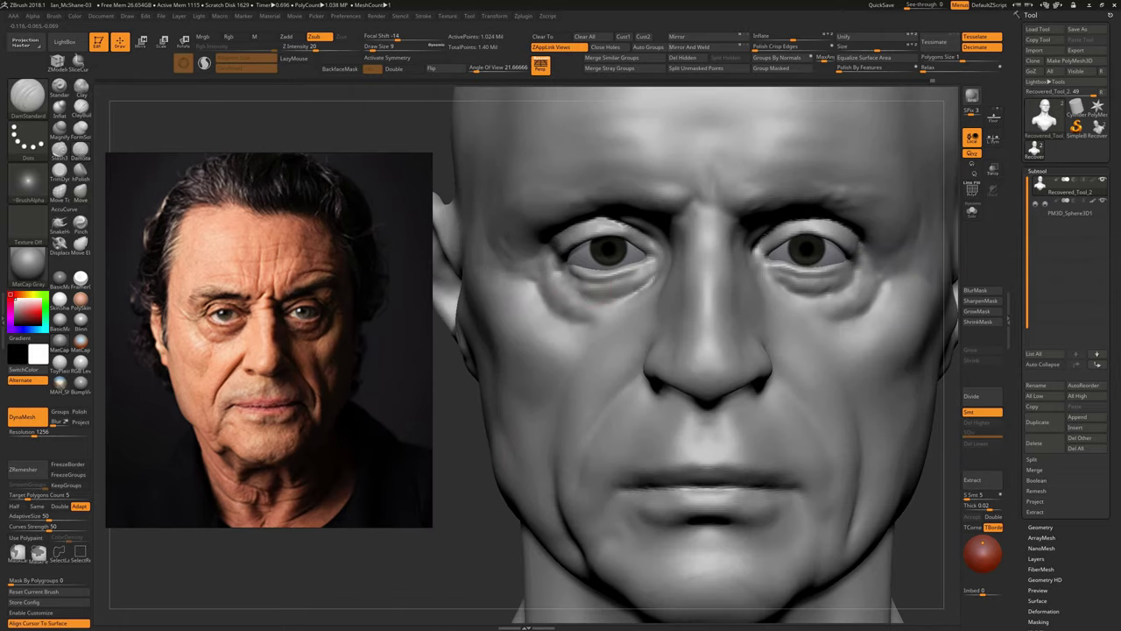
key(b)
key(c)
key(b)
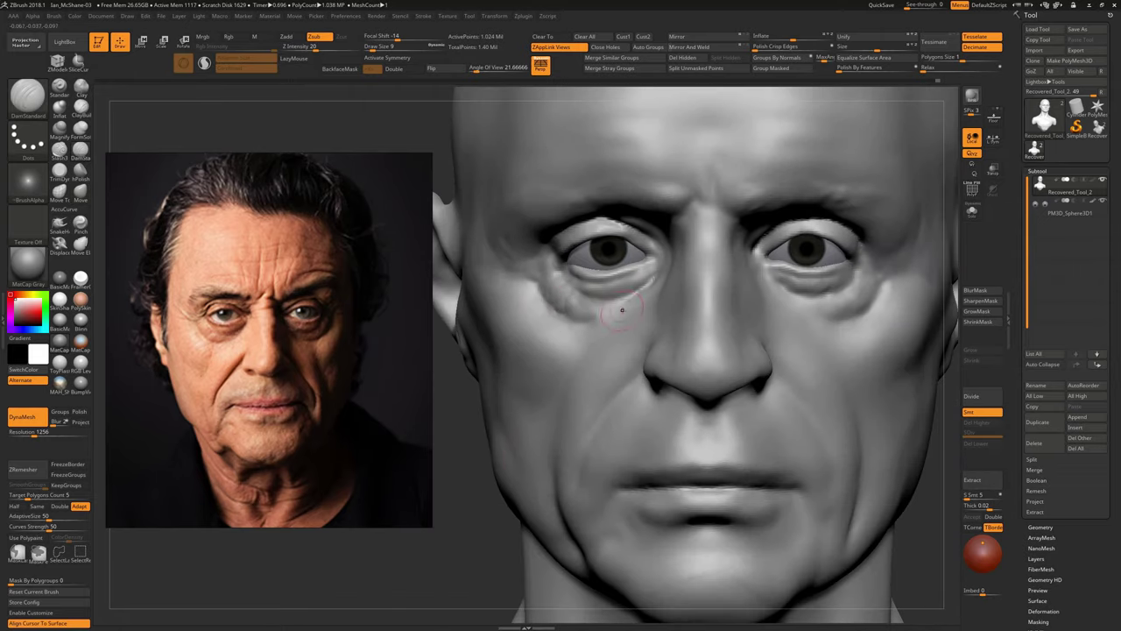
key(b)
key(d)
key(s)
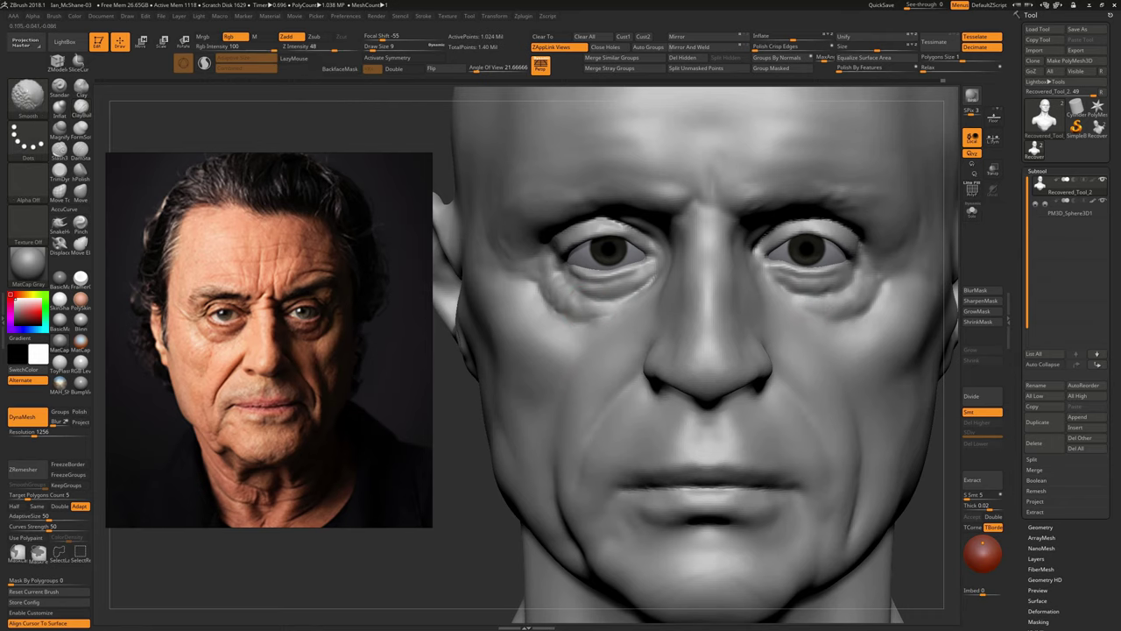
mouse_move(570, 368)
right_down()
mouse_move(614, 351)
mouse_move(546, 327)
right_up()
drag(545, 327, 534, 341)
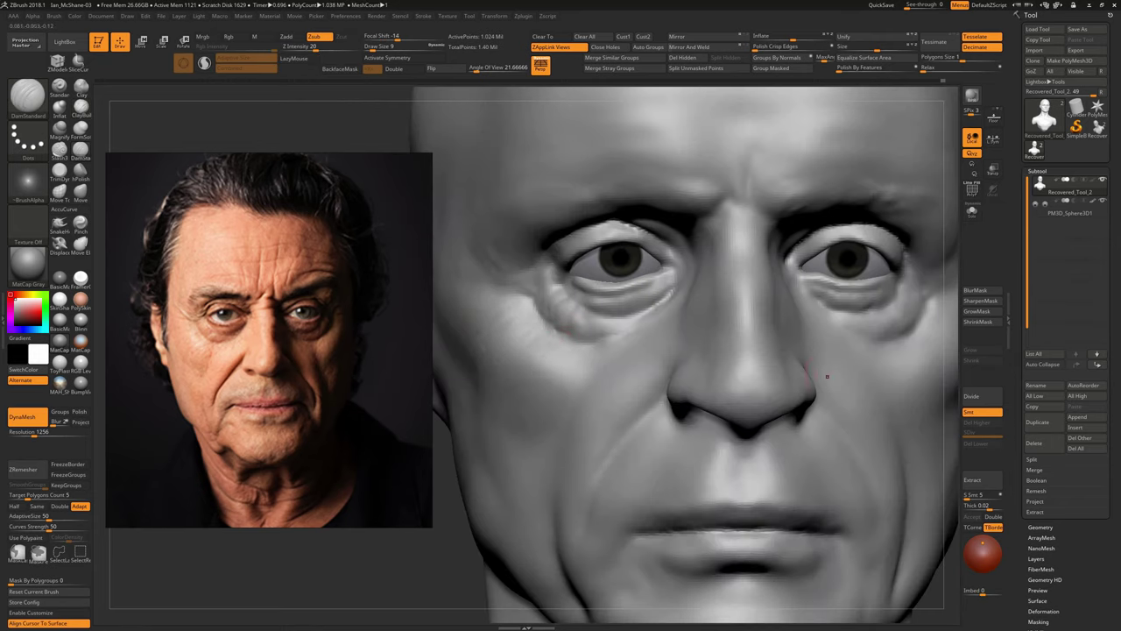
Soften the under-eye area with Shift-Smooth from a three-quarter view
right_drag(885, 386, 843, 385)
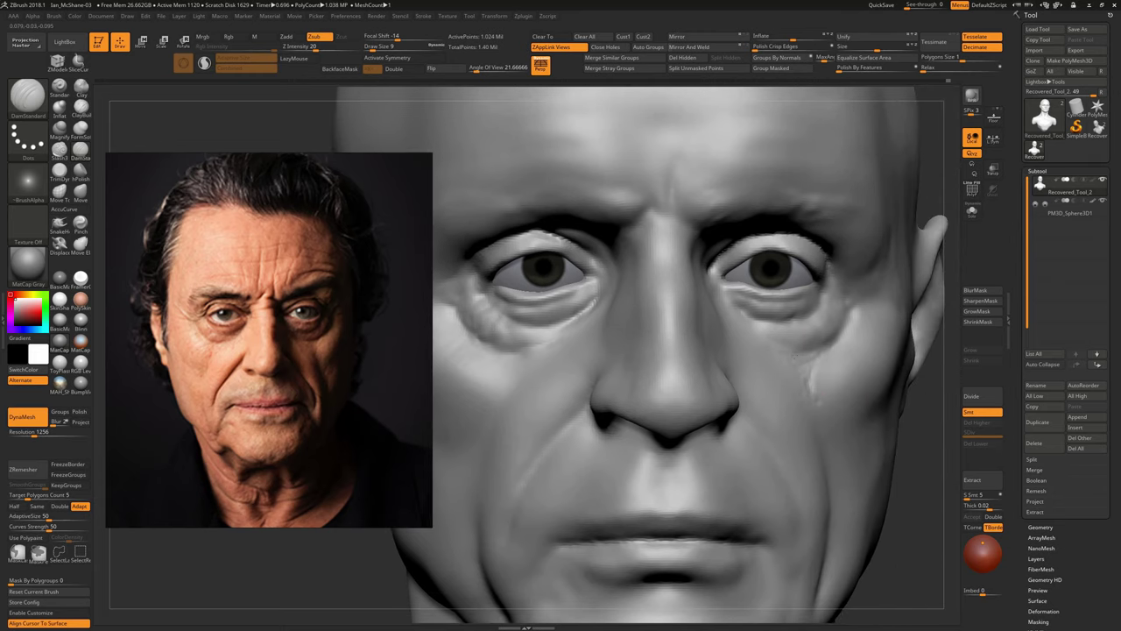
right_drag(535, 351, 724, 391)
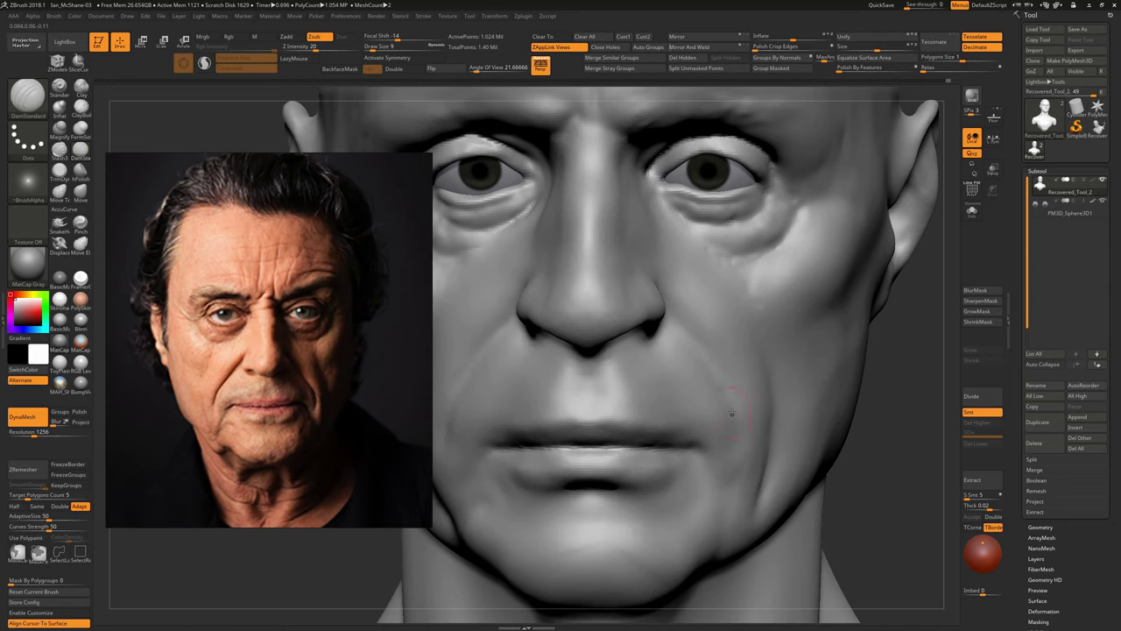
right_drag(724, 391, 765, 459)
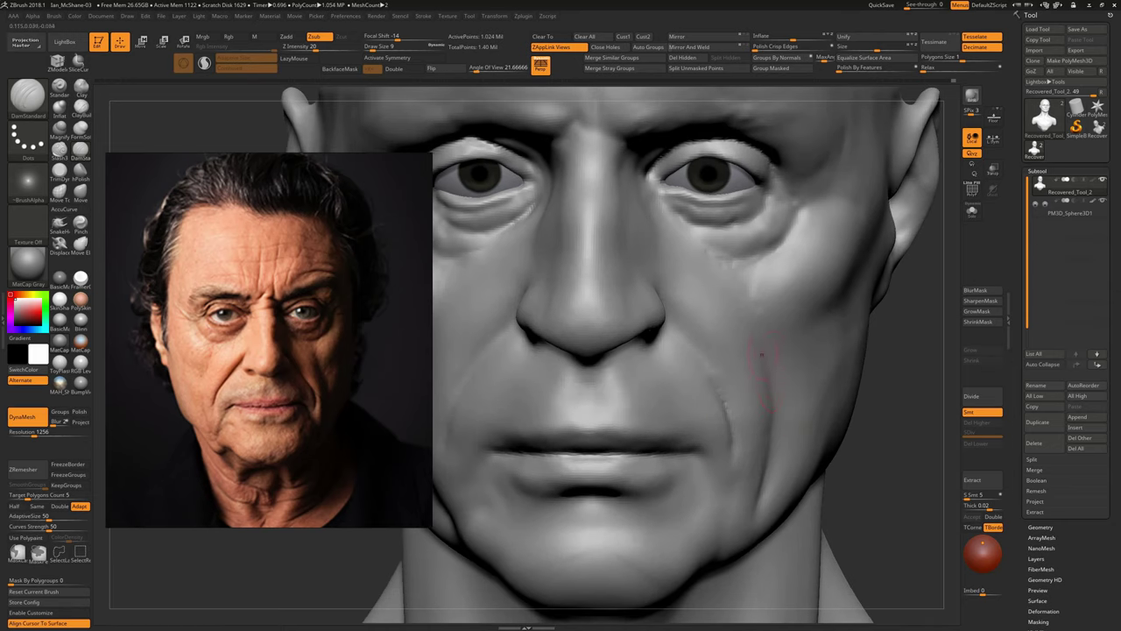
key(shift)
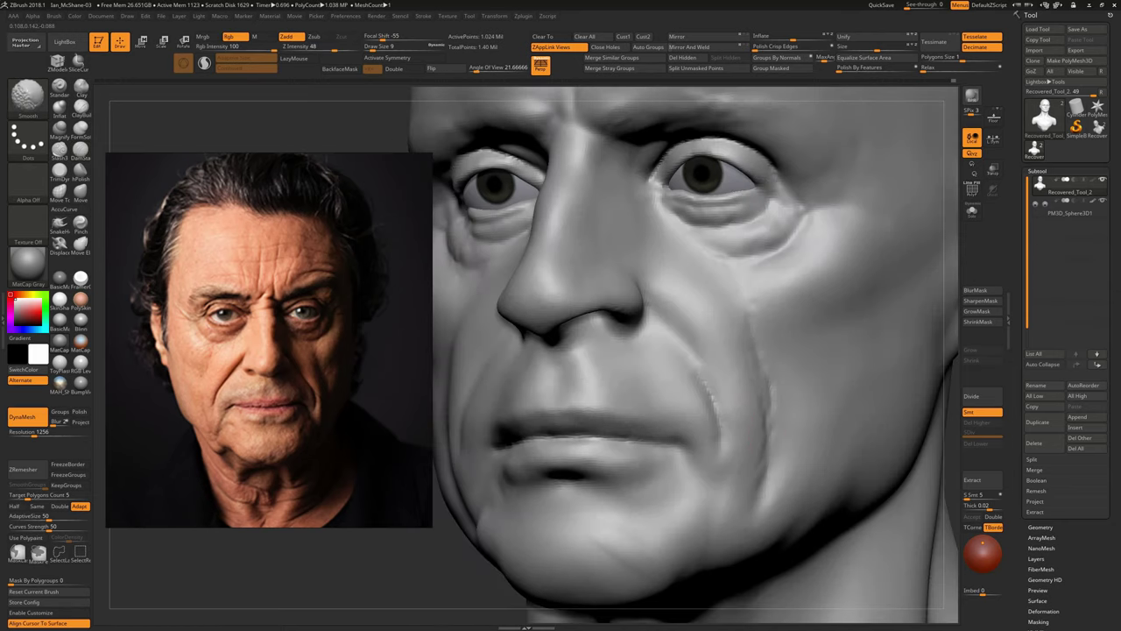
mouse_move(755, 442)
right_down()
mouse_move(666, 412)
mouse_move(653, 438)
right_up()
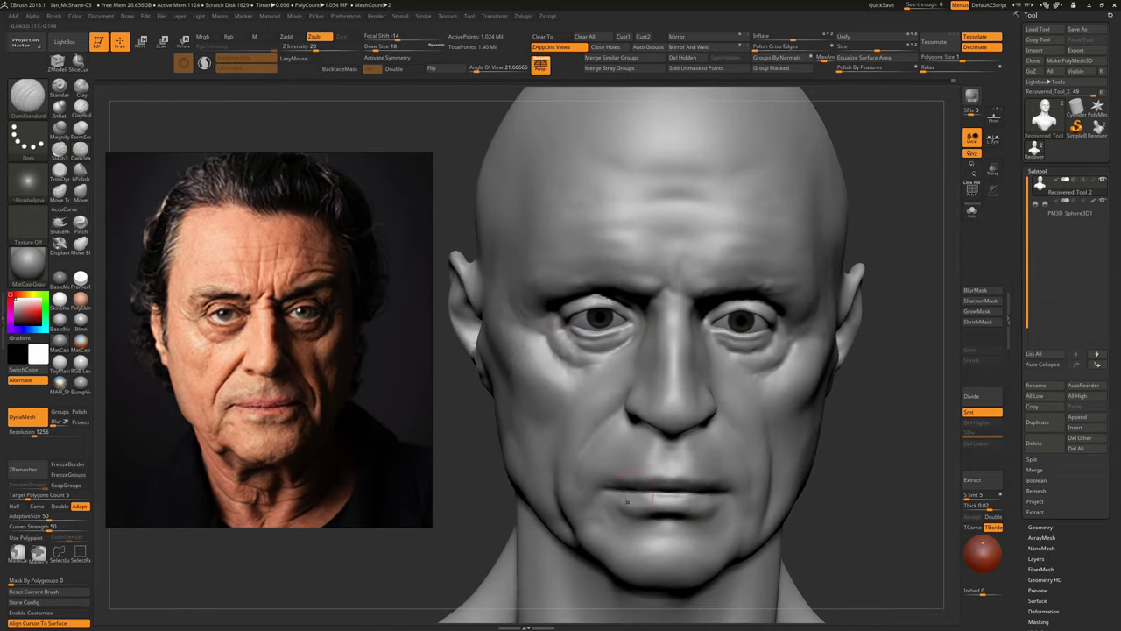
ctrl+right_drag(653, 490, 640, 459)
Build up the lower face with ClayBuildup and smooth the skin around the chin
key(b)
key(c)
key(b)
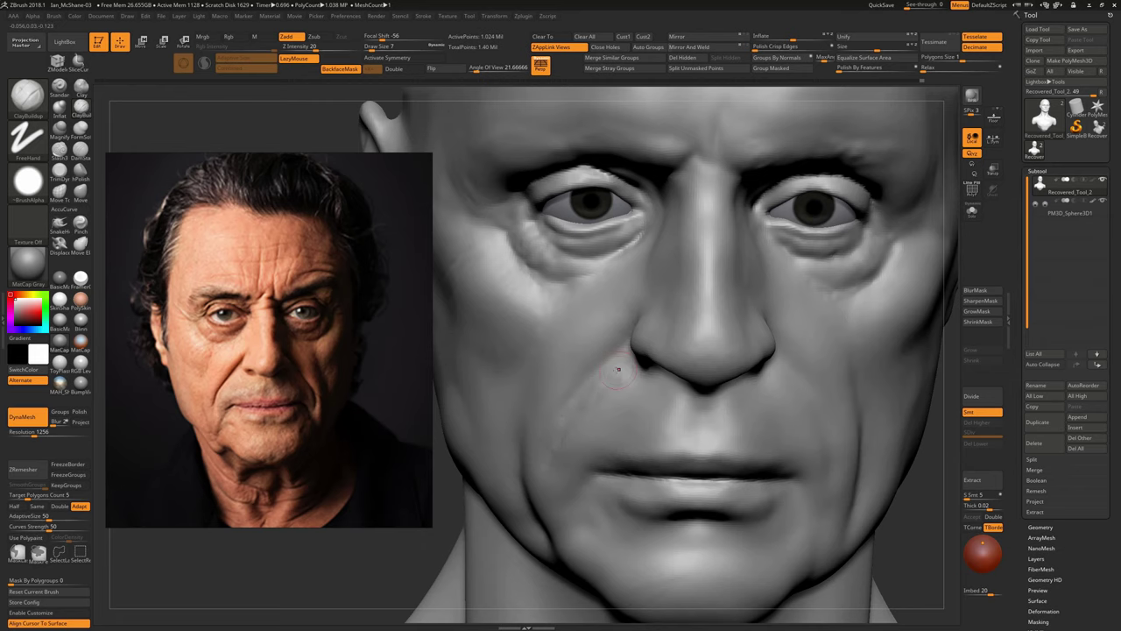
mouse_move(618, 368)
right_down()
mouse_move(640, 421)
mouse_move(671, 360)
mouse_move(697, 366)
mouse_move(660, 423)
right_up()
key(b)
key(d)
key(s)
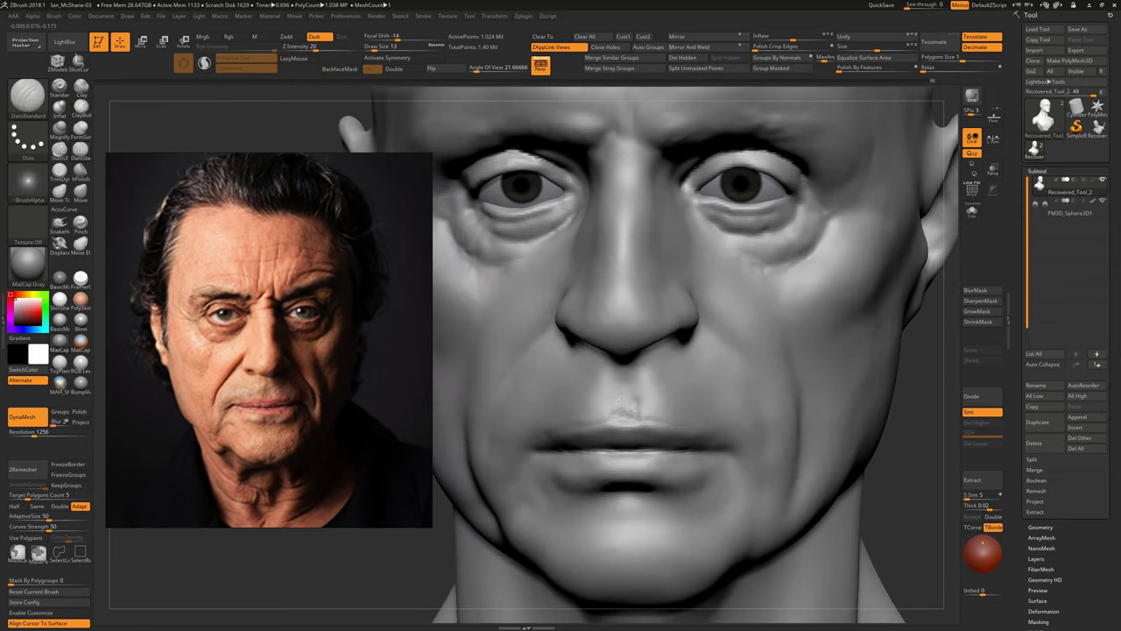
mouse_move(684, 412)
right_down()
mouse_move(517, 441)
mouse_move(659, 442)
mouse_move(613, 466)
mouse_move(555, 472)
right_up()
key(shift)
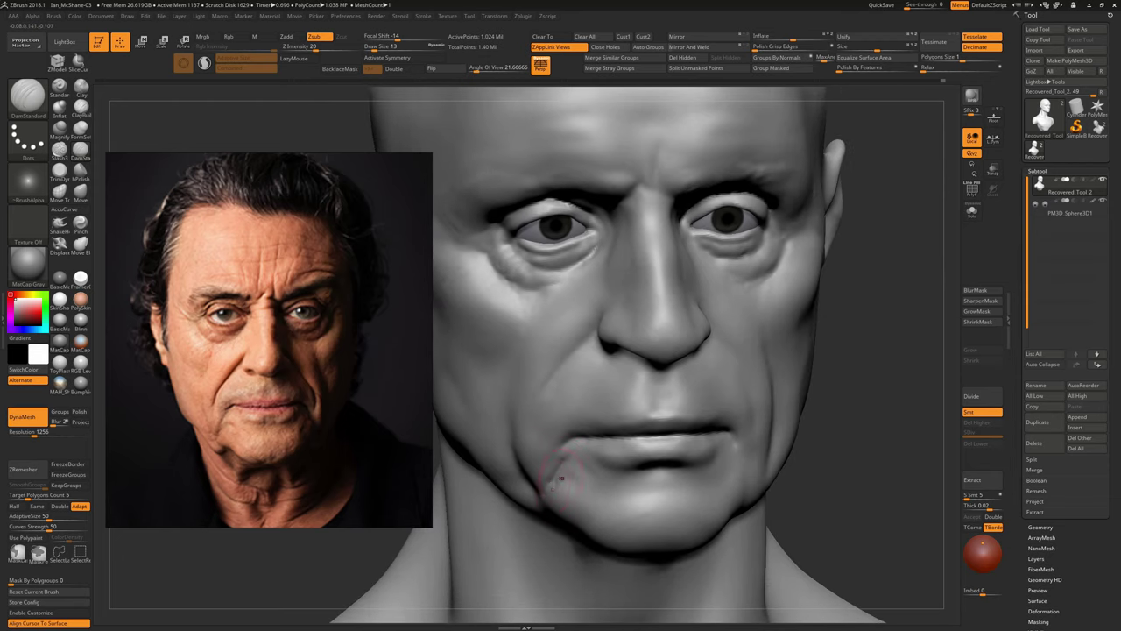
shift+drag(561, 478, 571, 475)
Carve a deeper nasolabial fold from beside the mouth up to the nose
right_drag(580, 482, 547, 447)
right_drag(519, 380, 525, 383)
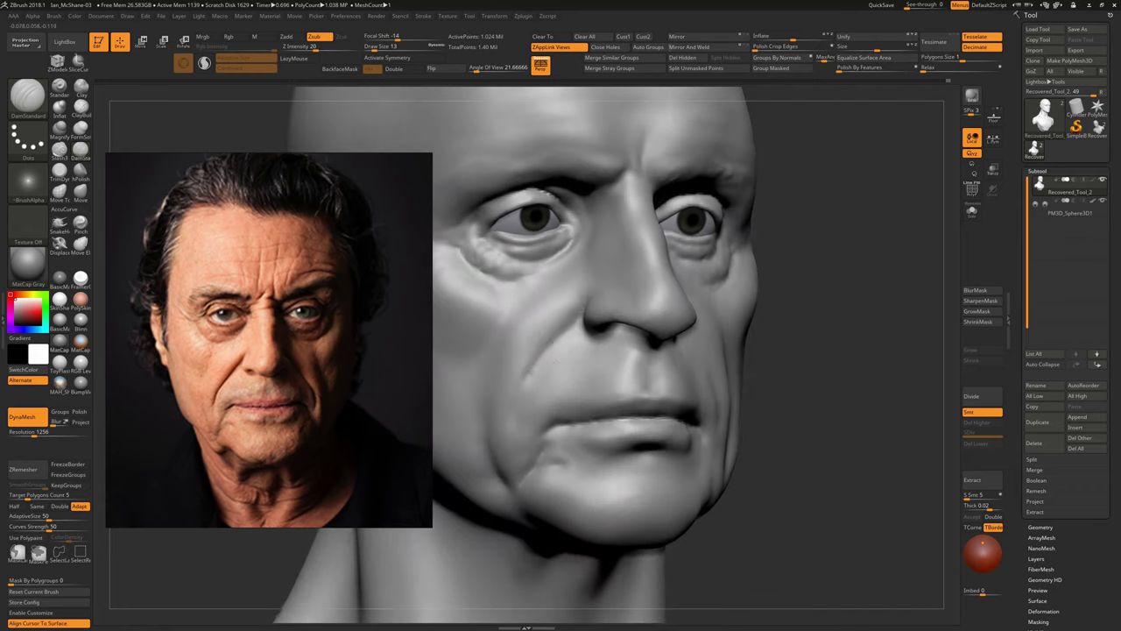
drag(517, 401, 559, 338)
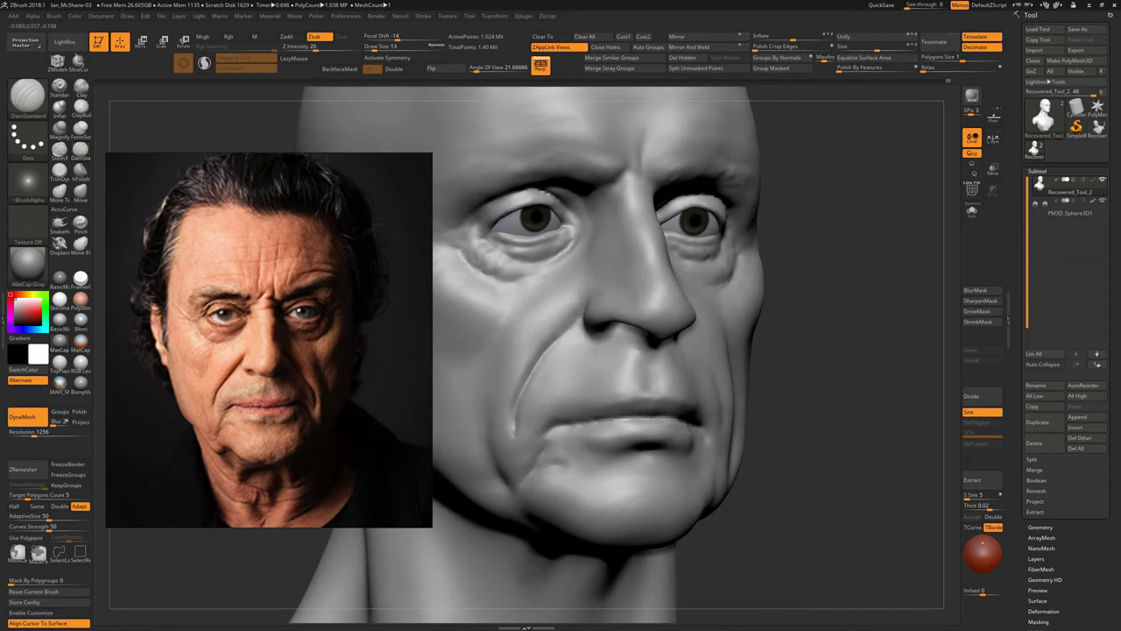
right_drag(543, 373, 674, 409)
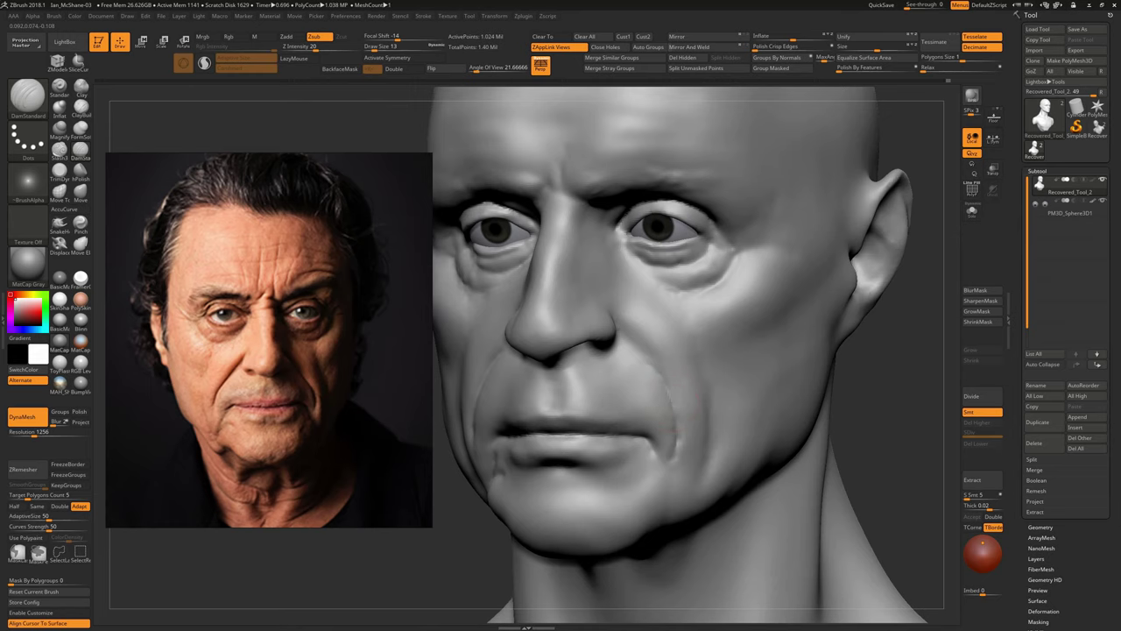
mouse_move(645, 475)
right_down()
mouse_move(621, 465)
mouse_move(761, 446)
mouse_move(814, 347)
right_up()
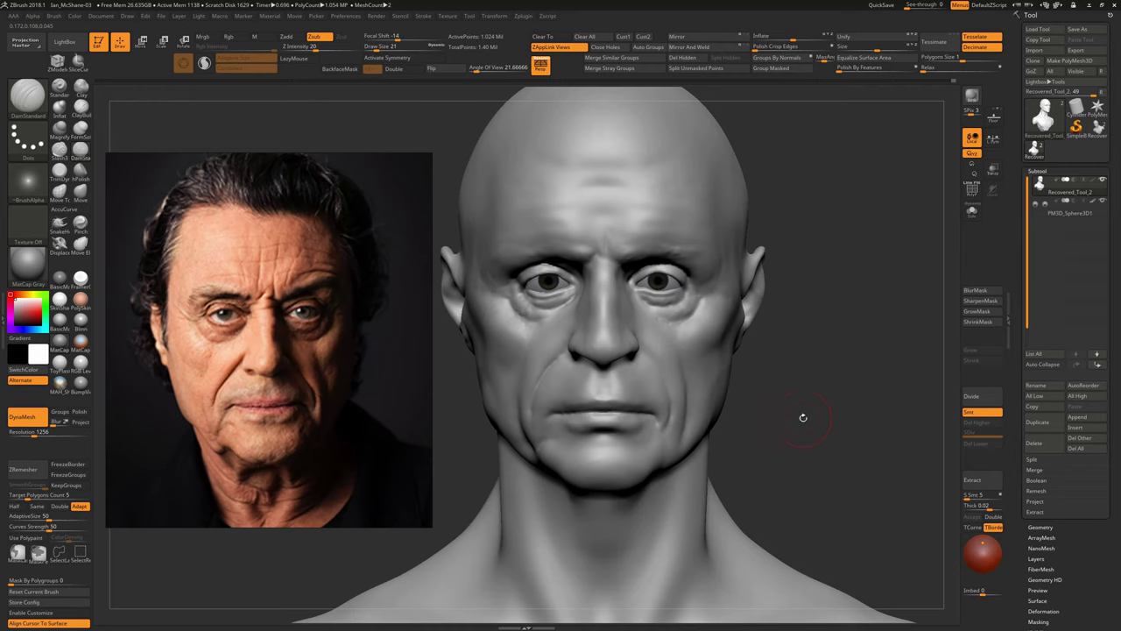
mouse_move(803, 417)
alt+right_down()
mouse_move(692, 377)
mouse_move(871, 488)
mouse_move(937, 473)
mouse_move(868, 429)
mouse_move(908, 386)
alt+right_up()
right_drag(898, 426, 926, 565)
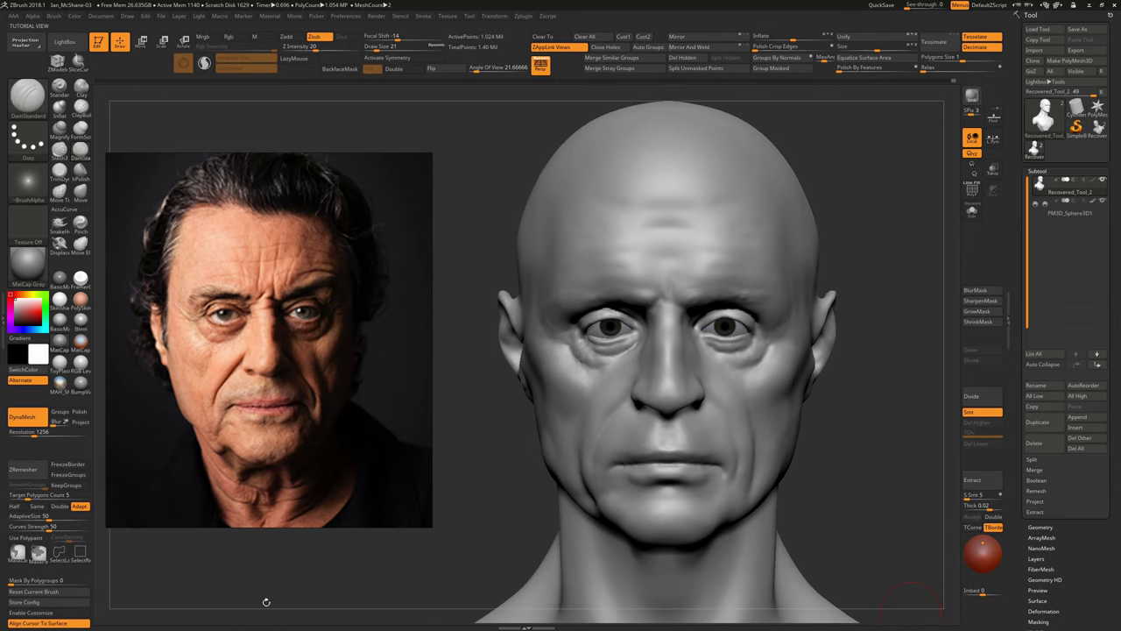